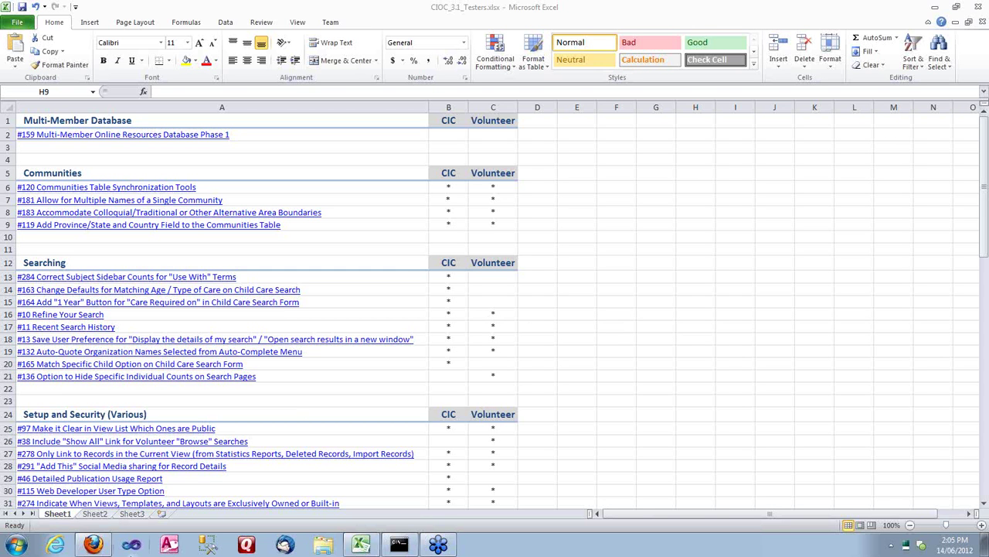
Switch to Firefox and open the CIOC Feature Request Database's new search page at the Browse by Release section
left_click(96, 545)
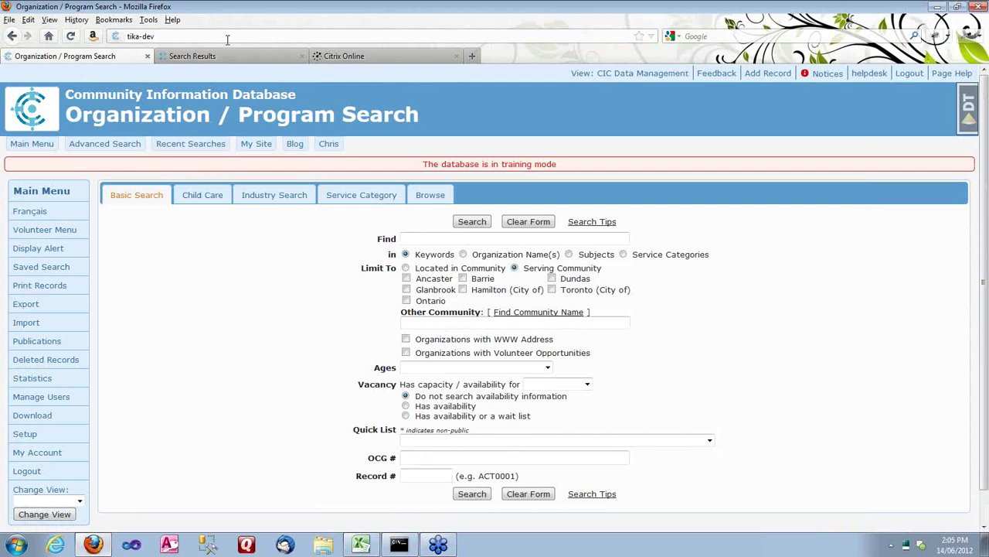
left_click(262, 56)
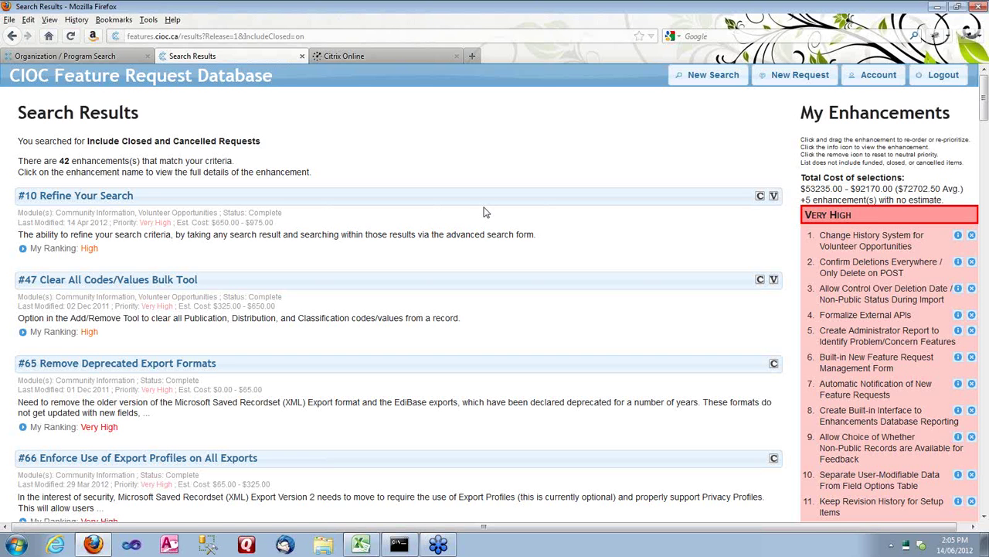
left_click(720, 80)
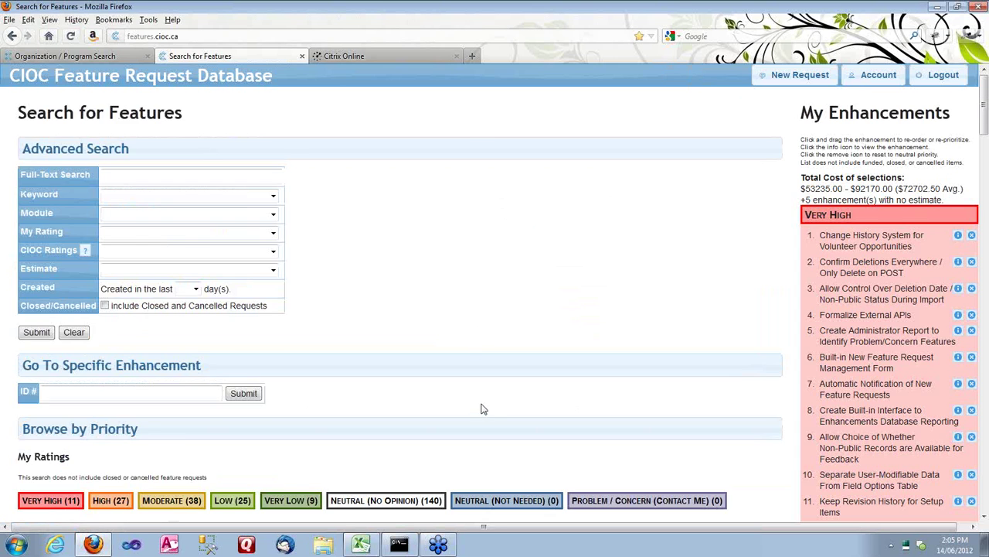
scroll(474, 409, "down", 20)
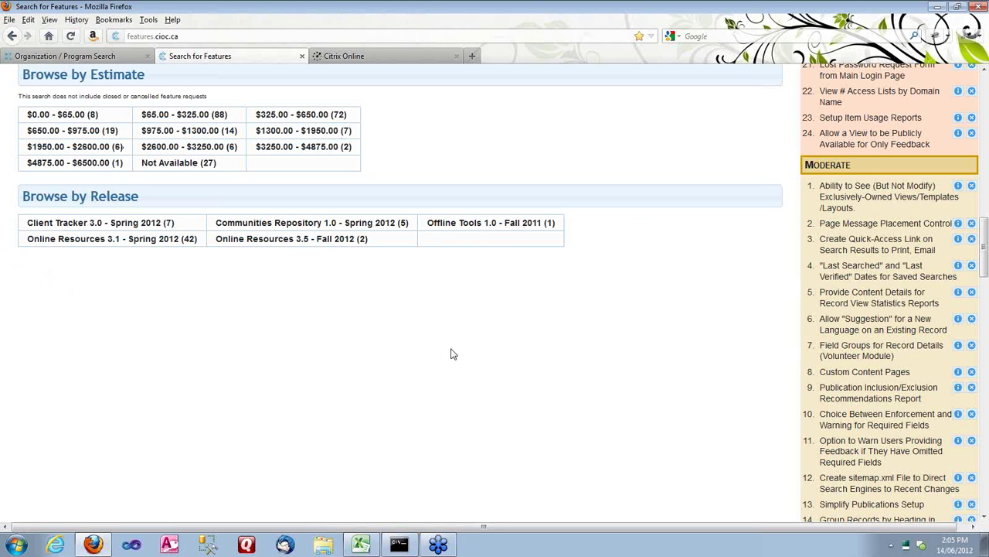
Review the enhancements listed for the Client Tracker 3.0 and Online Resources 3.5 releases, returning to the feature search page
left_click(112, 224)
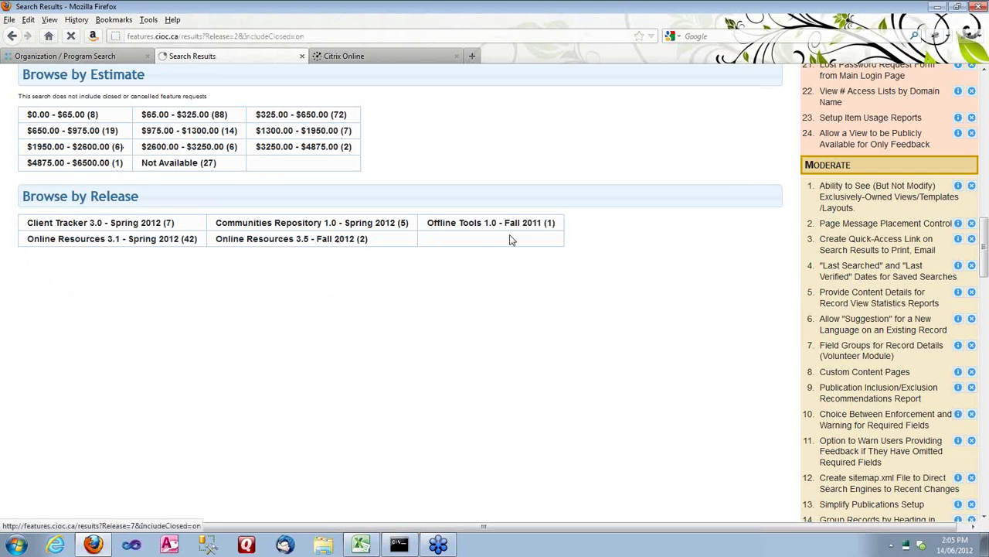
scroll(560, 312, "down", 2)
scroll(561, 312, "down", 6)
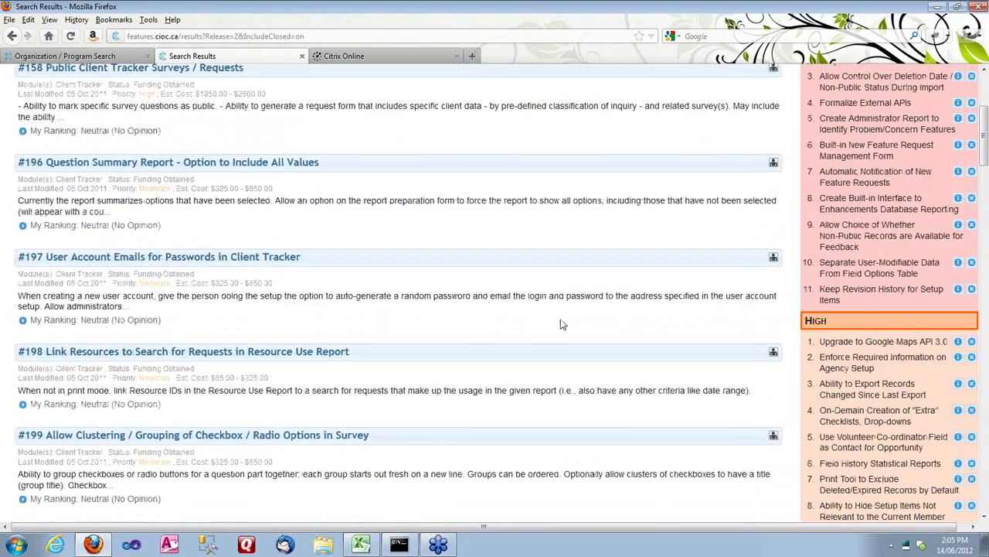
scroll(550, 347, "up", 6)
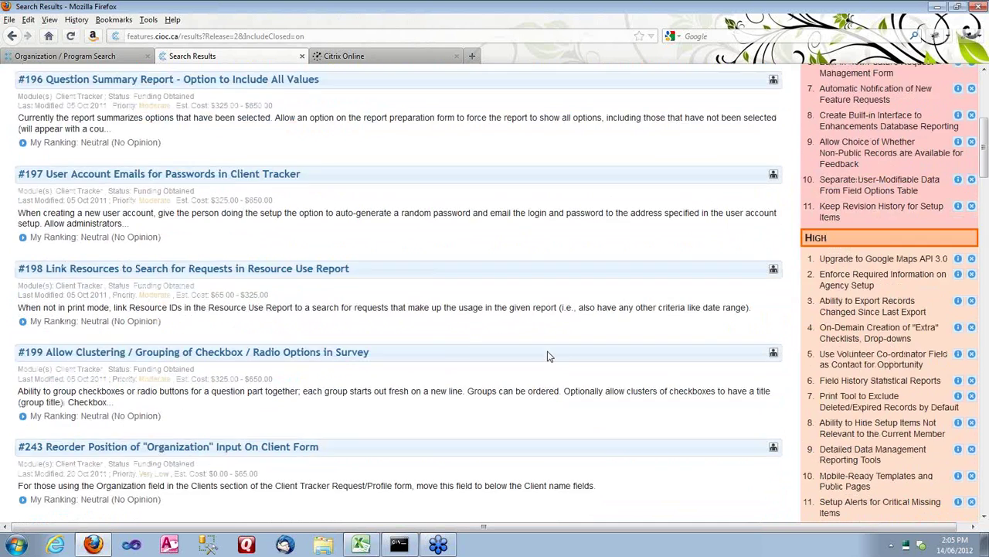
key("BackSpace")
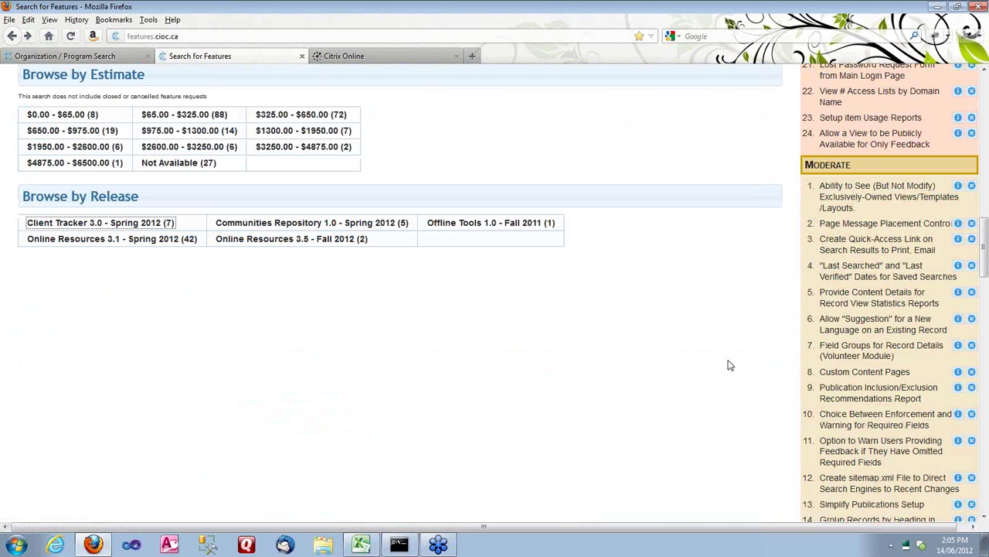
left_click(328, 240)
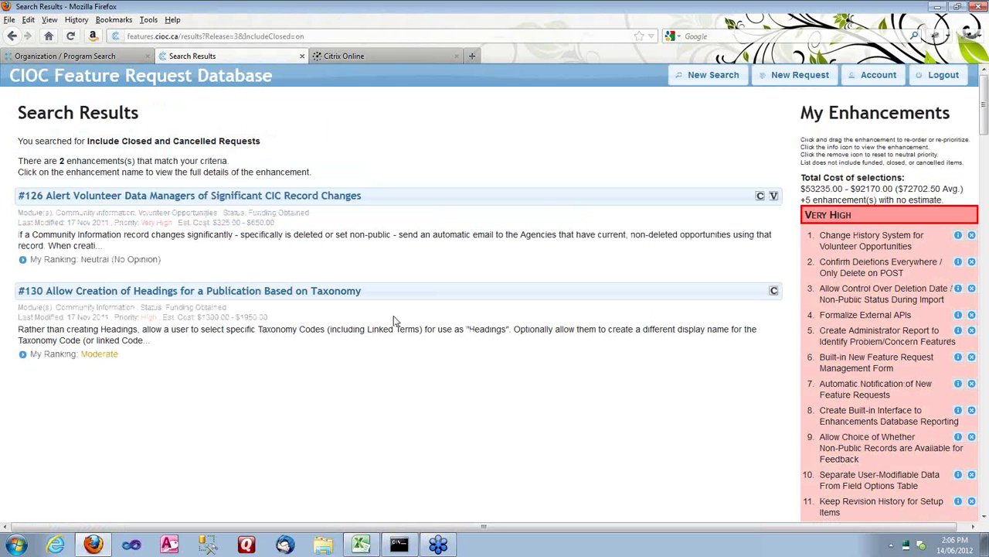
left_click(13, 39)
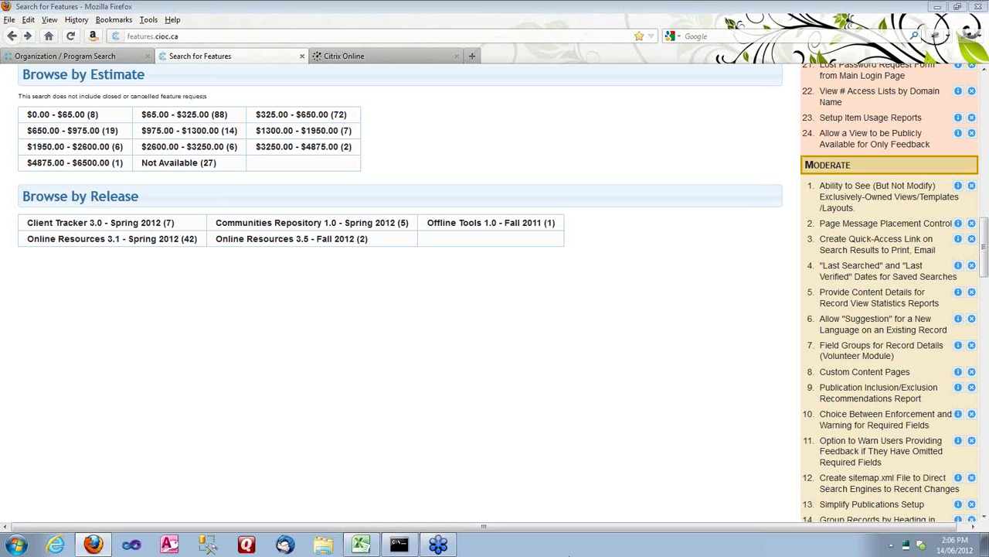
Switch to the CIOC_3.1_Testers.xlsx workbook in Excel to view the feature list, and return to the feature search page in Firefox
left_click(362, 545)
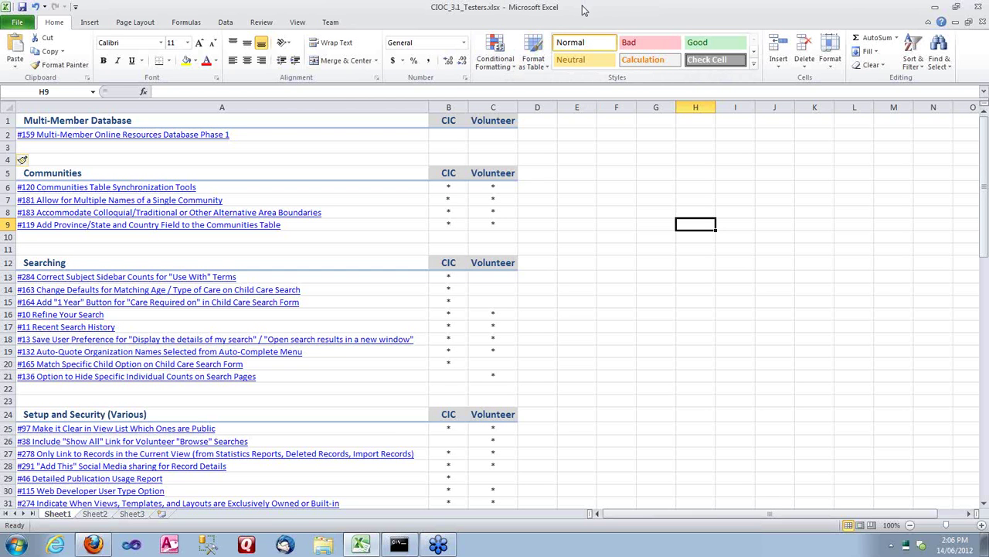
double_click(631, 11)
left_click(697, 14)
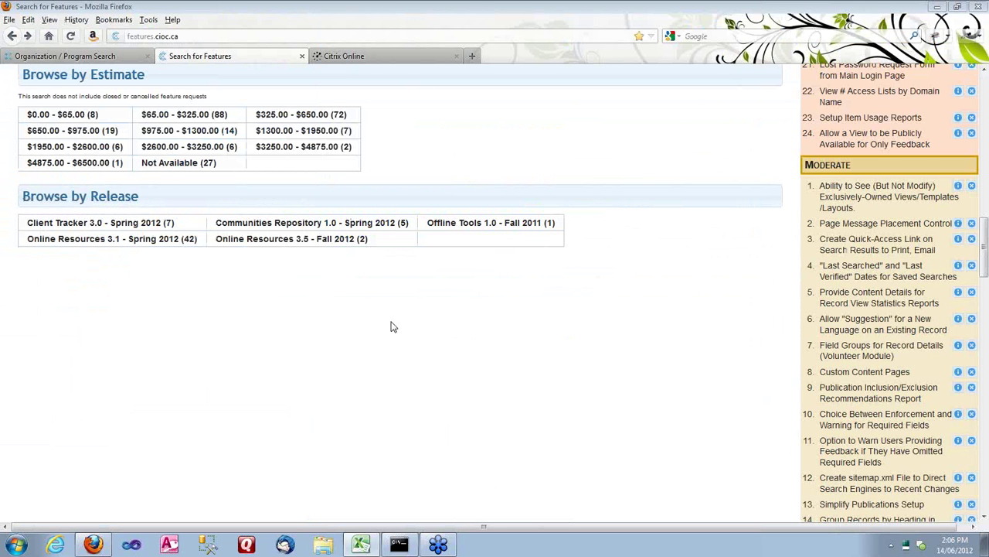
scroll(345, 382, "up", 2)
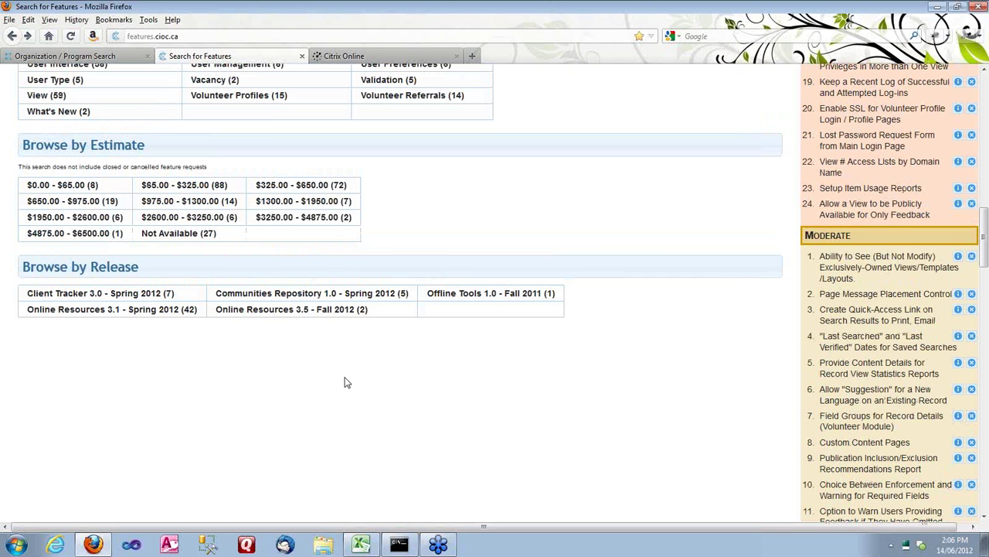
Open the CIC Sharing Profiles management page from the community information database's setup area
left_click(101, 57)
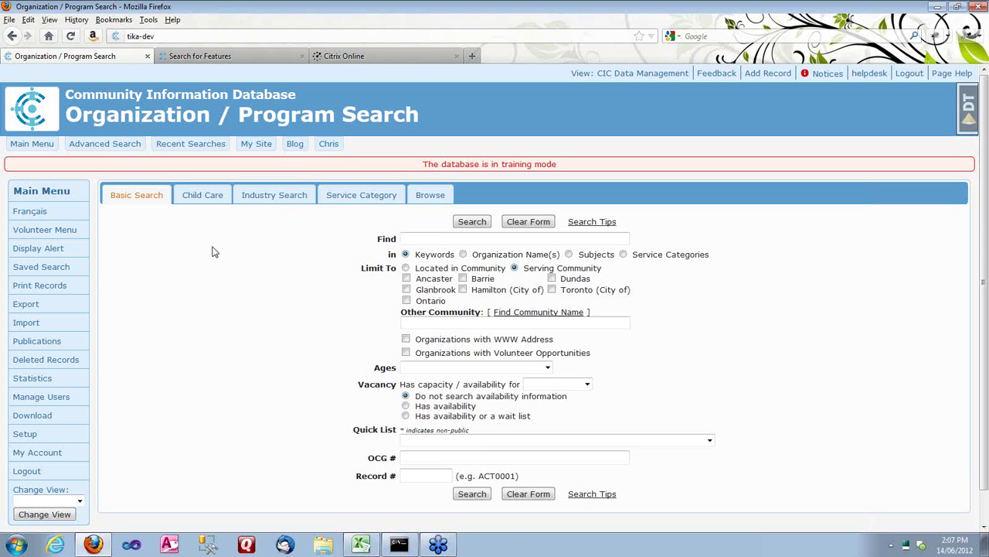
left_click(37, 438)
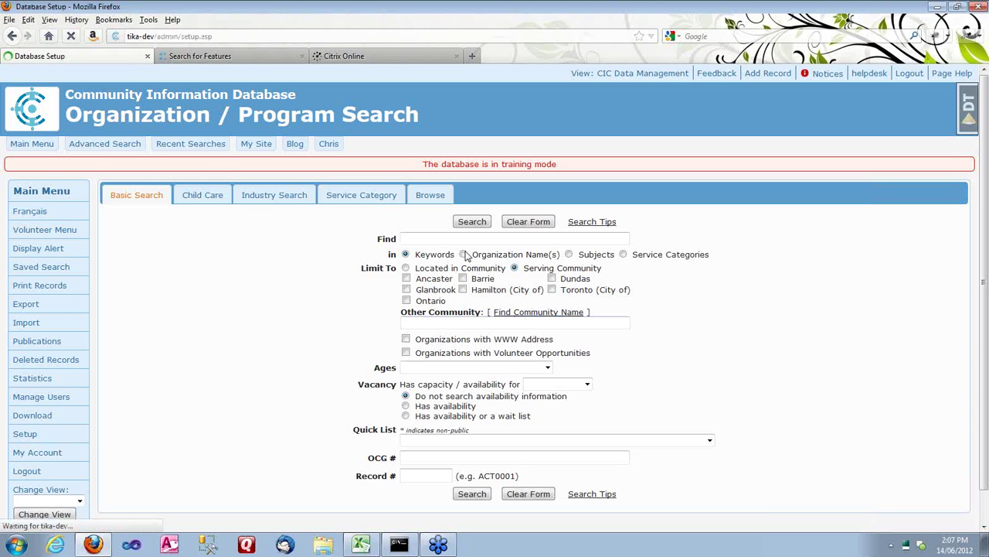
scroll(436, 354, "down", 2)
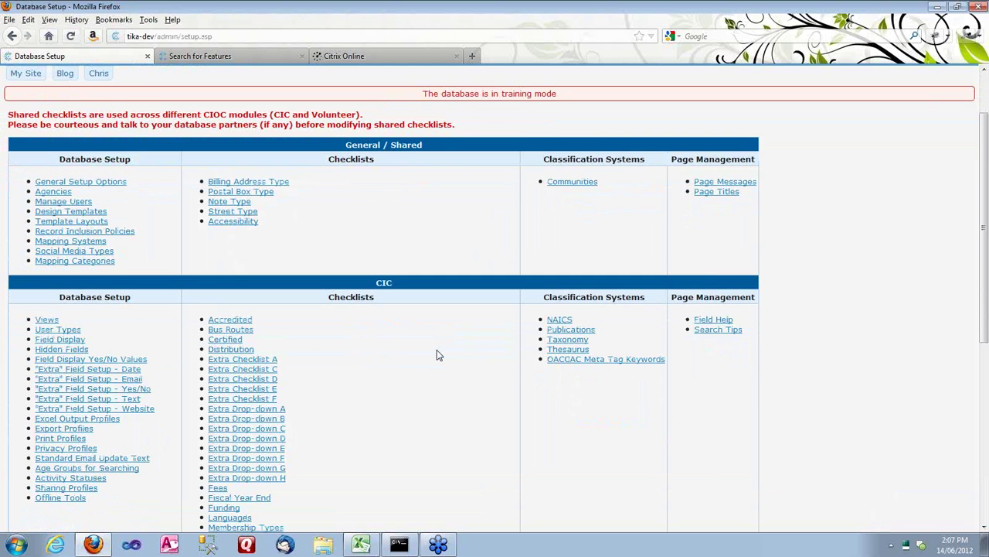
scroll(437, 354, "down", 2)
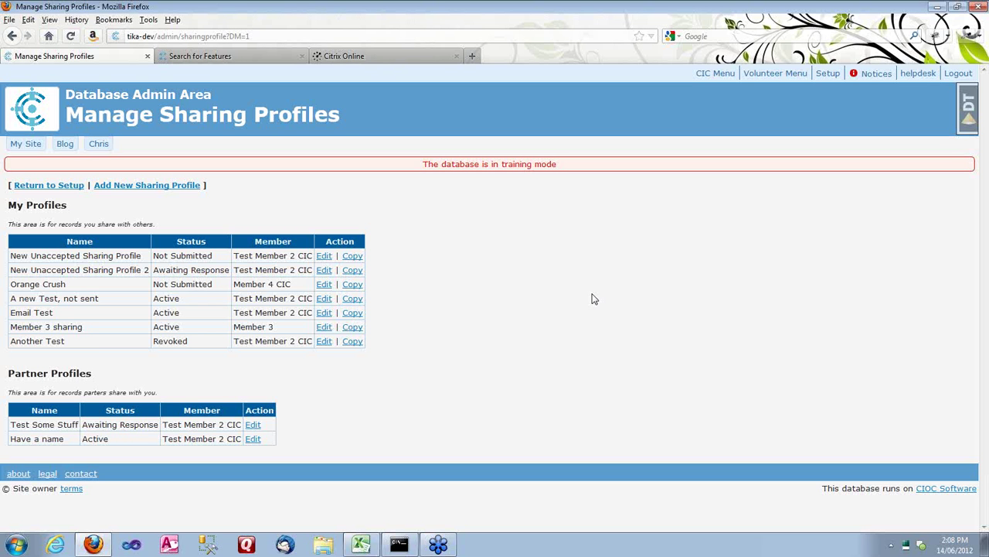
Open New Unaccepted Sharing Profile for editing and review its partner permissions, revocation period and view options
left_click(324, 255)
scroll(501, 276, "down", 3)
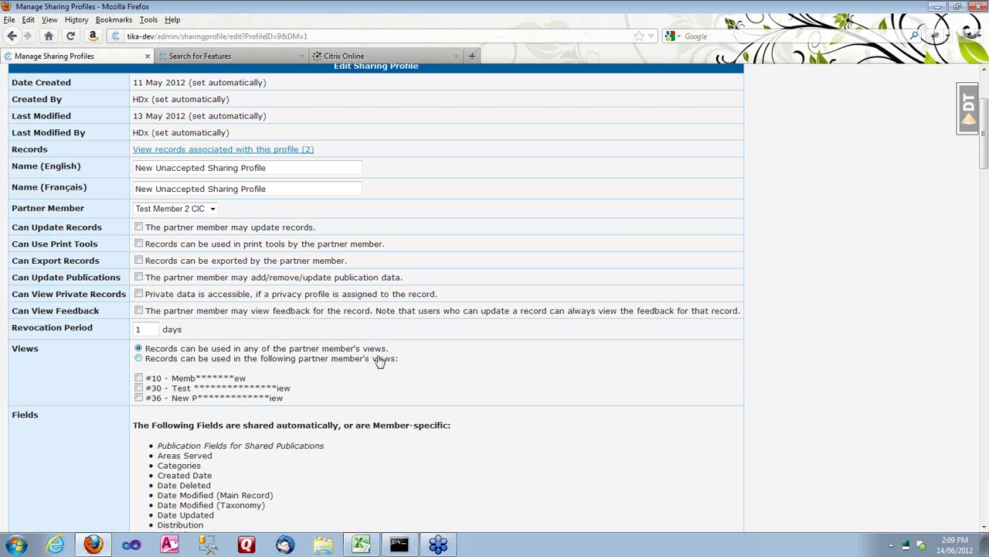
scroll(248, 327, "down", 2)
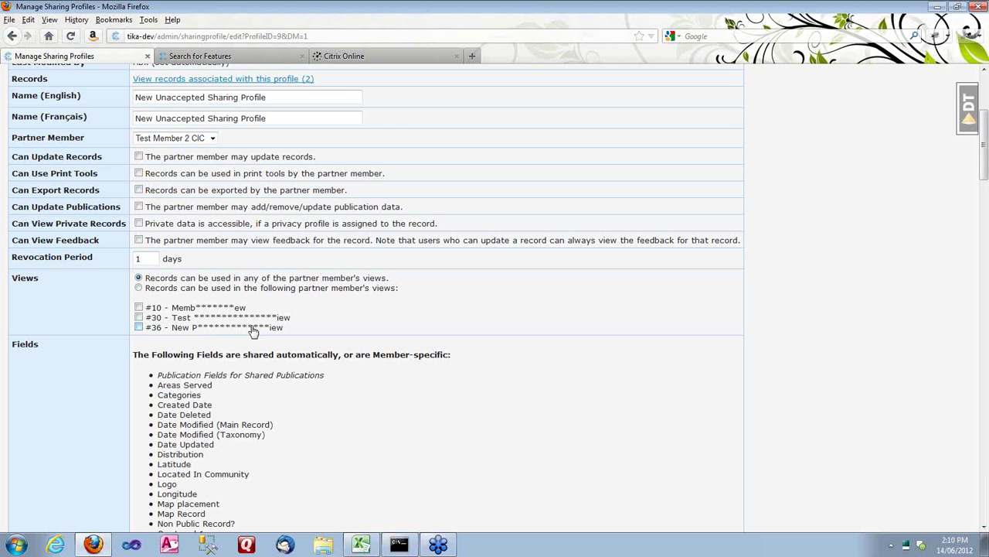
Examine the profile's automatically shared or member-specific fields, highlighting "Member-specific" and the three Record Views entries
scroll(325, 363, "down", 10)
scroll(459, 425, "up", 5)
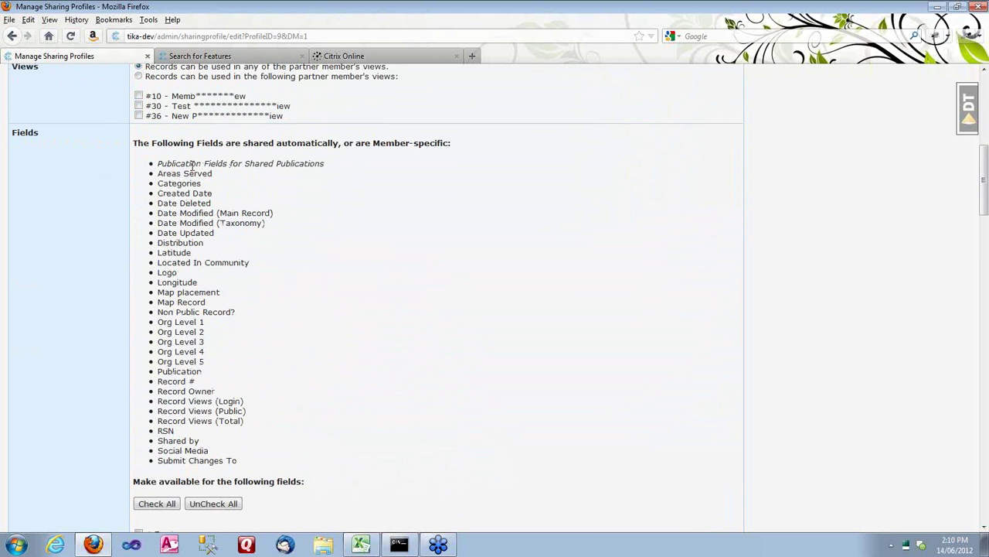
scroll(384, 335, "down", 5)
scroll(401, 322, "up", 2)
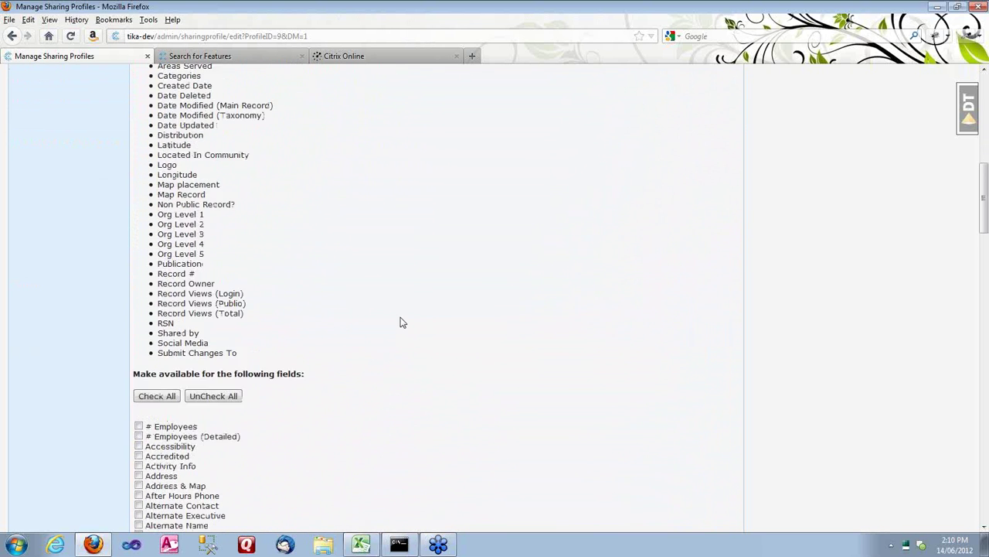
scroll(401, 323, "up", 3)
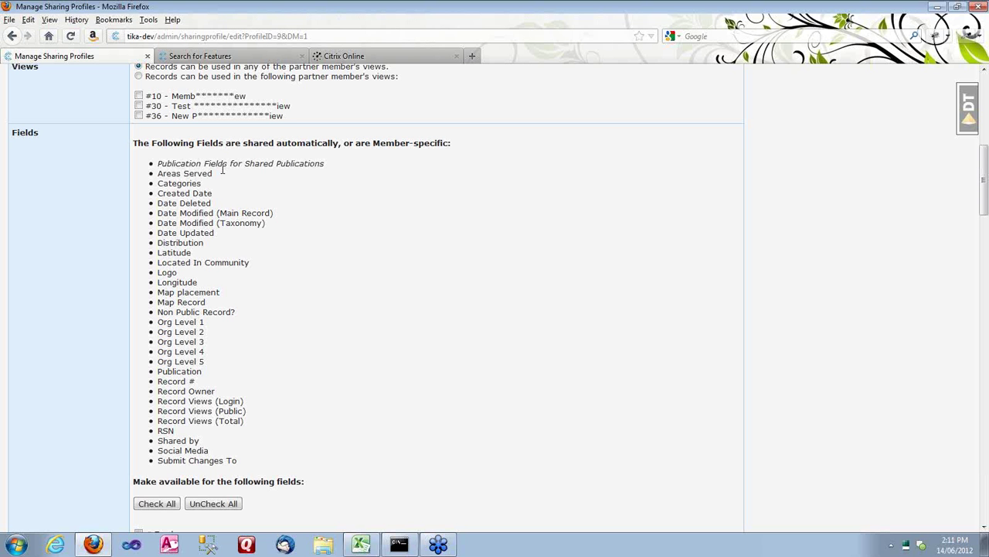
scroll(317, 317, "down", 2)
scroll(363, 216, "up", 2)
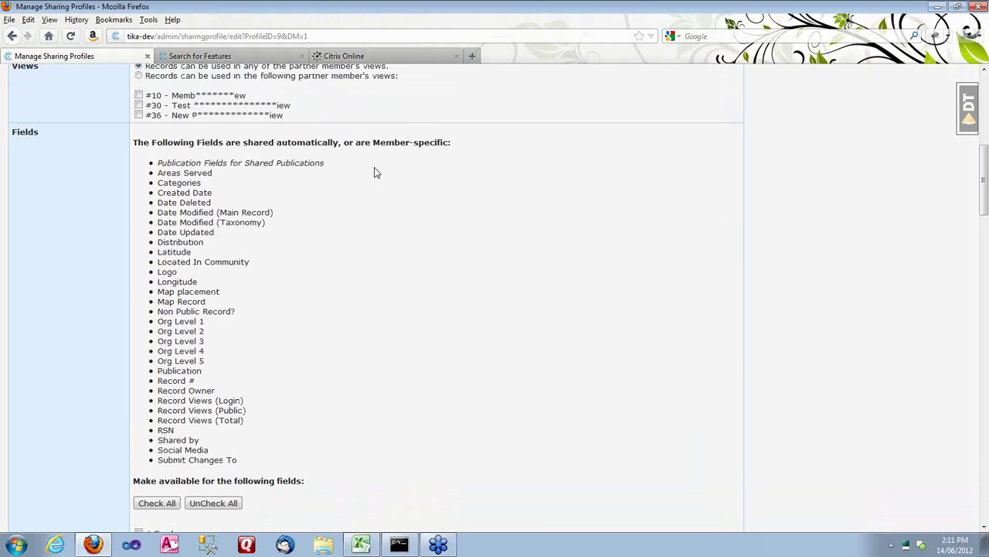
left_click_drag(374, 141, 447, 143)
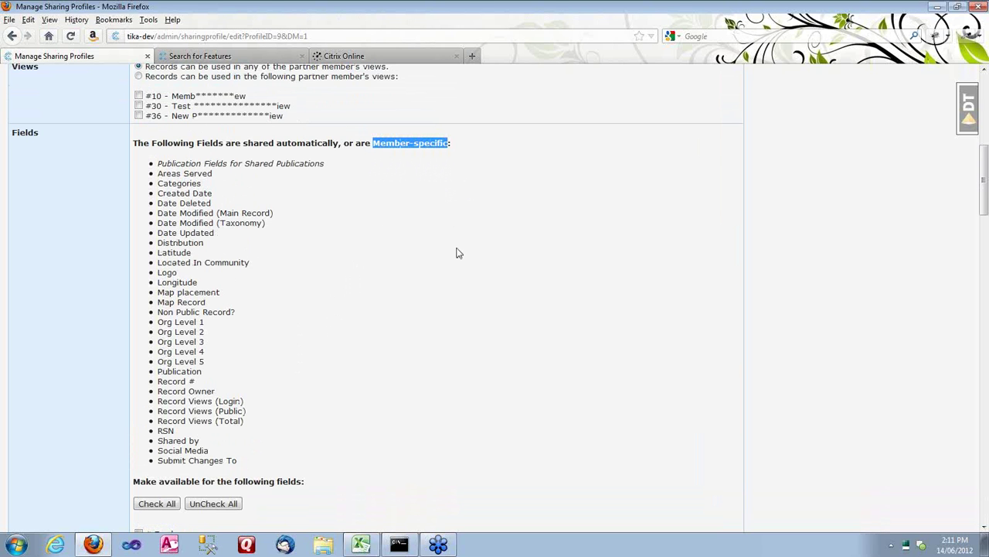
left_click(360, 372)
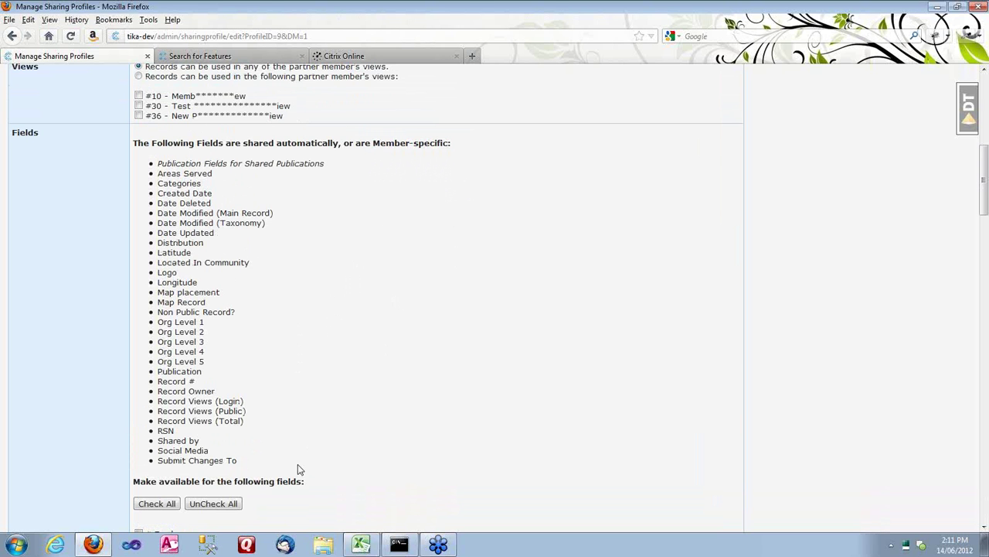
left_click_drag(246, 421, 175, 393)
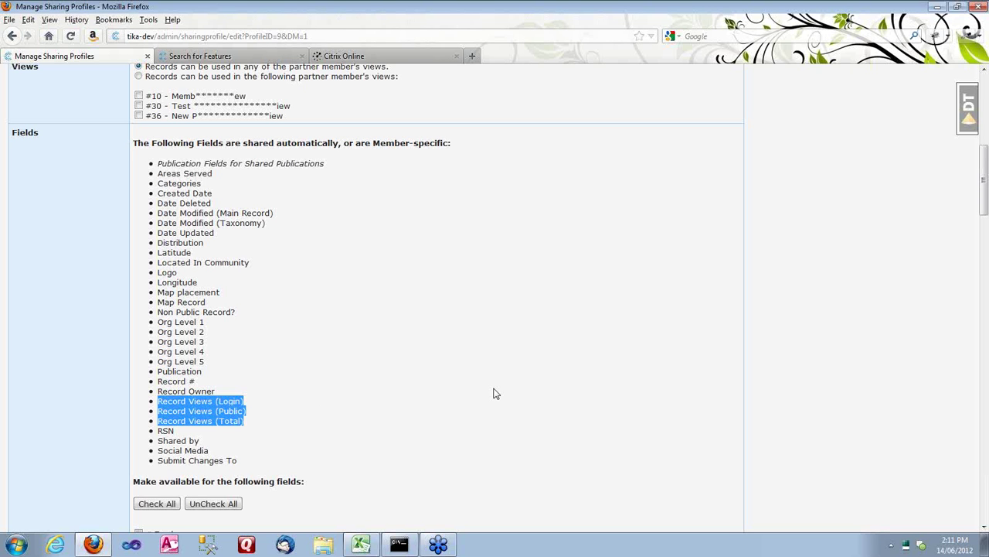
left_click_drag(252, 418, 237, 396)
Look through the whole list of optional fields that can be made available to the partner member
scroll(437, 365, "down", 8)
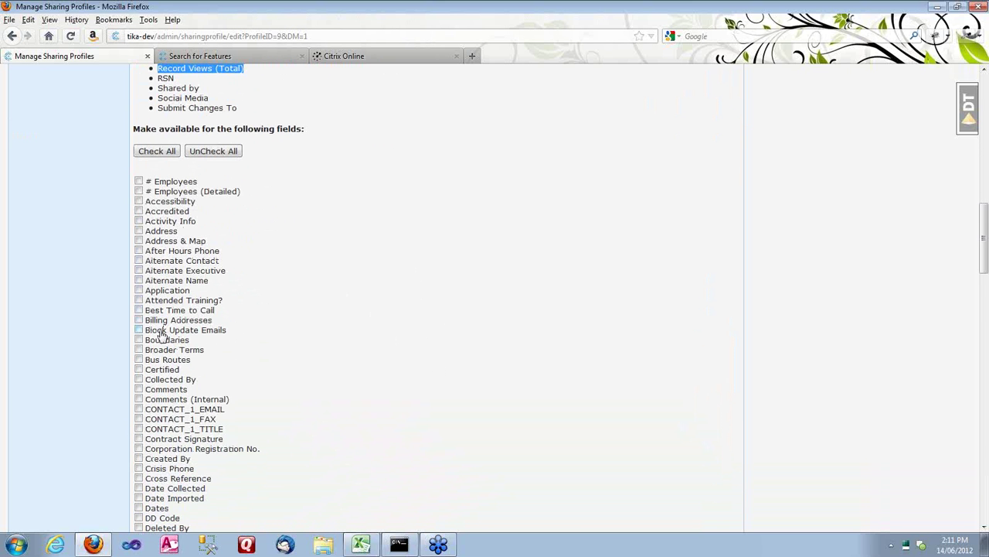
scroll(303, 266, "down", 10)
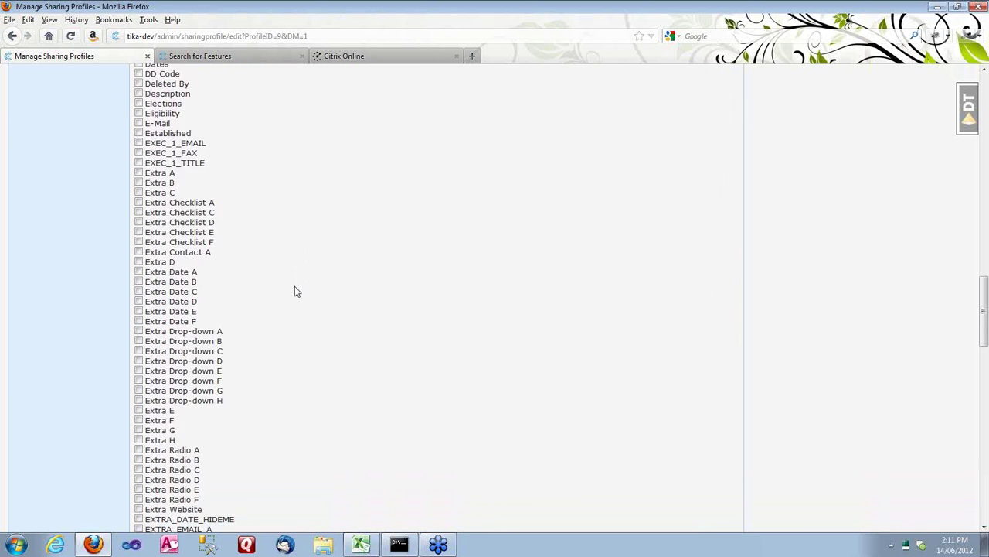
scroll(302, 294, "down", 16)
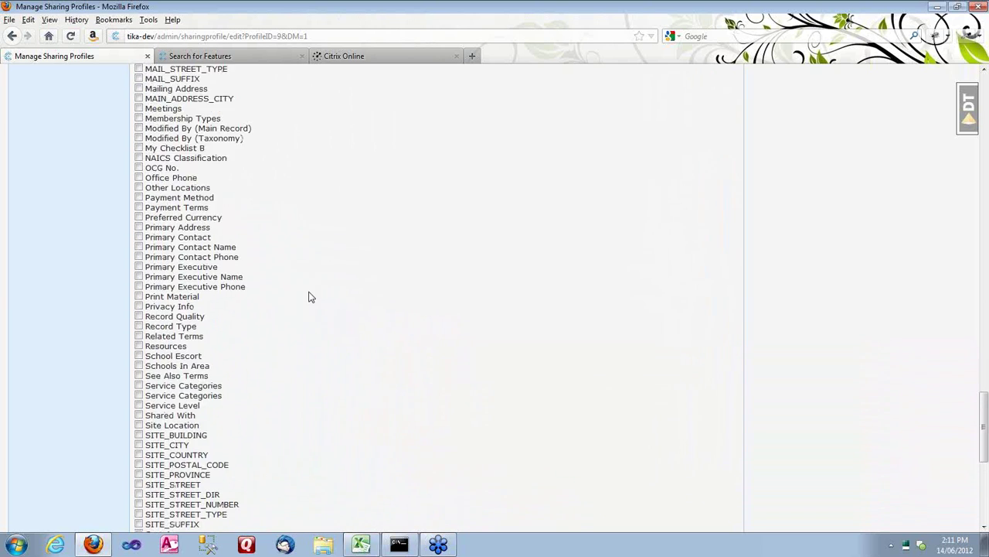
scroll(310, 294, "down", 7)
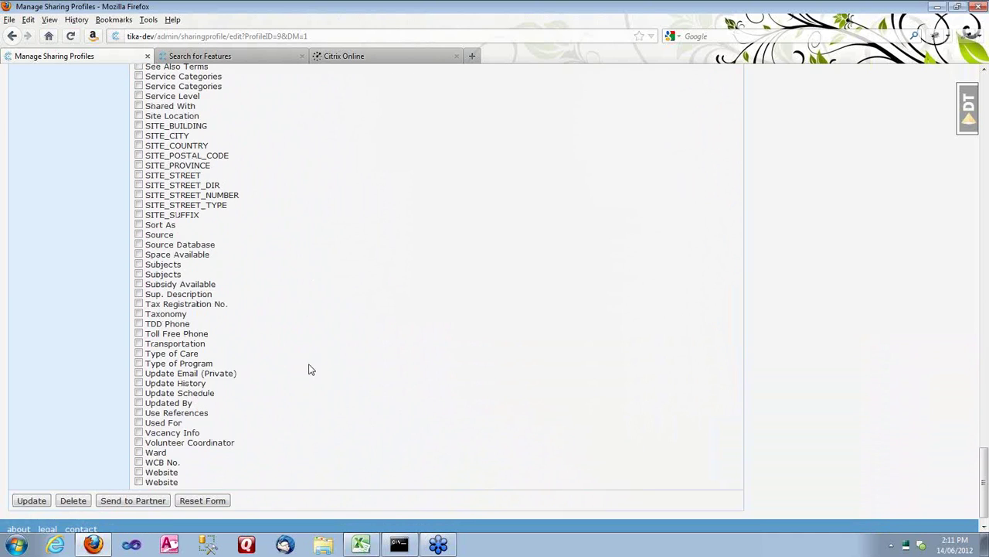
Return to the profile's general settings and highlight the Revocation Period value without changing it
scroll(325, 386, "up", 20)
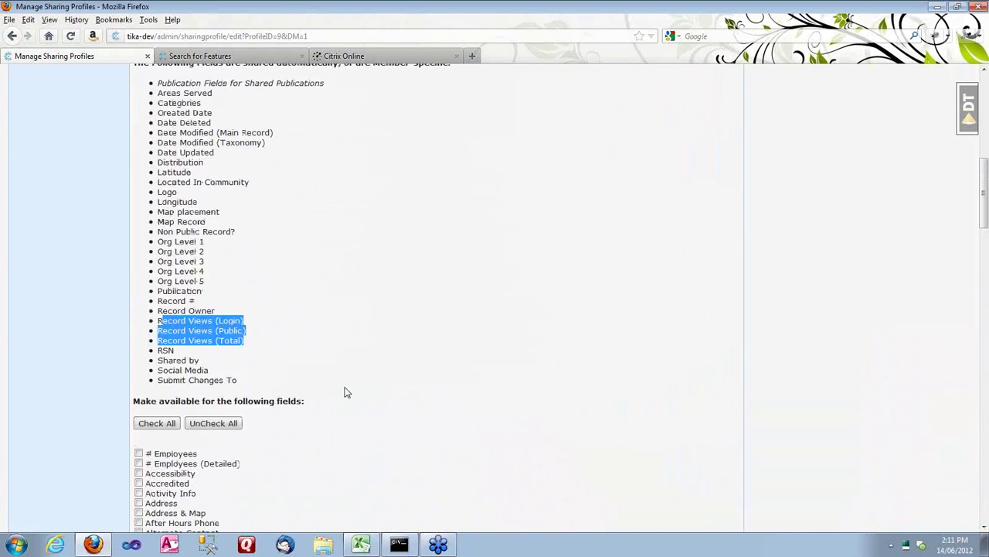
scroll(346, 392, "up", 10)
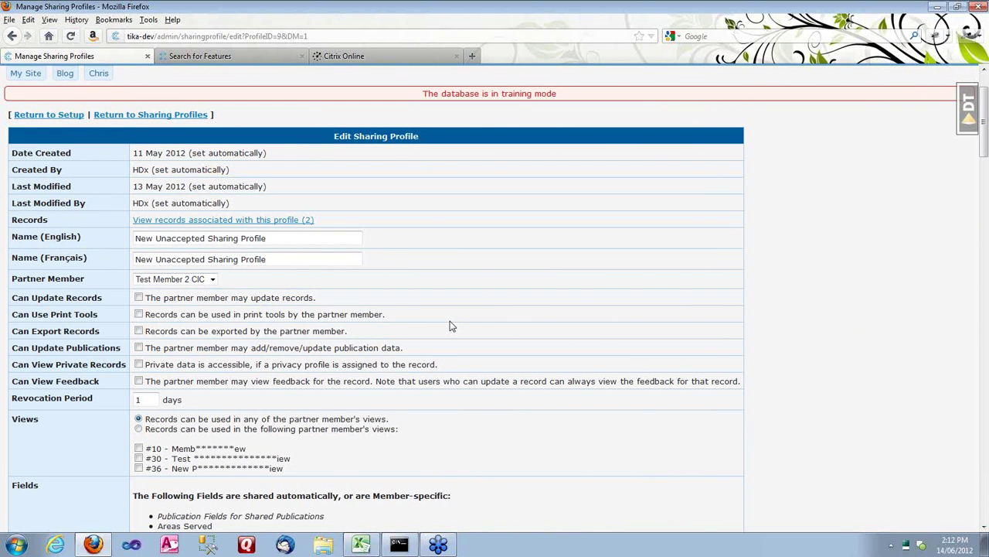
double_click(137, 399)
left_click(271, 400)
left_click_drag(158, 401, 137, 400)
Leave the sharing profile for Database Setup and open the CIC Publications management page
left_click(58, 119)
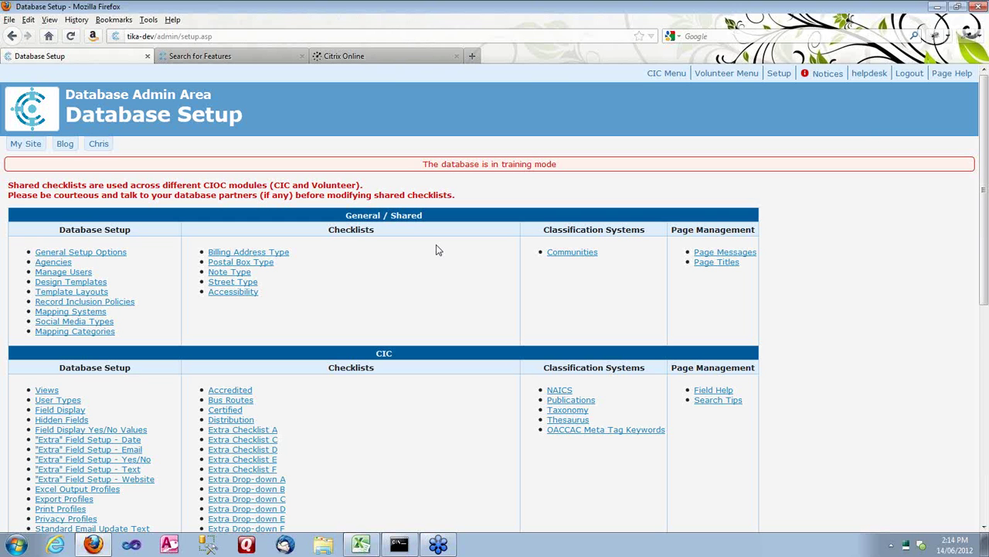
scroll(488, 406, "down", 2)
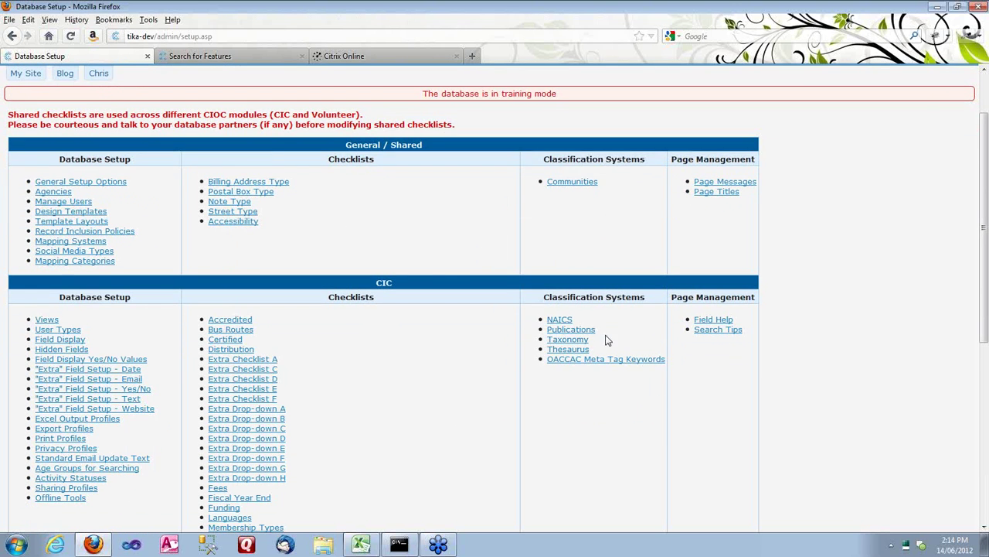
left_click(591, 333)
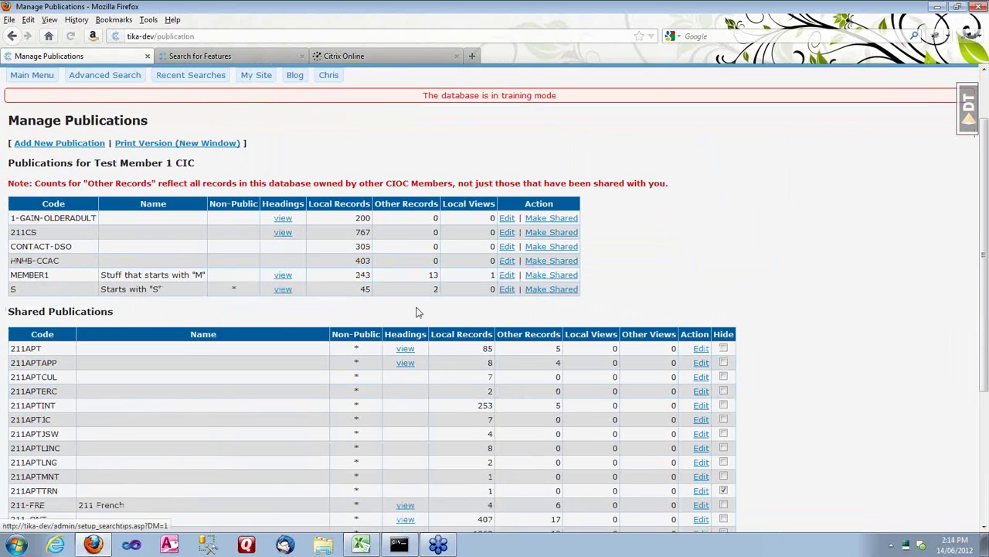
Look through the member's own publications and the Shared Publications table, including record counts, views, and the note on publications owned by other members
scroll(267, 96, "down", 4)
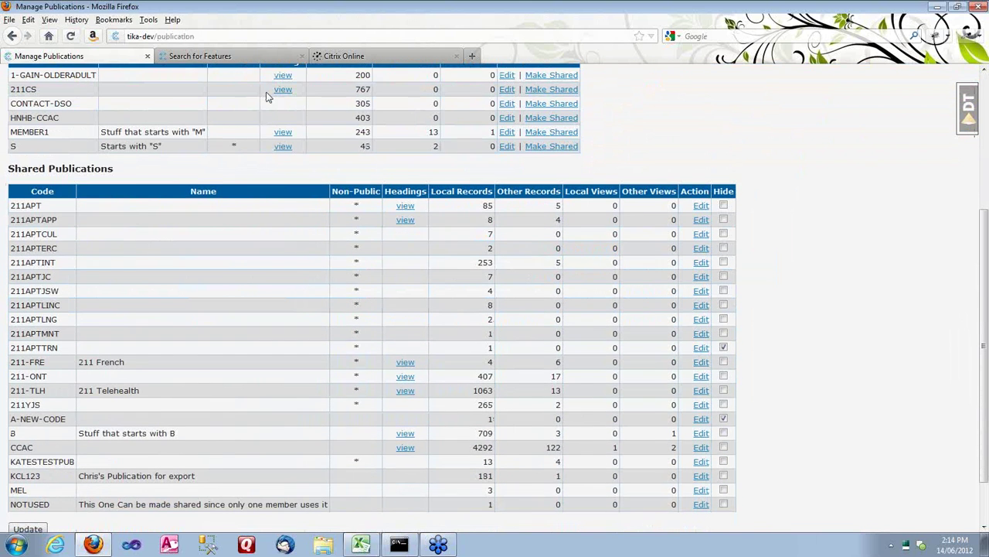
scroll(289, 250, "down", 2)
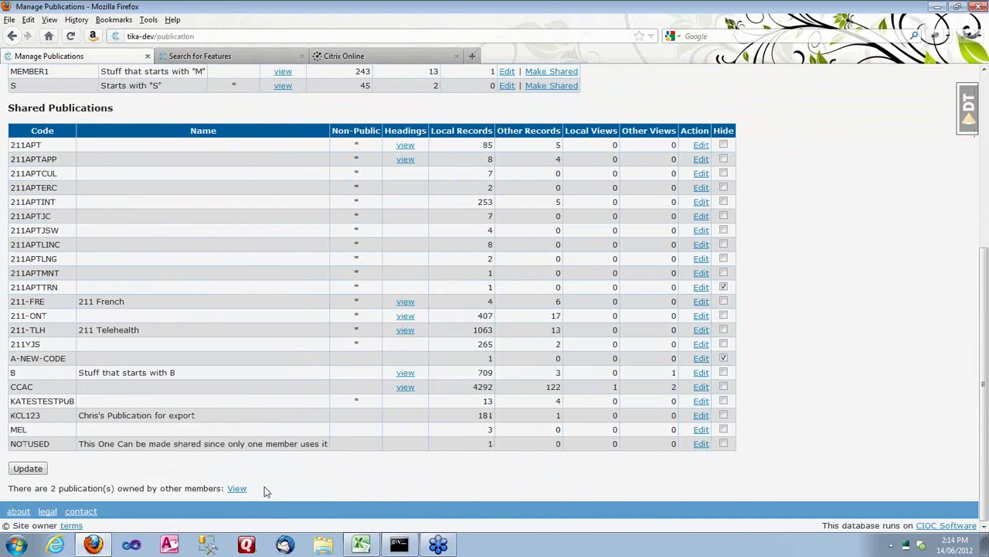
scroll(517, 455, "up", 6)
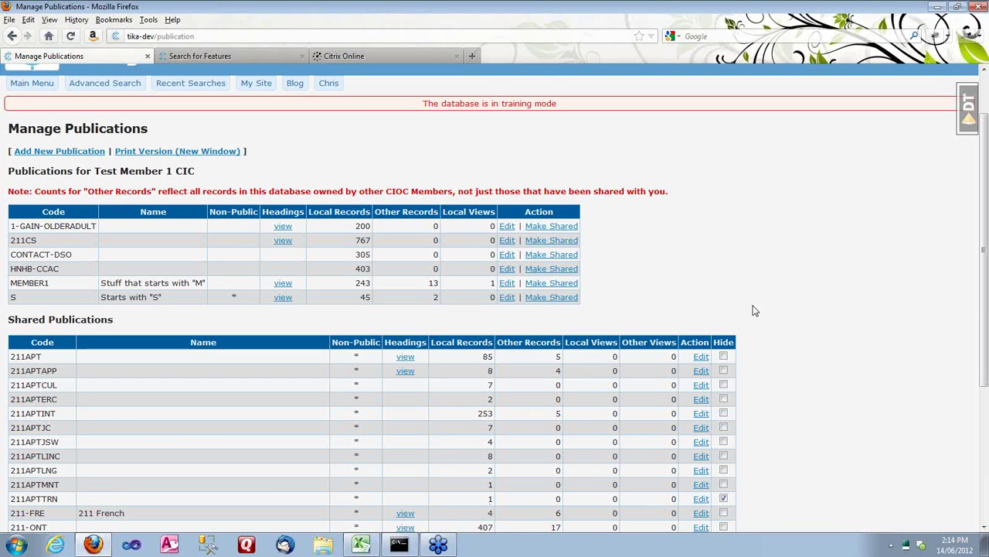
scroll(344, 319, "down", 5)
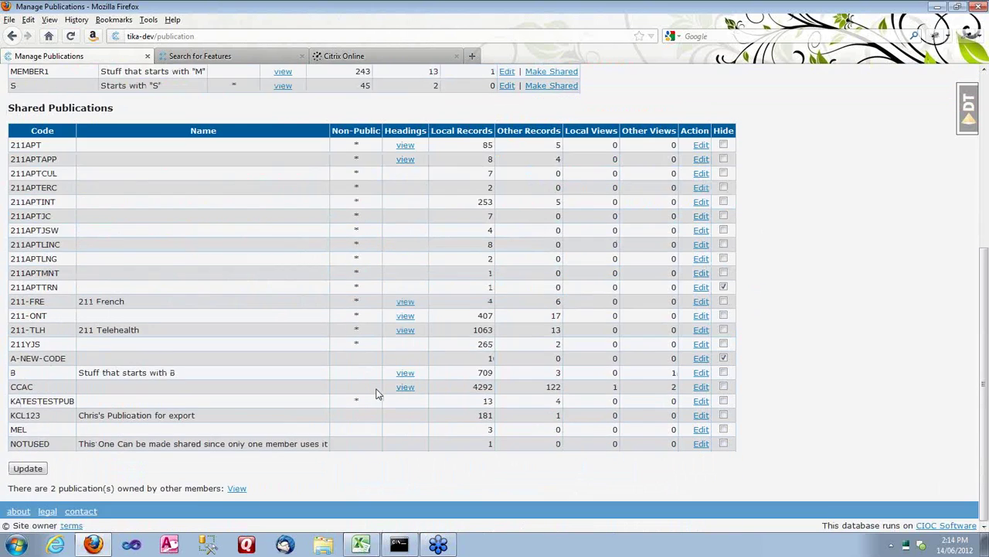
scroll(376, 393, "up", 6)
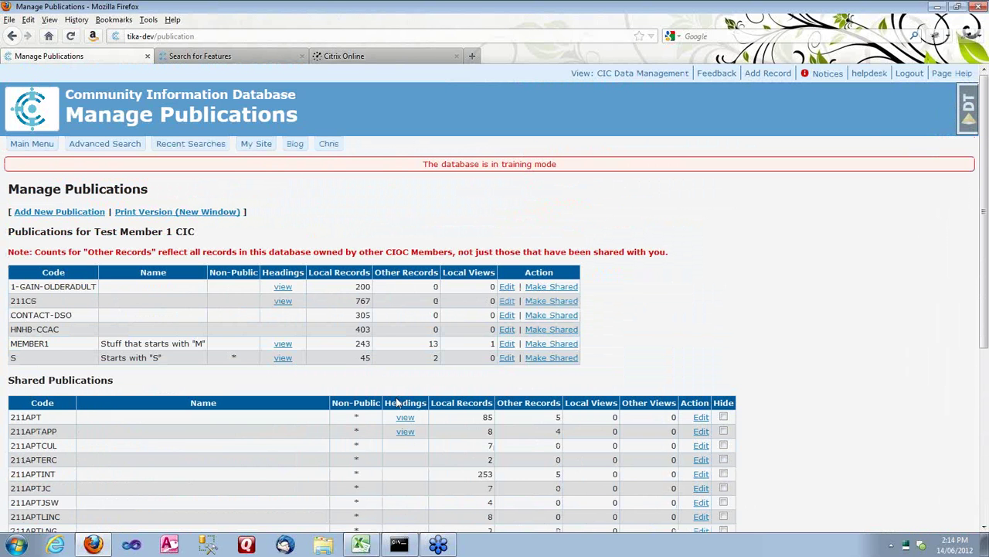
scroll(405, 399, "down", 2)
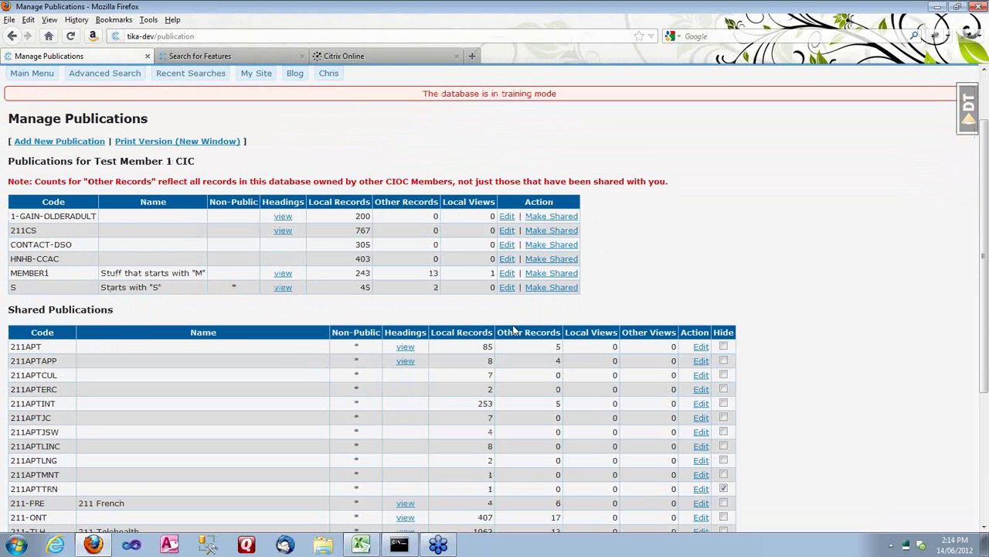
scroll(594, 355, "down", 3)
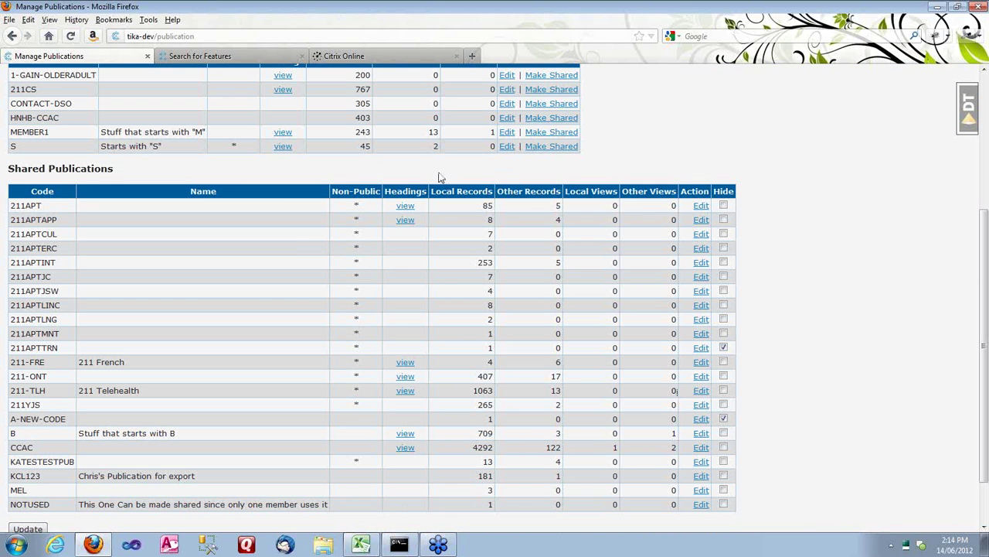
scroll(554, 372, "down", 2)
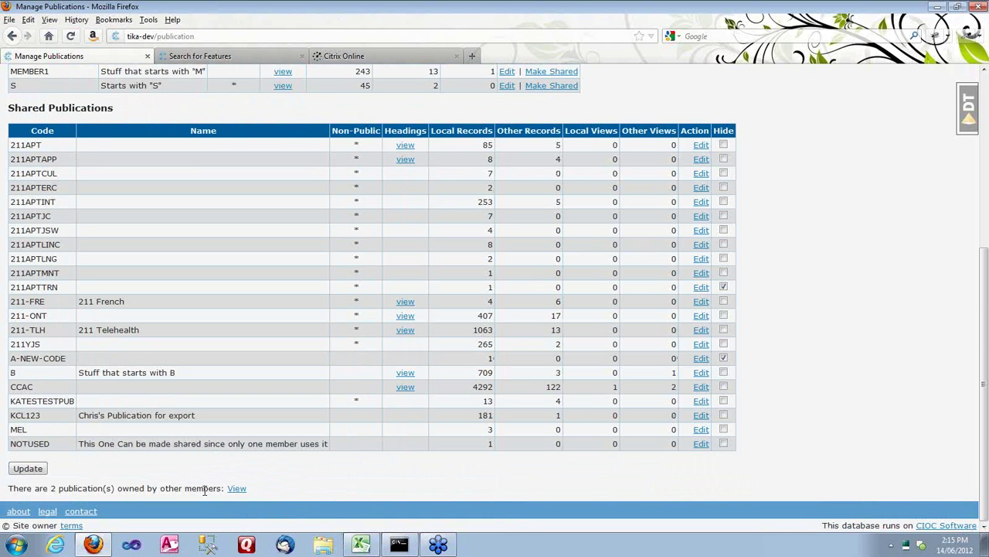
scroll(494, 315, "up", 2)
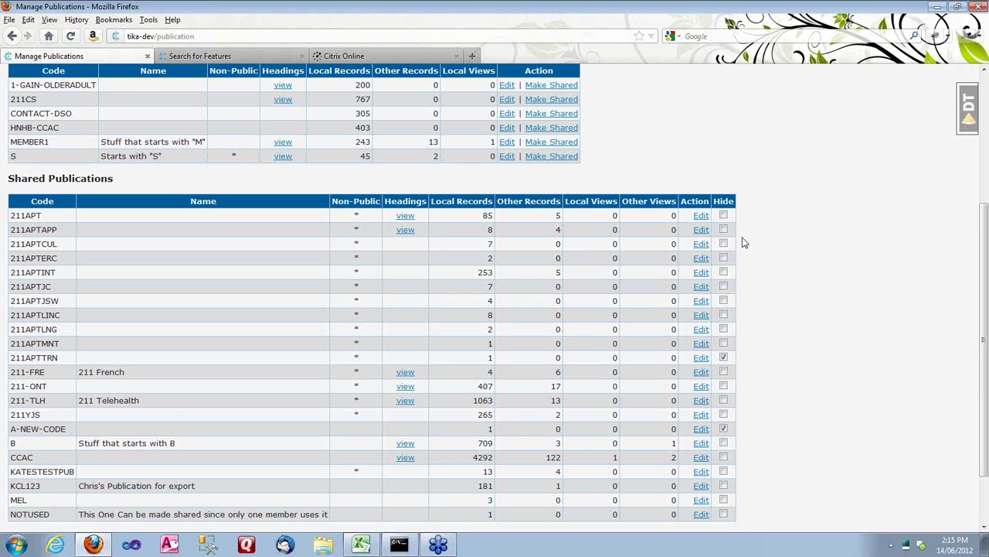
Point out the Hide column and highlight the CCAC code in the Shared Publications table
left_click(730, 200)
left_click_drag(34, 456, 10, 462)
left_click(273, 325)
scroll(265, 317, "up", 3)
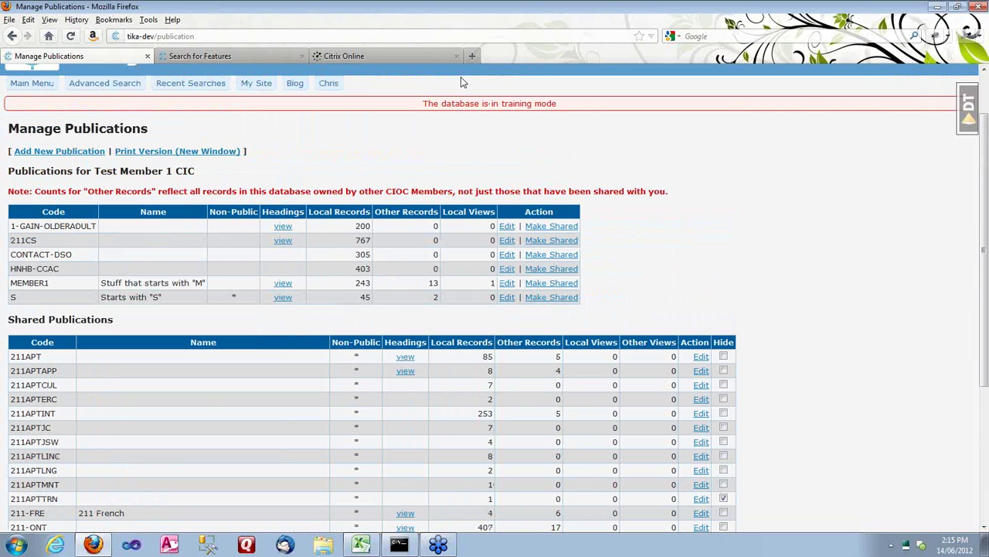
Reopen CIC Publications from Database Setup and compare the local and other record counts of the member's own and shared publications
left_click(12, 36)
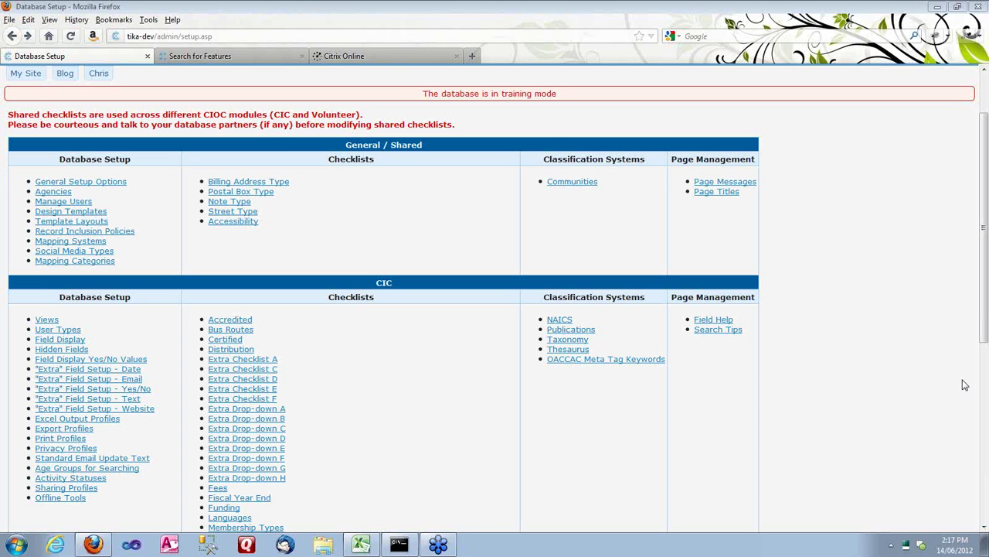
left_click(594, 331)
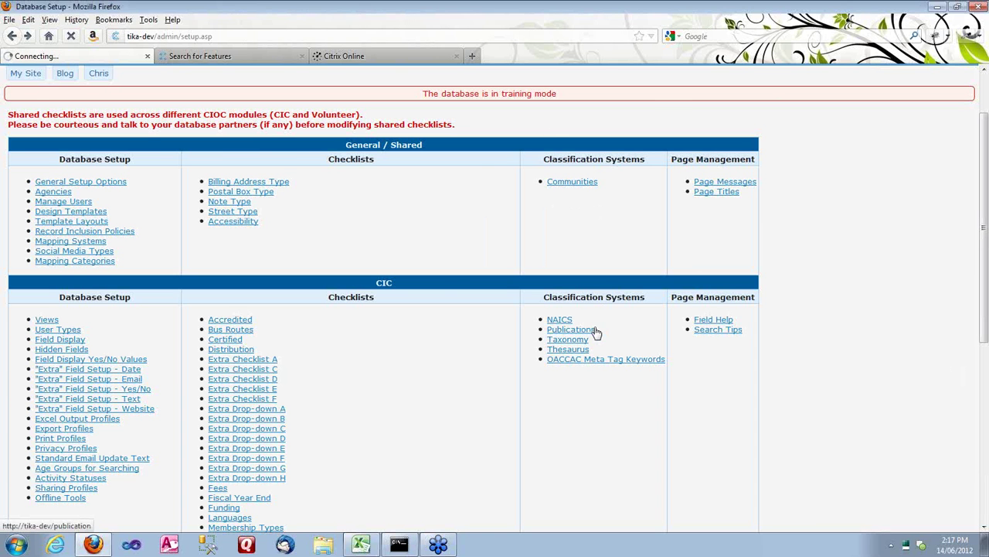
scroll(193, 169, "down", 5)
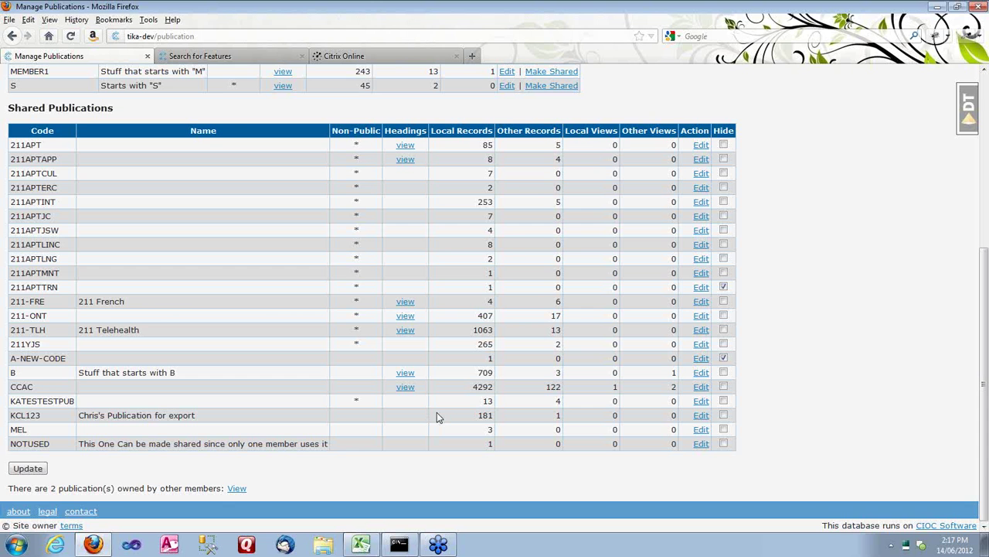
scroll(437, 415, "up", 6)
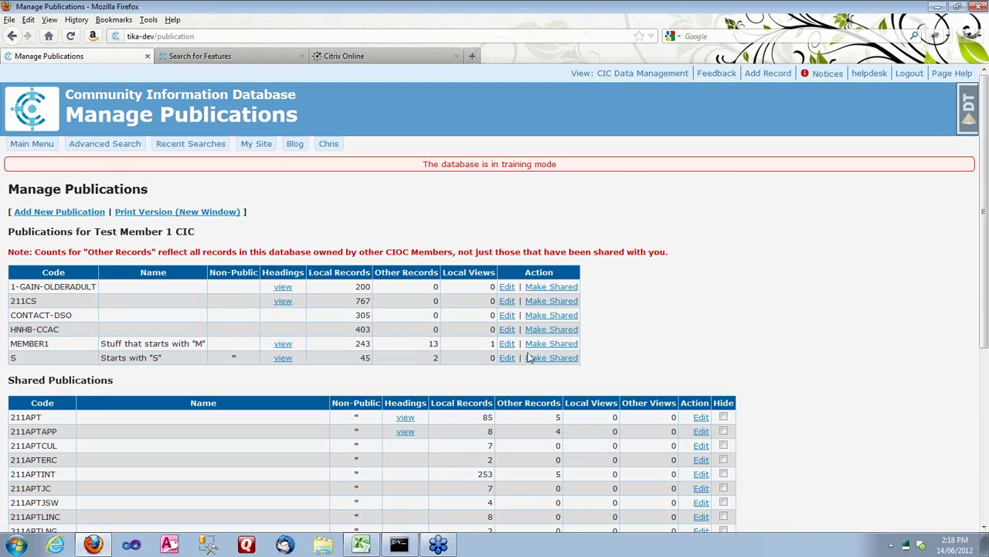
scroll(525, 344, "down", 5)
scroll(786, 250, "up", 2)
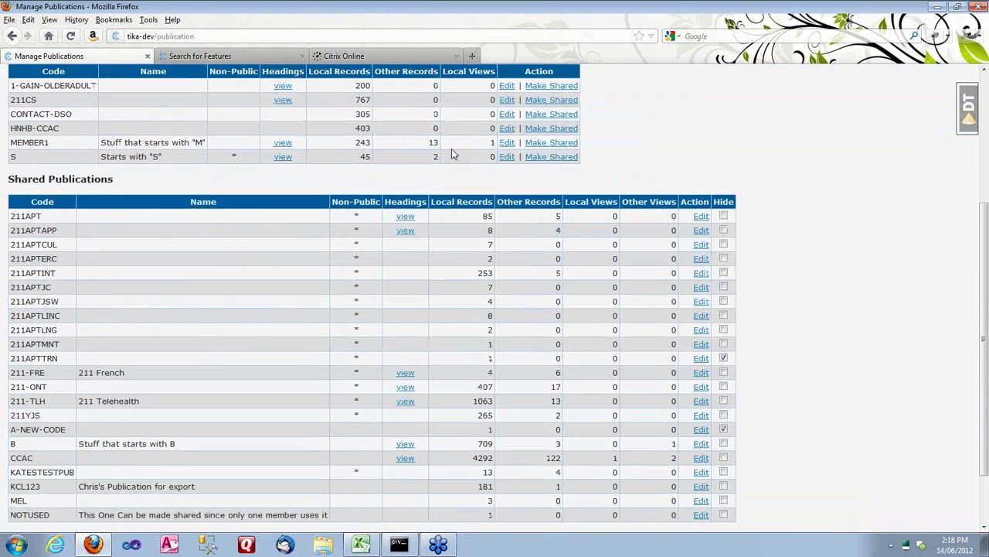
scroll(786, 250, "down", 2)
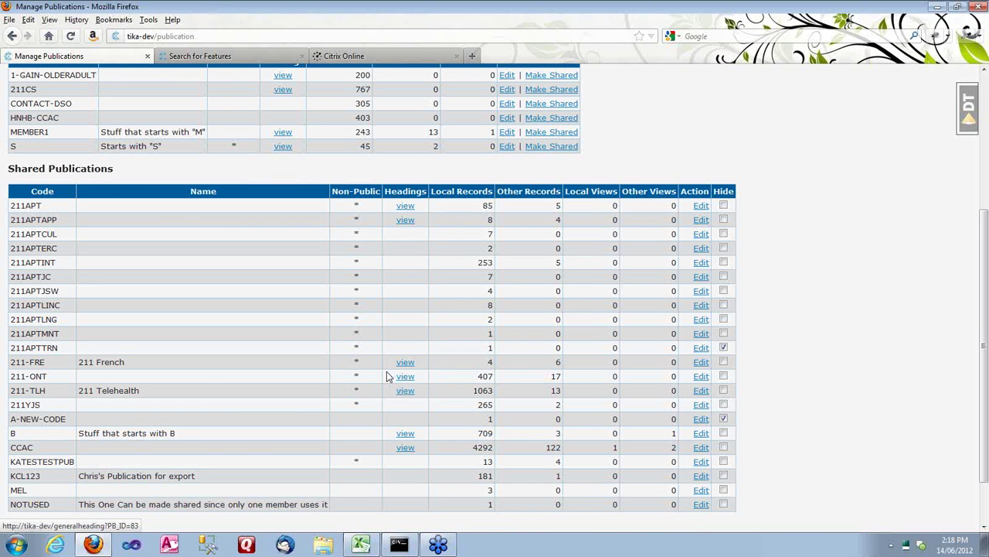
Open the CIC Distribution checklist from Database Setup and examine the local record search links beside its values
left_click(12, 36)
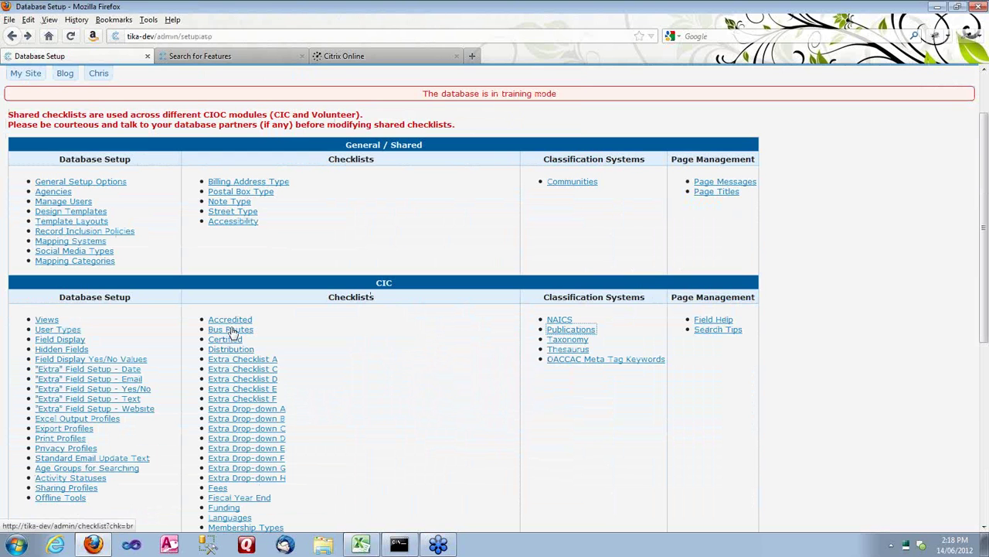
left_click(248, 352)
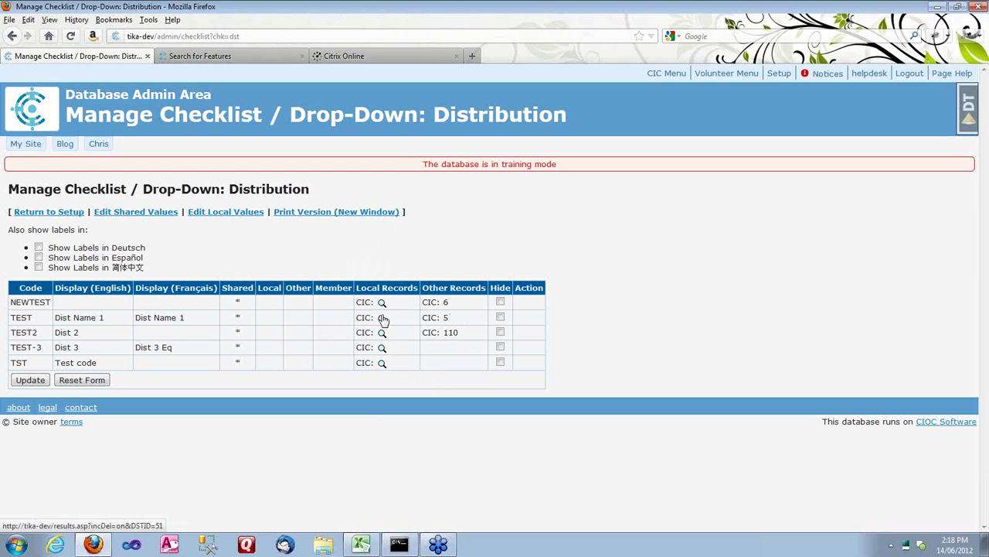
mouse_move(383, 320)
mouse_move(385, 349)
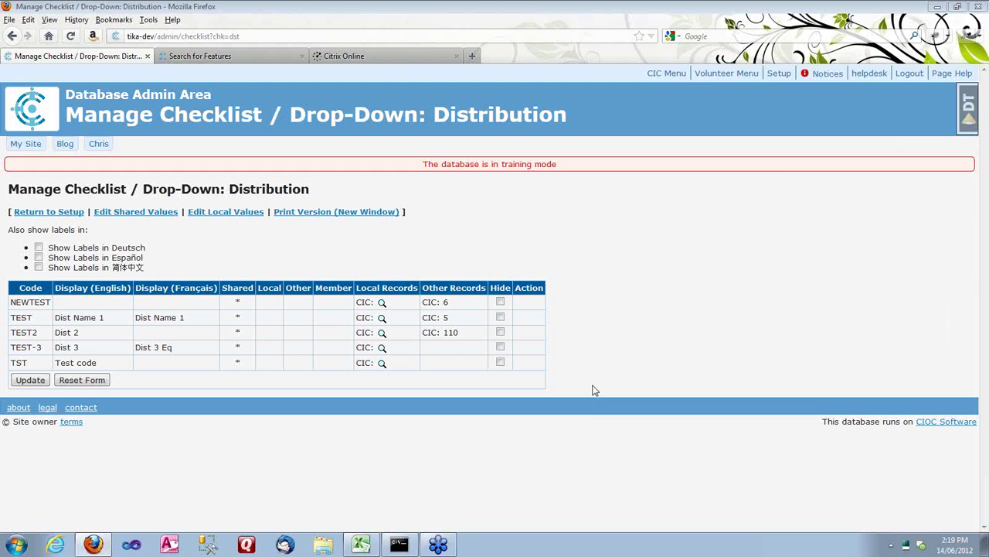
Review the sharing profiles awaiting acceptance and the open requests in Admin Notices, and return to the CIC main page
left_click(810, 77)
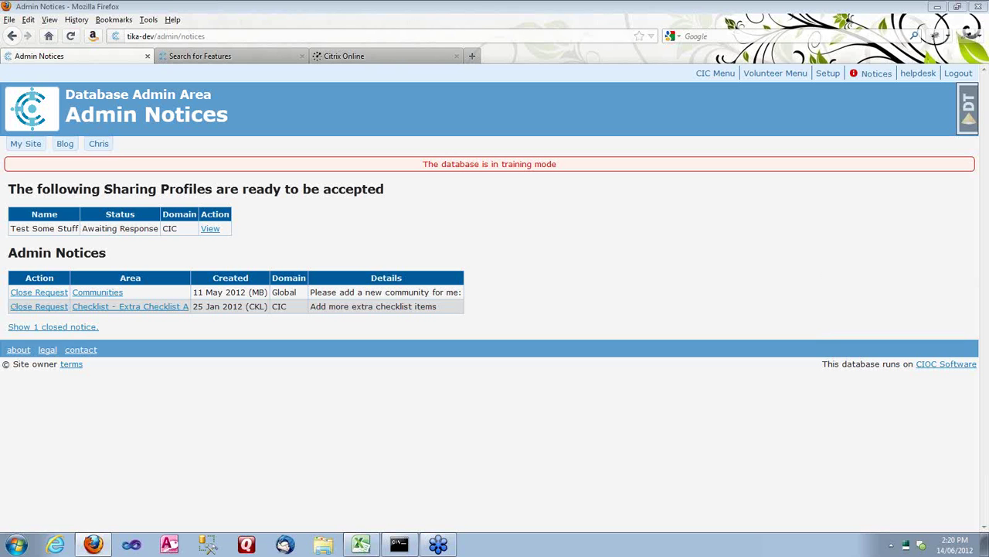
left_click(713, 73)
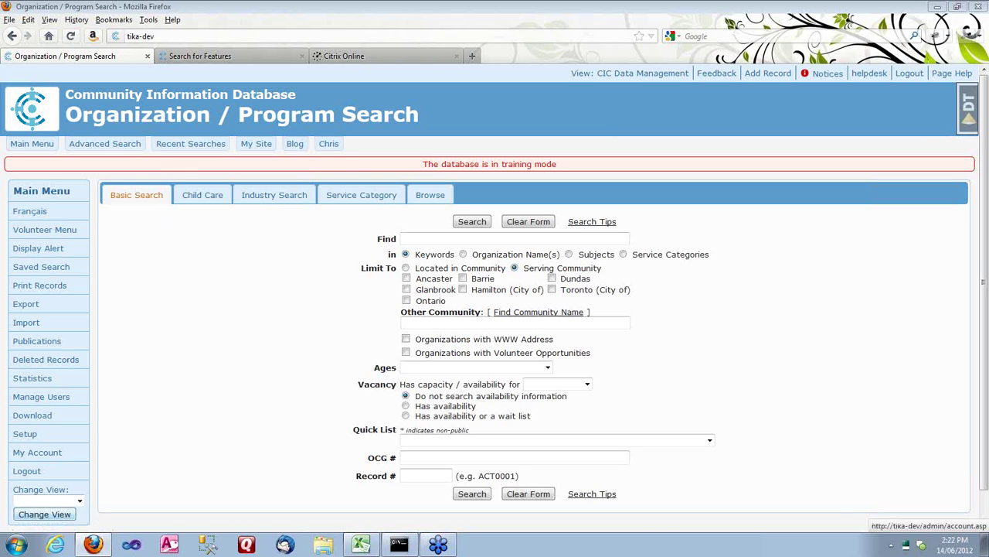
Open Communities management from Database Setup, view the community file upload form, and return to Manage Communities
left_click(46, 435)
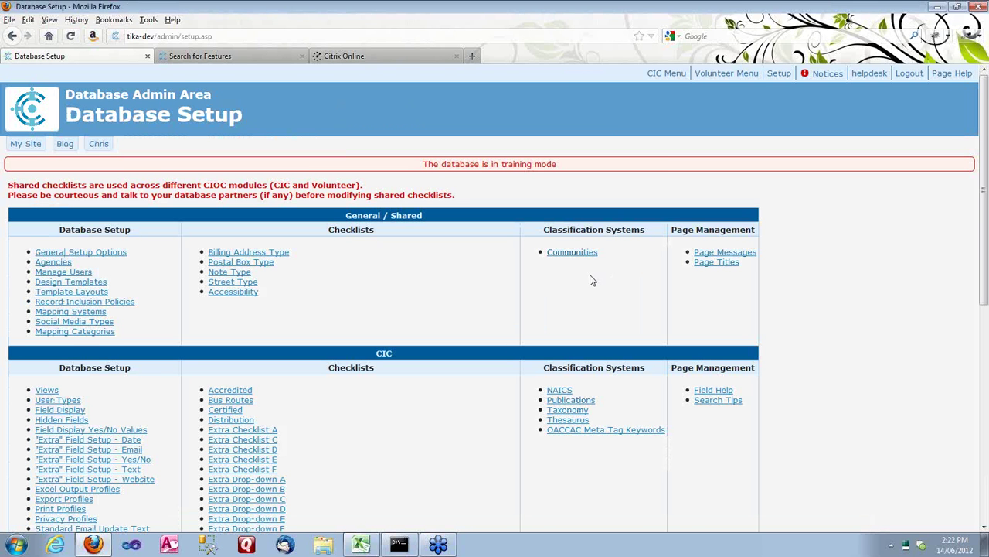
left_click(570, 252)
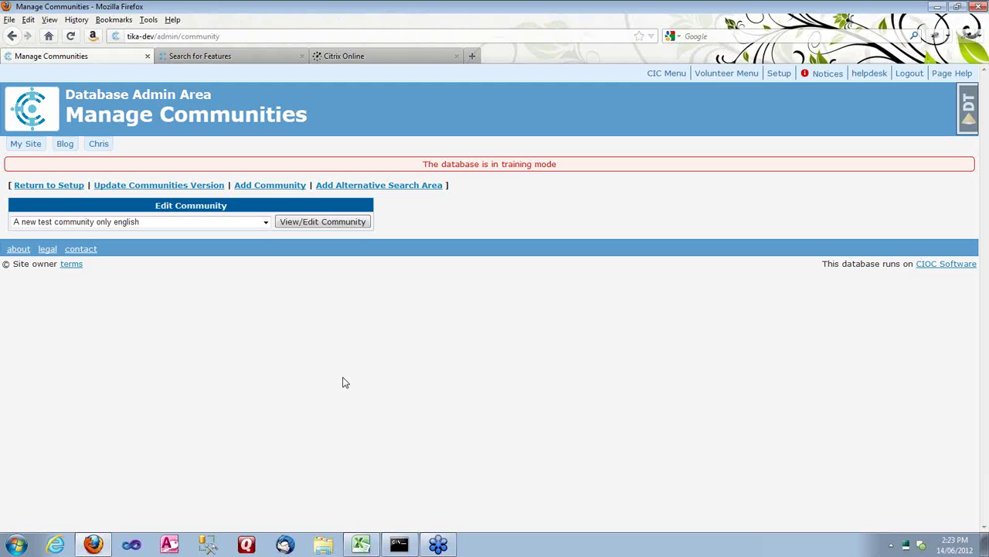
left_click(147, 187)
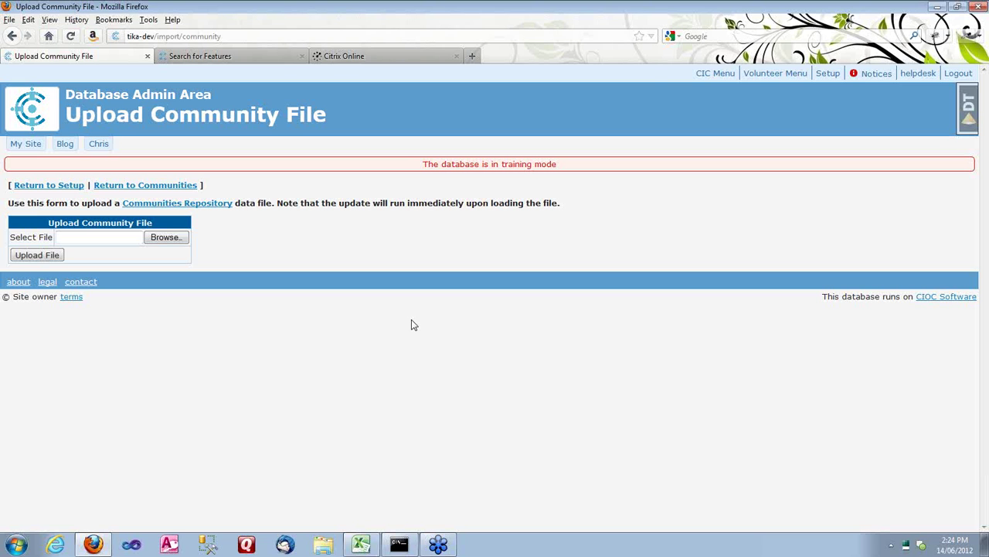
left_click(145, 186)
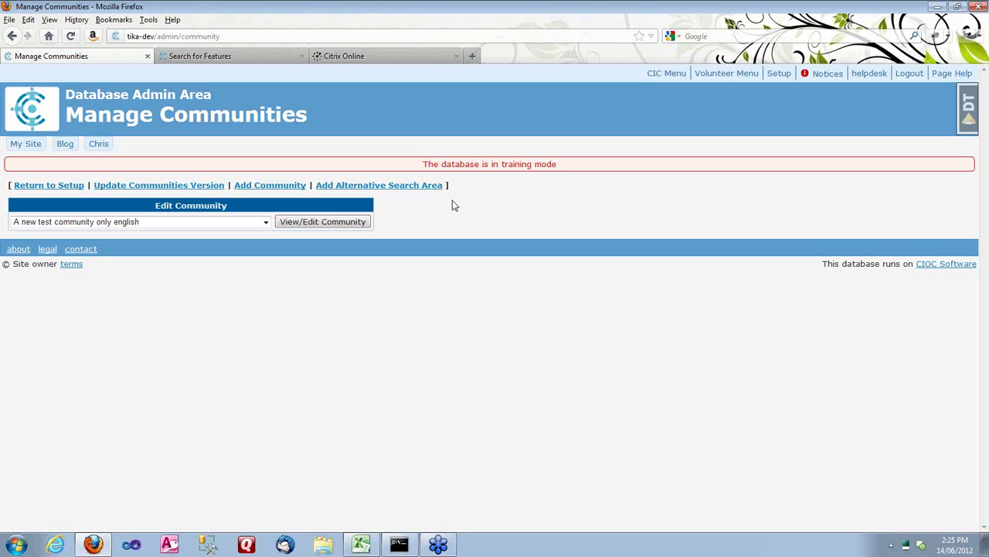
Visit the CIC search page and the Search for Features page, and return to the blank alternative search area form
left_click(675, 73)
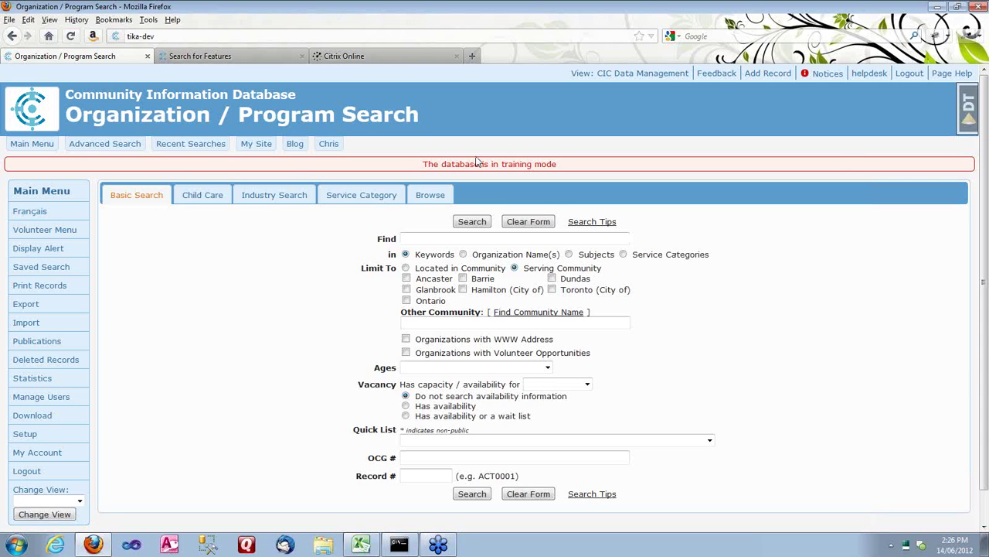
left_click(207, 59)
left_click(116, 58)
left_click(14, 35)
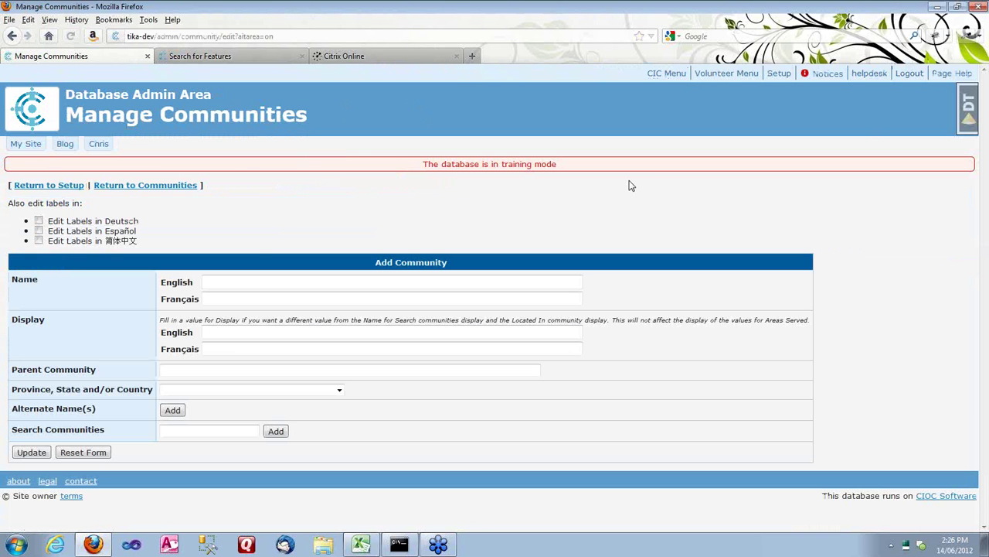
Add Hamilton (City of) and Halton North as the search communities of the new alternative search area
left_click(225, 435)
type("Hamil")
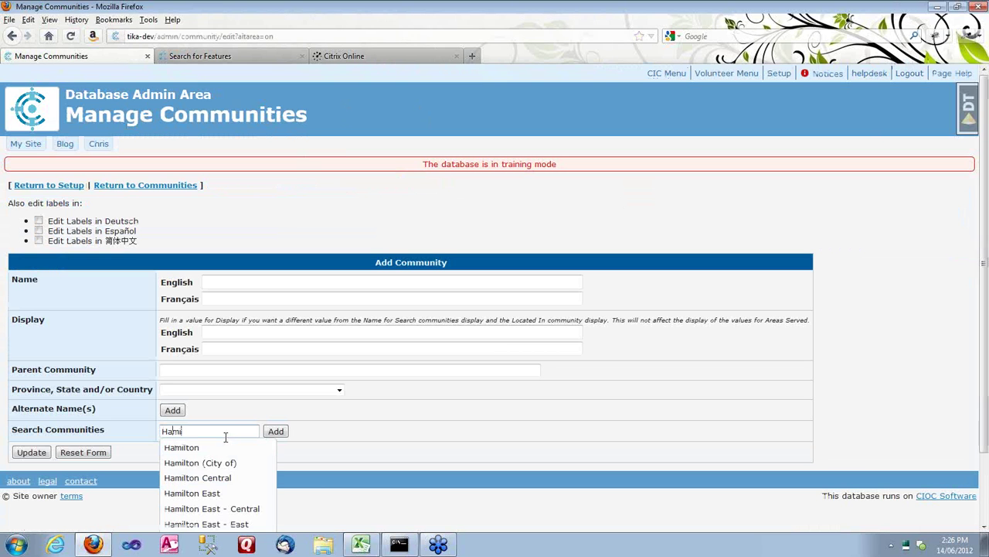
left_click(247, 461)
left_click(276, 432)
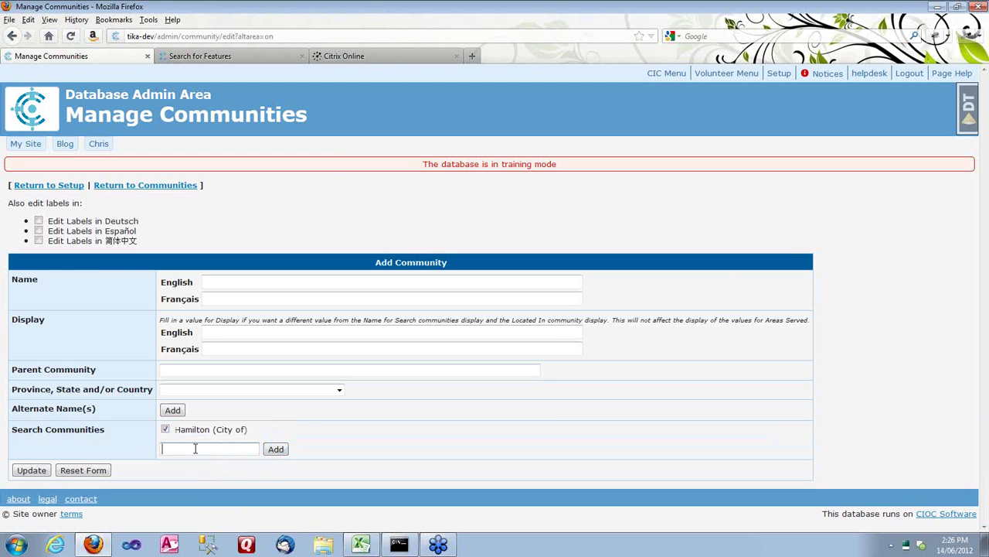
type("Halton")
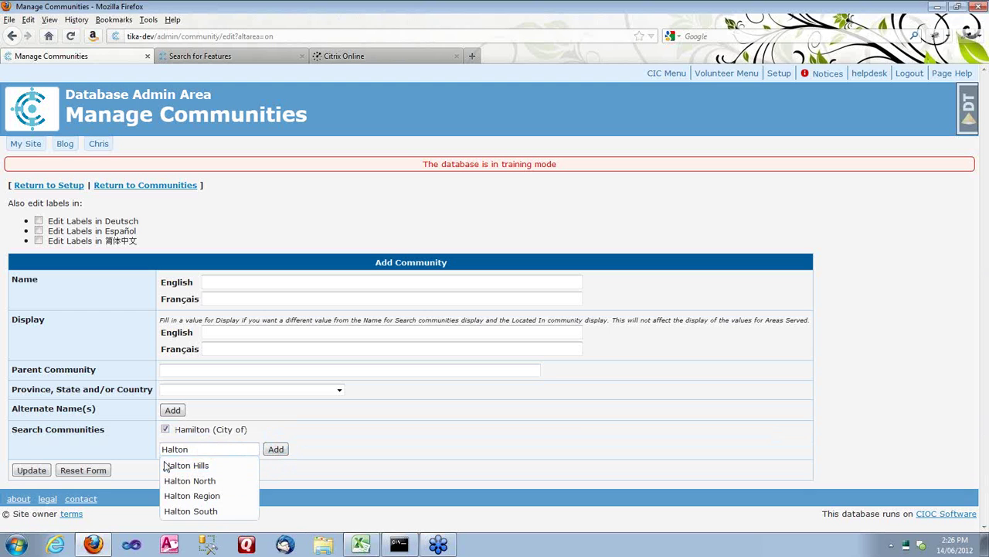
left_click(190, 480)
left_click(276, 451)
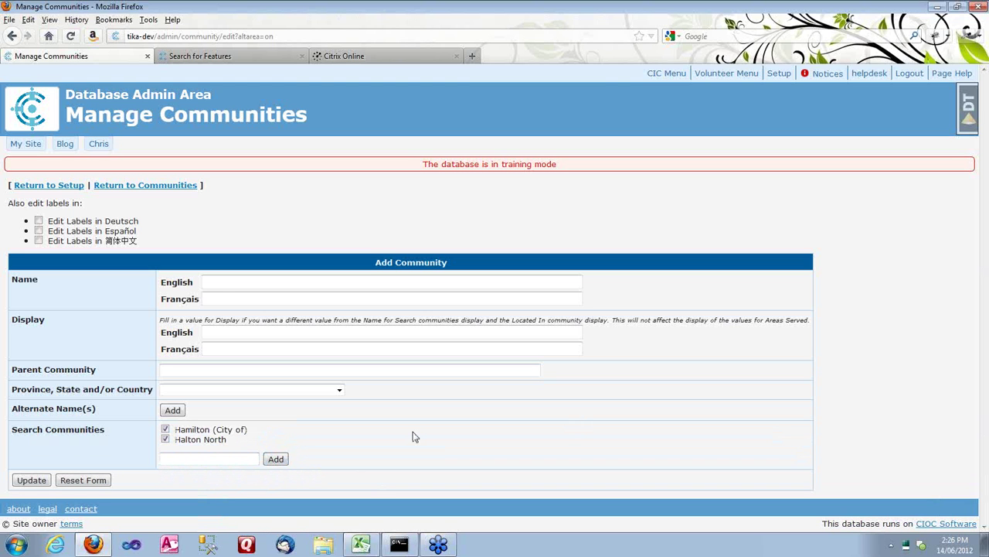
Enter "my LHIN" as the area's English name and return to Manage Communities without saving
left_click(222, 283)
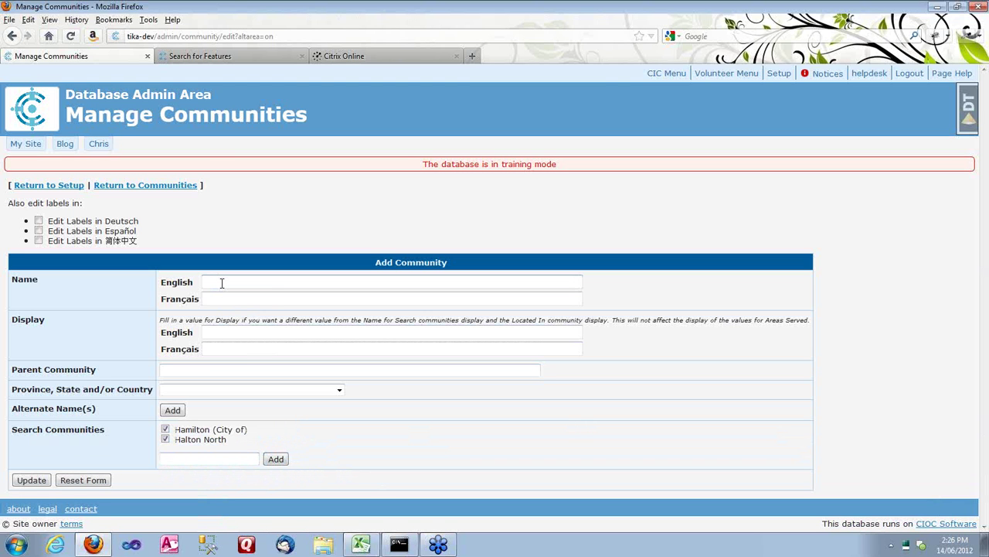
type("my THIN")
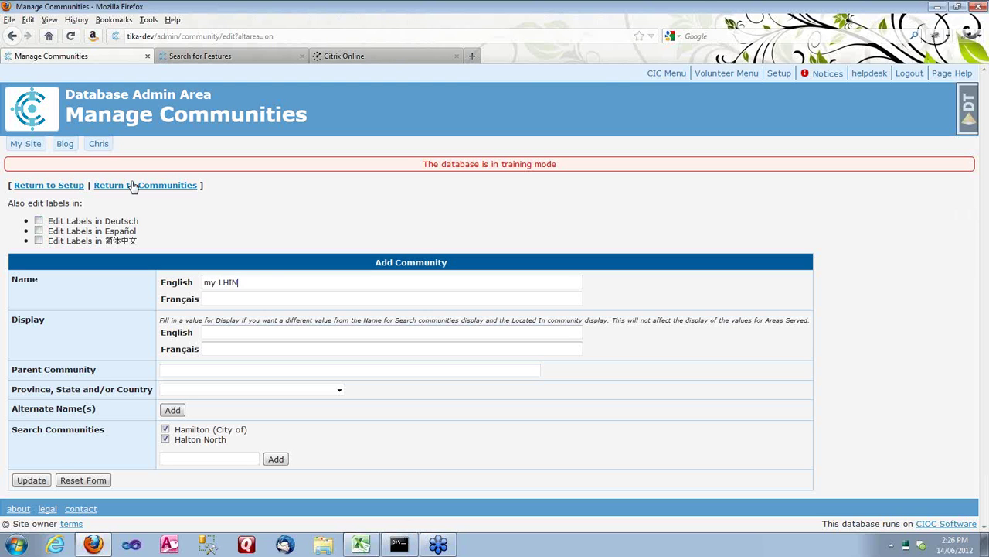
left_click(159, 189)
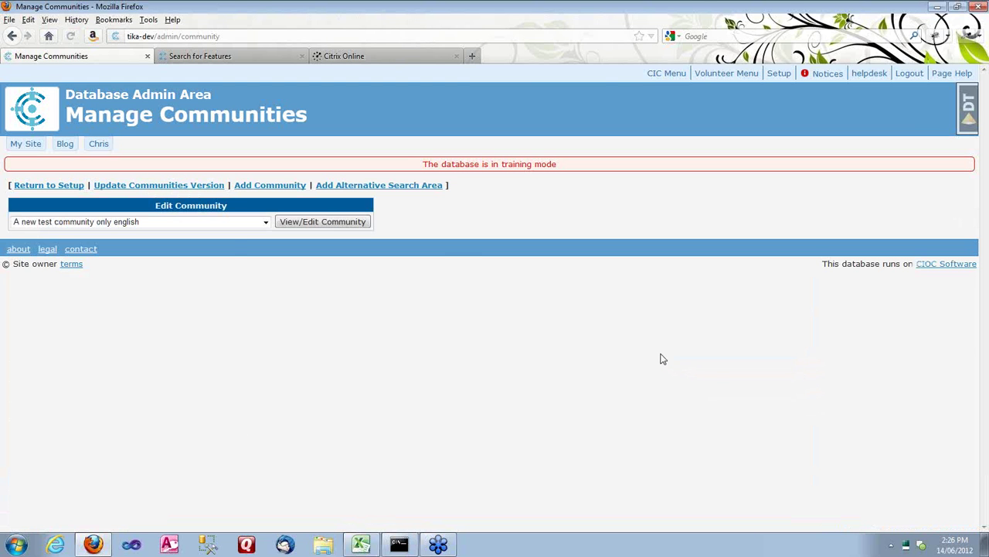
Open the community "A new test community only english" from the Manage Communities list for editing
left_click(218, 222)
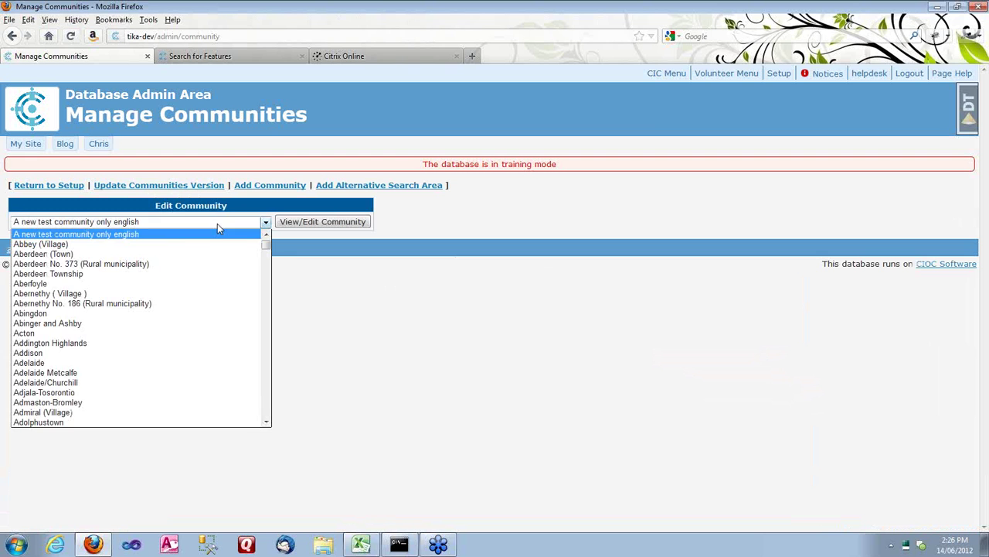
left_click(440, 224)
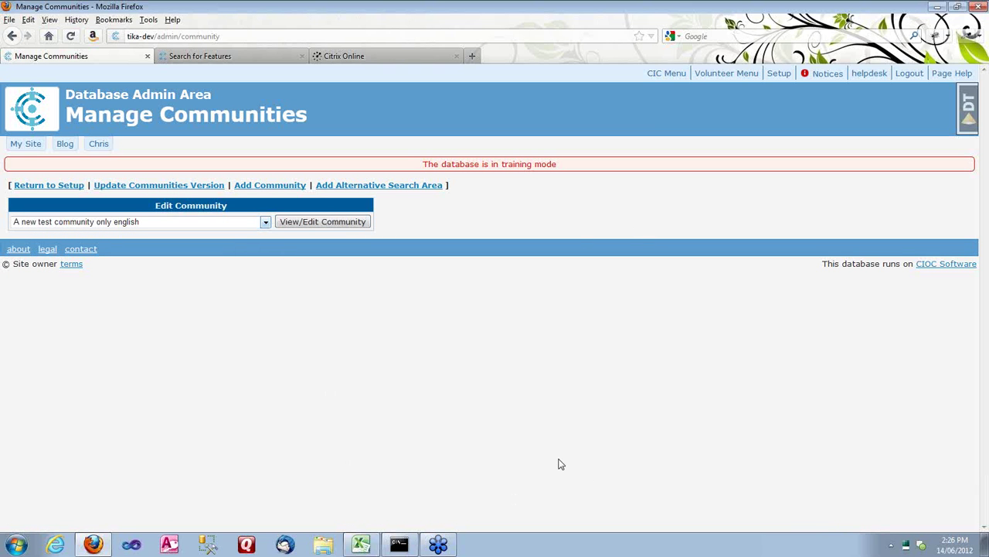
left_click(330, 225)
scroll(657, 399, "down", 3)
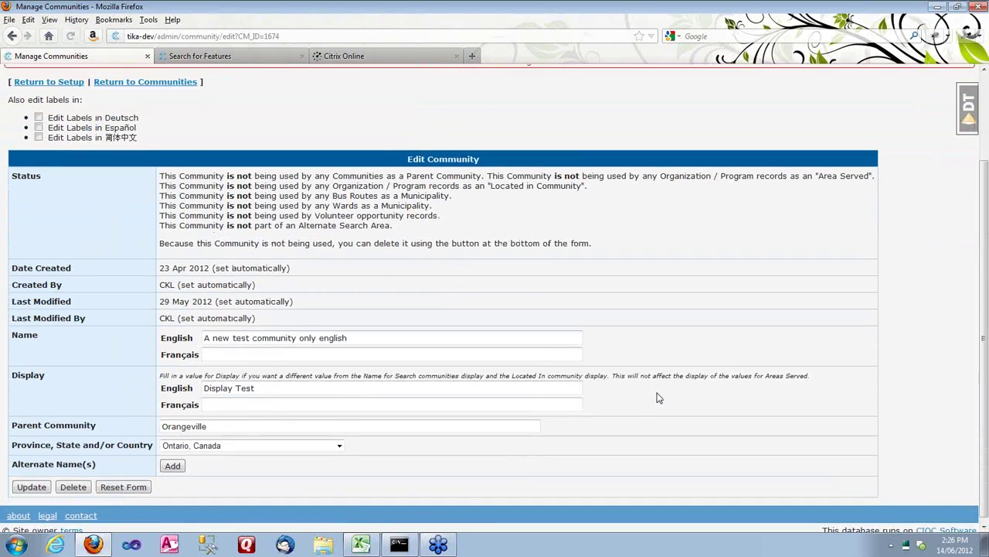
Look through the available Province, State and/or Country options of the community, keeping Ontario, Canada
left_click(276, 442)
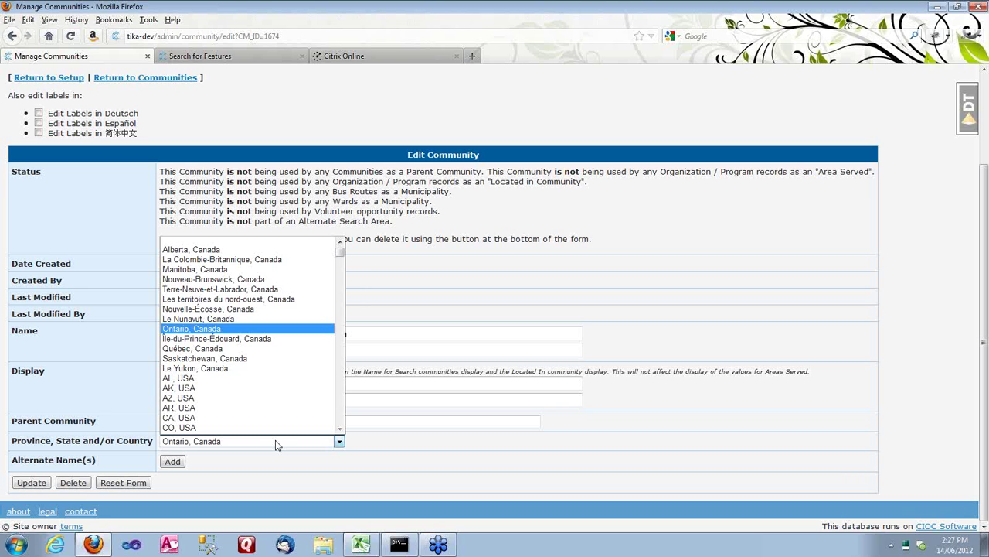
left_click(718, 422)
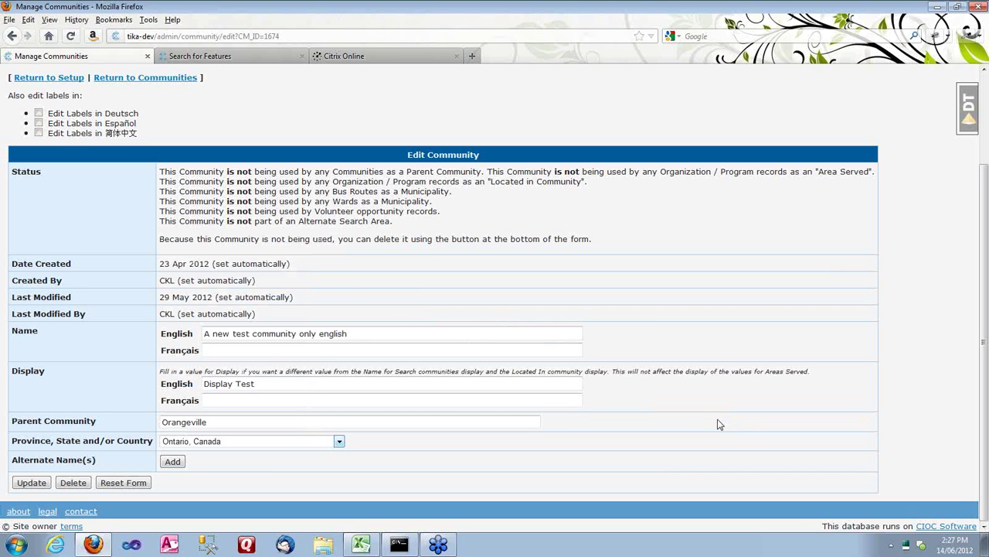
left_click(327, 443)
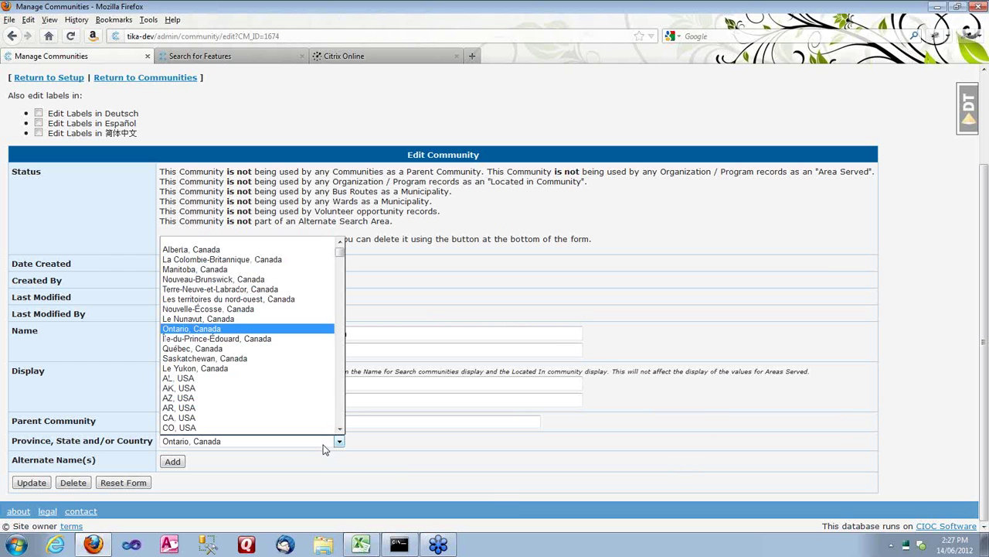
left_click_drag(340, 254, 341, 406)
left_click(893, 379)
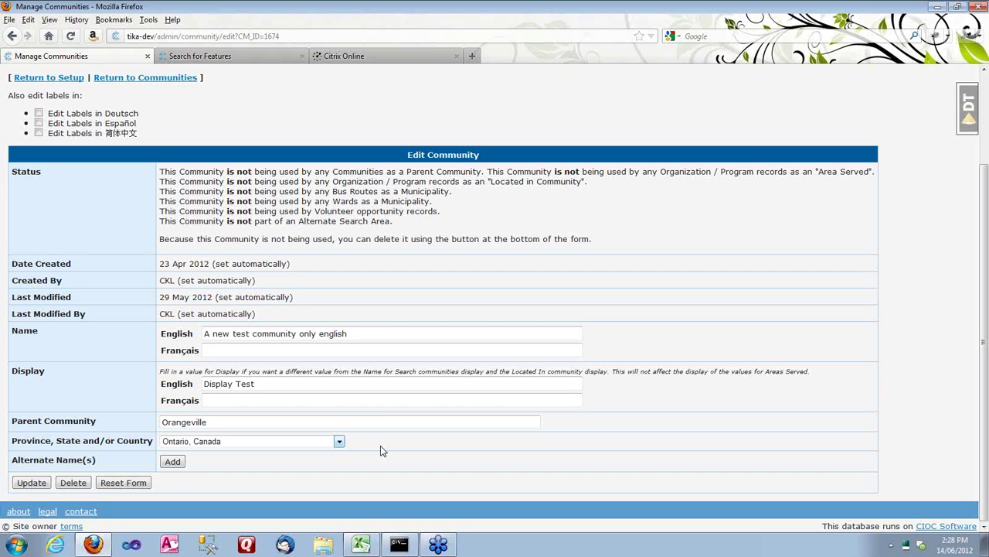
Go to the CIC Organization / Program Search page and look up "hamil" as the other community to view its suggestions
left_click(235, 58)
left_click(69, 53)
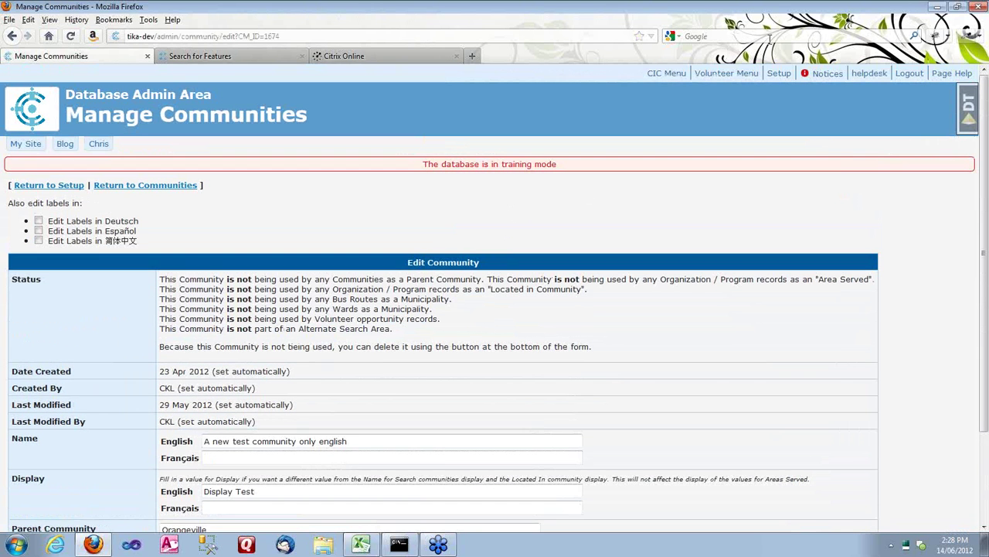
left_click(667, 72)
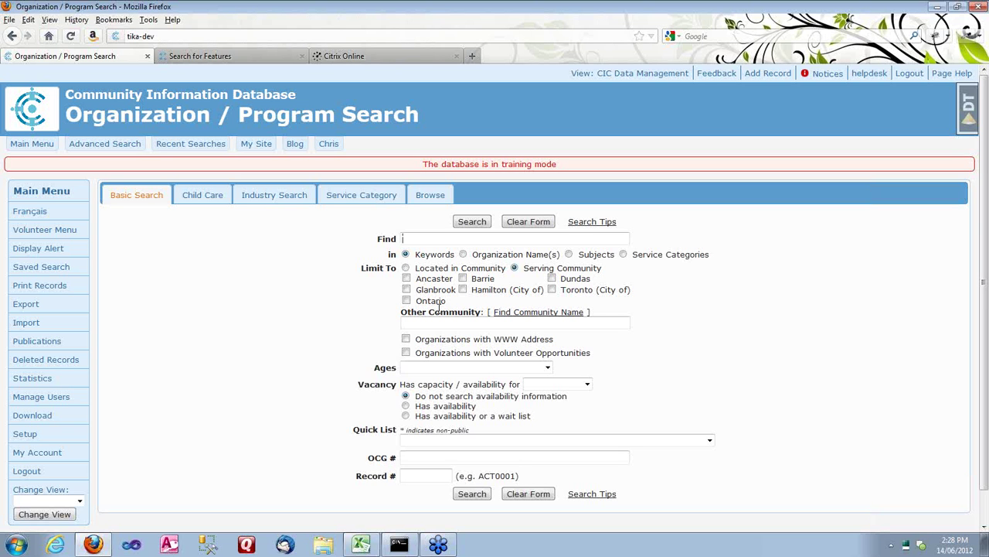
left_click(465, 323)
type("hamil")
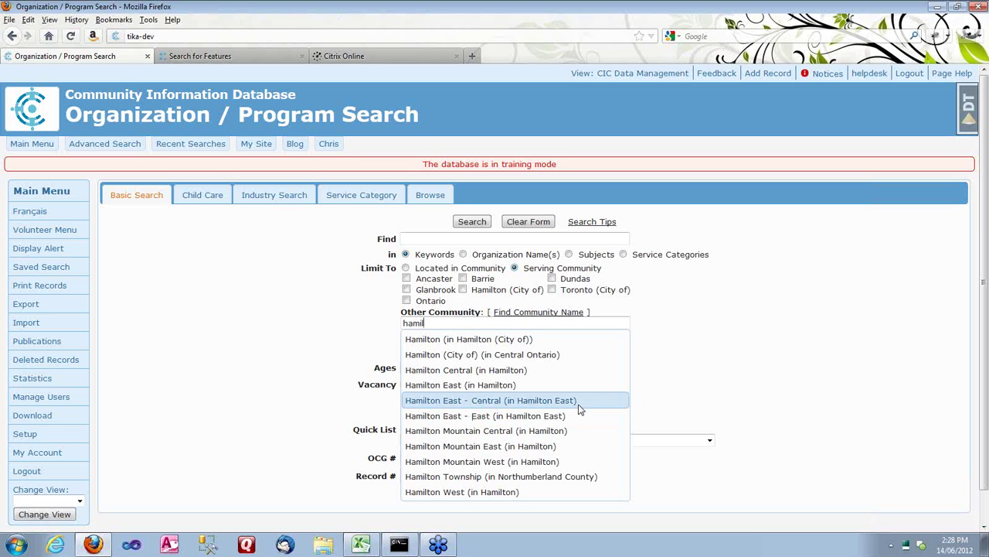
left_click(737, 386)
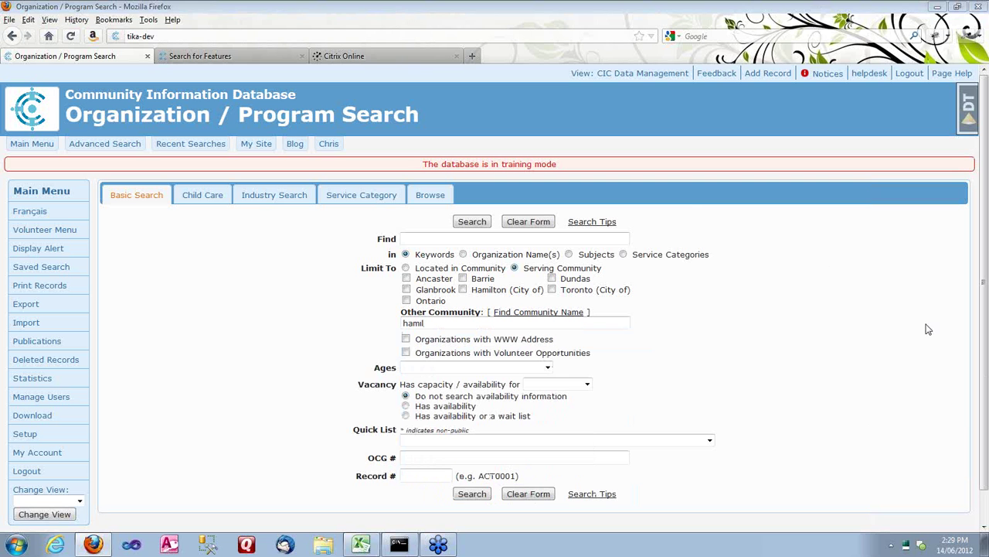
Return to the test community's edit form and add a blank alternate name row
left_click(25, 434)
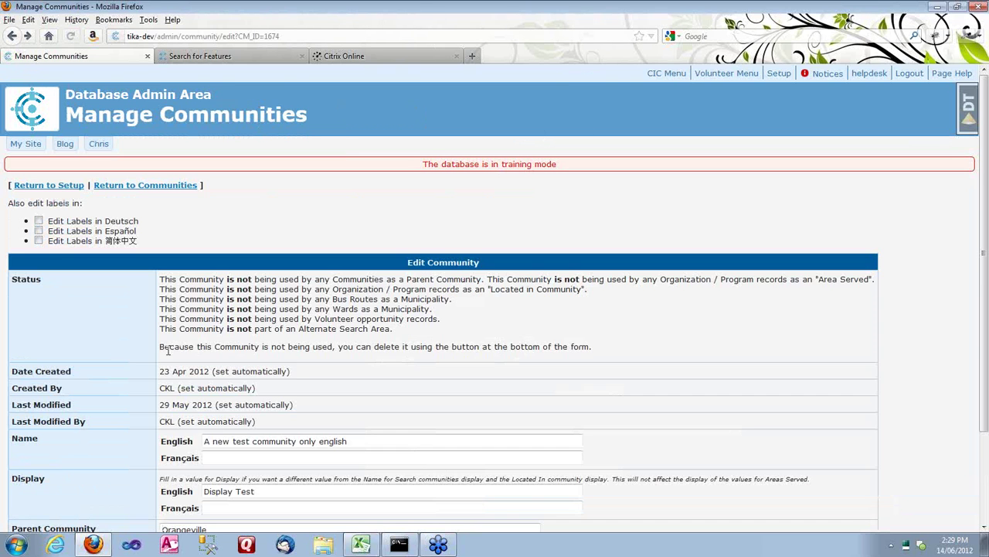
scroll(494, 317, "down", 3)
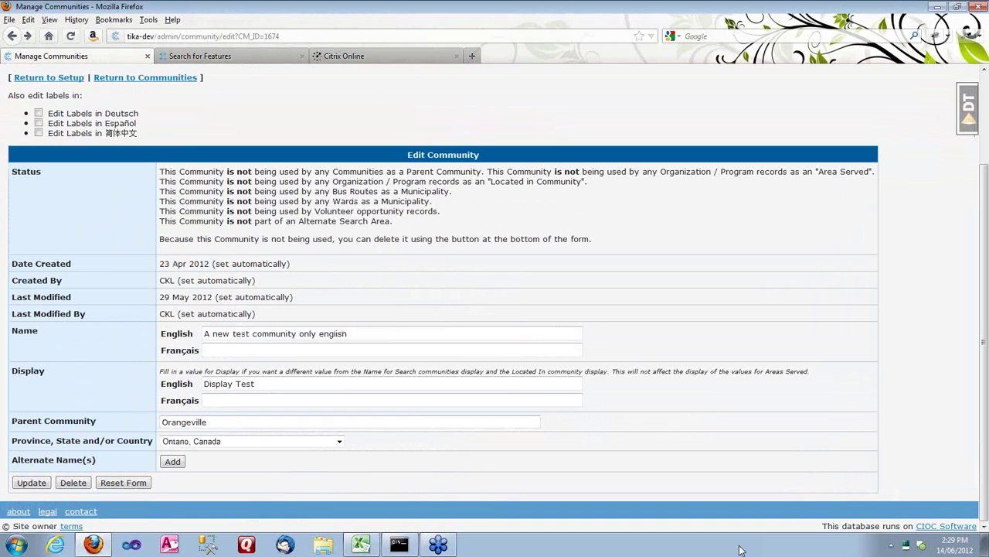
left_click(175, 468)
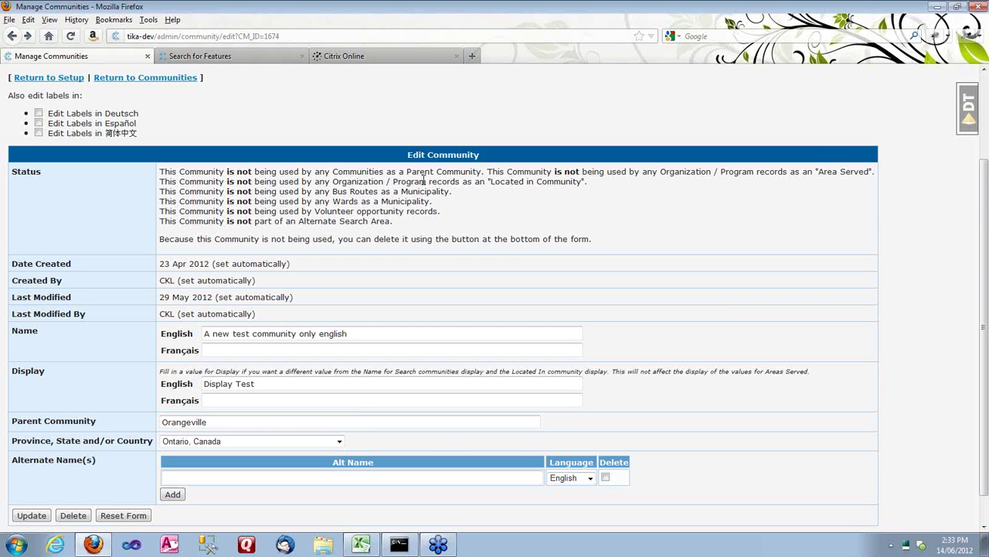
Run a keyword search for "fun" from the CIC basic search and check the record count in the results
scroll(152, 185, "up", 3)
left_click(680, 74)
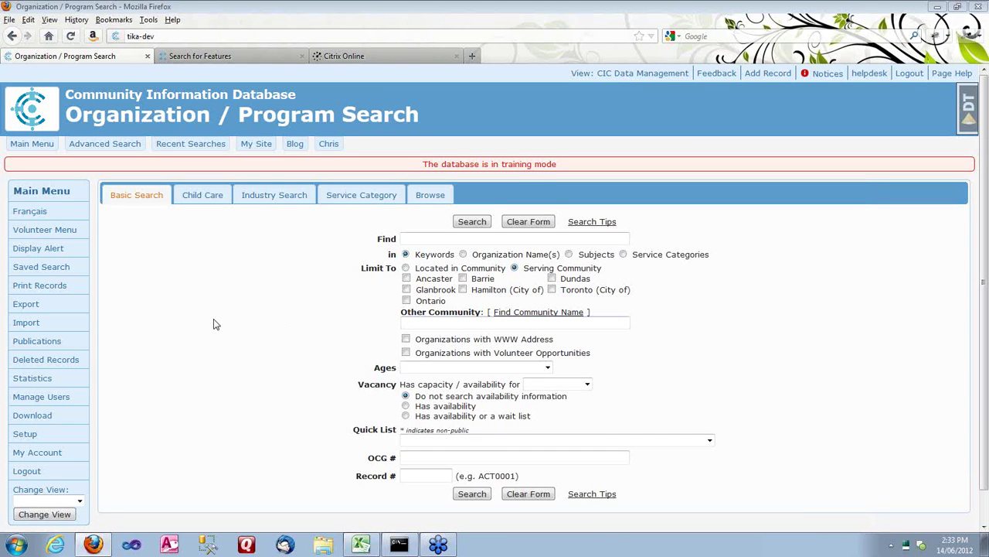
left_click(435, 238)
type("fun")
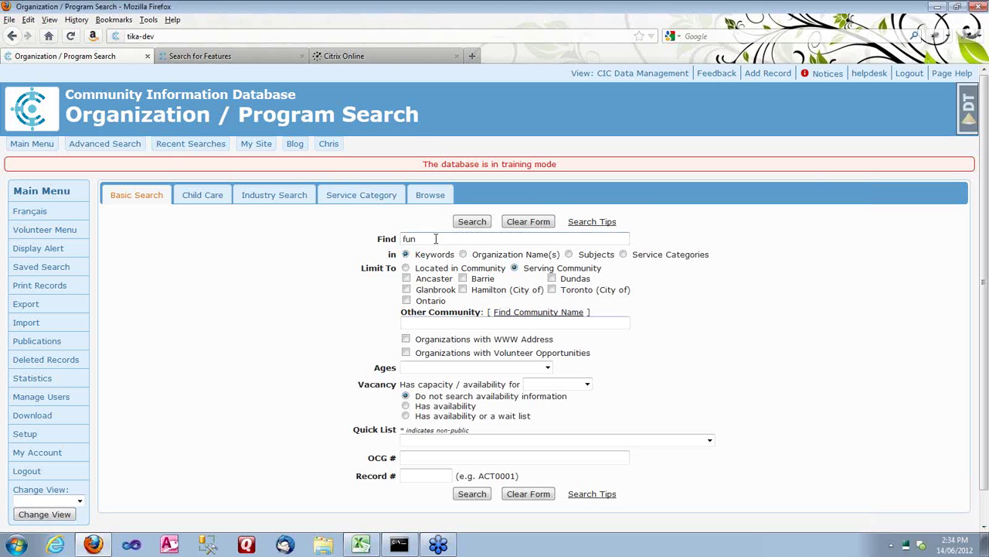
left_click(473, 222)
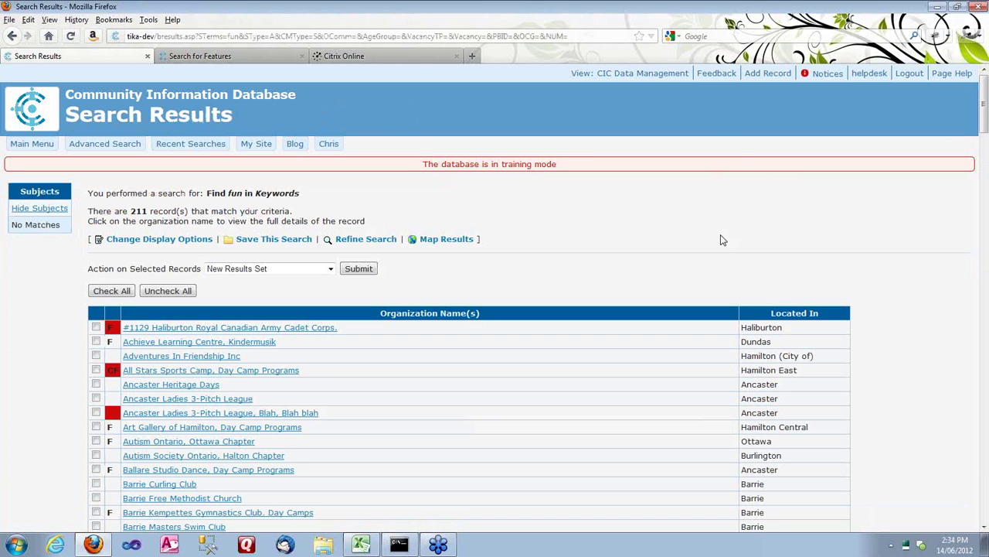
left_click_drag(152, 211, 130, 211)
left_click(317, 199)
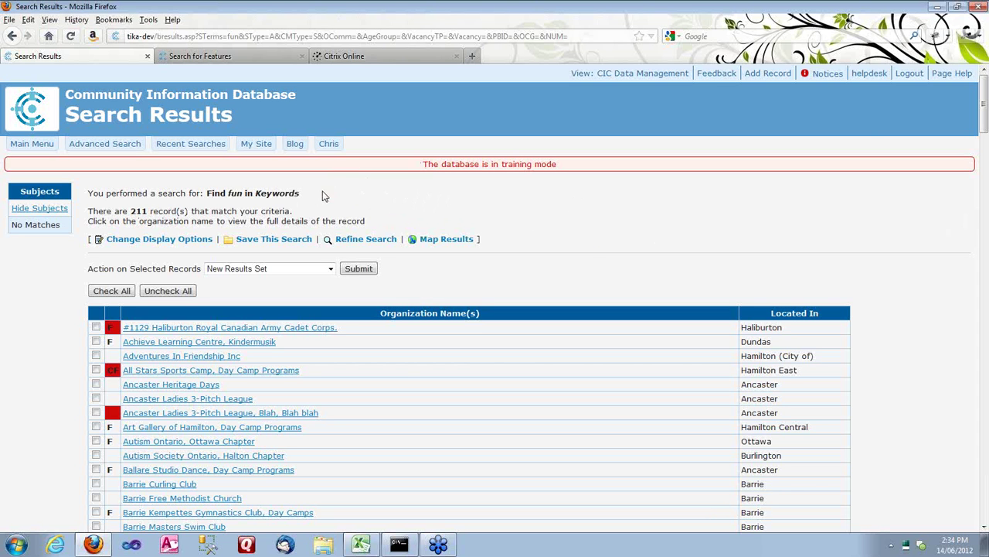
Refine the keyword search to records serving the community Ontario
left_click(378, 242)
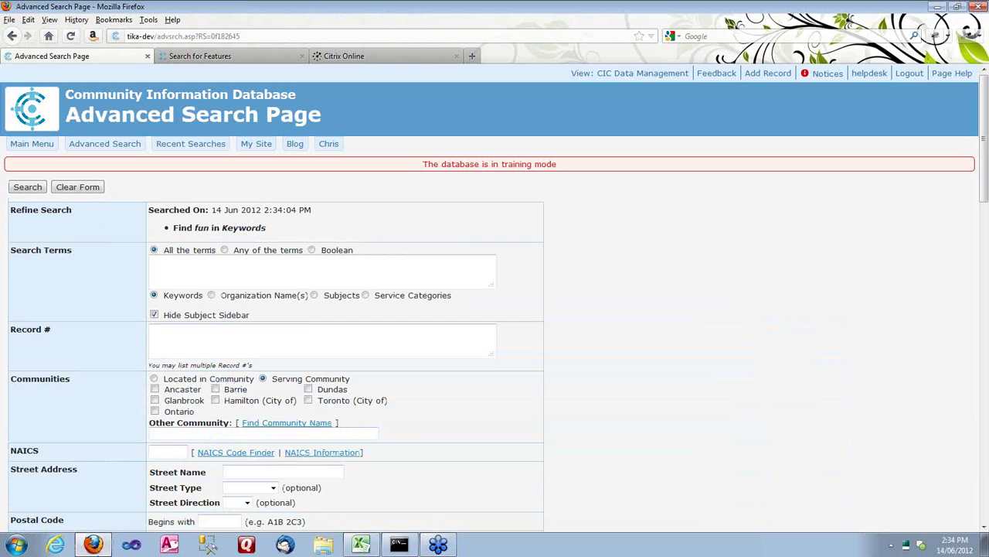
left_click(155, 411)
left_click(28, 189)
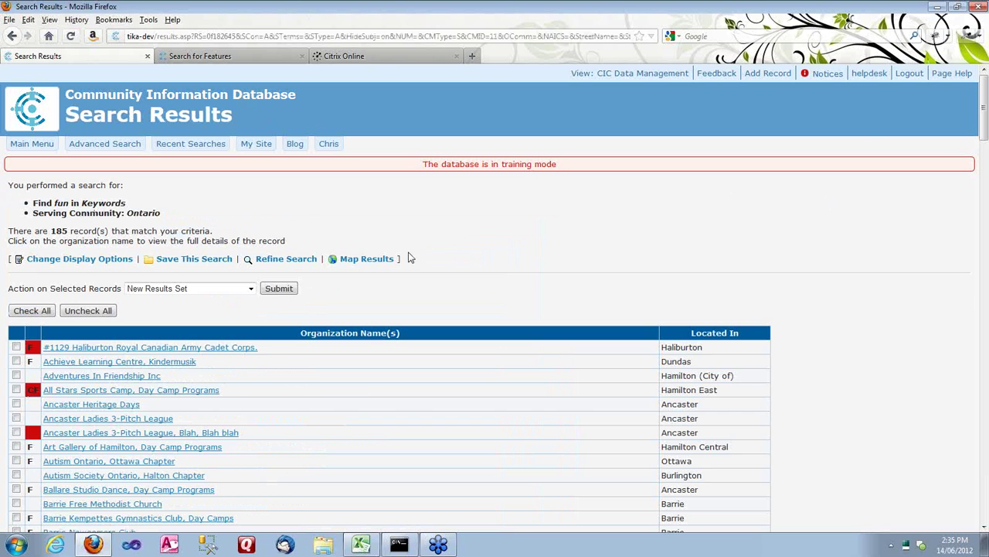
Refine the Ontario search further with the keyword "children"
left_click(301, 263)
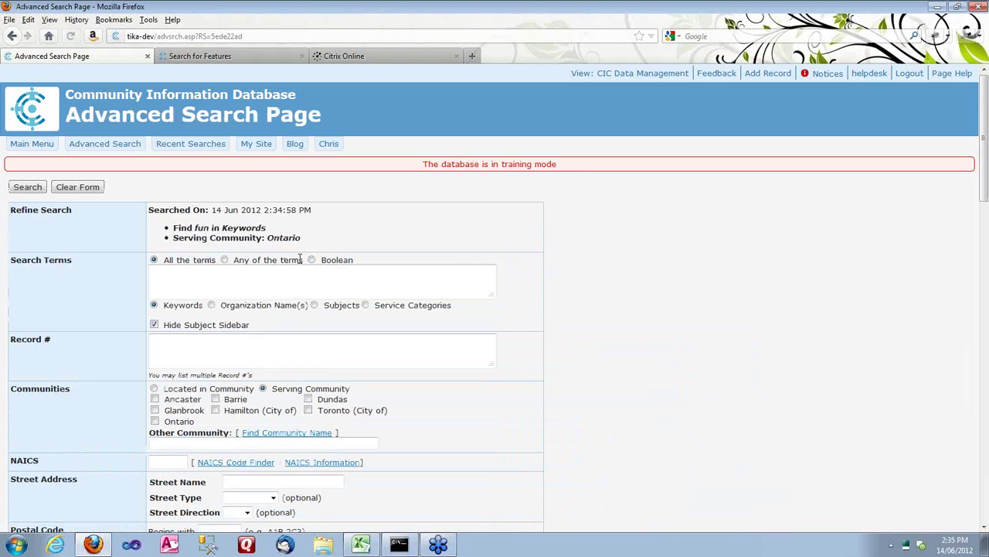
scroll(744, 398, "down", 2)
left_click(213, 208)
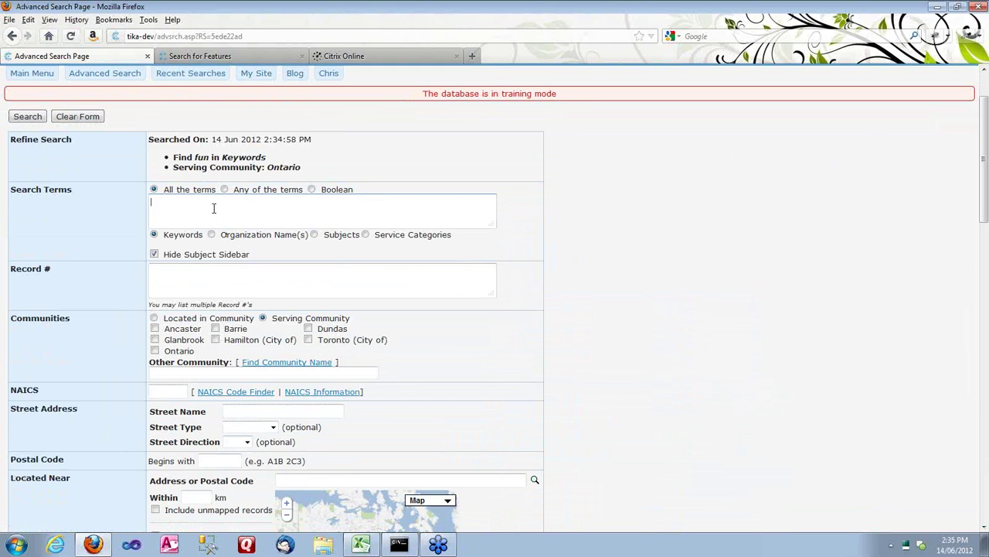
type("children")
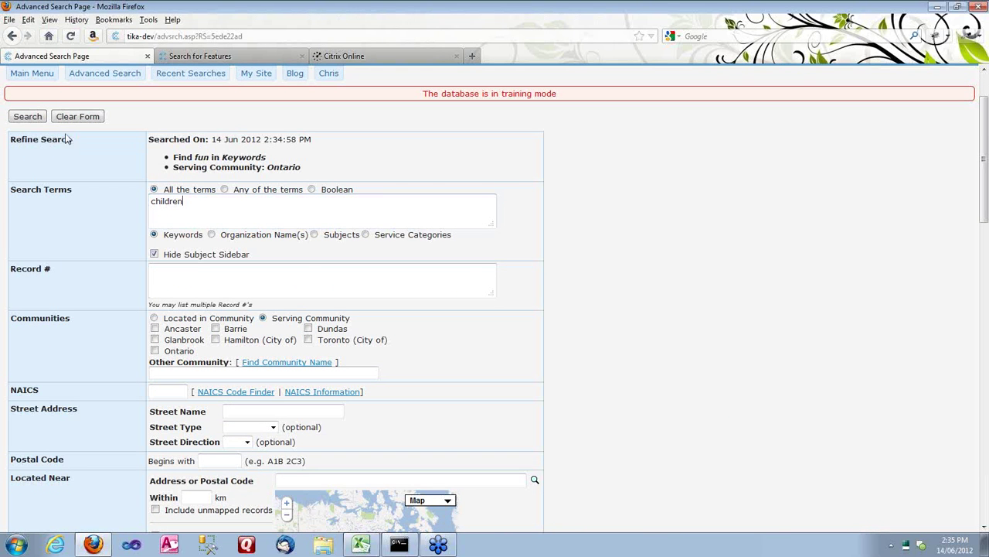
left_click(27, 116)
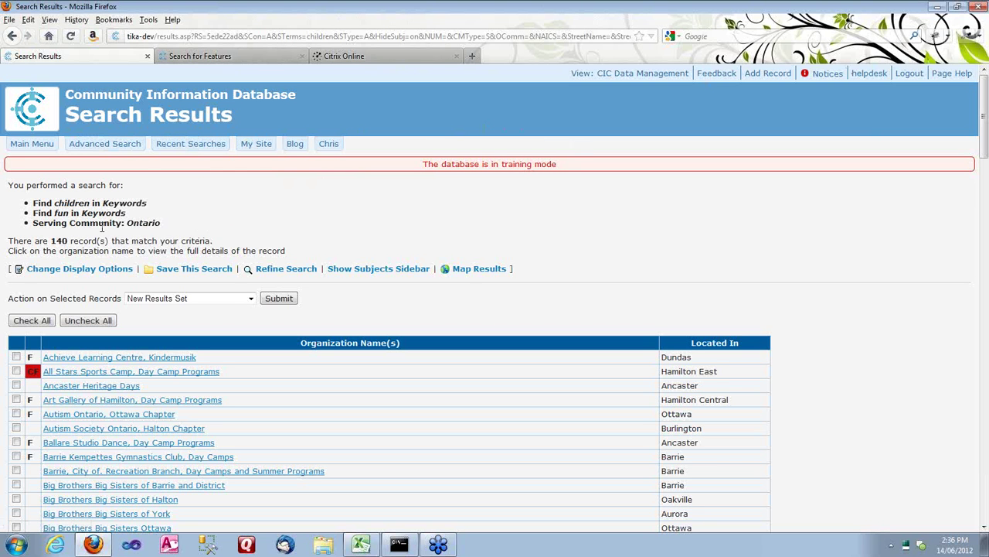
Review the recent search history and compare it with the refined search's listed criteria and its refine form
left_click(188, 146)
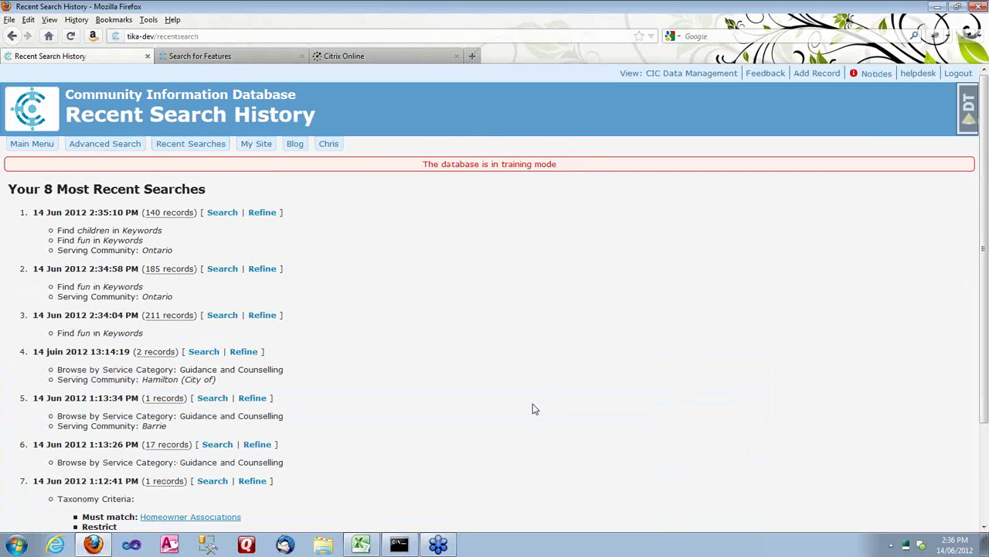
scroll(533, 409, "down", 2)
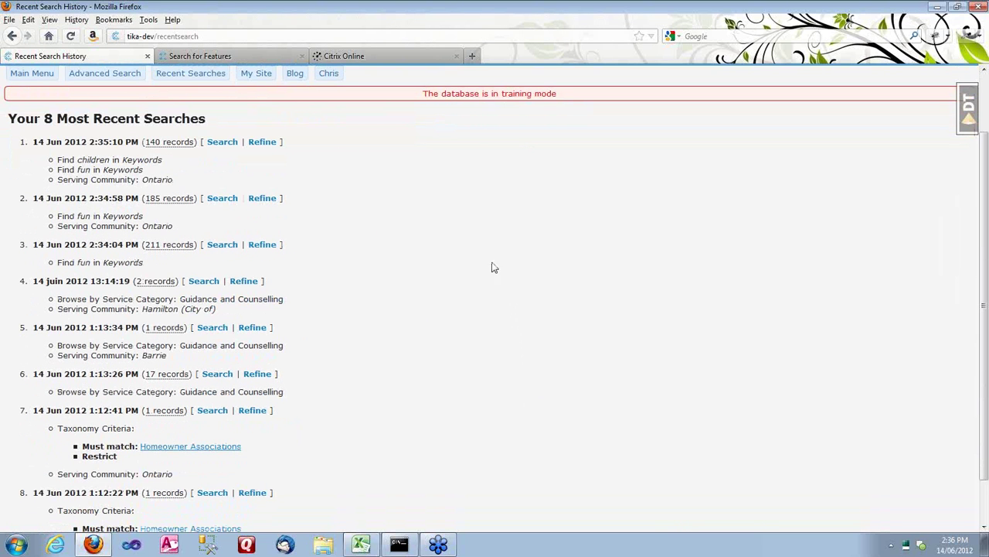
left_click(11, 37)
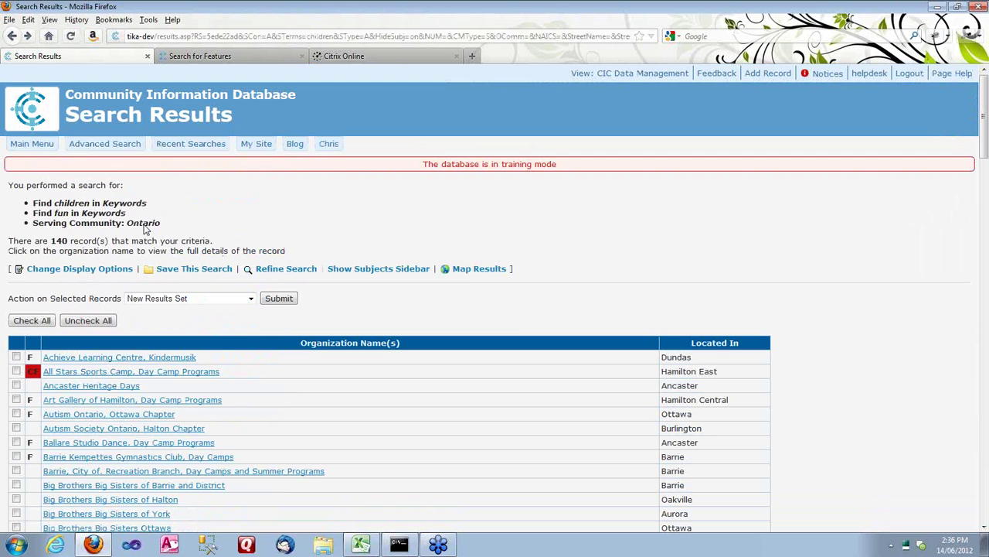
left_click_drag(161, 225, 27, 201)
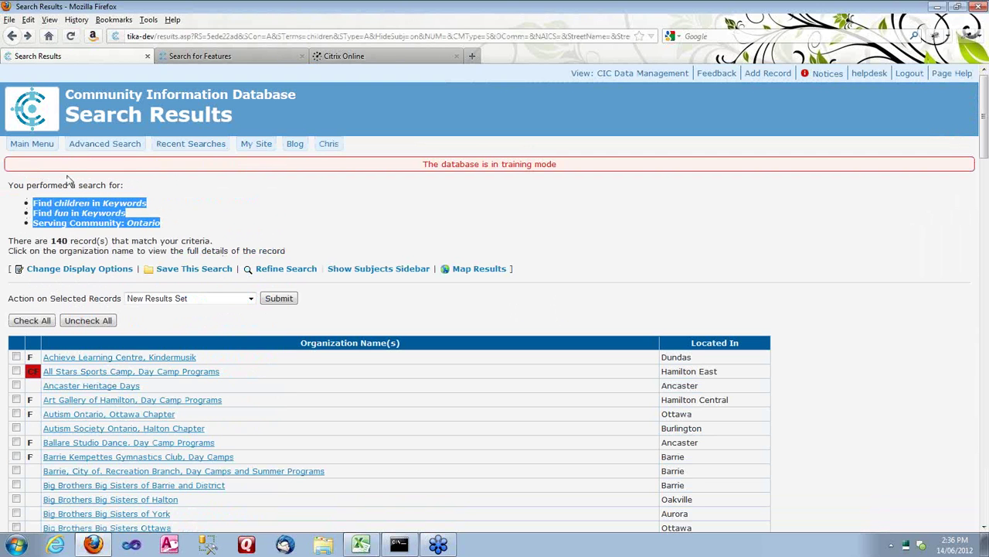
left_click(258, 189)
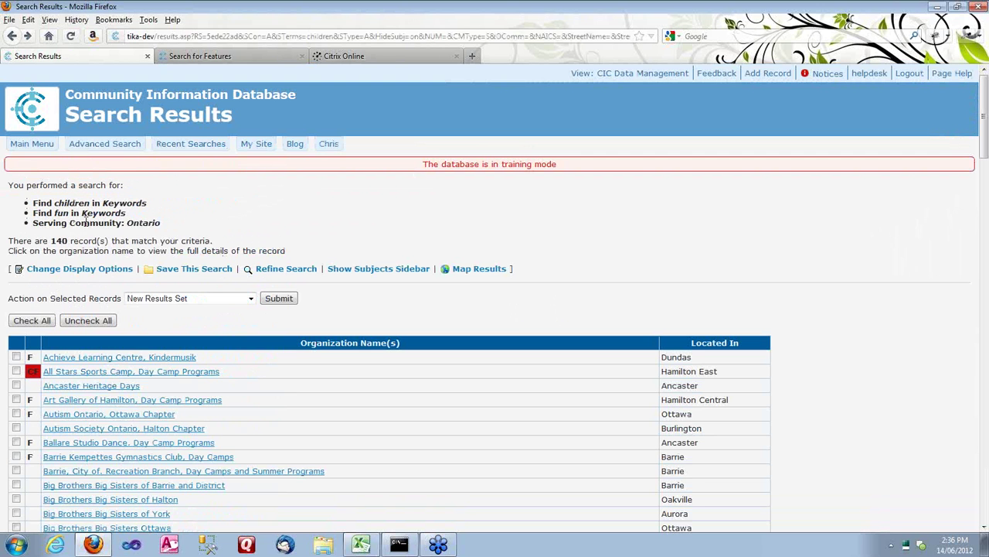
left_click(12, 38)
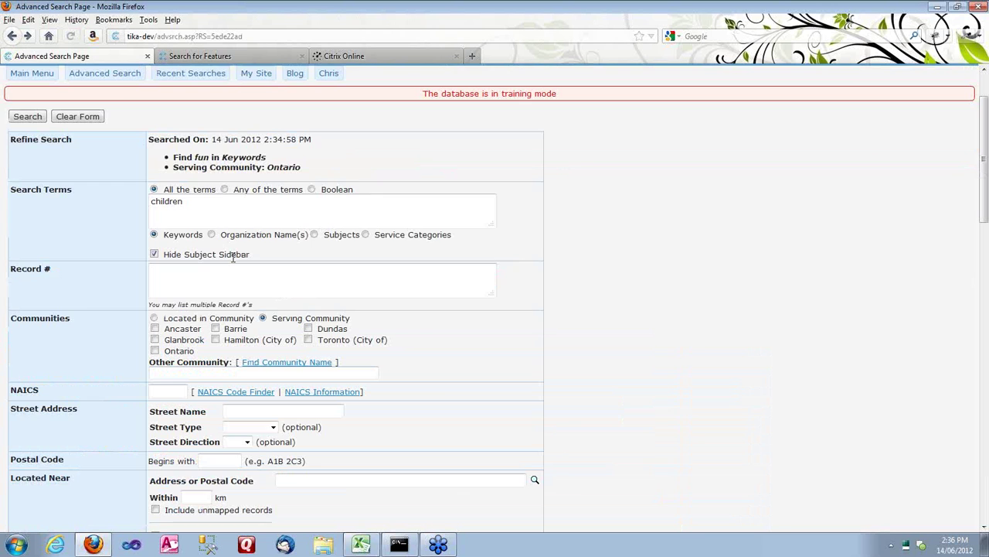
left_click(191, 73)
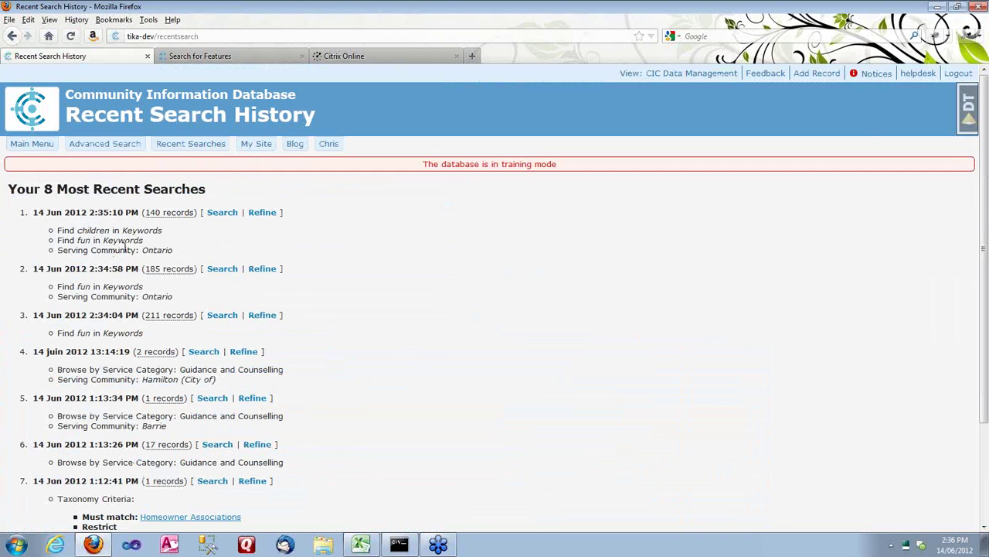
Open a blank advanced search and examine the "Display the details of my search" option at the end of the form
left_click(124, 146)
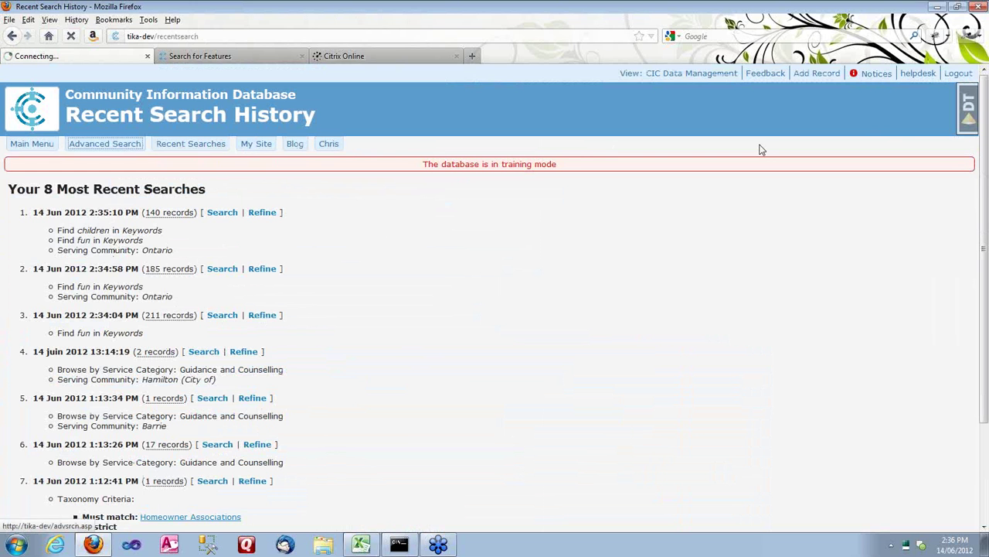
scroll(964, 163, "down", 15)
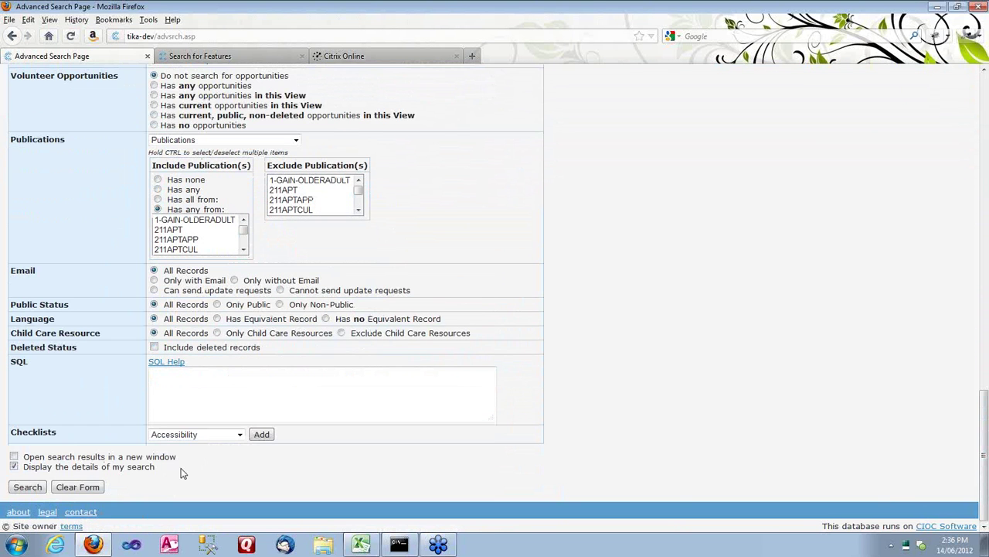
left_click_drag(20, 470, 155, 467)
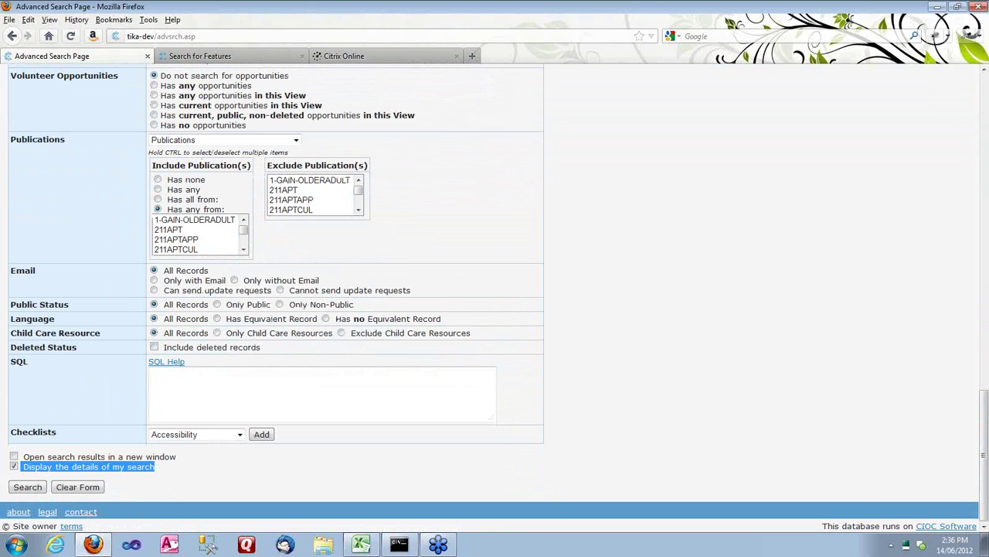
left_click(378, 457)
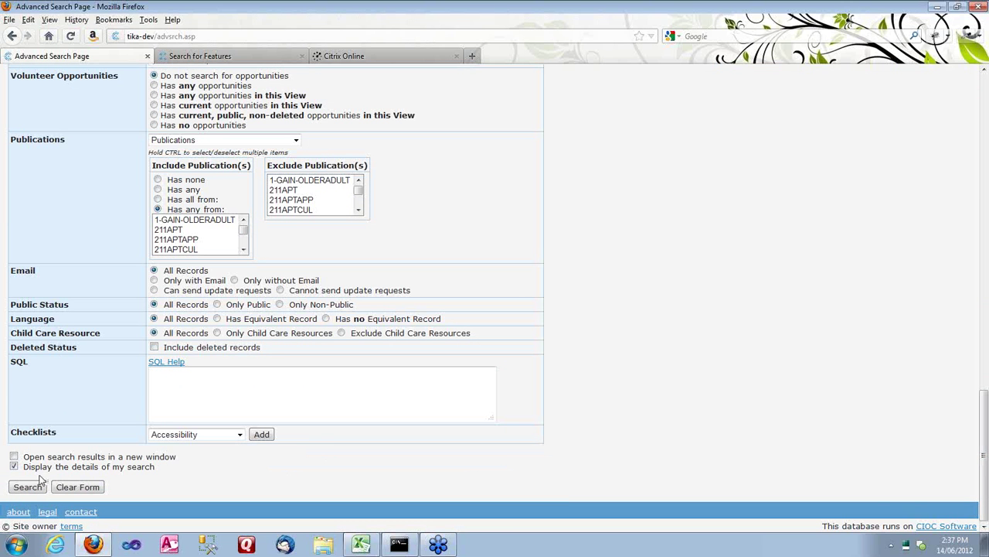
Return from the advanced search form to the recent search history and examine which view the latest keyword search was run in
left_click(14, 467)
scroll(225, 311, "up", 10)
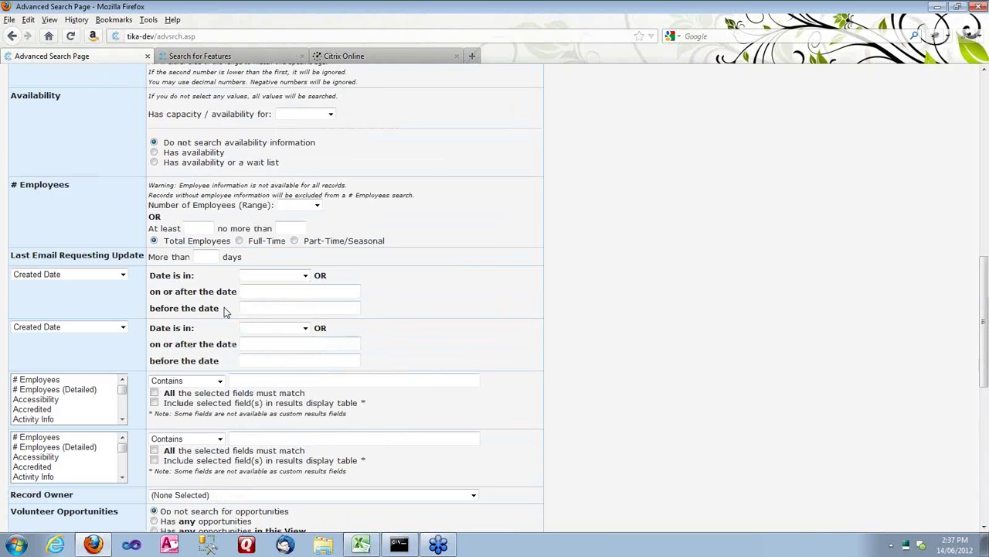
scroll(225, 310, "up", 1)
left_click(12, 36)
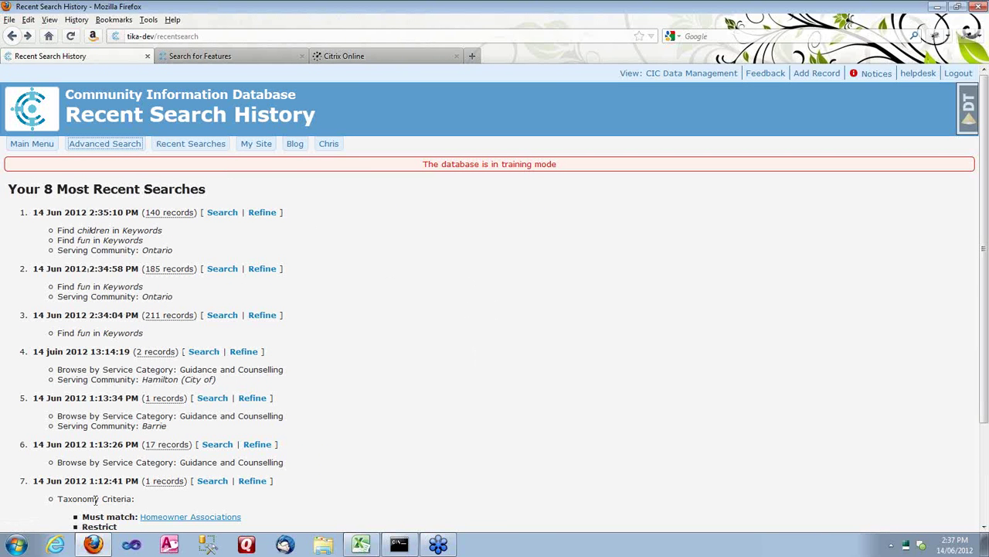
scroll(98, 452, "down", 2)
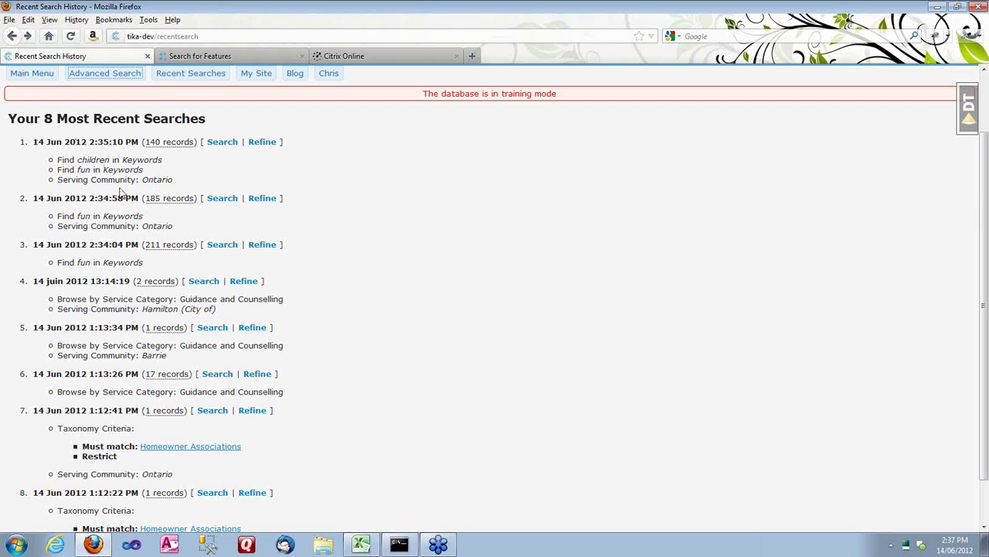
left_click(217, 150)
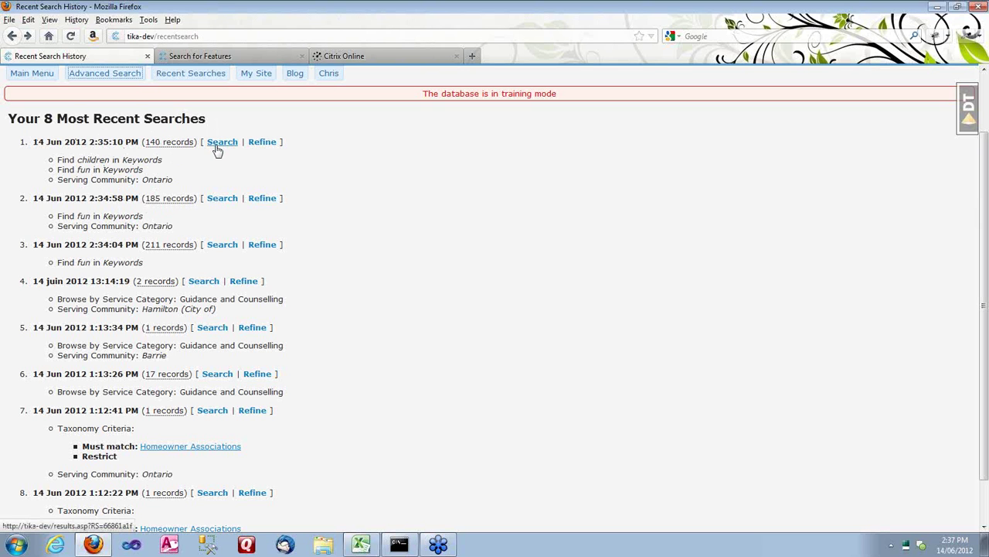
left_click(259, 146)
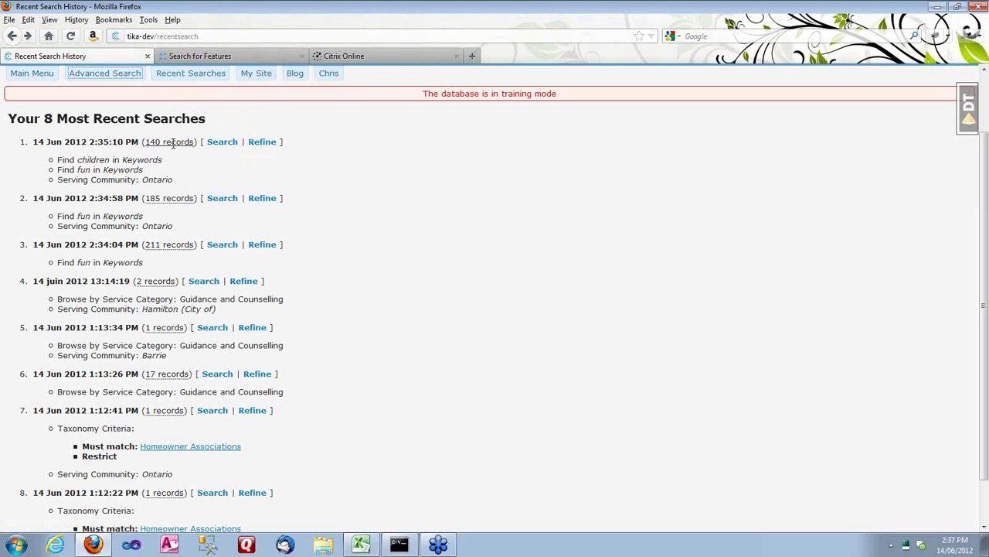
mouse_move(171, 143)
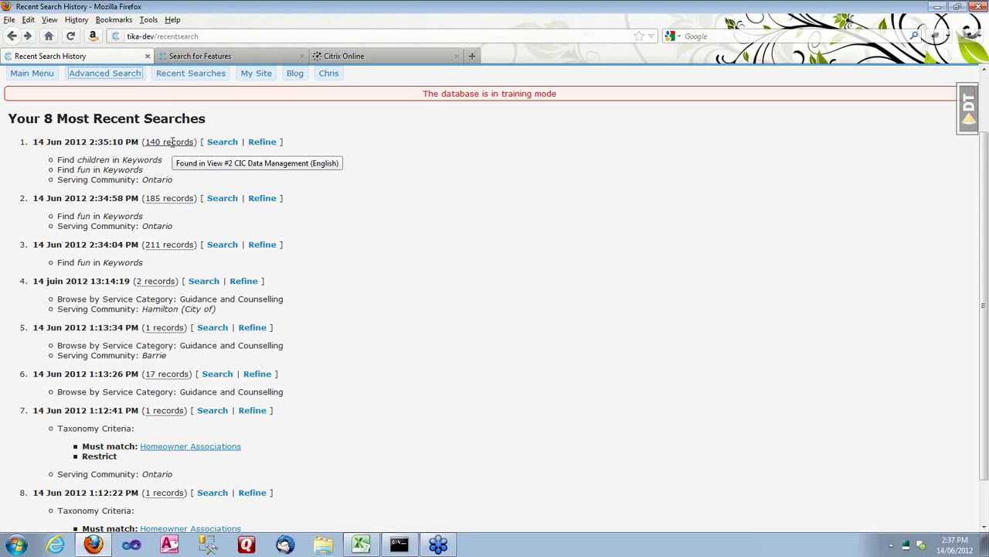
Switch the site to French, rerun the latest "children" and "fun" Ontario search from the recent searches, and reopen the history
left_click(36, 76)
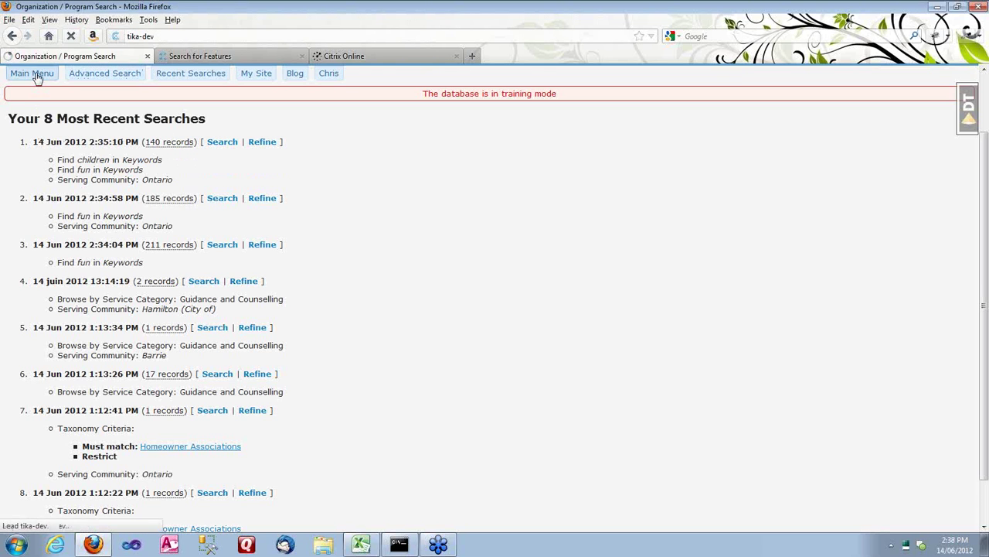
left_click(31, 213)
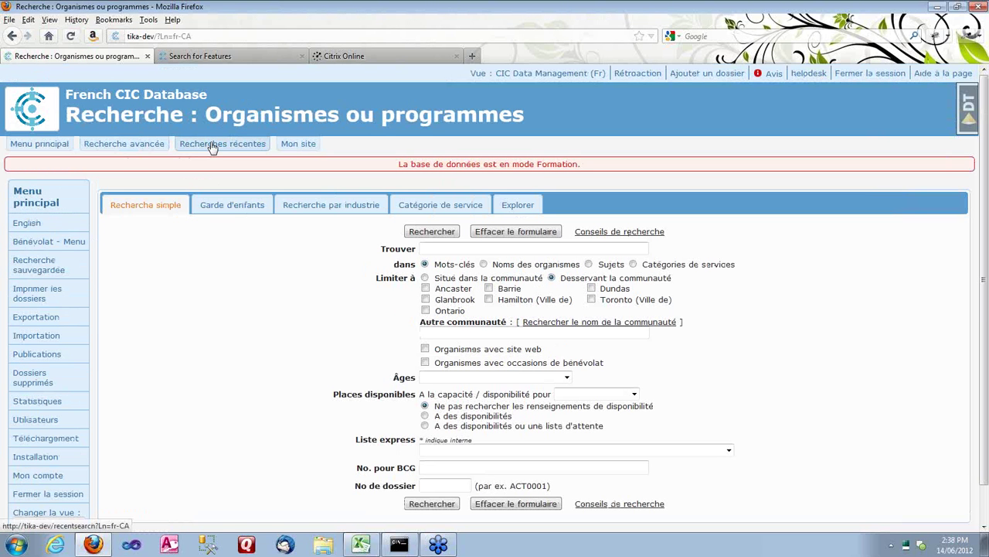
left_click(212, 148)
scroll(460, 187, "down", 2)
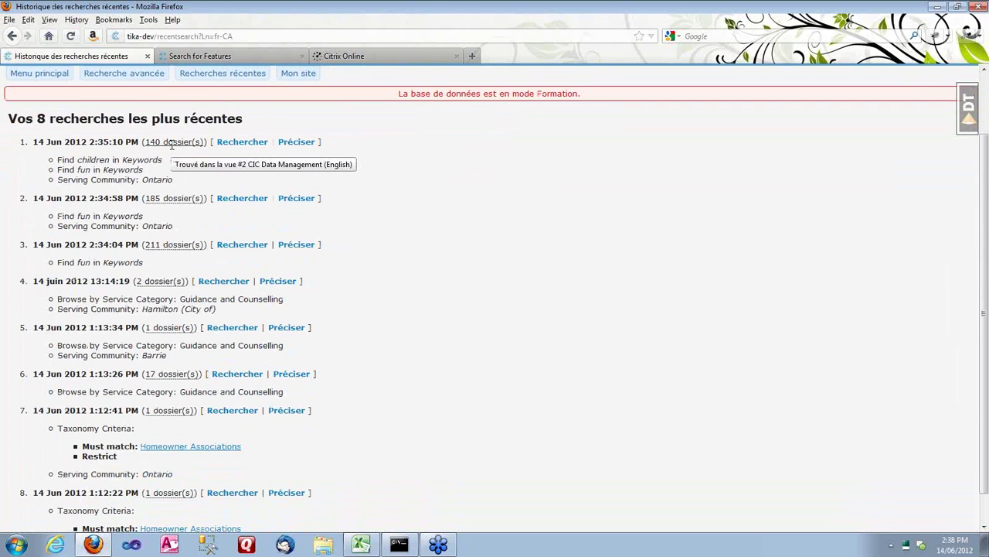
left_click(256, 142)
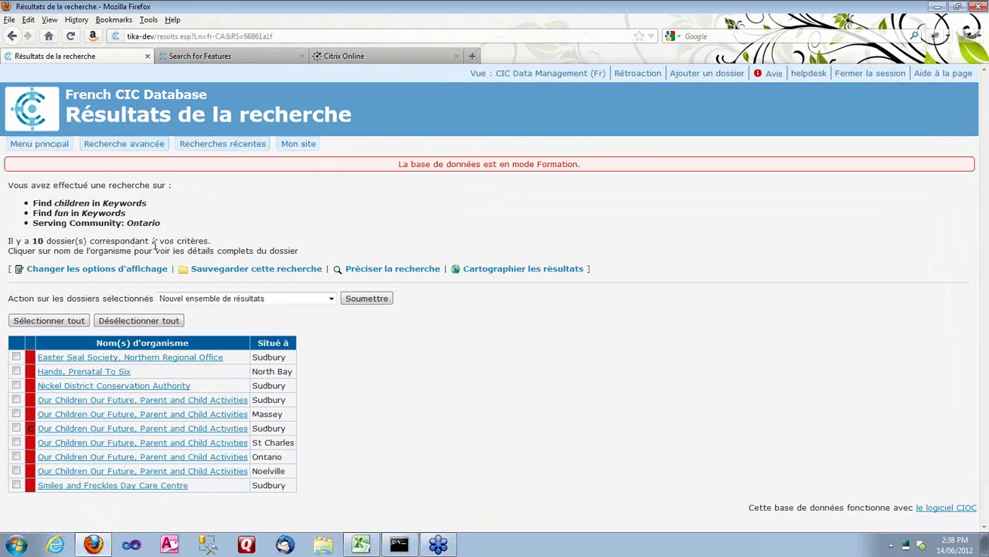
left_click(222, 143)
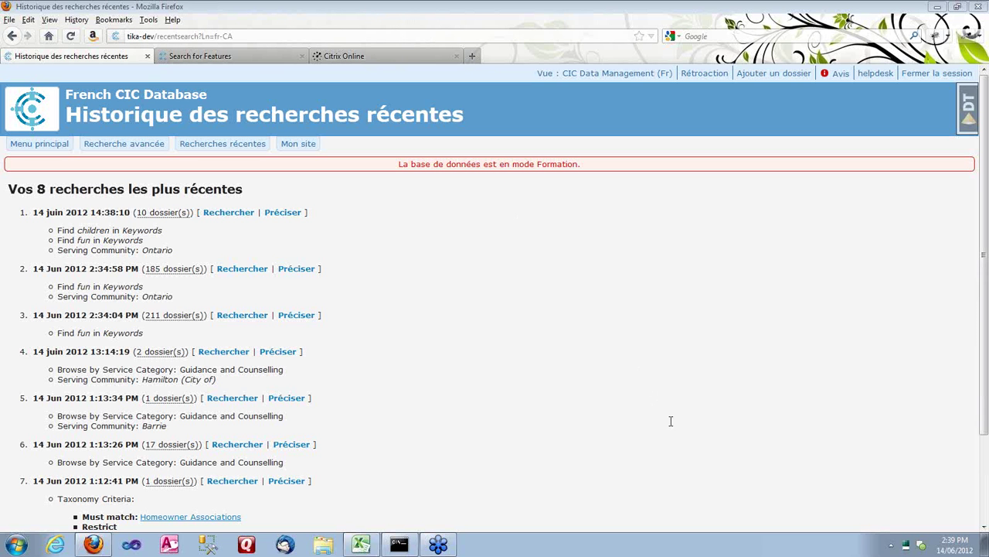
left_click(198, 58)
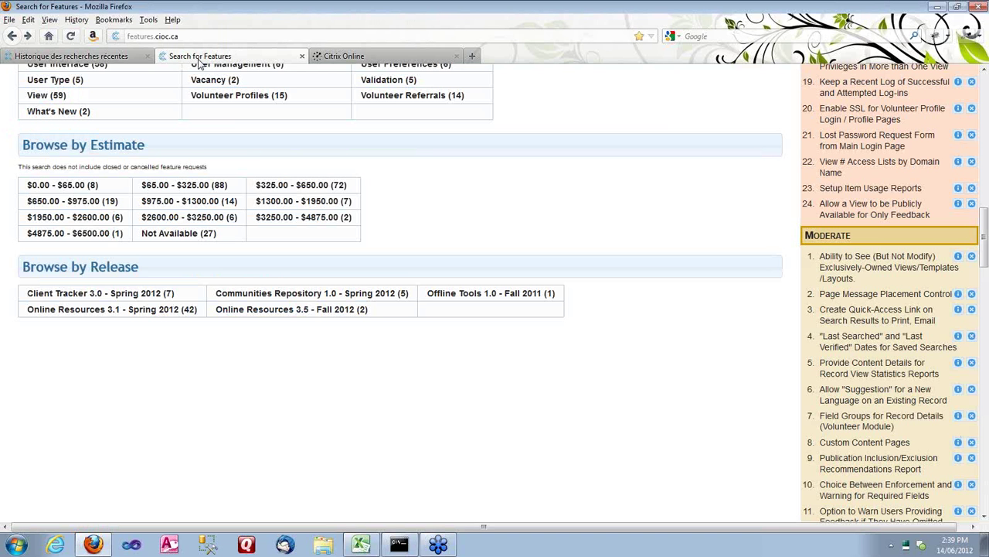
scroll(293, 378, "up", 10)
scroll(293, 378, "up", 2)
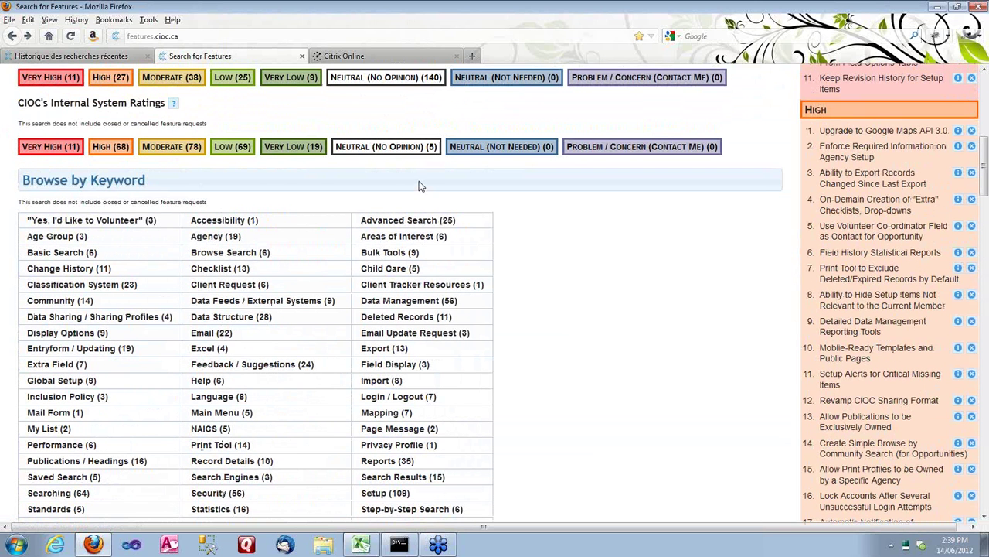
left_click(100, 57)
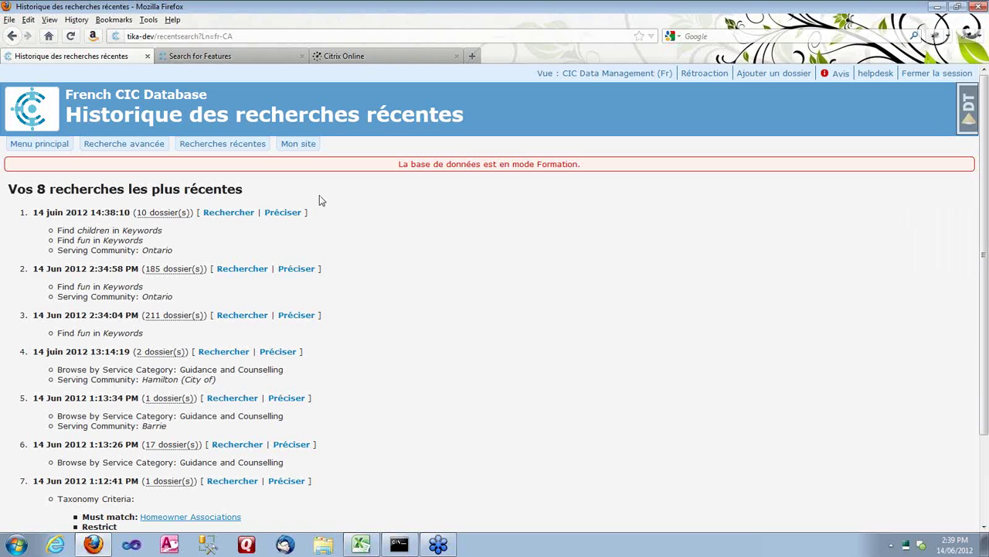
scroll(568, 309, "down", 2)
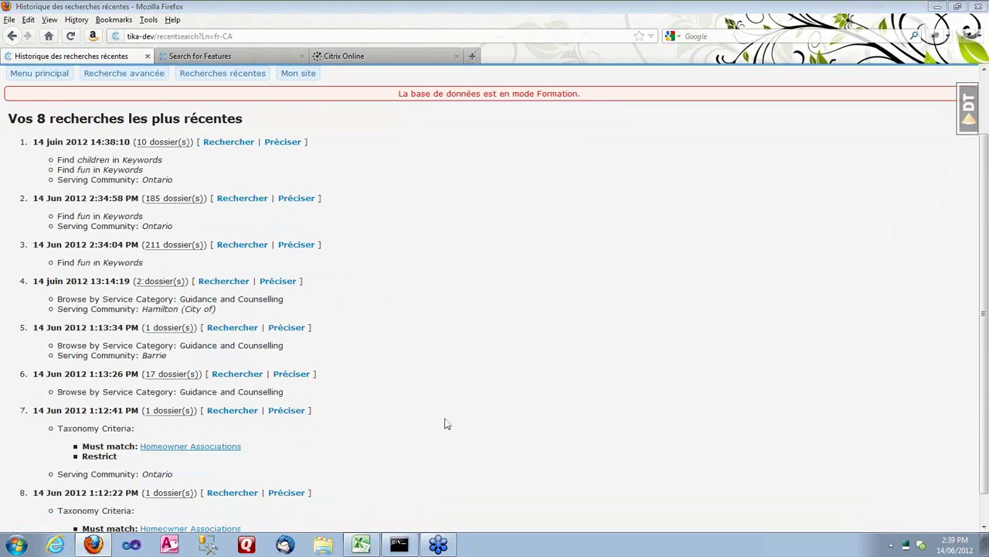
Switch the site back to English, rerun the recent Homeowner Associations search serving Ontario, and check the order of the search history
left_click(47, 74)
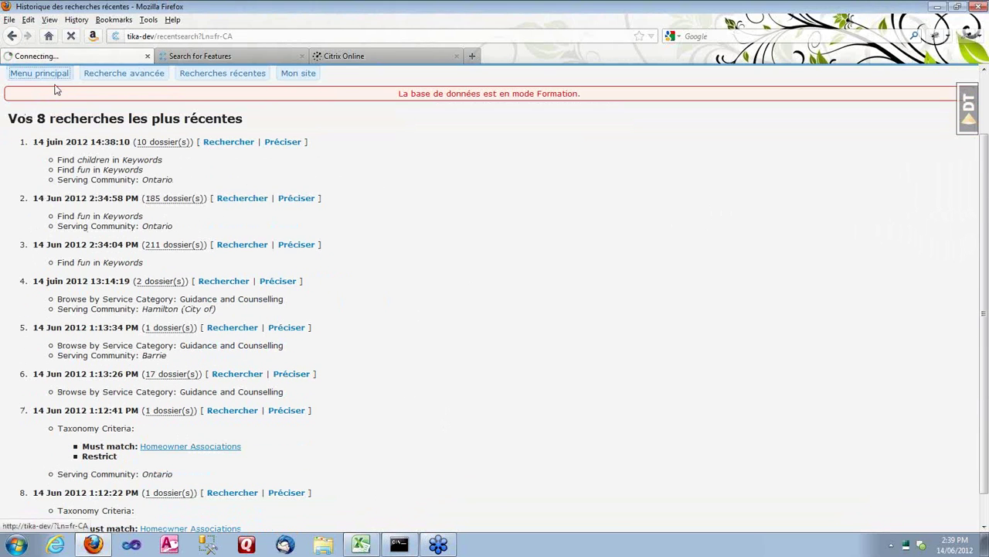
left_click(26, 223)
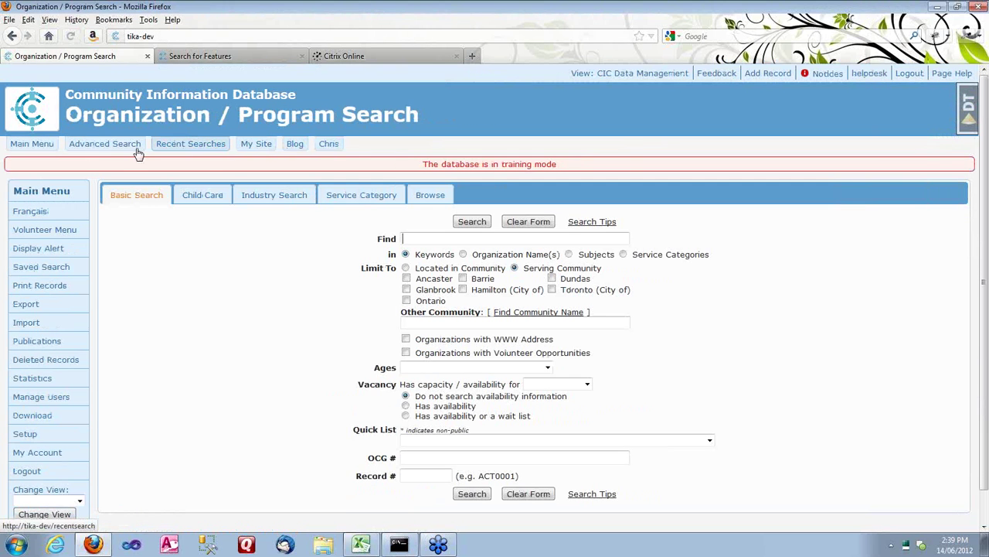
left_click(191, 144)
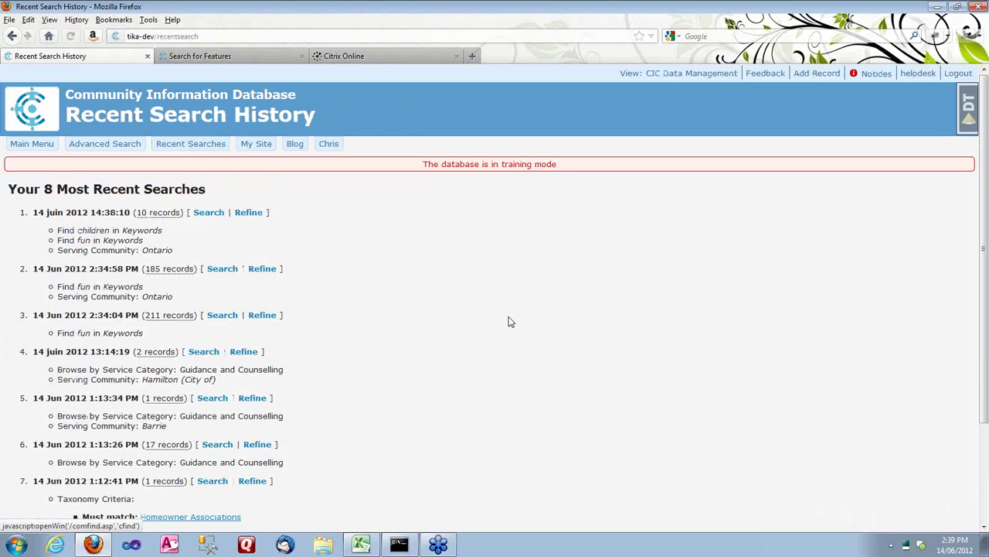
scroll(475, 339, "down", 1)
scroll(475, 338, "down", 3)
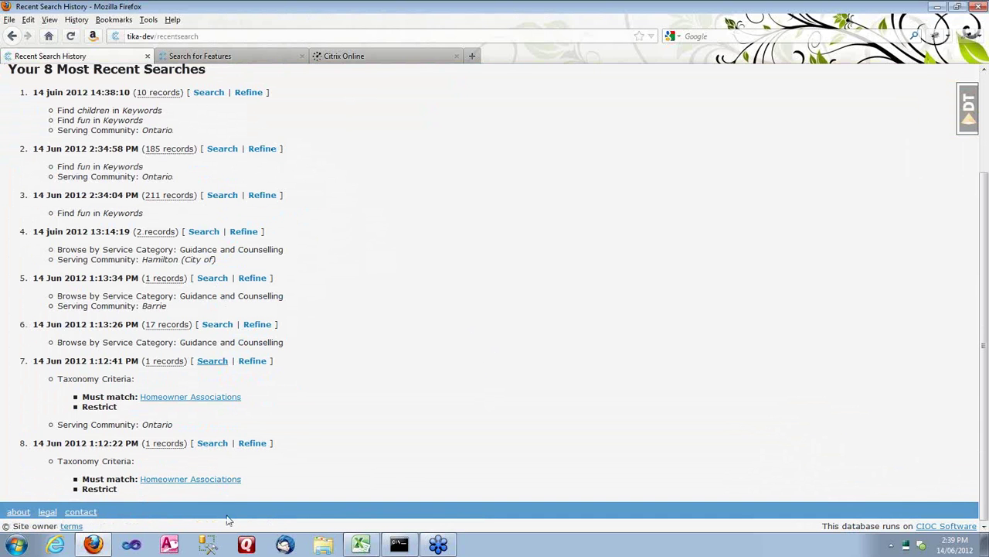
left_click(210, 361)
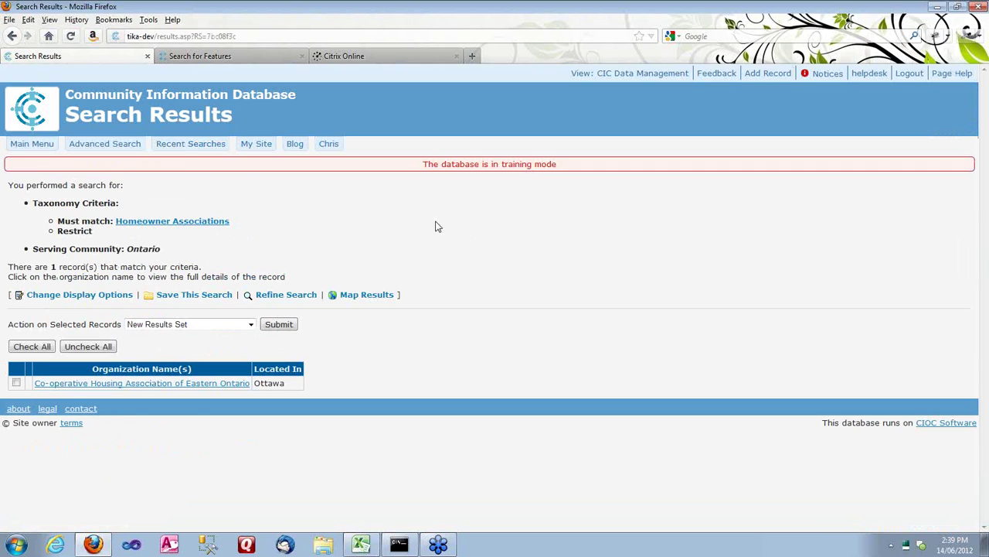
left_click(188, 145)
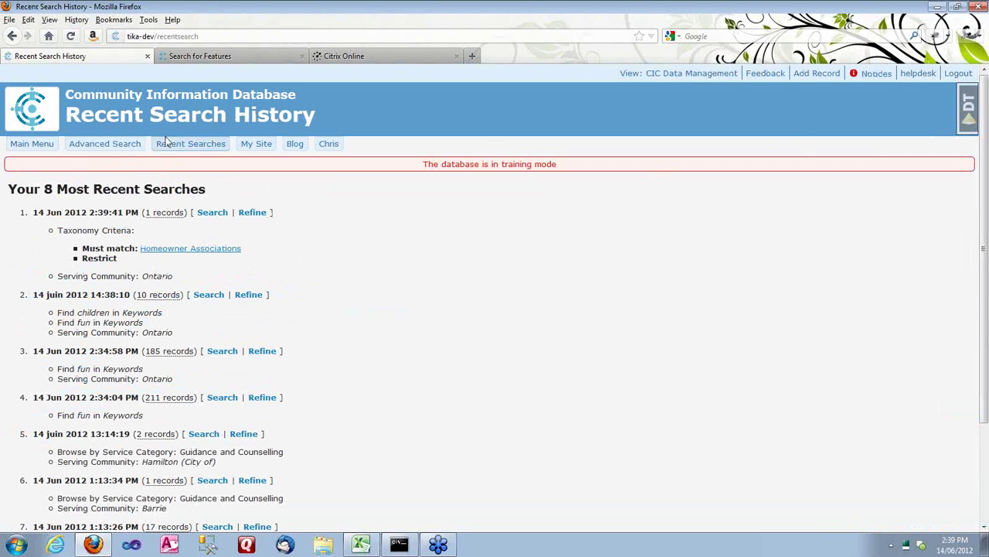
scroll(360, 292, "down", 3)
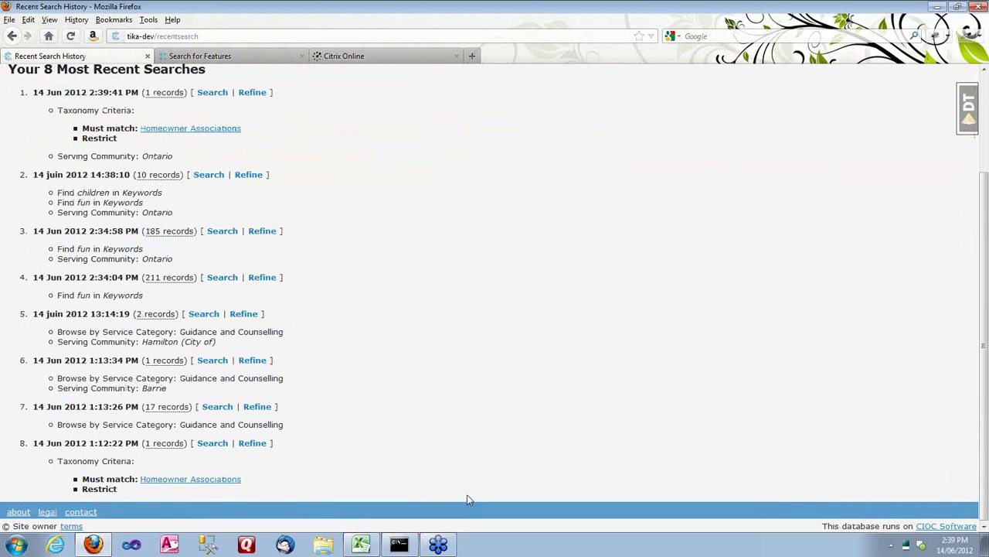
Examine the criteria text of the "children" and "fun" search and the date formats of the history entries run in French
scroll(379, 212, "up", 3)
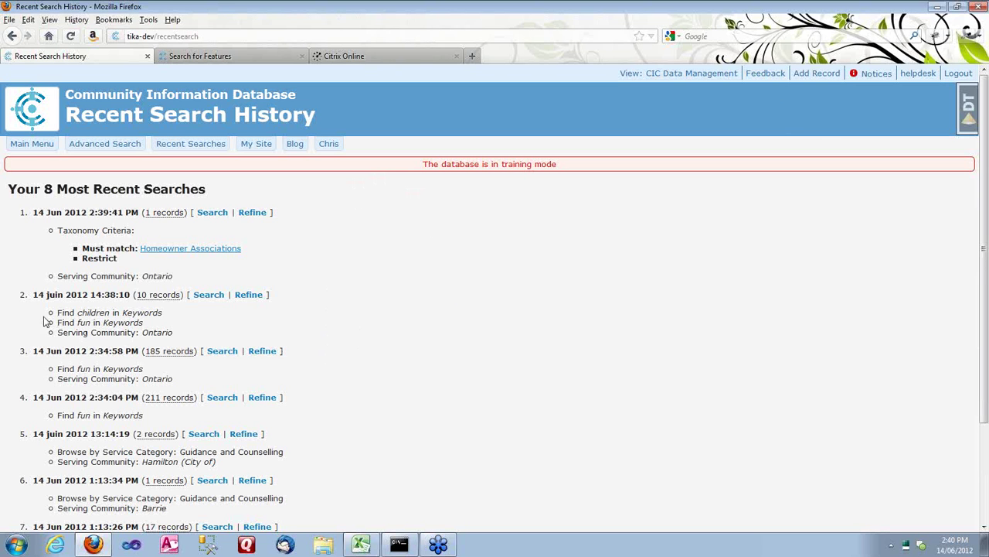
left_click_drag(55, 312, 173, 334)
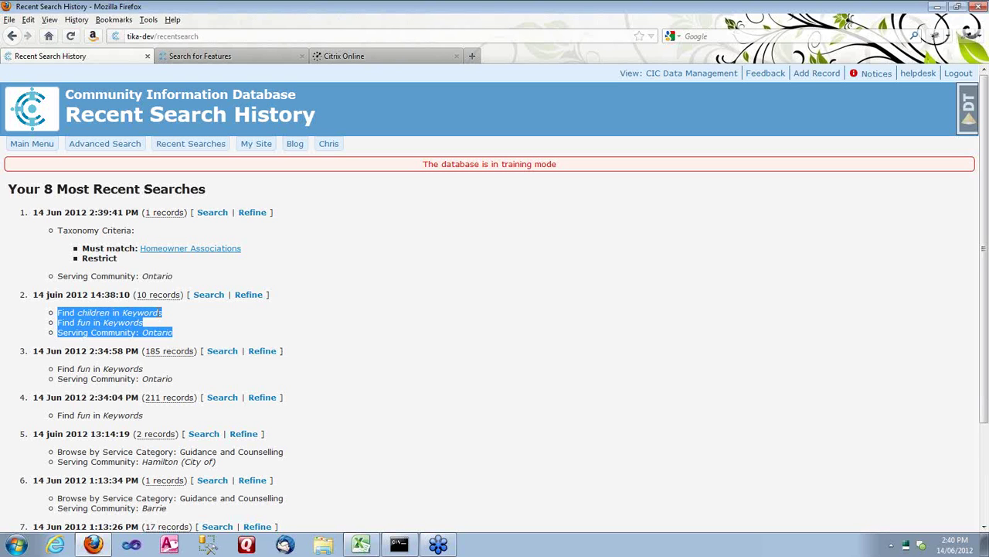
left_click(191, 330)
left_click_drag(181, 338, 58, 312)
left_click(107, 324)
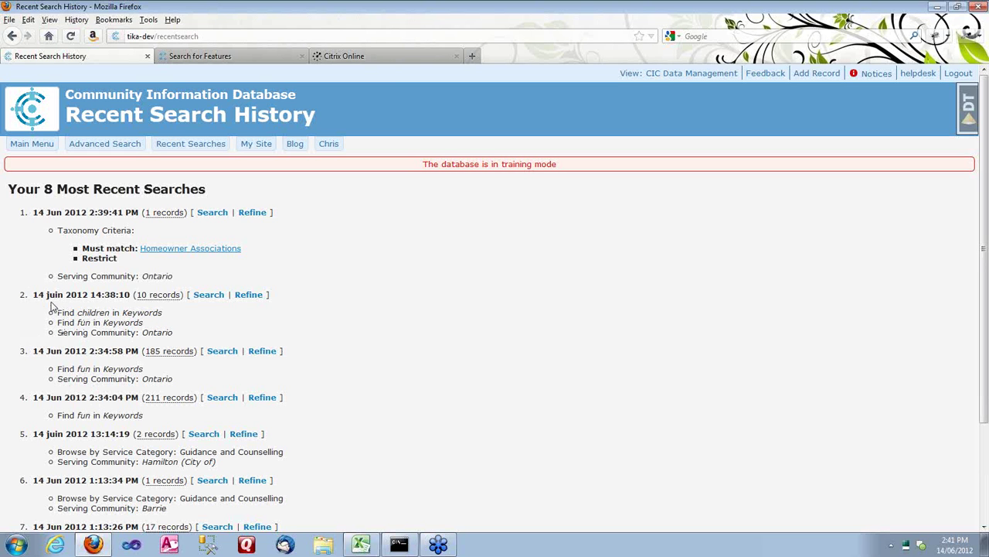
left_click_drag(33, 294, 129, 308)
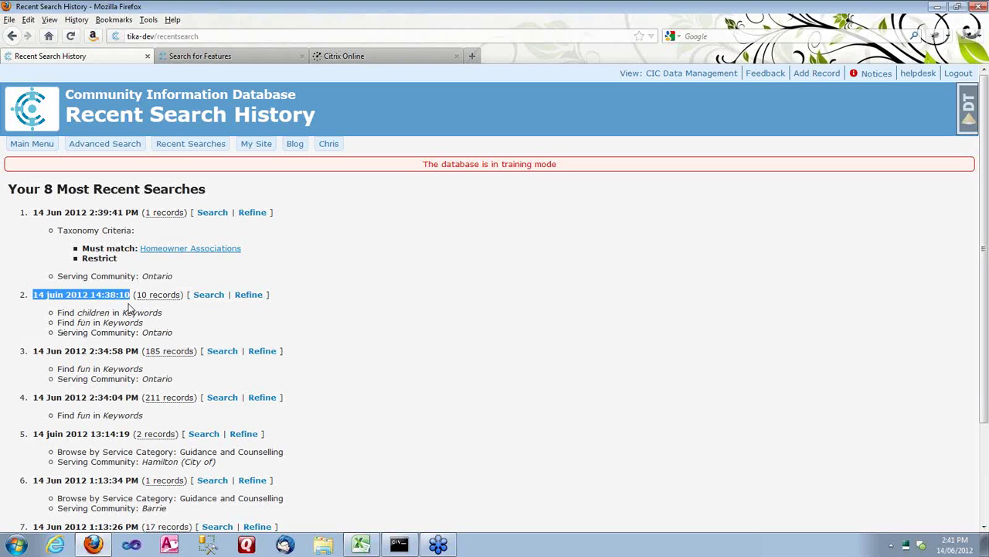
left_click(102, 322)
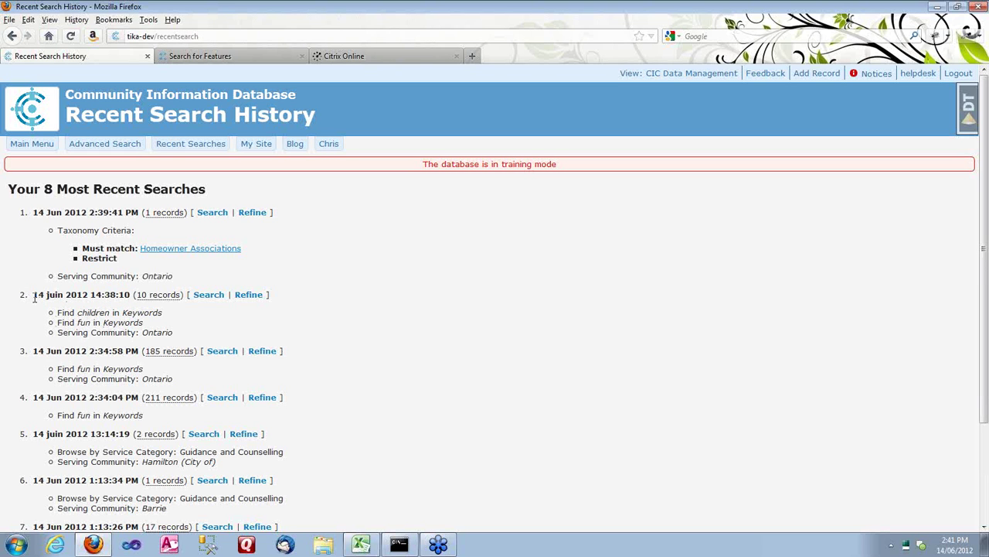
left_click_drag(34, 294, 131, 295)
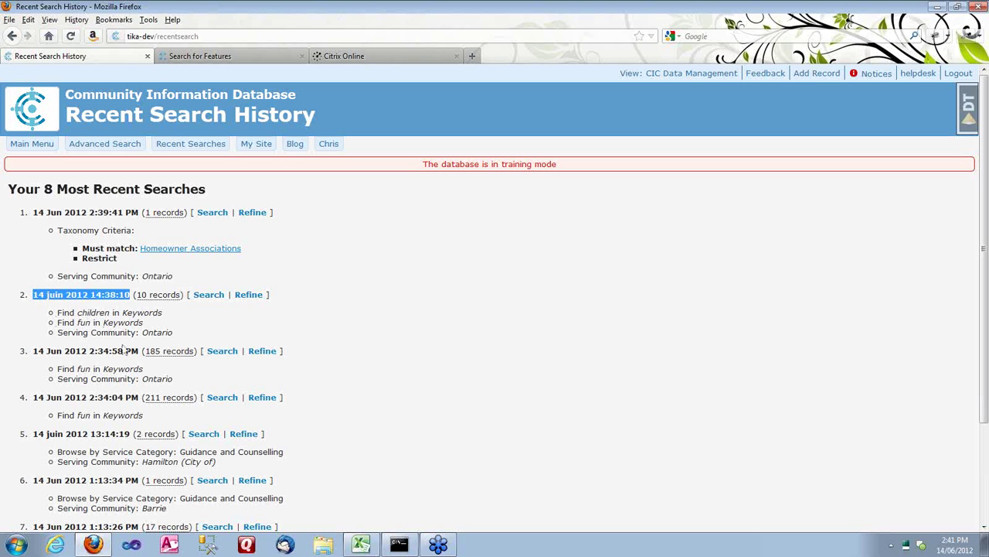
left_click(70, 434)
left_click_drag(33, 434, 130, 441)
left_click(596, 405)
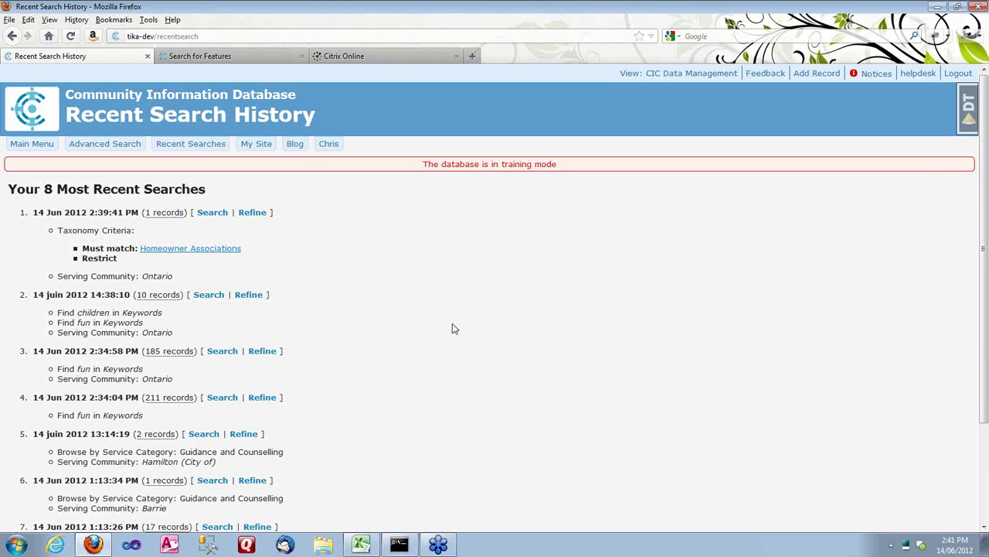
Change the current view to CCAC TEST from the main menu page
left_click(33, 144)
scroll(165, 453, "down", 2)
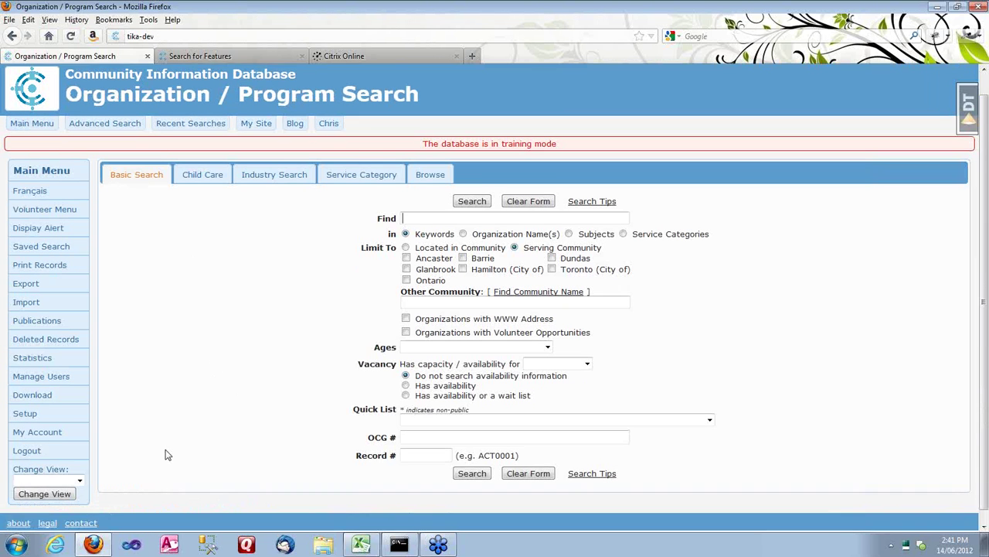
left_click(77, 468)
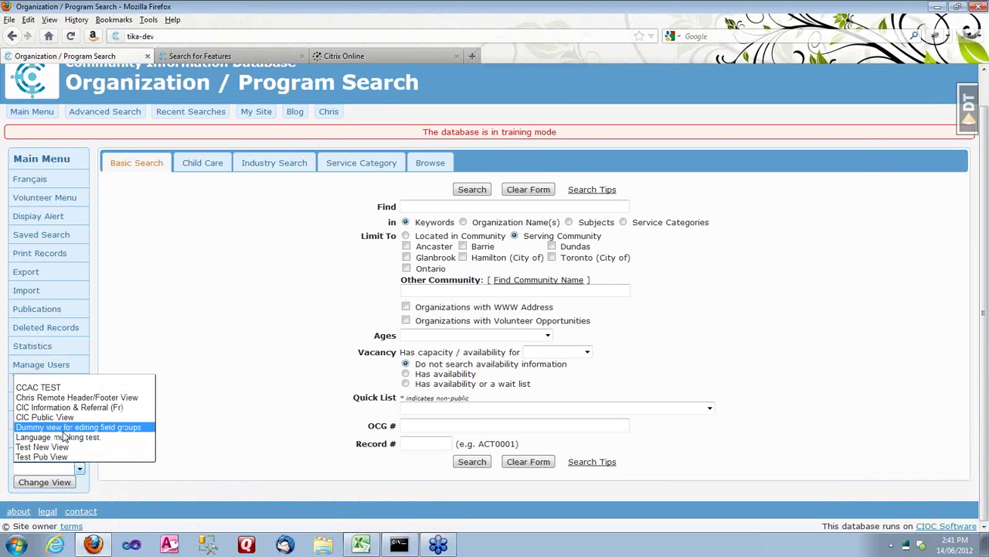
left_click(43, 387)
left_click(54, 482)
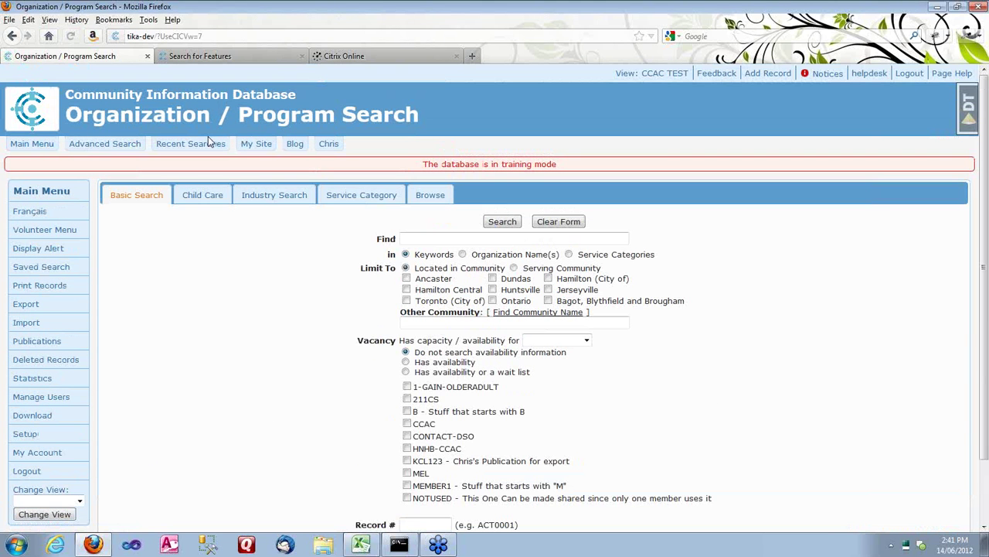
Rerun the most recent Homeowner Associations search in the CCAC TEST view and reopen the recent search history
left_click(209, 144)
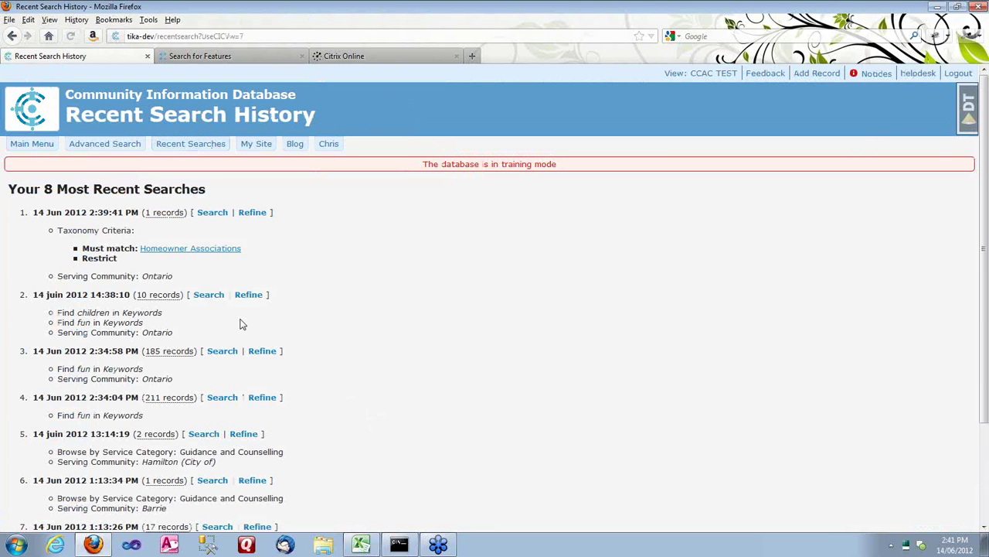
left_click(212, 212)
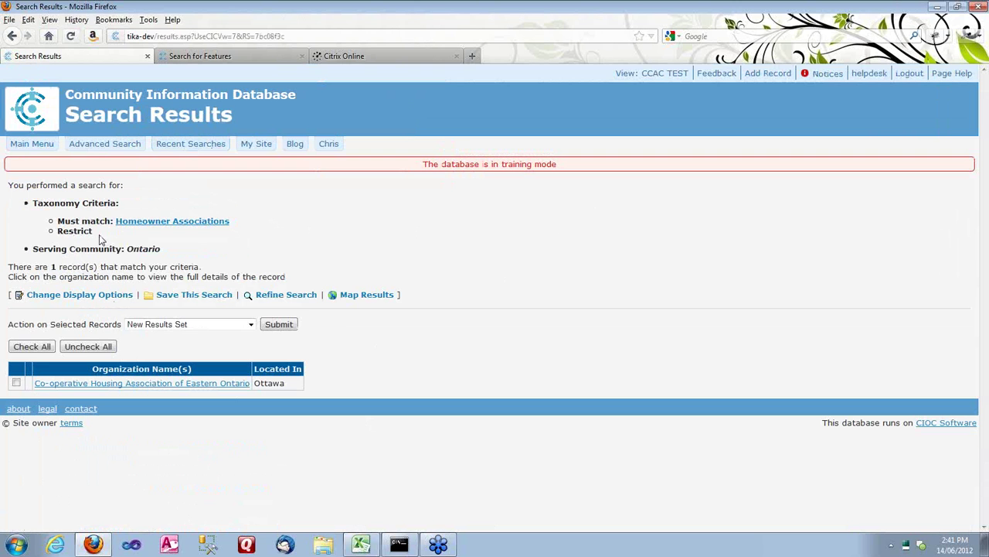
left_click(184, 149)
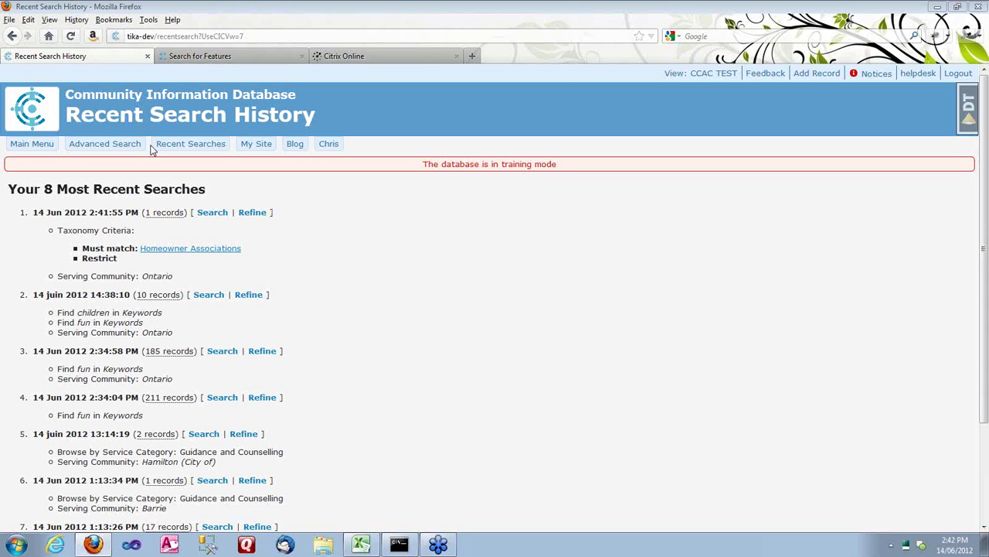
Open the Child Care search form from the main menu and review its community, age, care type and program criteria
left_click(35, 146)
left_click(205, 195)
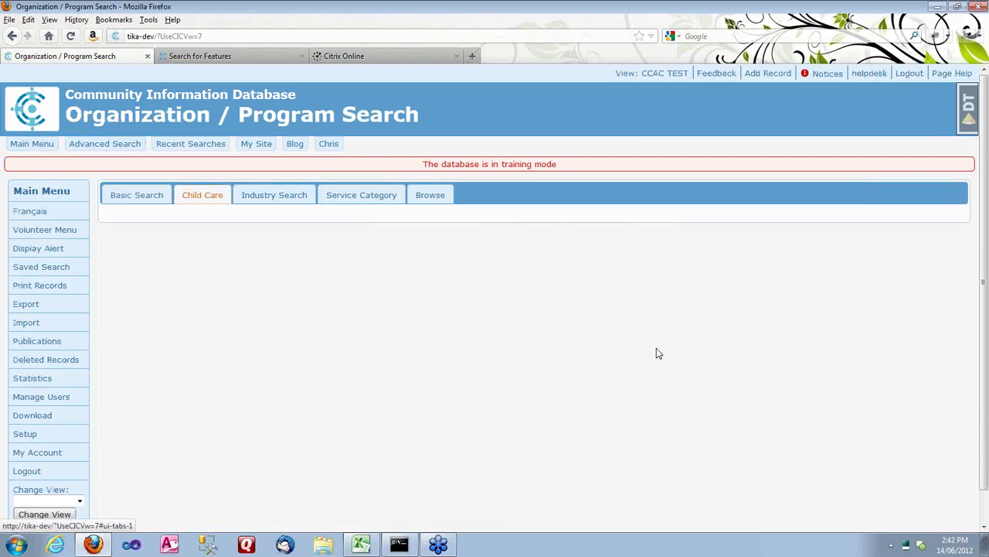
scroll(738, 333, "down", 1)
scroll(727, 314, "down", 3)
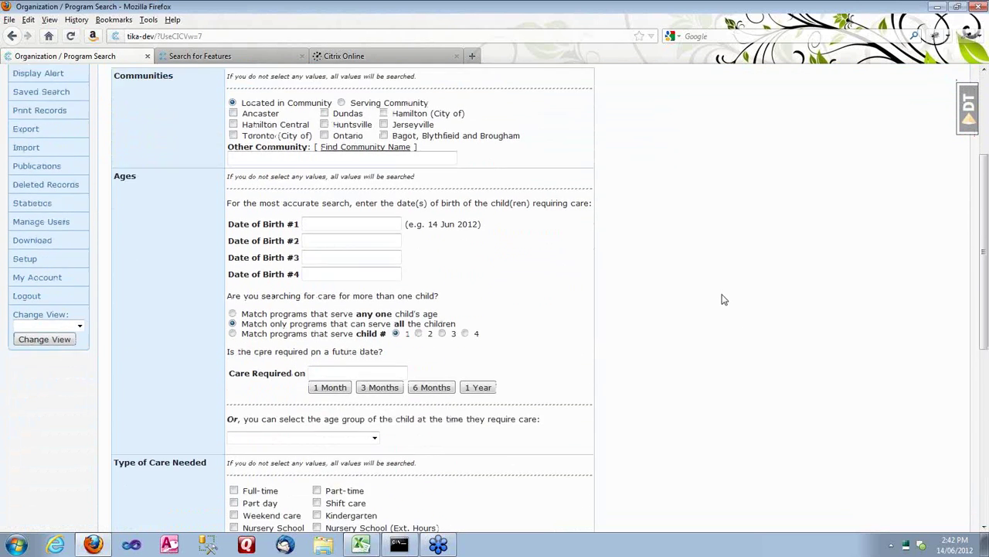
scroll(722, 298, "up", 1)
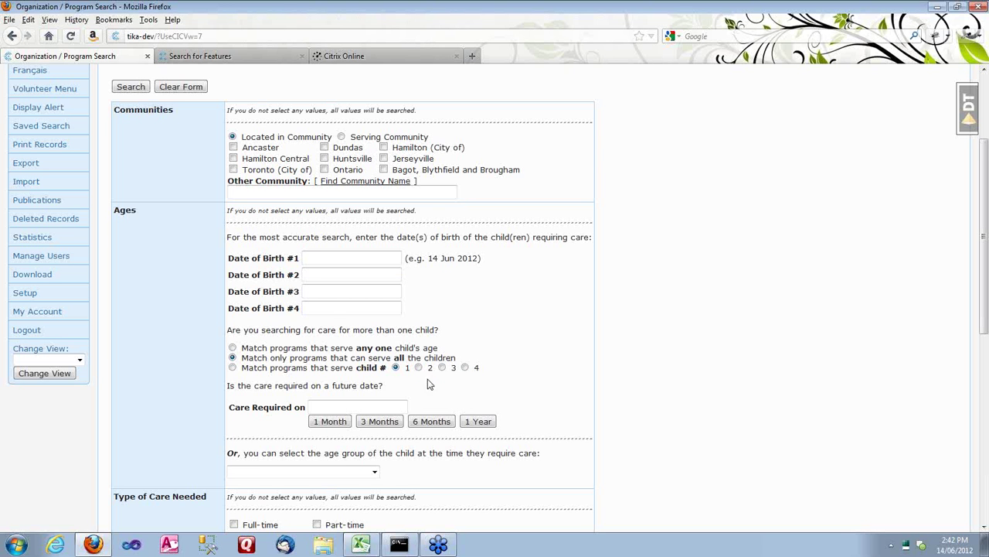
scroll(560, 382, "down", 8)
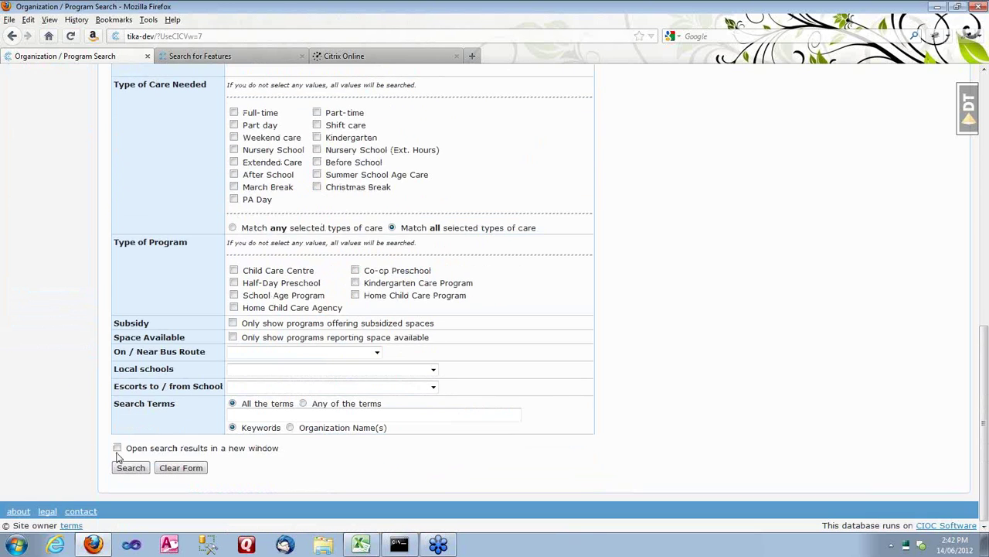
scroll(514, 247, "up", 8)
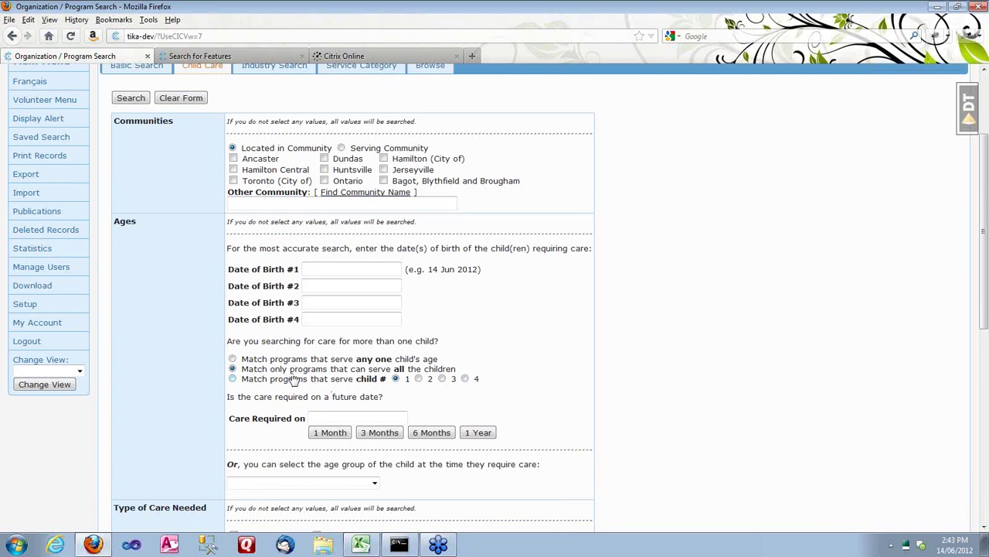
Try the age option matching programs that serve child # 1, and clear the Child Care search form
left_click(232, 379)
scroll(588, 378, "down", 2)
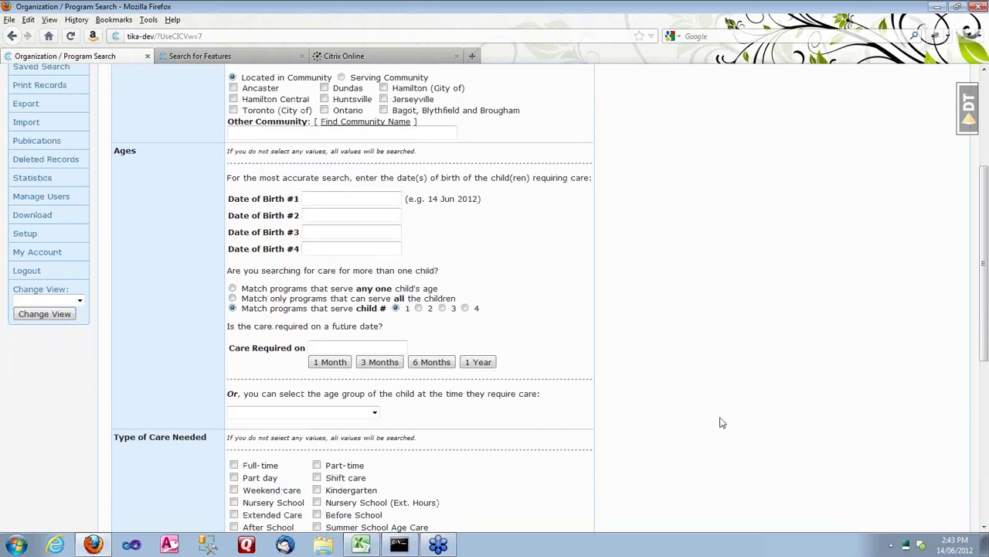
scroll(723, 402, "down", 3)
scroll(718, 402, "down", 6)
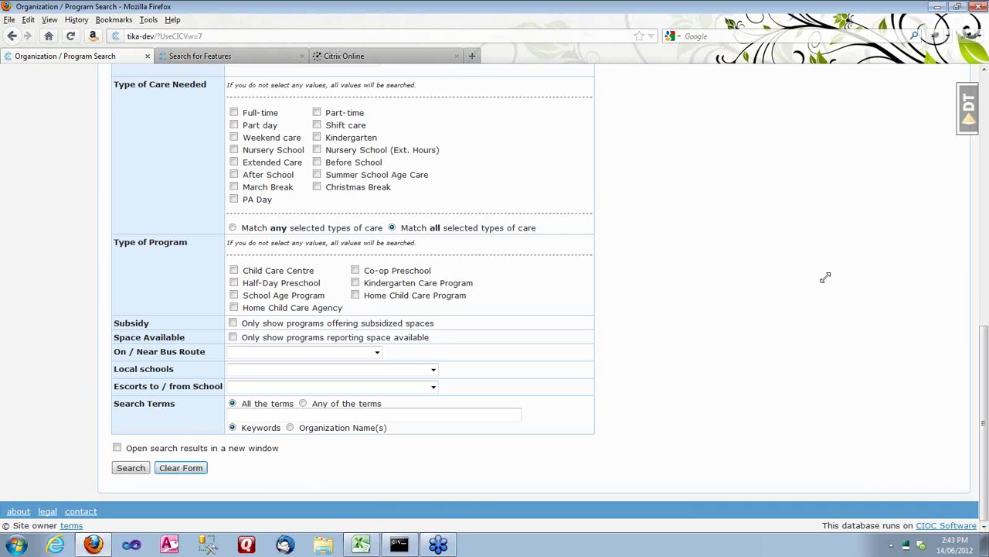
scroll(788, 293, "up", 3)
scroll(706, 353, "up", 10)
scroll(707, 352, "down", 4)
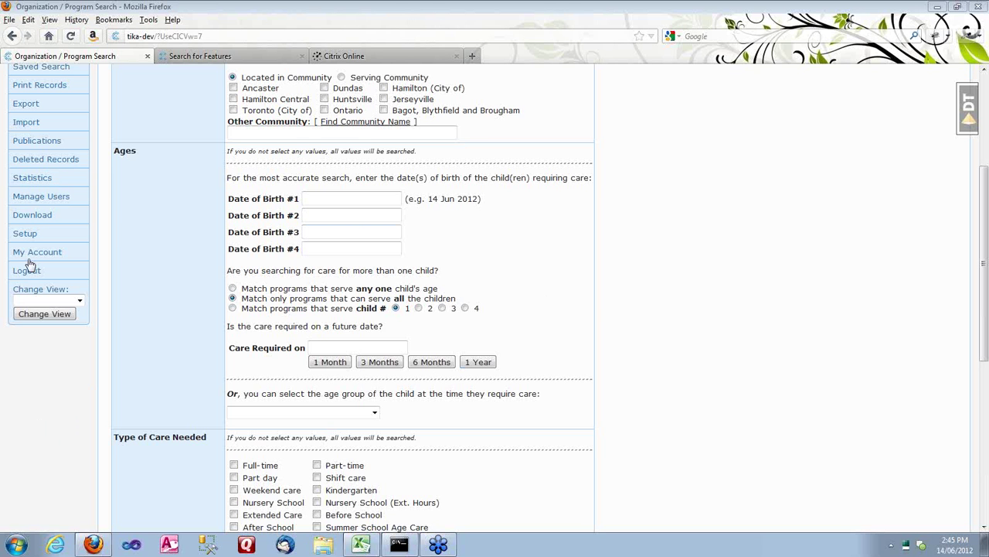
scroll(596, 335, "up", 5)
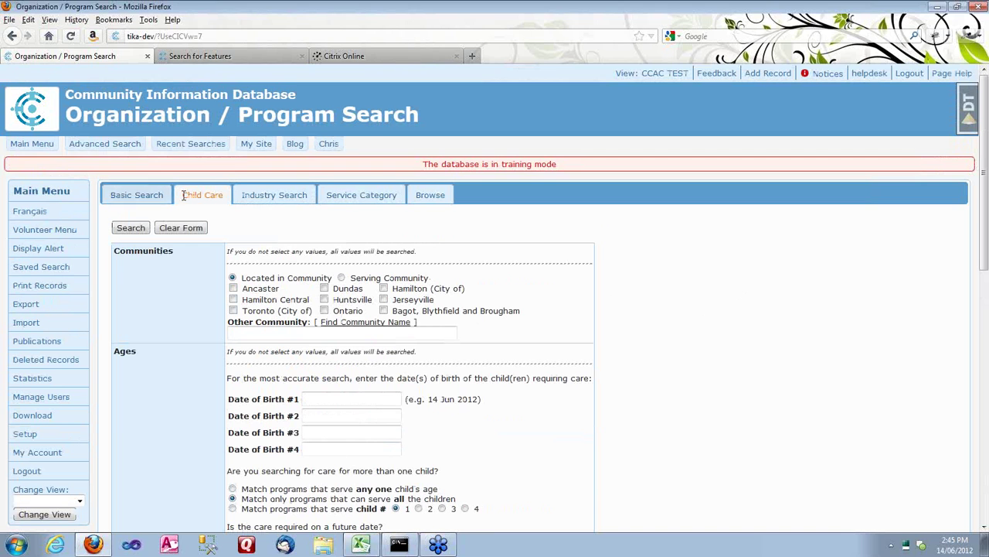
Browse organizations starting with S in the CCAC TEST view, and return to the browse options
left_click(429, 196)
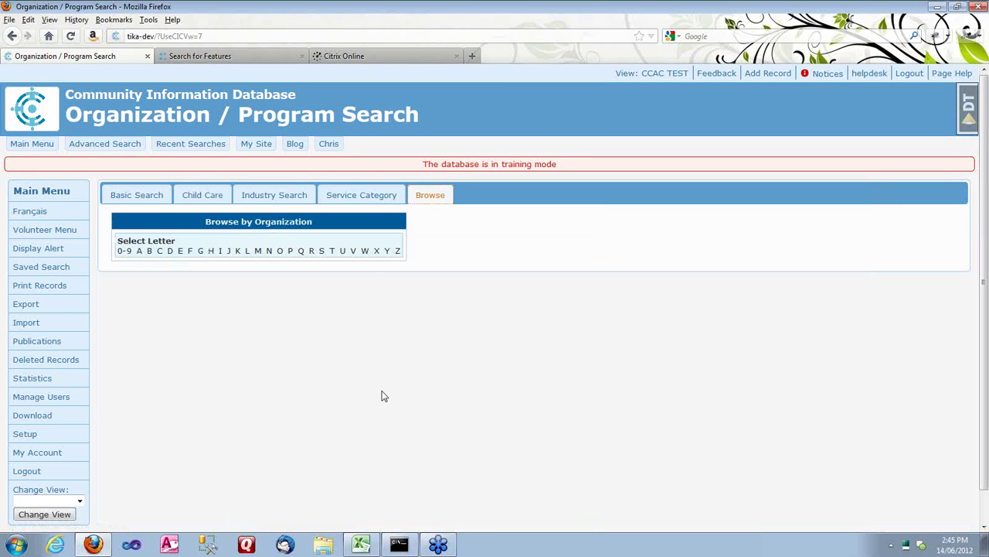
left_click(322, 251)
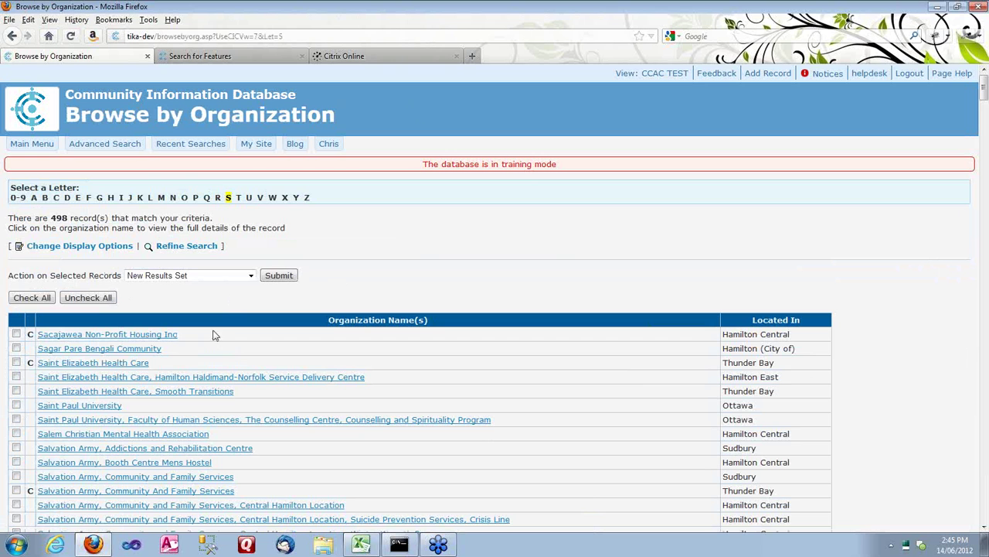
left_click(19, 36)
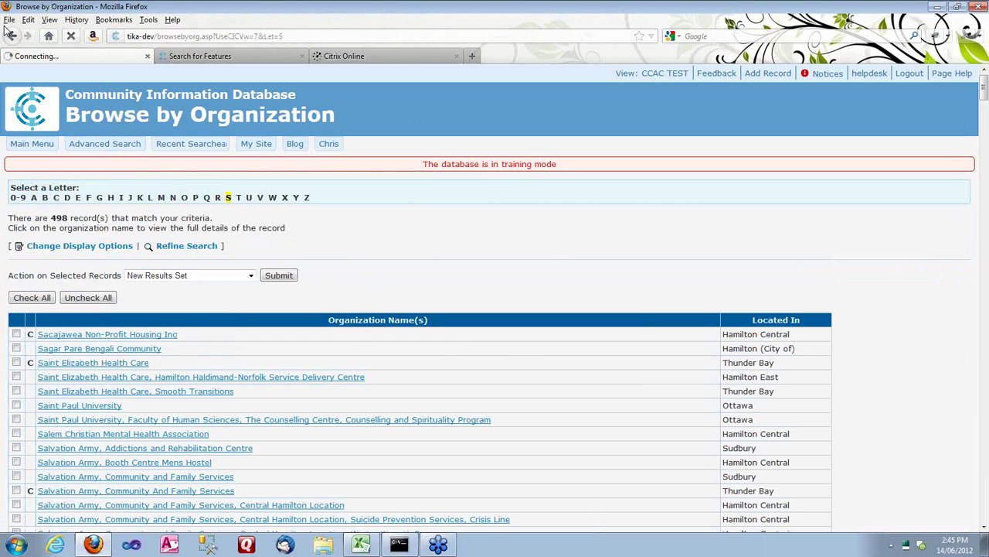
left_click(429, 200)
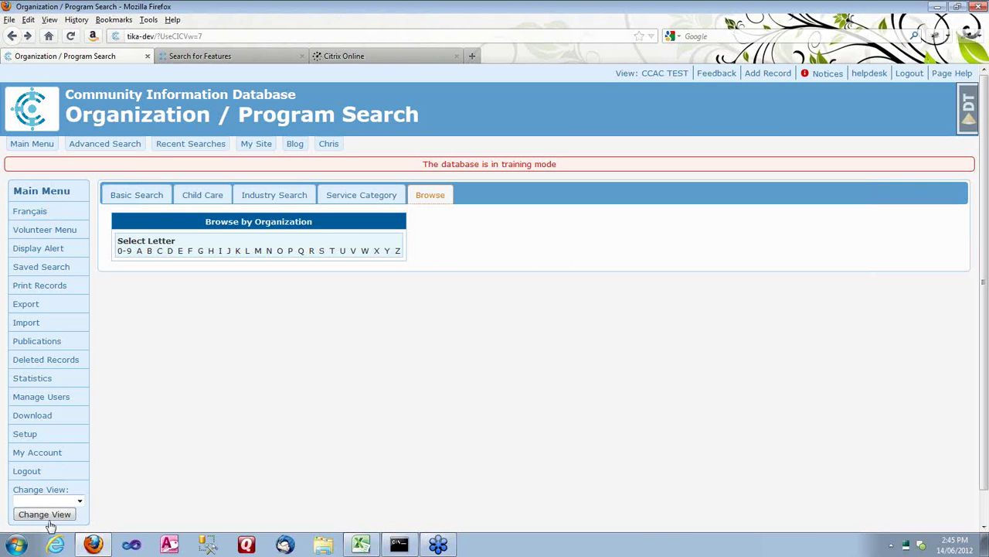
Change back to the default CIC Data Management view and browse subjects starting with N
left_click(21, 515)
left_click(428, 194)
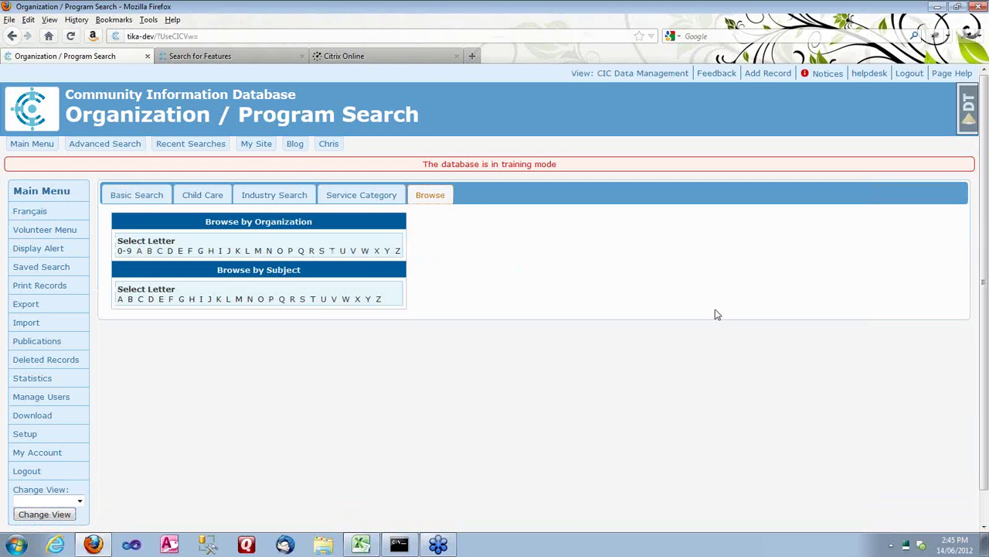
left_click(250, 299)
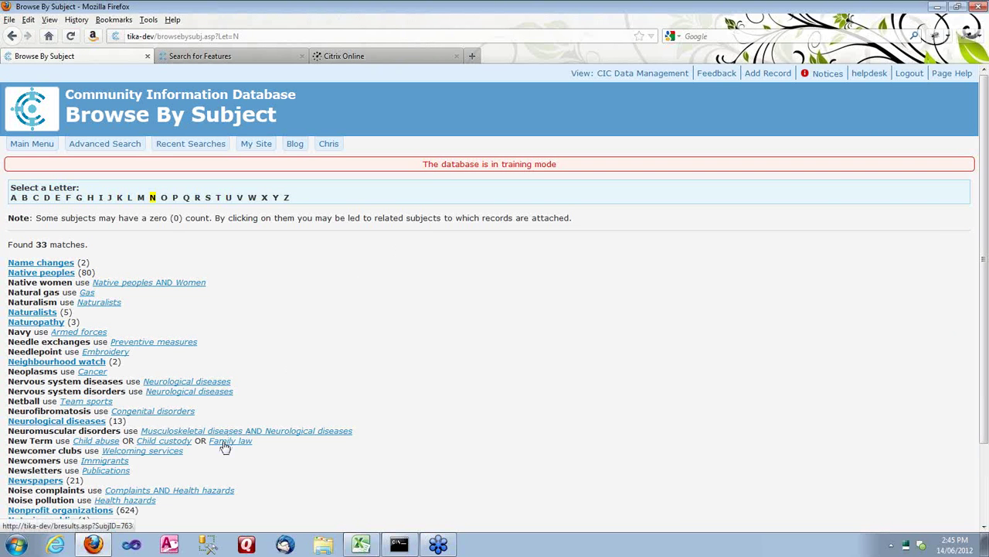
View the records for the Newspapers subject and move up to its broader term Media
left_click(59, 483)
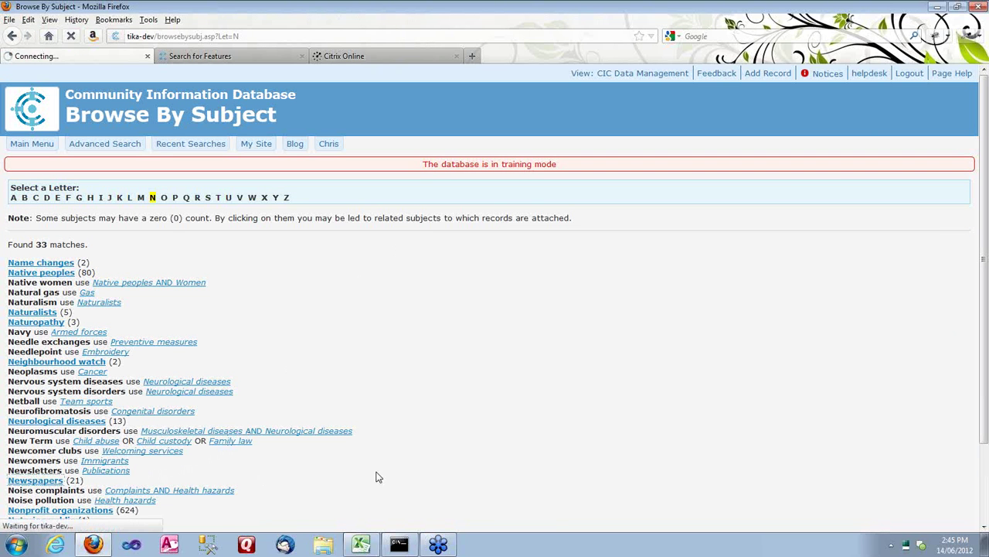
scroll(580, 418, "down", 3)
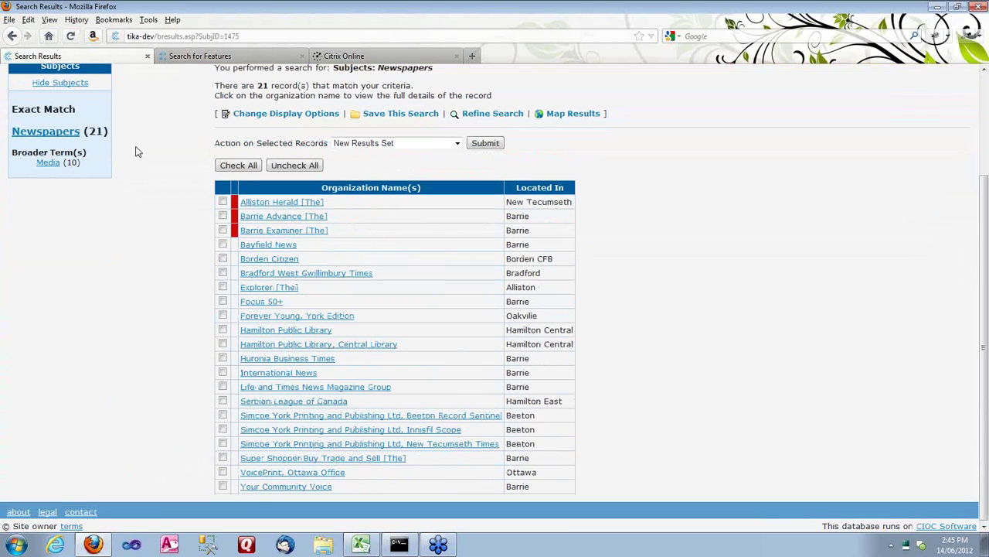
left_click(48, 163)
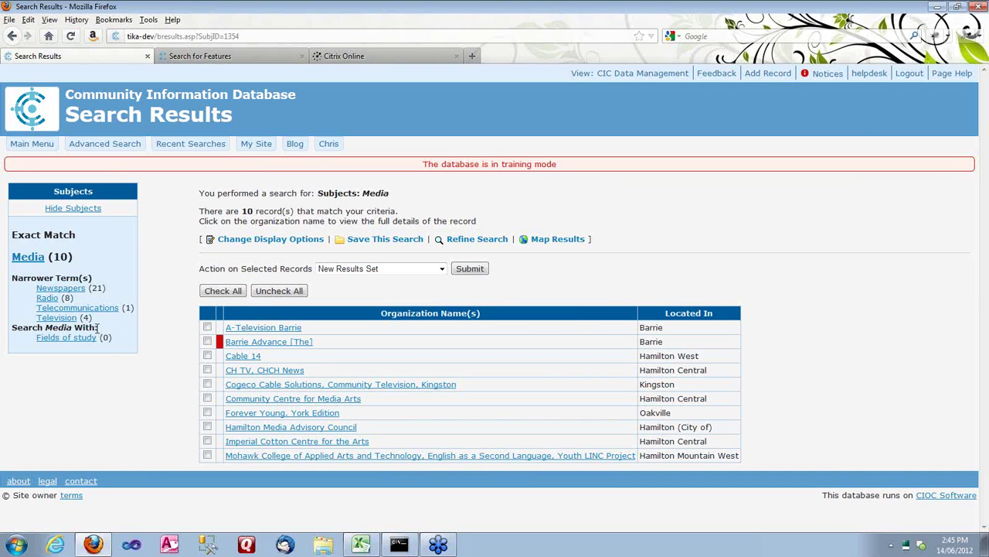
Examine the suggested combinations for Media and search it together with Fields of study
left_click_drag(96, 328, 75, 328)
left_click(122, 352)
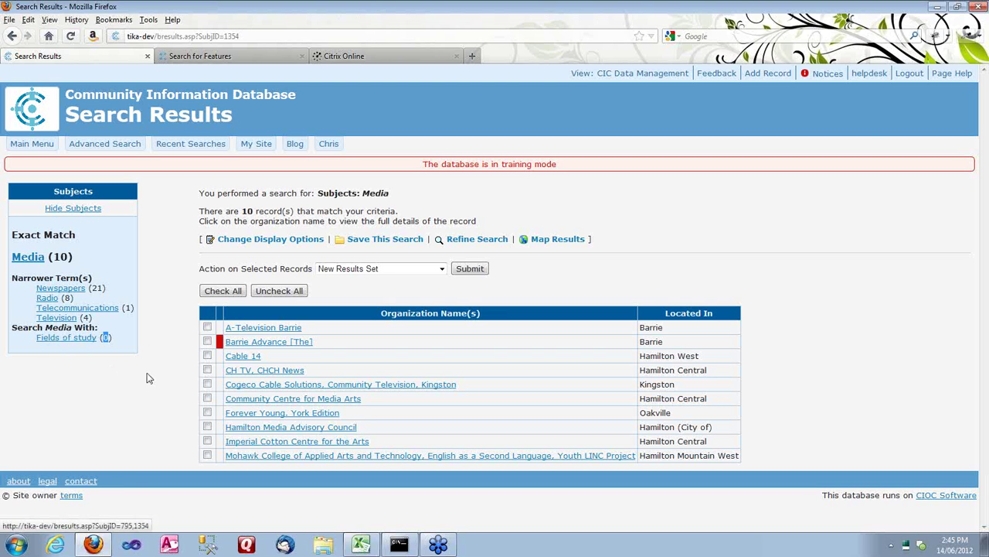
left_click(76, 338)
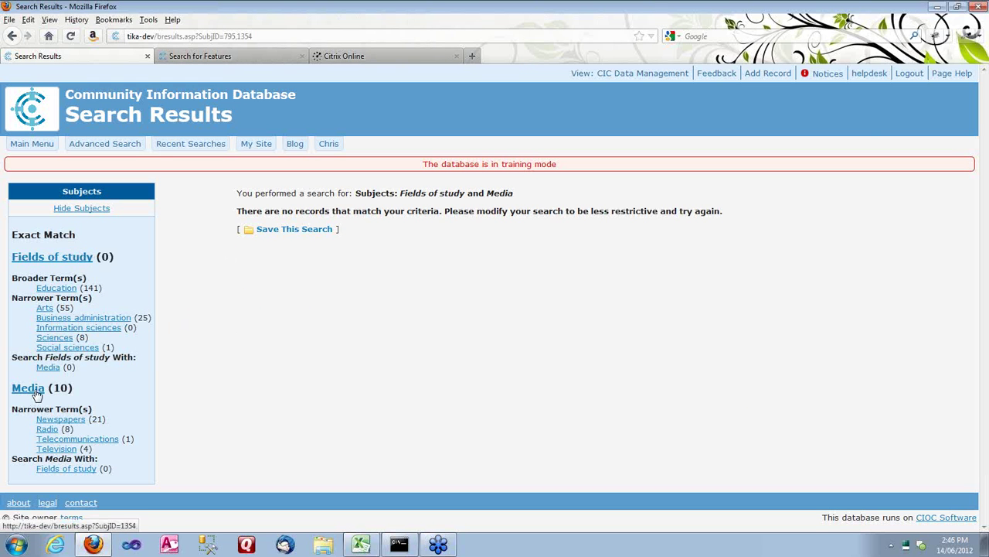
View the Social sciences subject and its narrower terms Anthropology and History
left_click(89, 348)
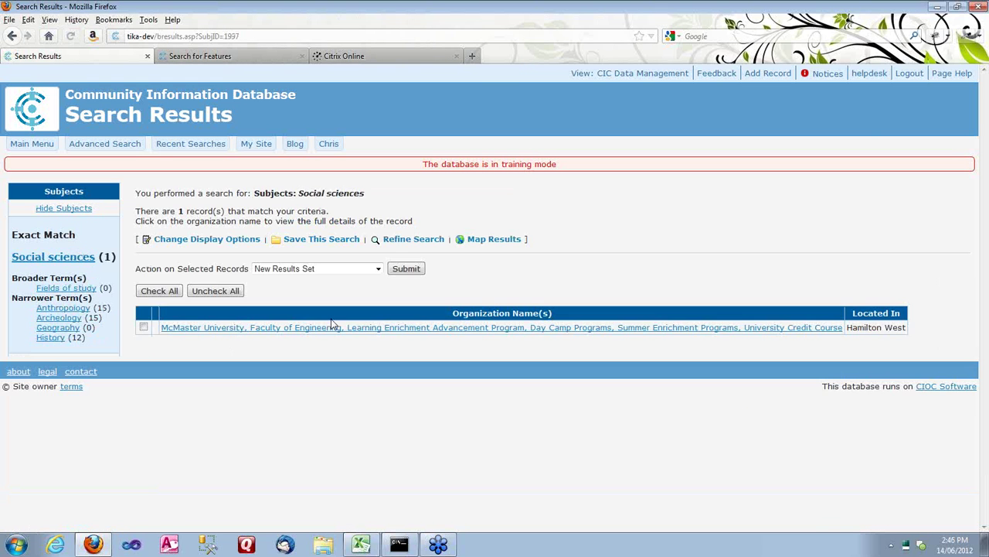
left_click(63, 309)
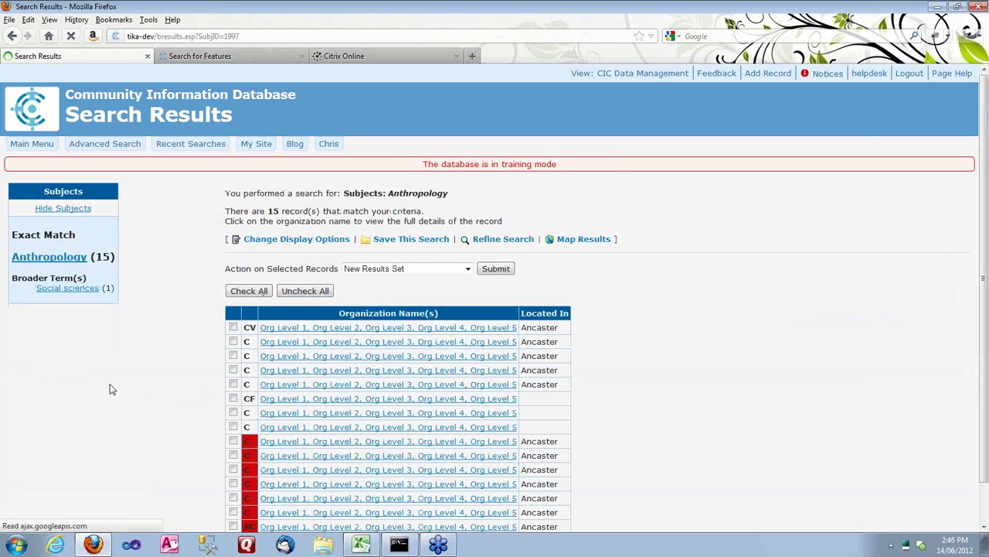
key("alt+Left")
left_click(66, 337)
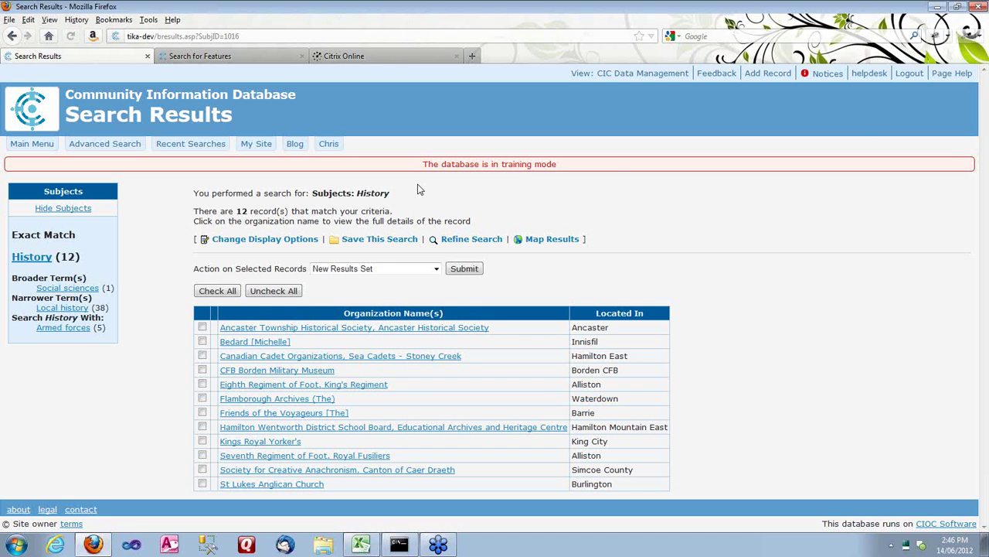
Search History combined with Armed forces, compare the individual and combined record counts, and return to the History results
left_click(66, 328)
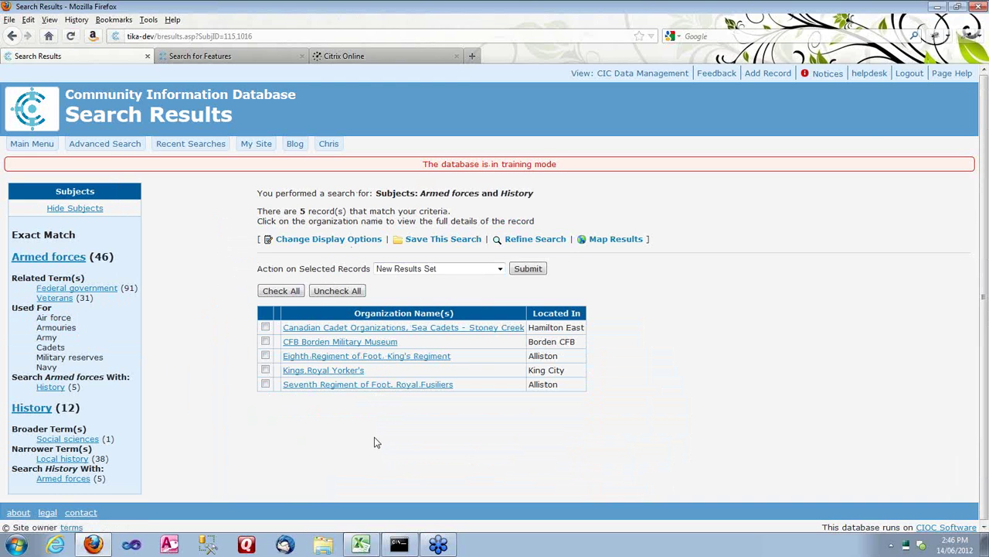
left_click_drag(126, 261, 13, 264)
left_click_drag(115, 257, 90, 265)
left_click_drag(307, 211, 301, 214)
left_click(11, 36)
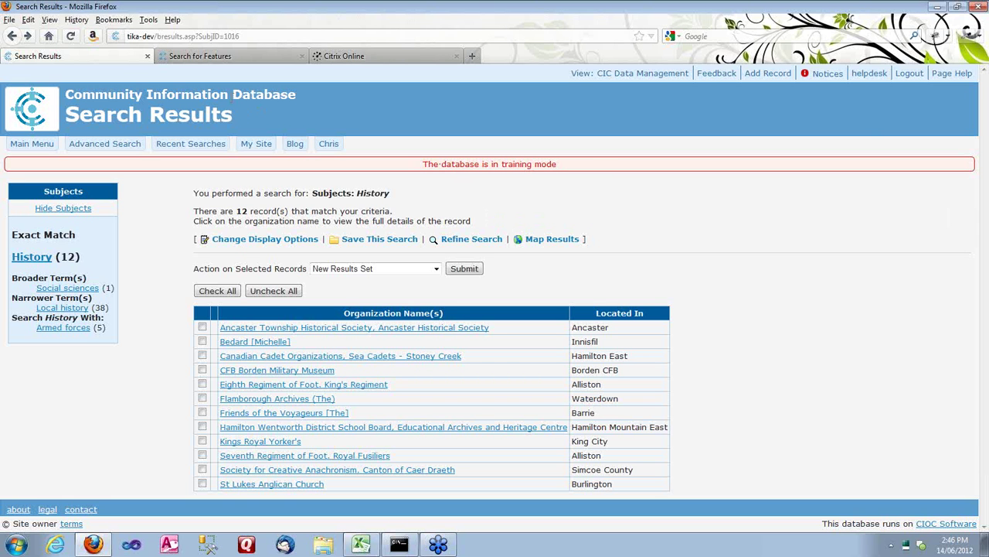
Go to the Volunteer Database, view the community choices in Search: Step 1, and return to its main menu
left_click(33, 143)
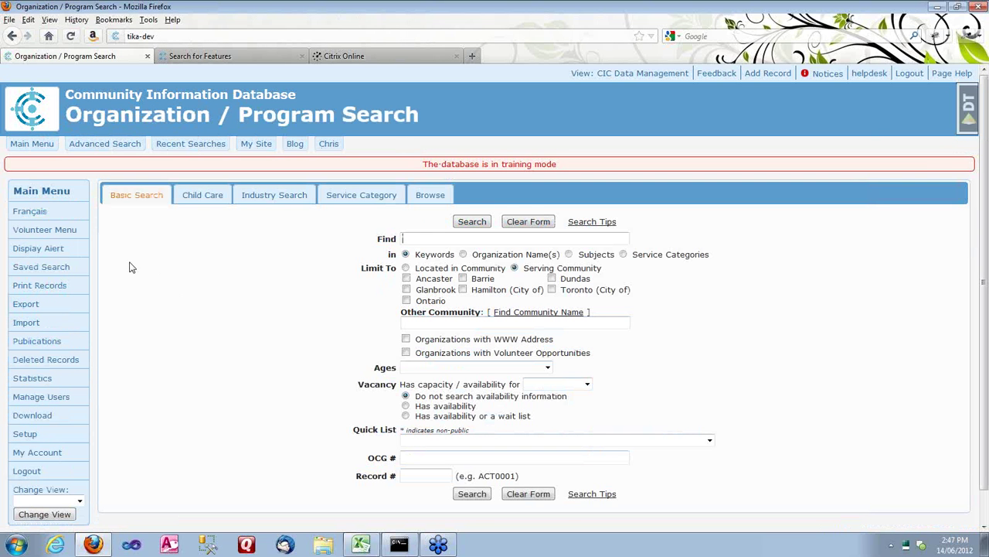
left_click(68, 230)
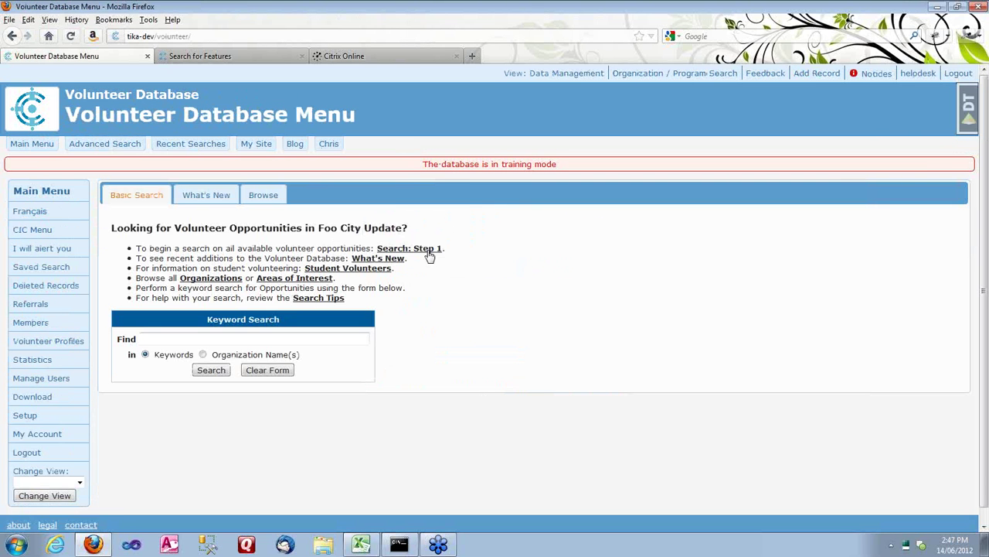
left_click(429, 249)
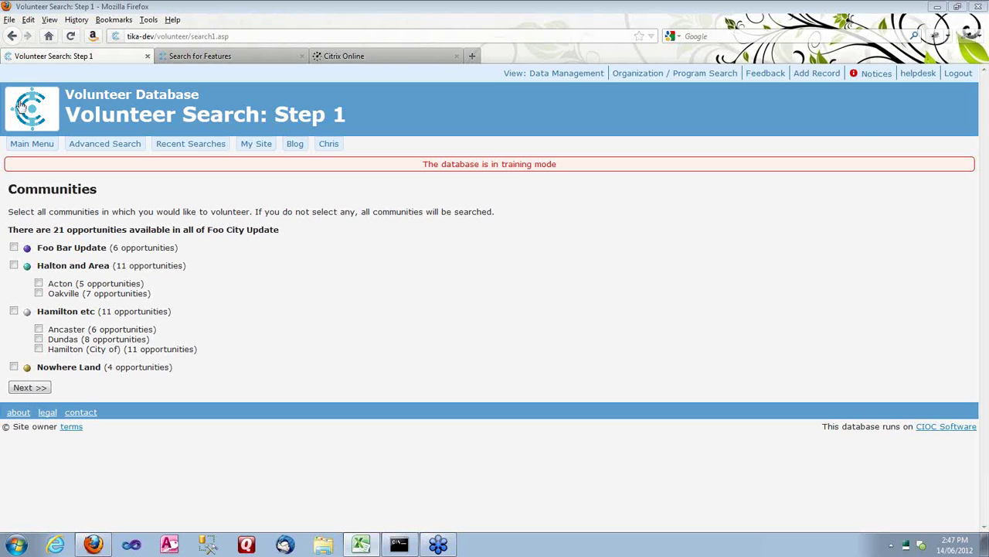
left_click(31, 143)
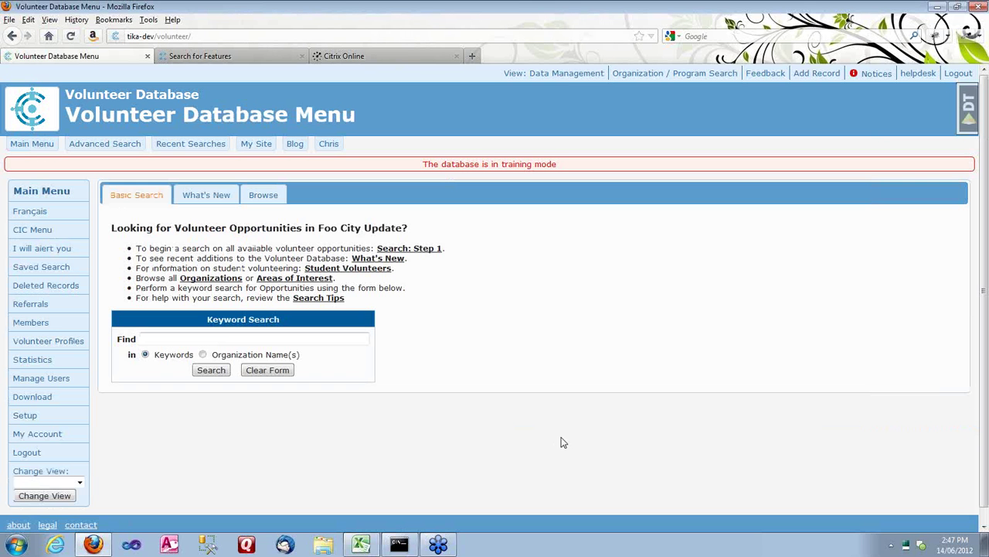
Open the CIC Views management page from Database Setup and inspect the list of public and private views
left_click(51, 415)
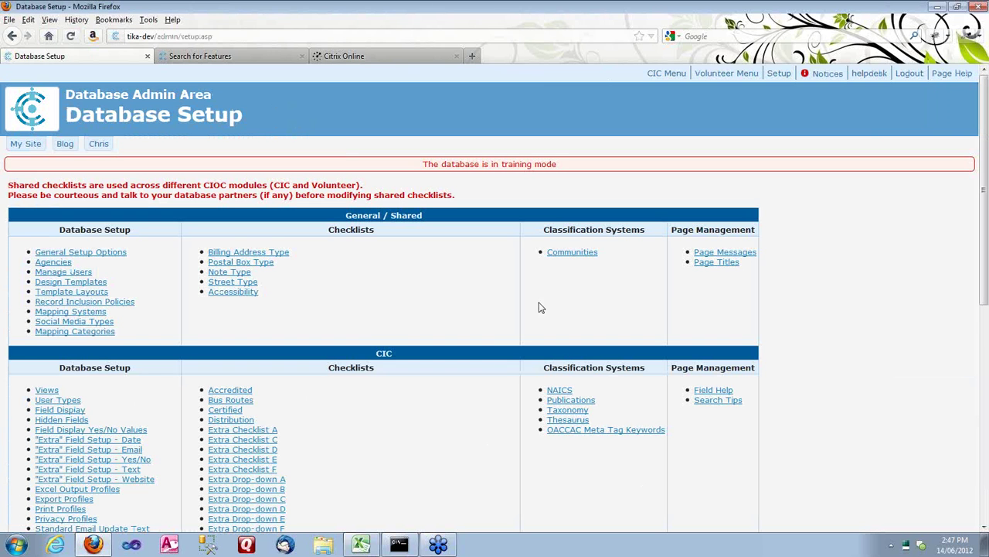
left_click(47, 390)
left_click(110, 222)
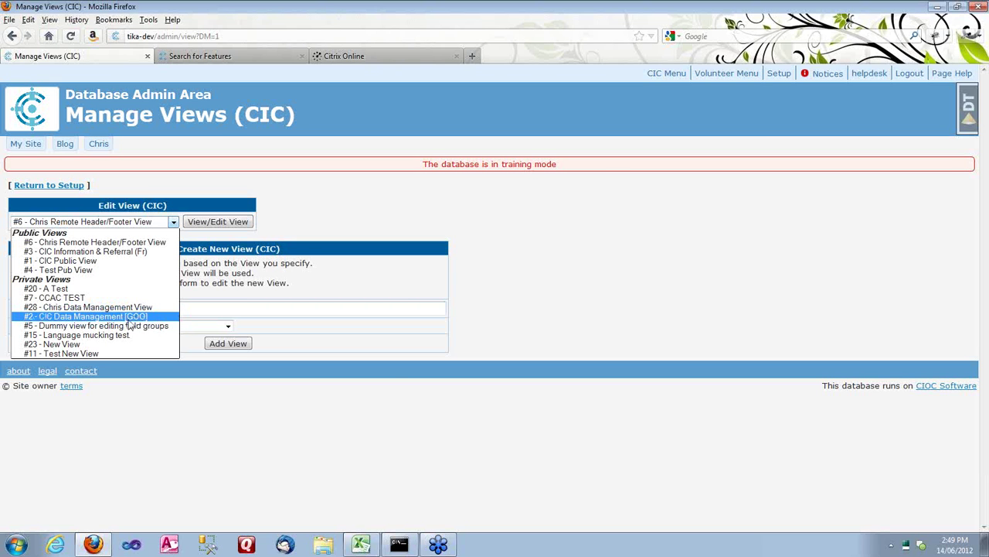
left_click(429, 225)
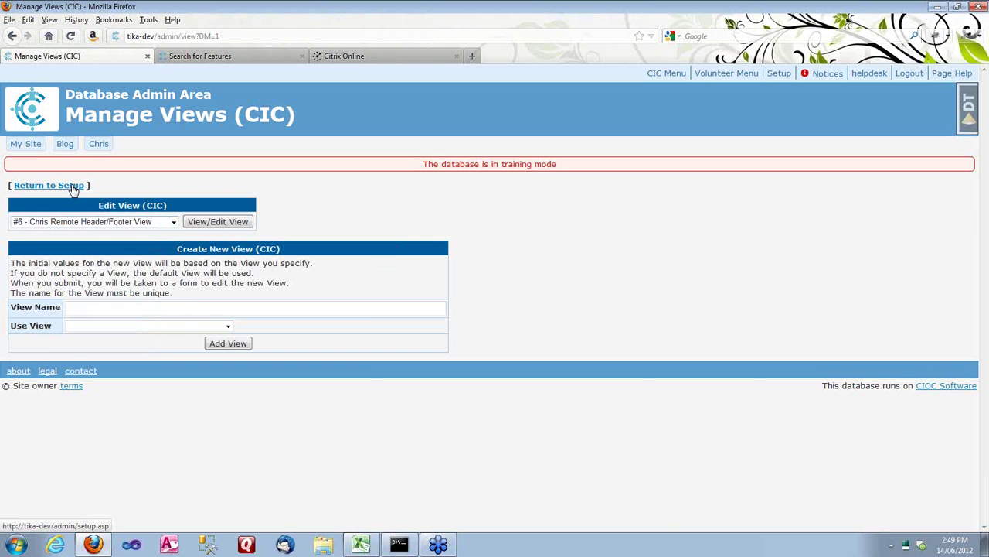
Open the Web Developer user type from the CIC User Types setup and examine its Website Designer / Developer privilege
left_click(73, 188)
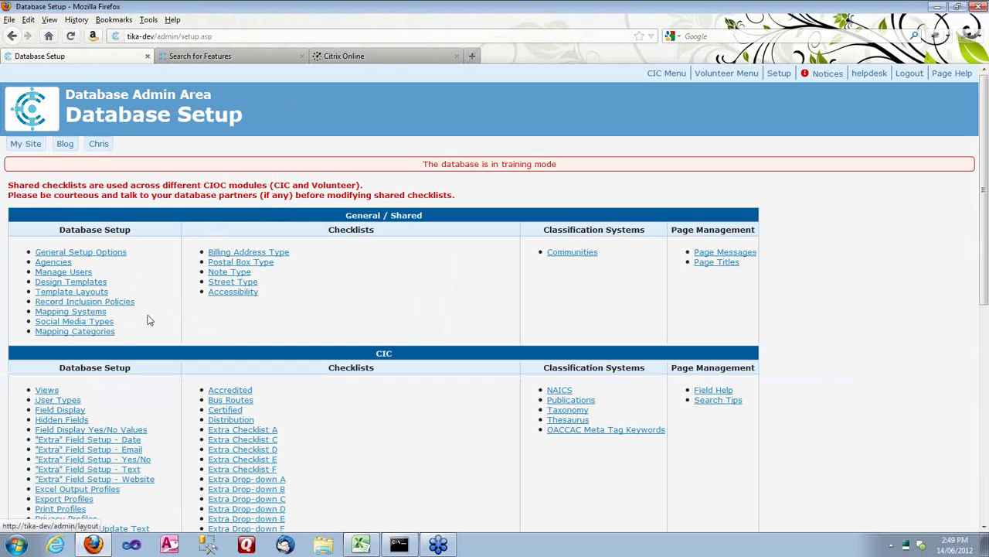
left_click(71, 401)
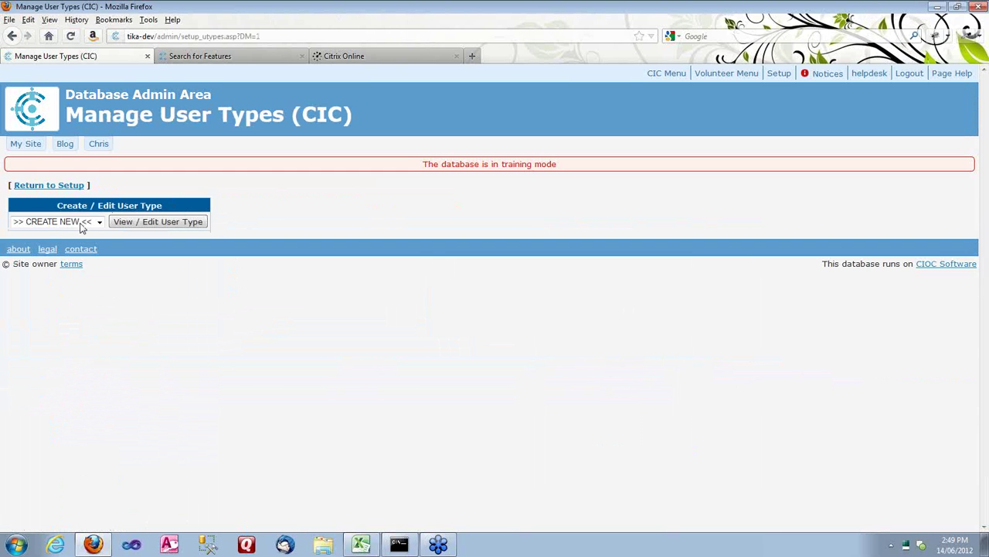
left_click(78, 224)
left_click(47, 283)
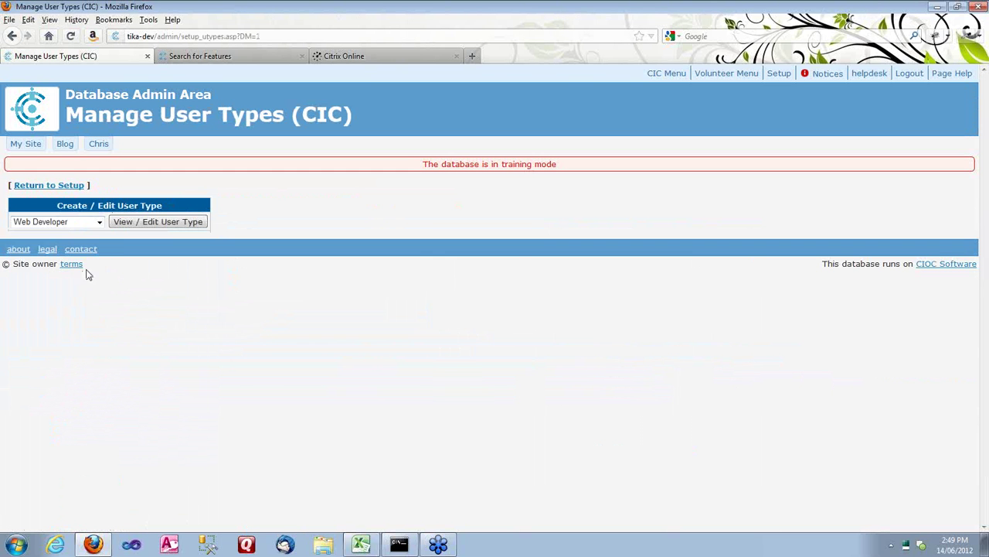
left_click(190, 223)
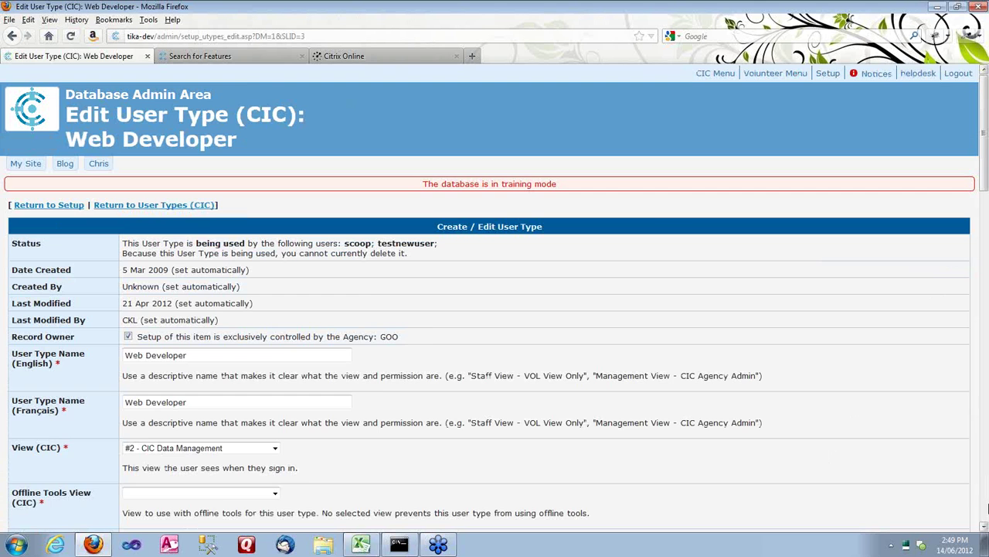
scroll(495, 309, "down", 20)
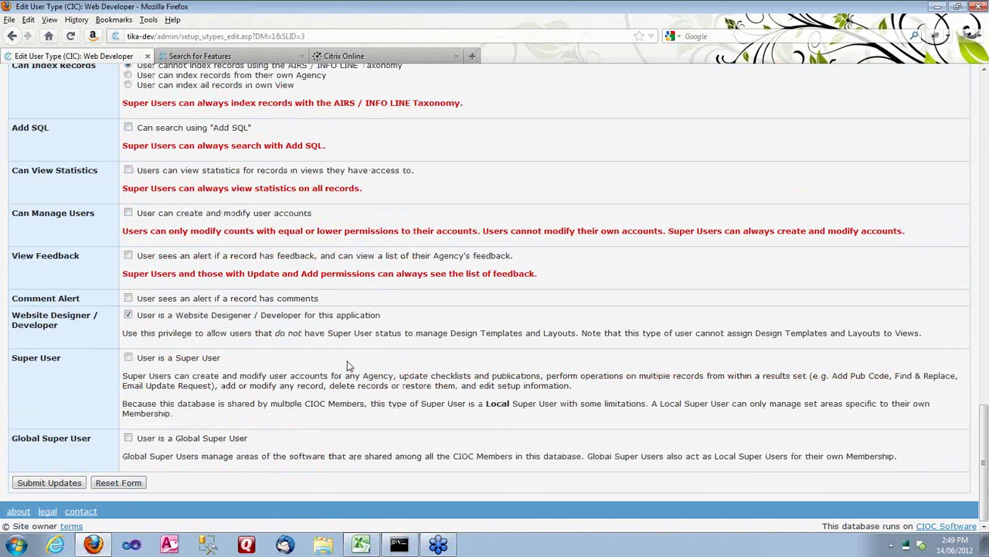
left_click_drag(138, 314, 388, 319)
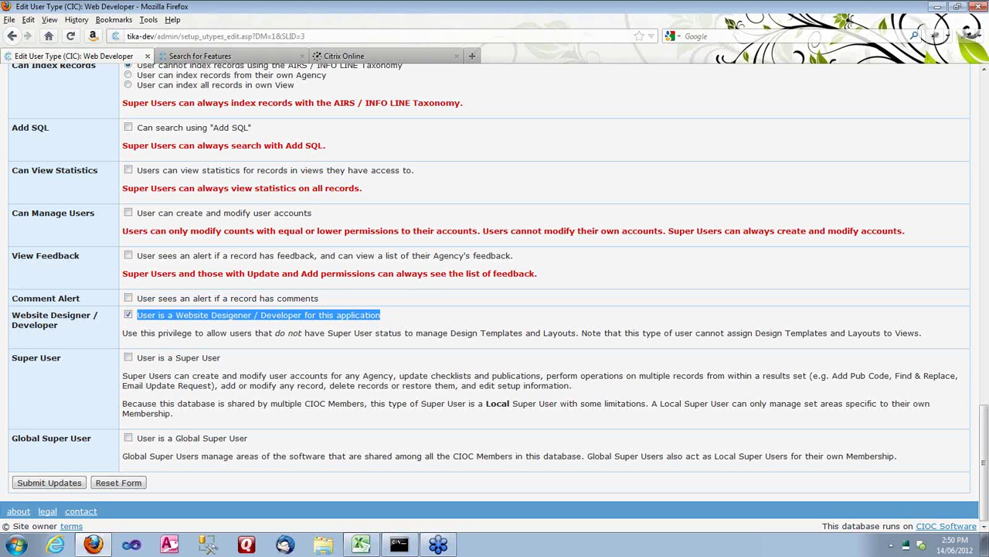
left_click(416, 331)
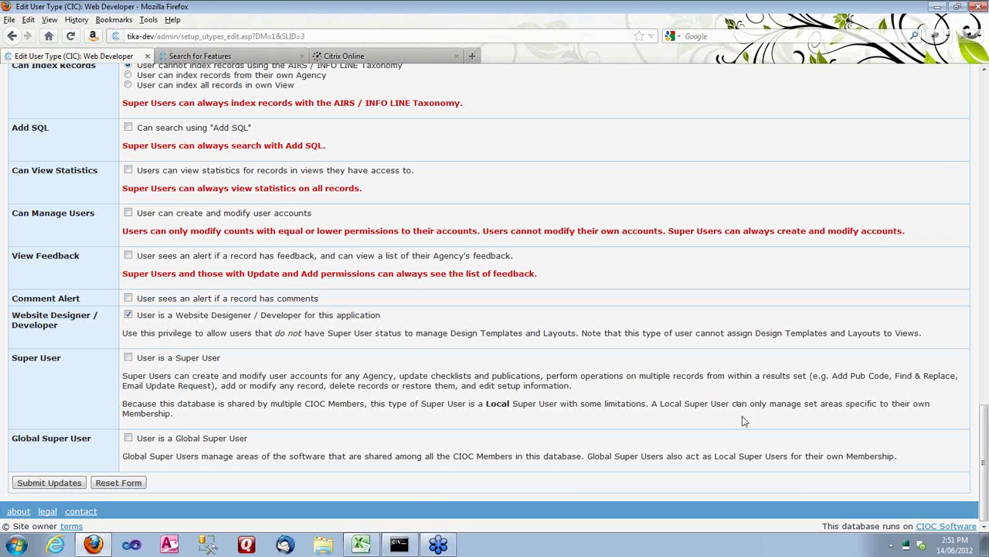
Return to Database Setup and open the CIC Public View from the CIC Views page for editing
scroll(428, 313, "up", 20)
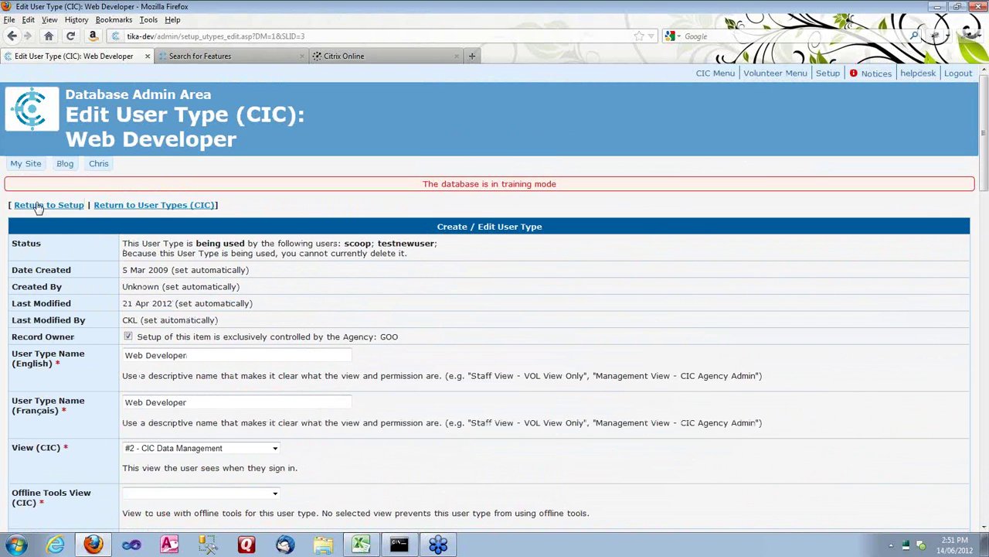
left_click(39, 205)
scroll(136, 444, "down", 3)
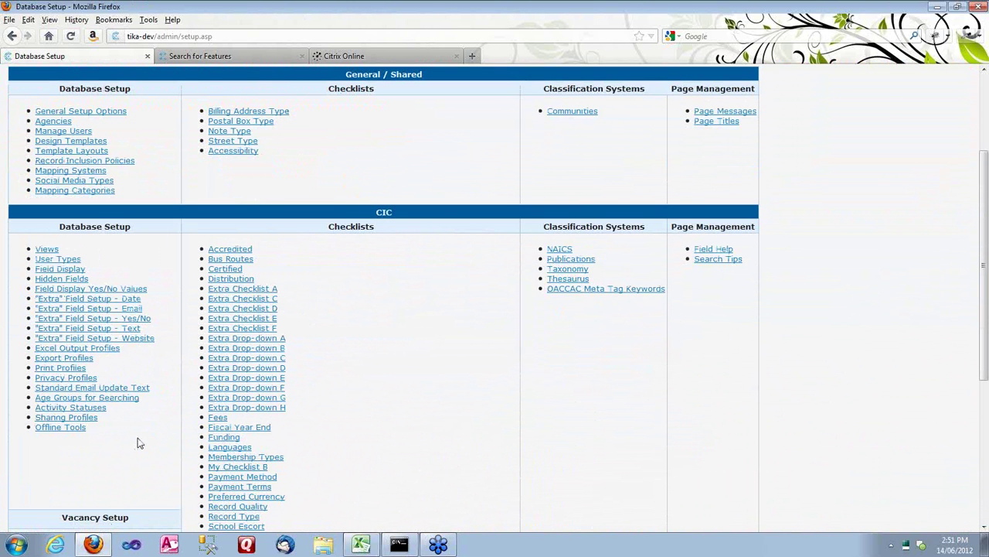
left_click(47, 249)
left_click(80, 223)
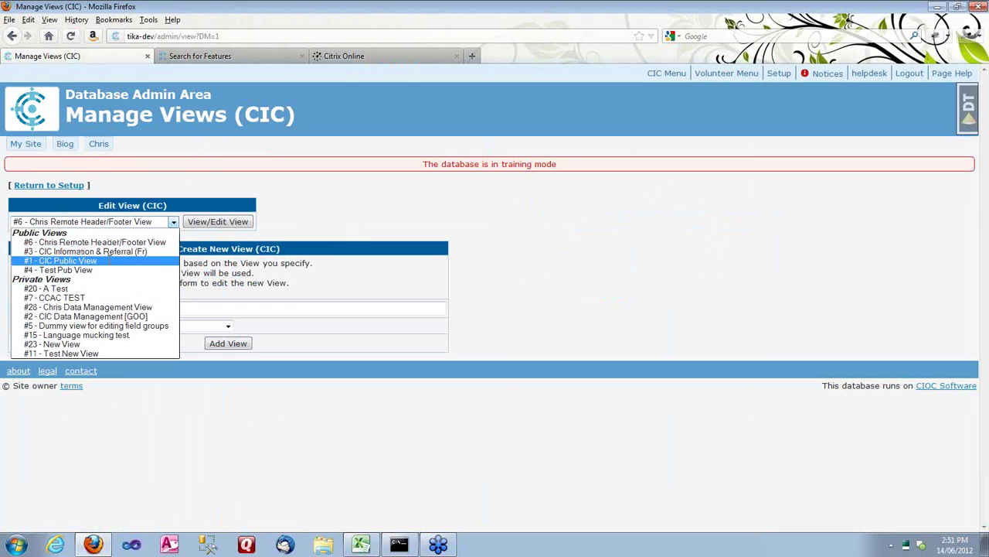
left_click(70, 261)
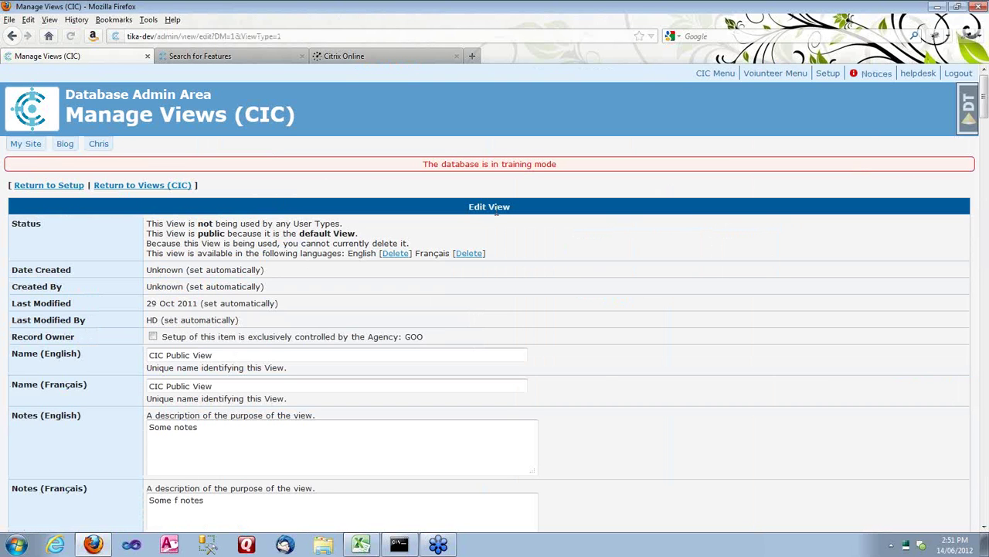
Find "social" in the view settings and examine the Social Media Fields option for Share buttons in the Record Details Header
scroll(696, 390, "down", 20)
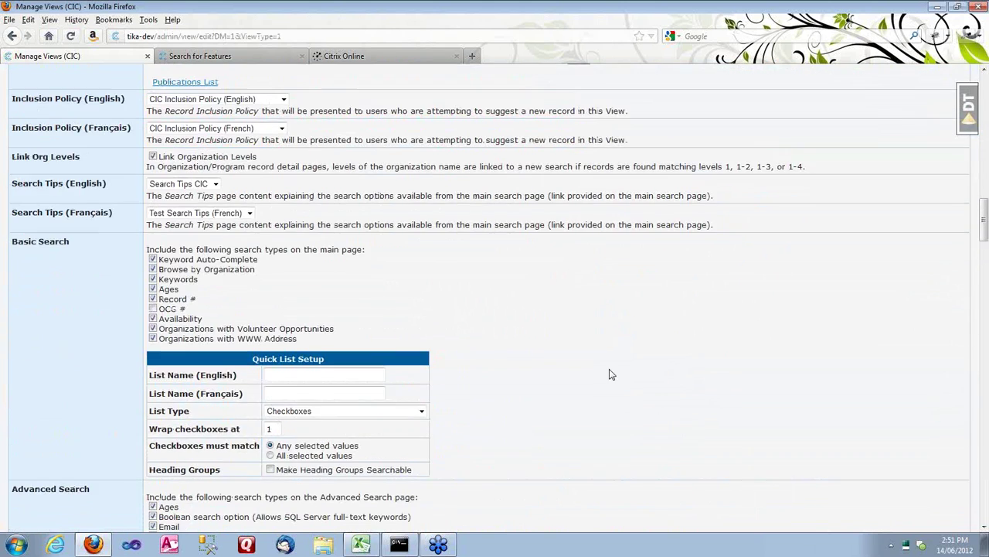
scroll(614, 357, "down", 10)
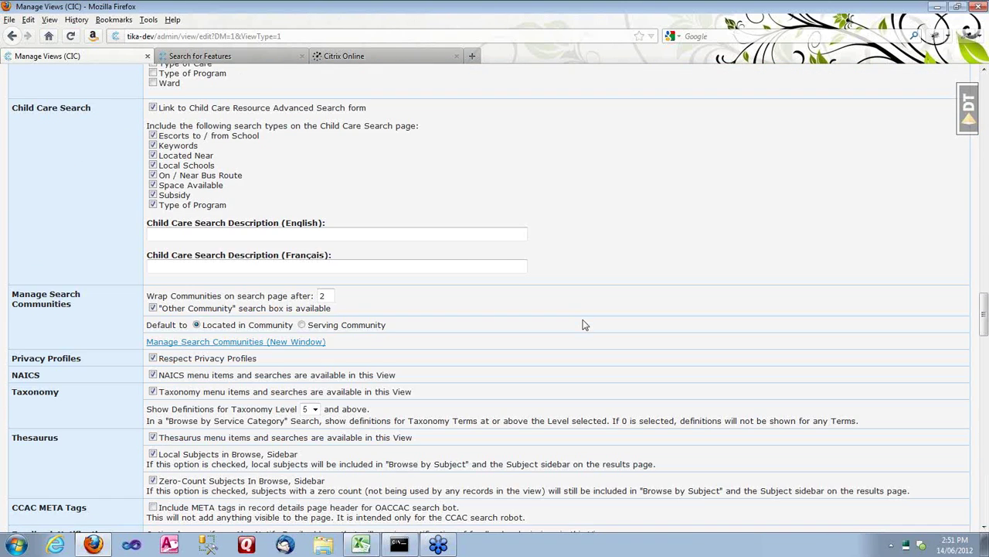
key("slash")
type("social")
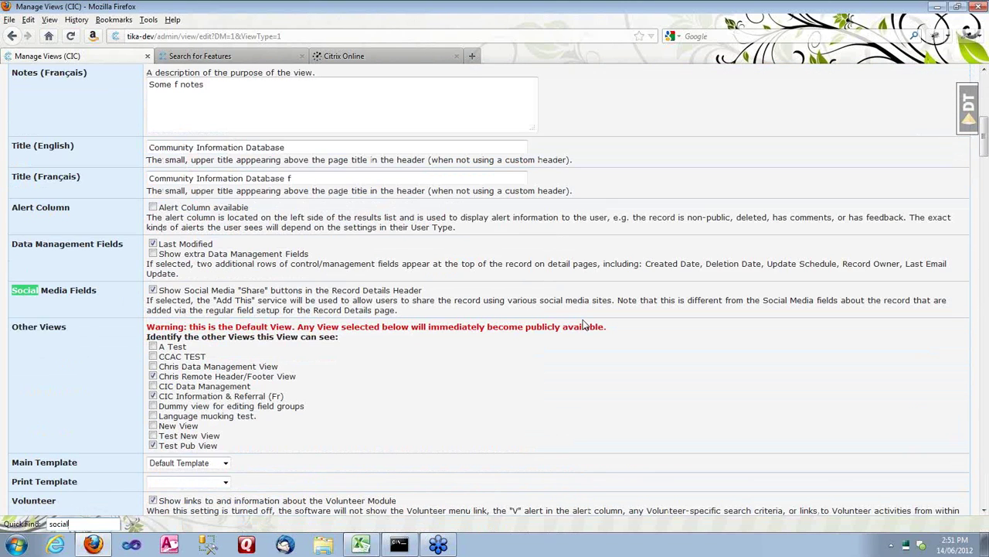
left_click(372, 293)
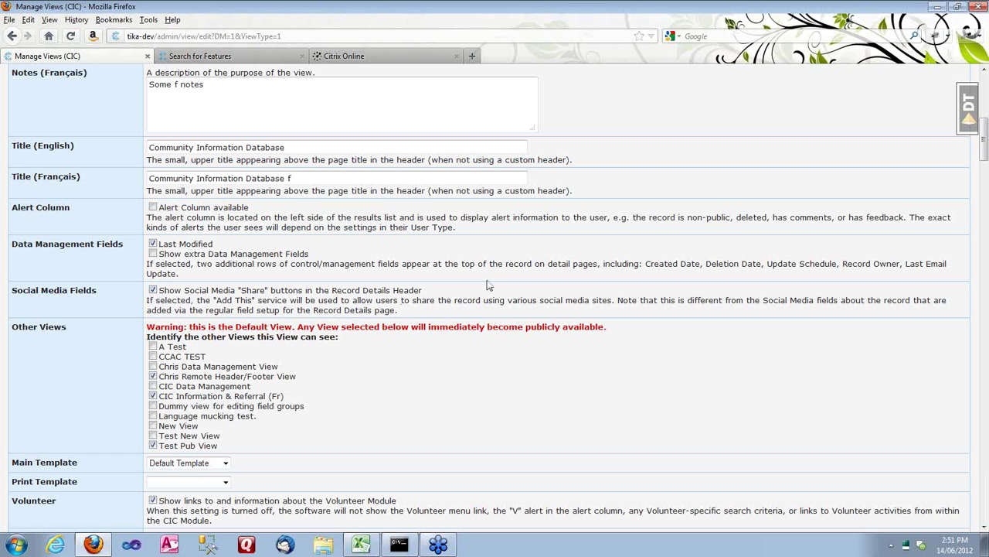
left_click_drag(422, 290, 163, 295)
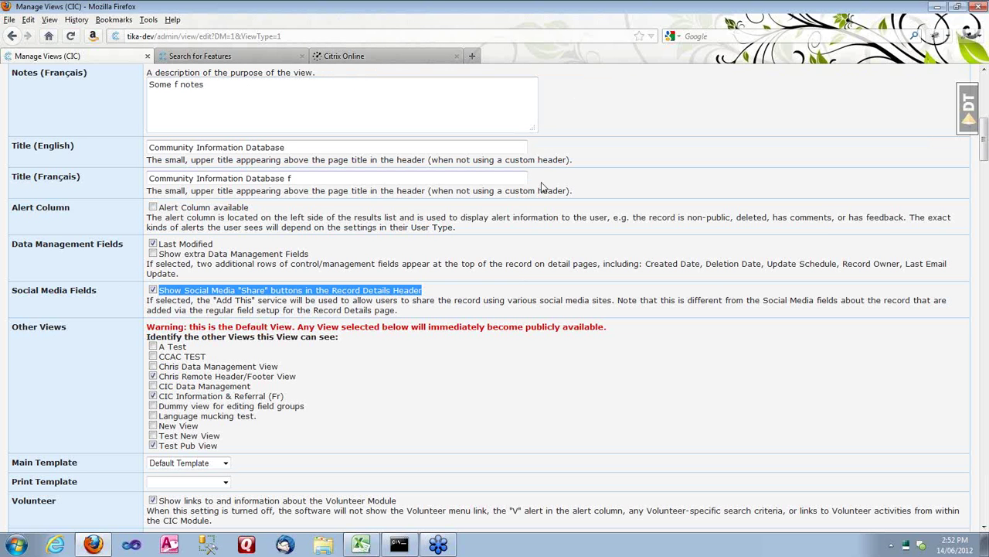
Leave the view settings, browse CIC organizations under the letter R and open the Rainbow Centre [The], The Crash Program record
left_click(12, 35)
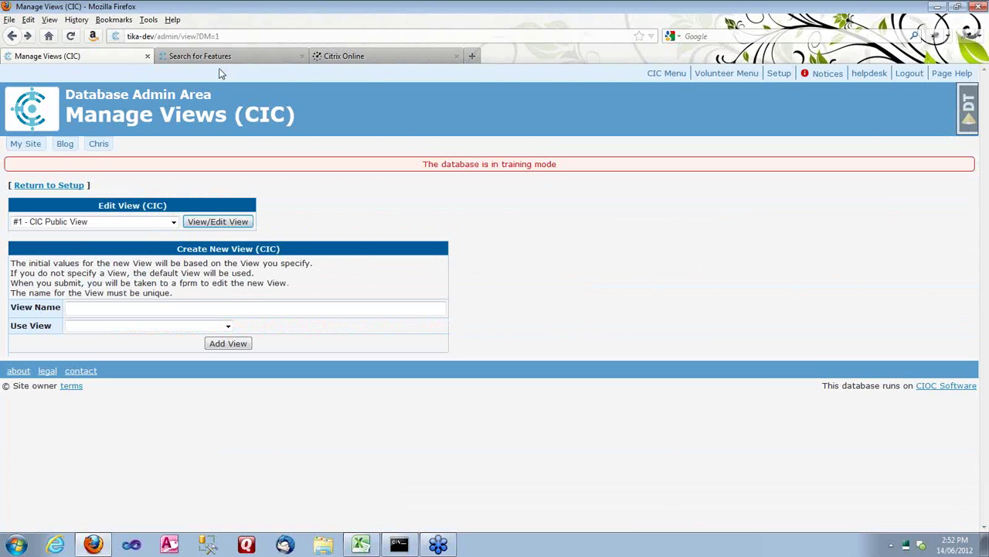
left_click(74, 186)
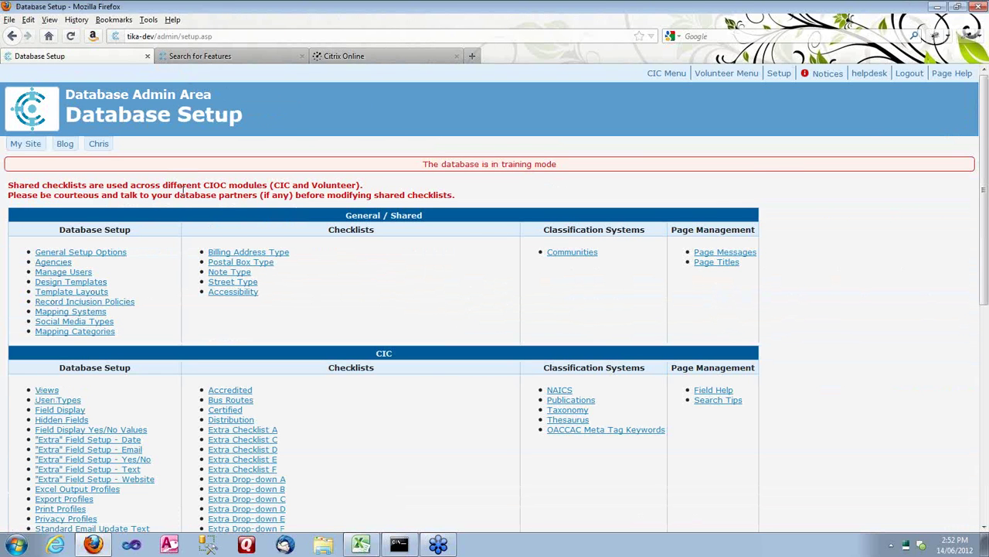
left_click(666, 73)
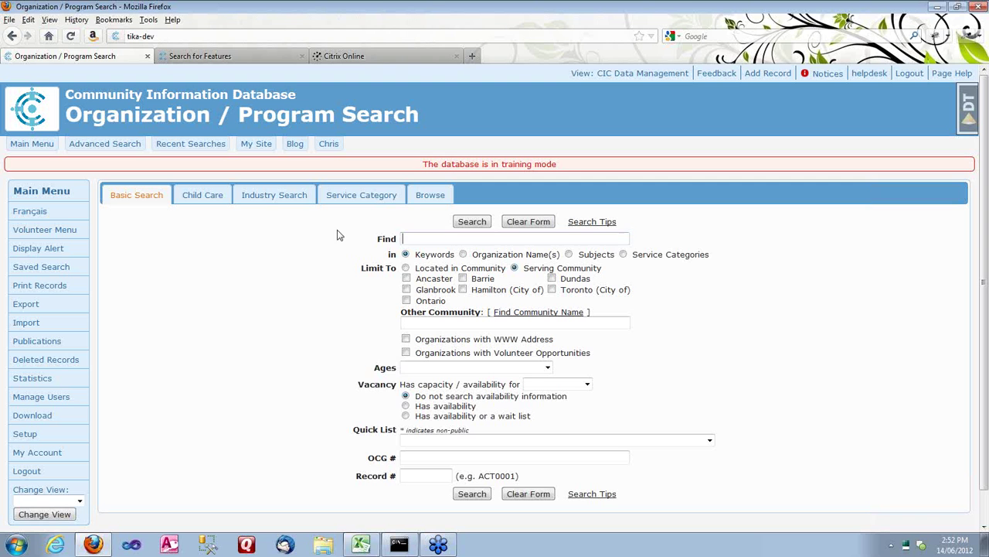
left_click(427, 195)
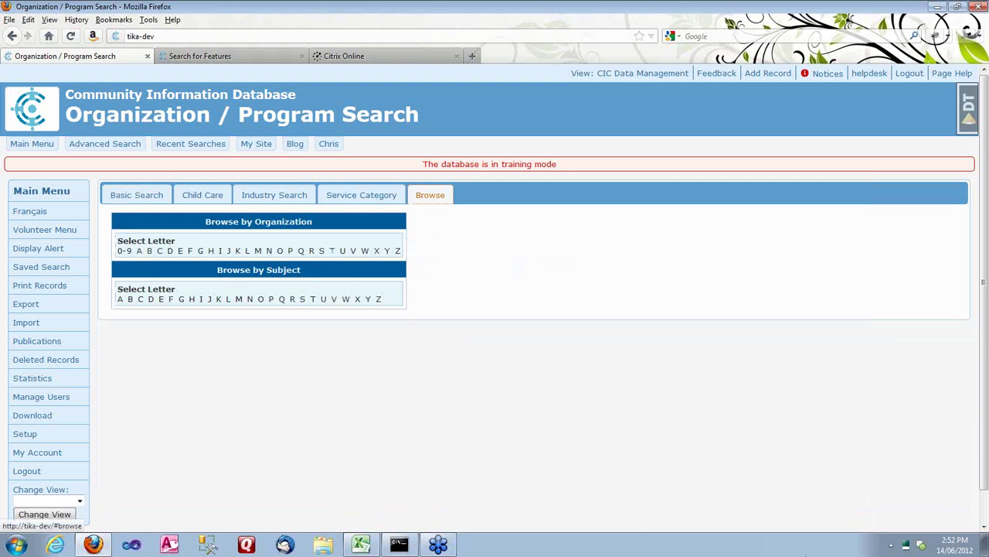
left_click(312, 251)
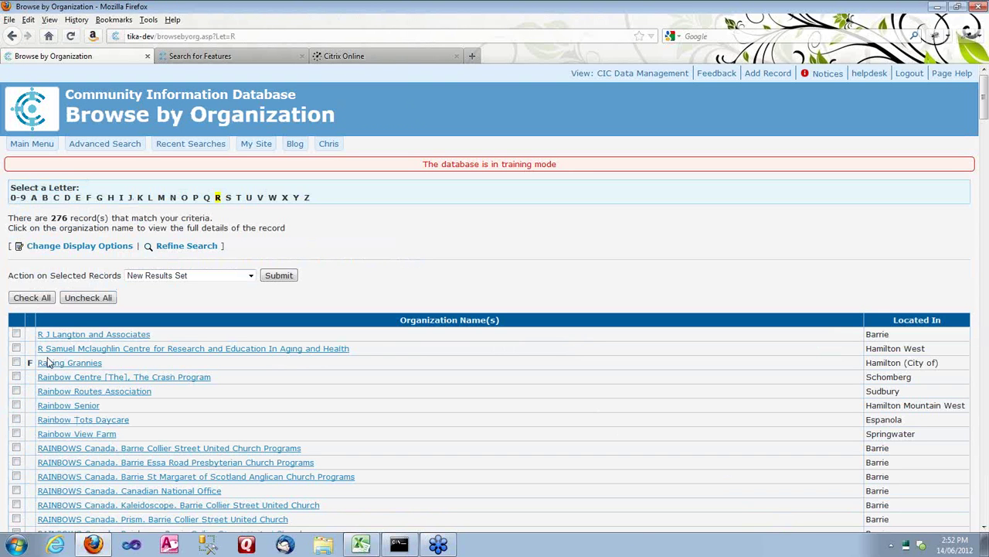
left_click(87, 378)
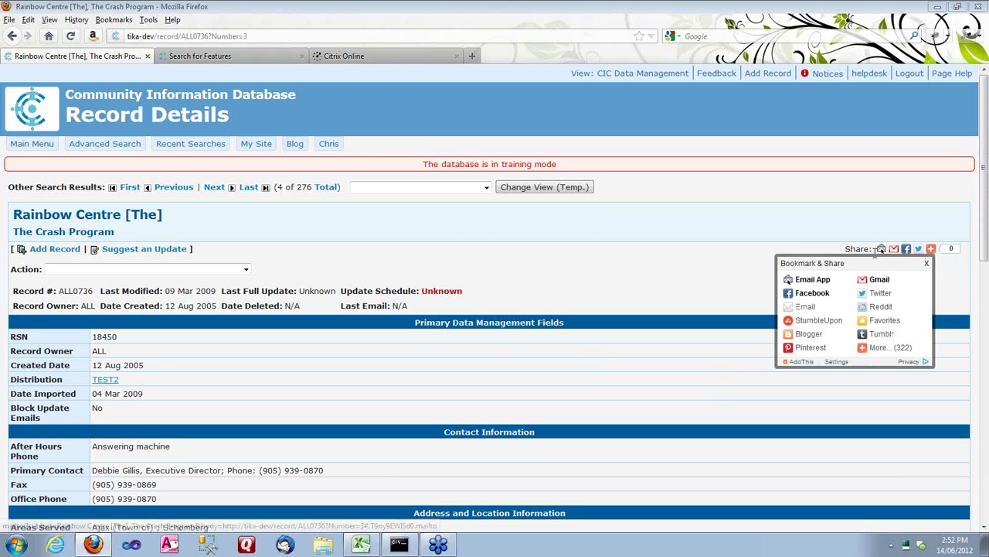
View the record's Bookmark & Share services and the AddThis privacy page, and return to the record
mouse_move(931, 249)
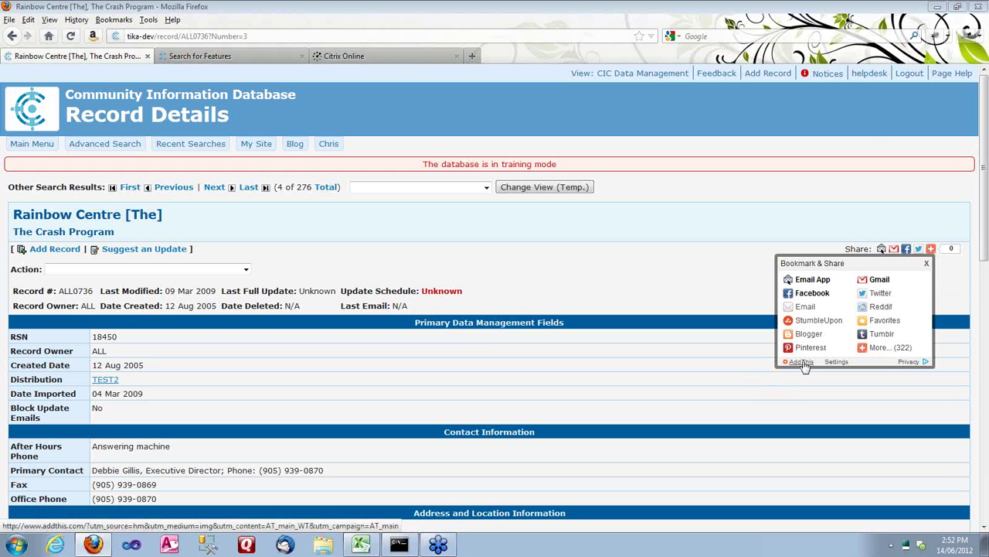
left_click(916, 365)
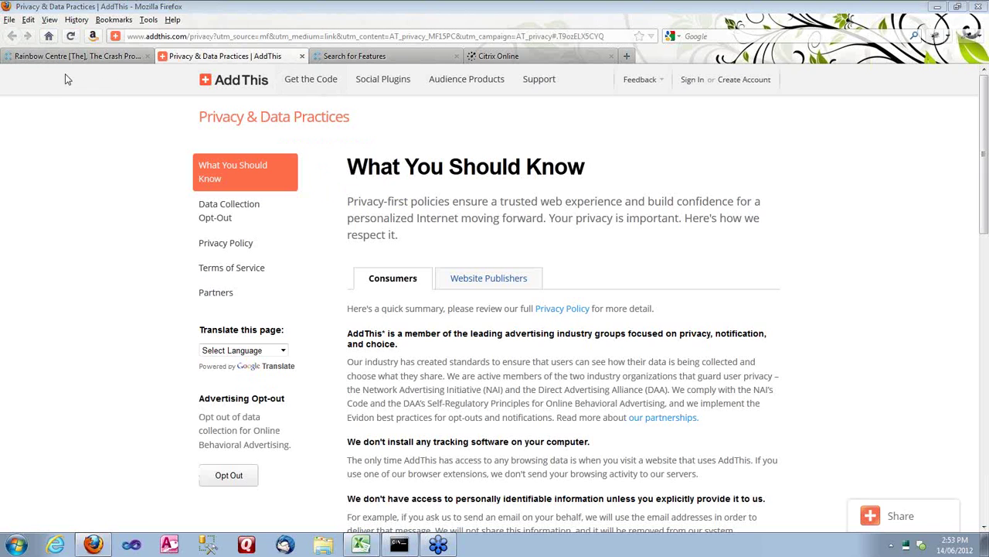
left_click(94, 60)
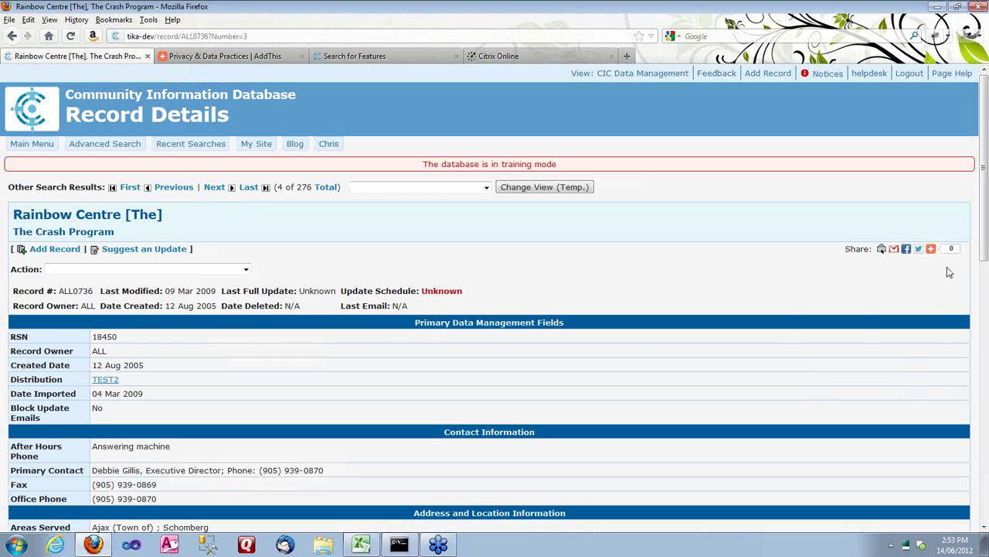
Examine the record's Share options, including Facebook, along with its web address and further record details
mouse_move(931, 253)
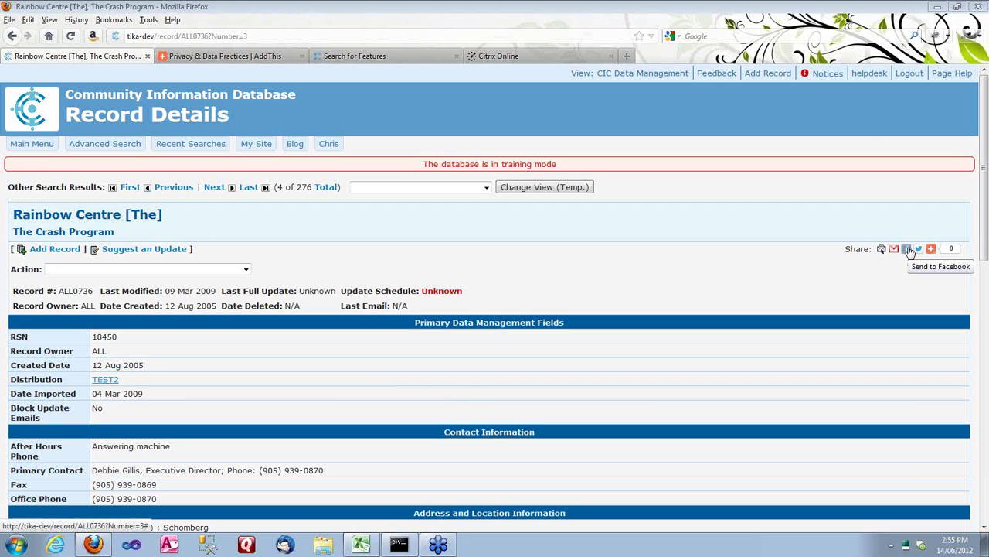
left_click(207, 34)
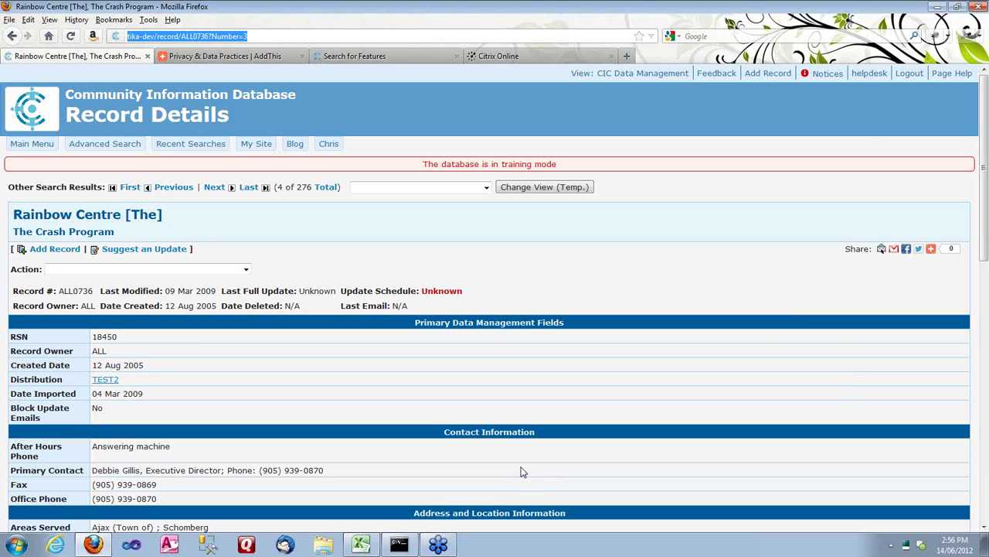
mouse_move(931, 249)
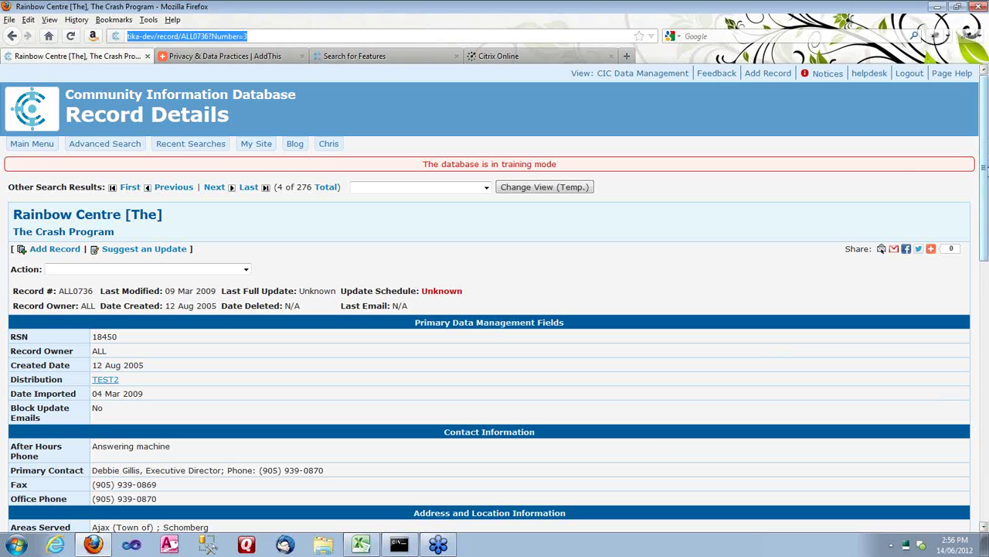
left_click(985, 166)
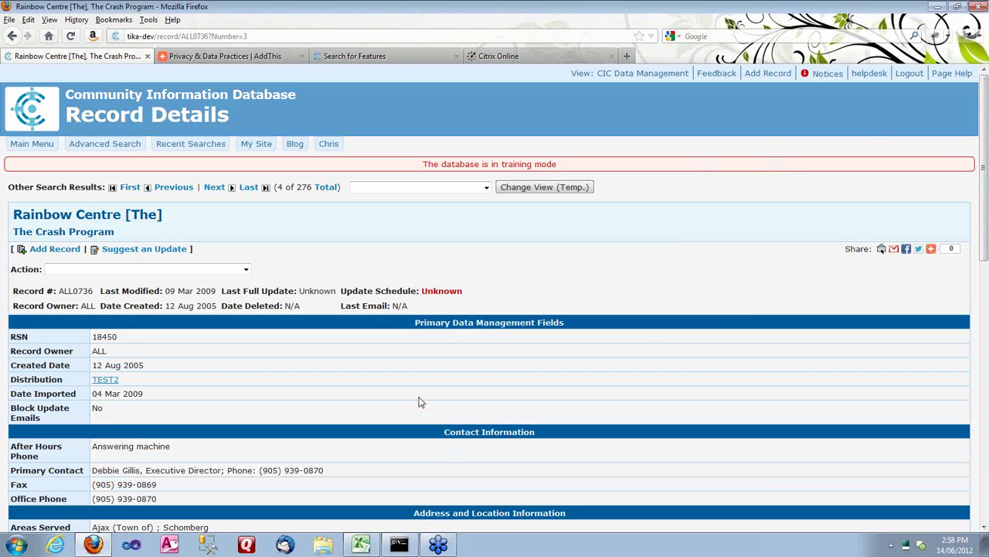
scroll(417, 399, "down", 3)
scroll(414, 400, "down", 3)
scroll(412, 413, "up", 6)
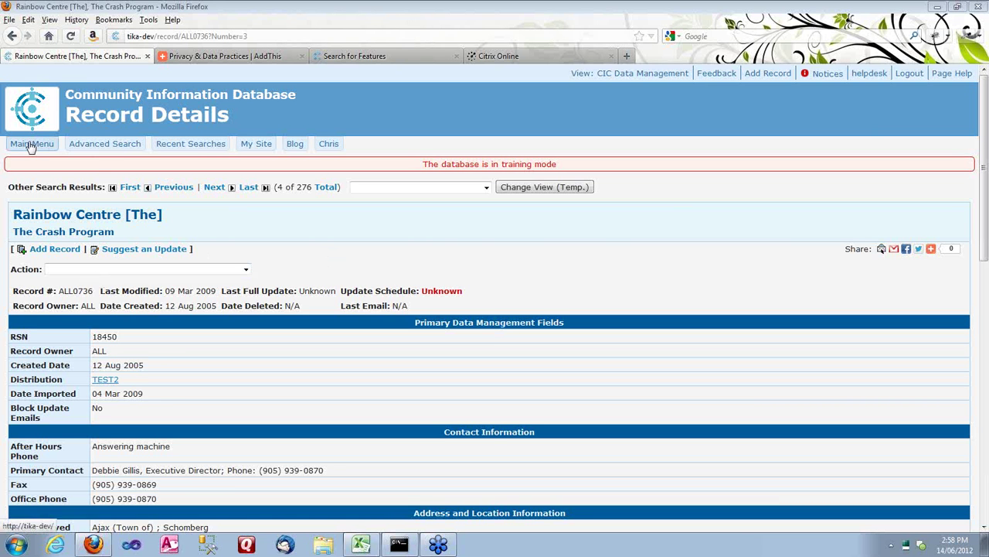
Open Social Media Types from Database Setup, view the available types and select Blogger
left_click(376, 56)
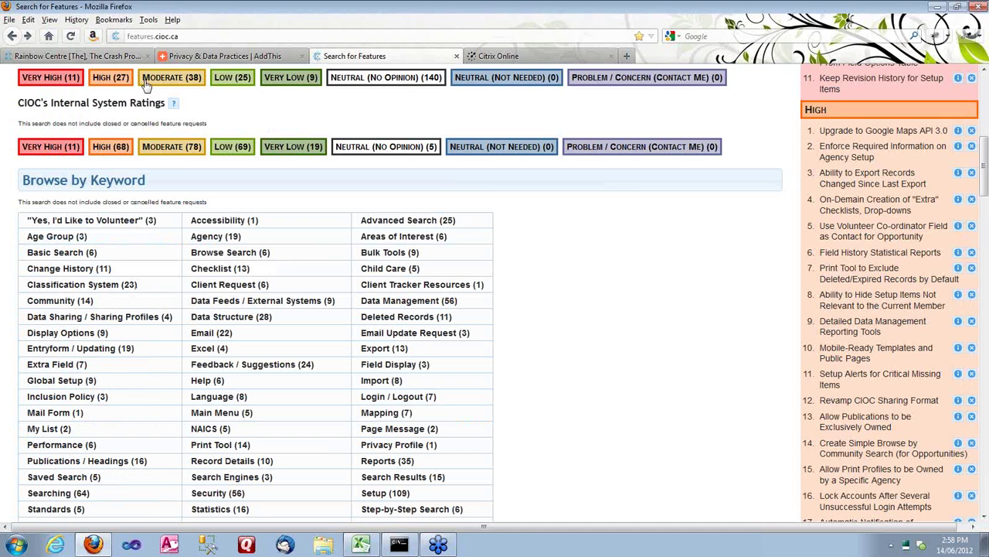
left_click(85, 57)
left_click(32, 148)
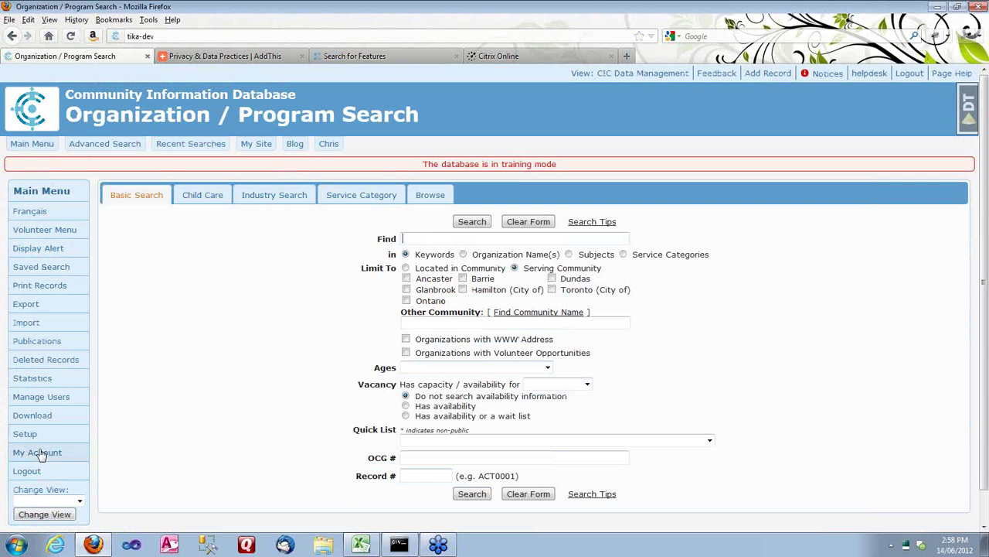
left_click(25, 433)
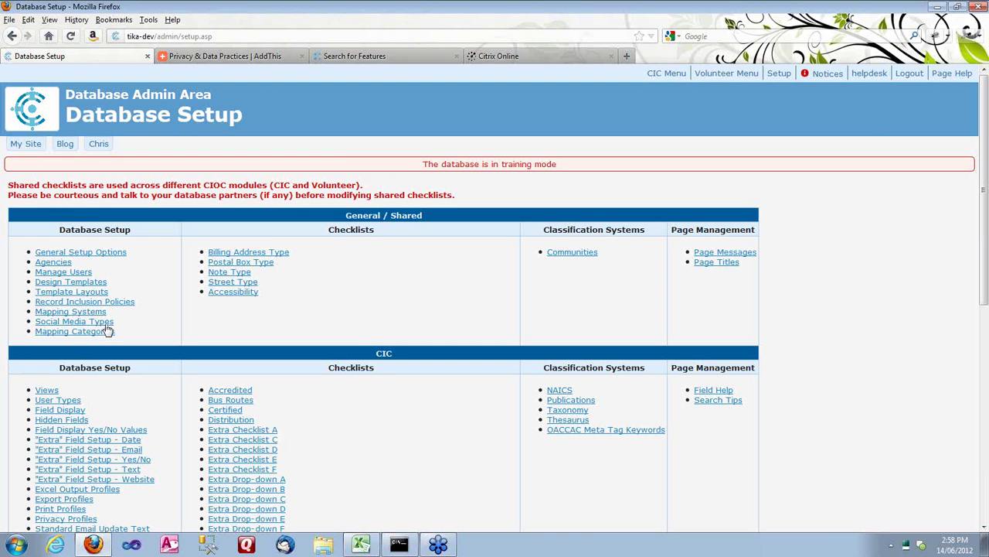
left_click(107, 322)
left_click(88, 222)
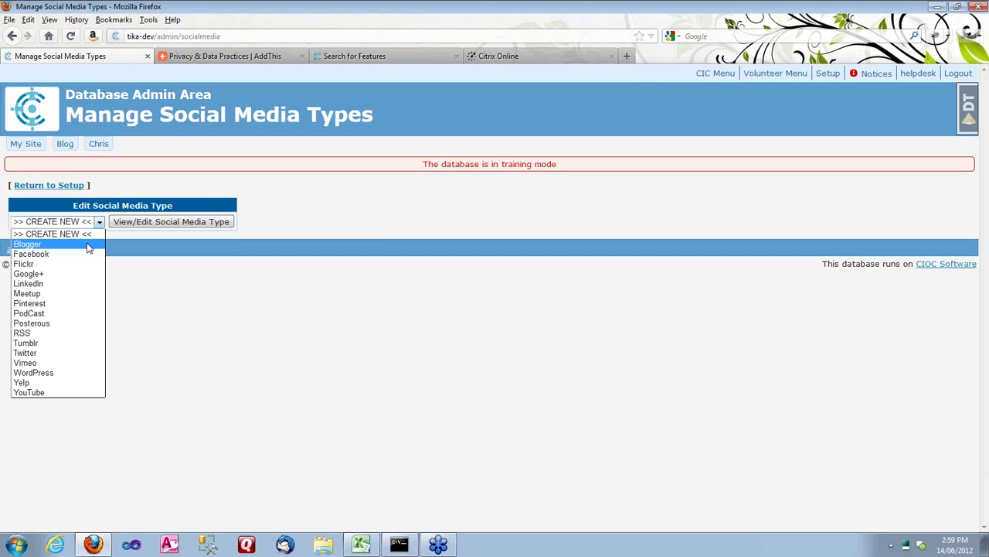
left_click(87, 246)
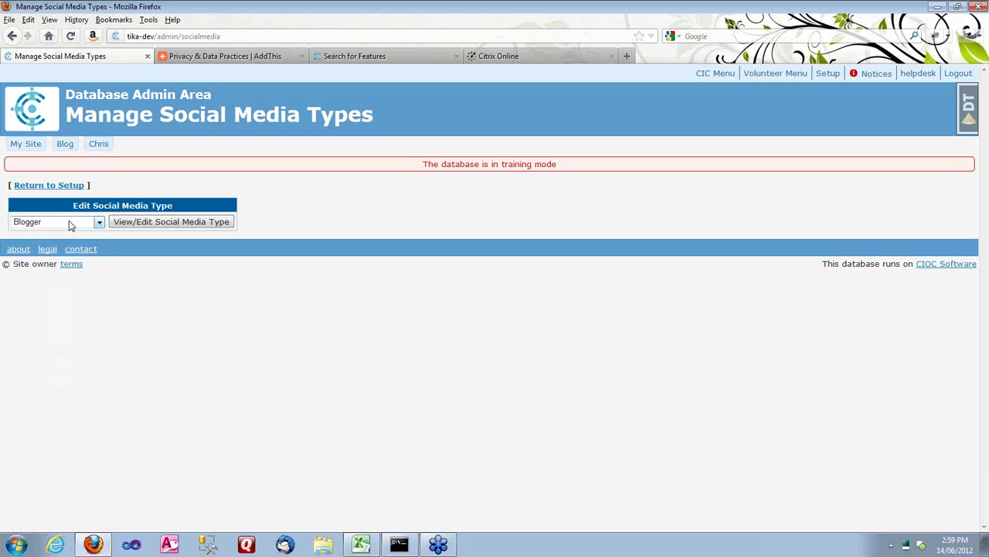
Choose Blogger among the social media types, open it for editing and view its settings
left_click(68, 221)
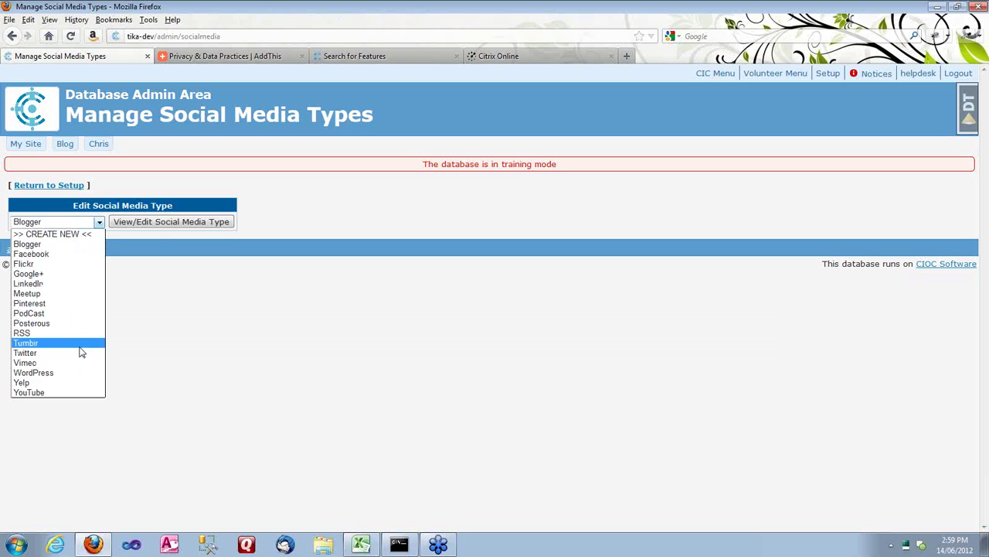
left_click(80, 247)
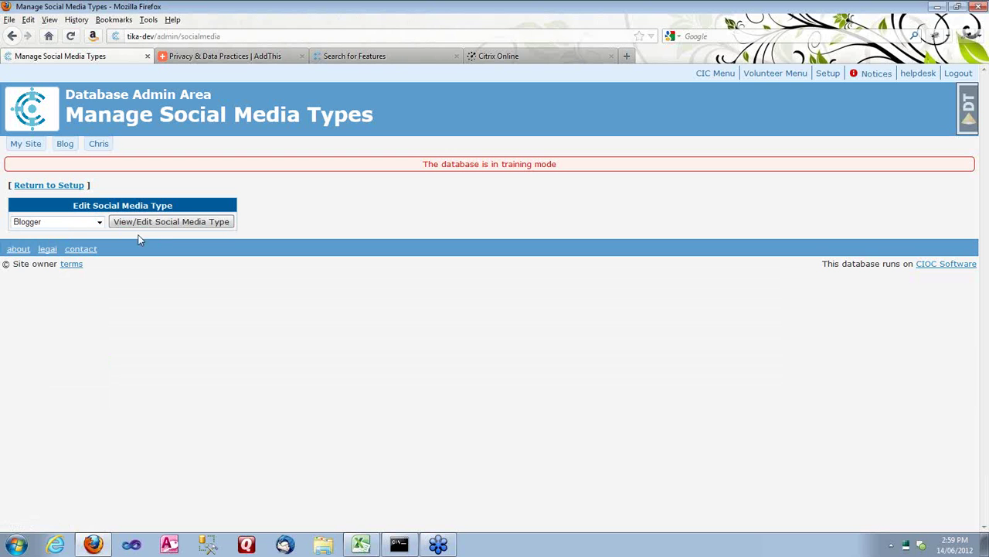
left_click(98, 223)
left_click(97, 244)
left_click(194, 222)
scroll(625, 254, "down", 1)
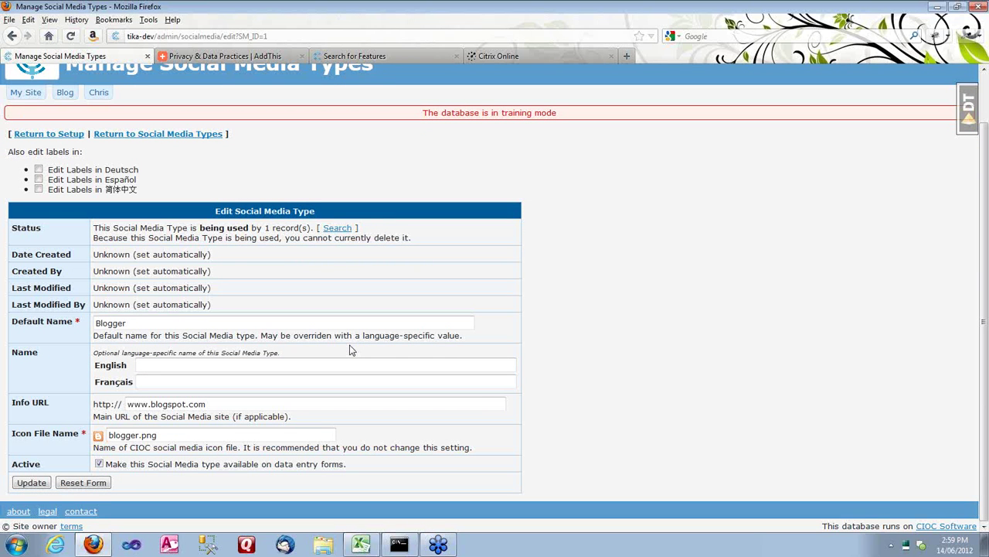
Return to the social media types, open Meetup and view its settings
left_click(192, 135)
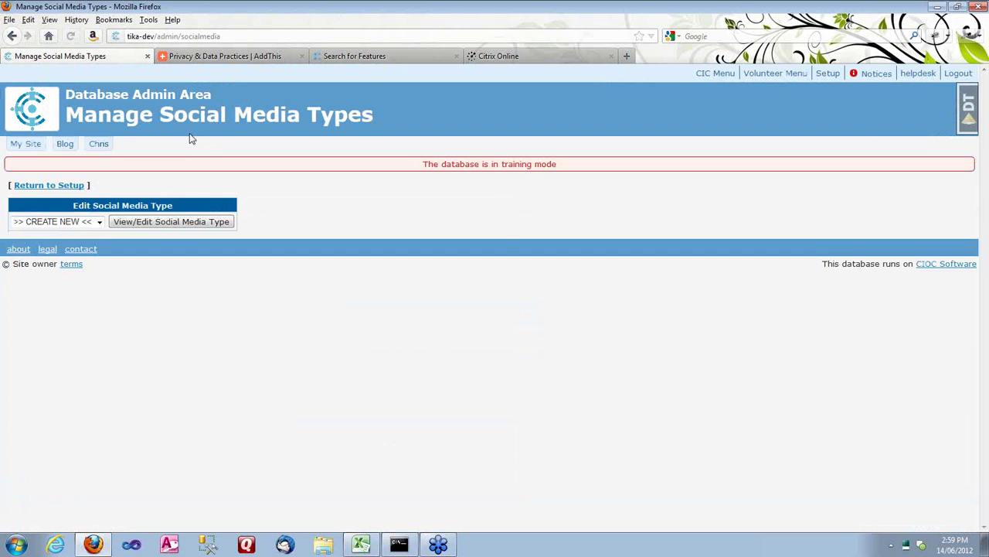
left_click(85, 221)
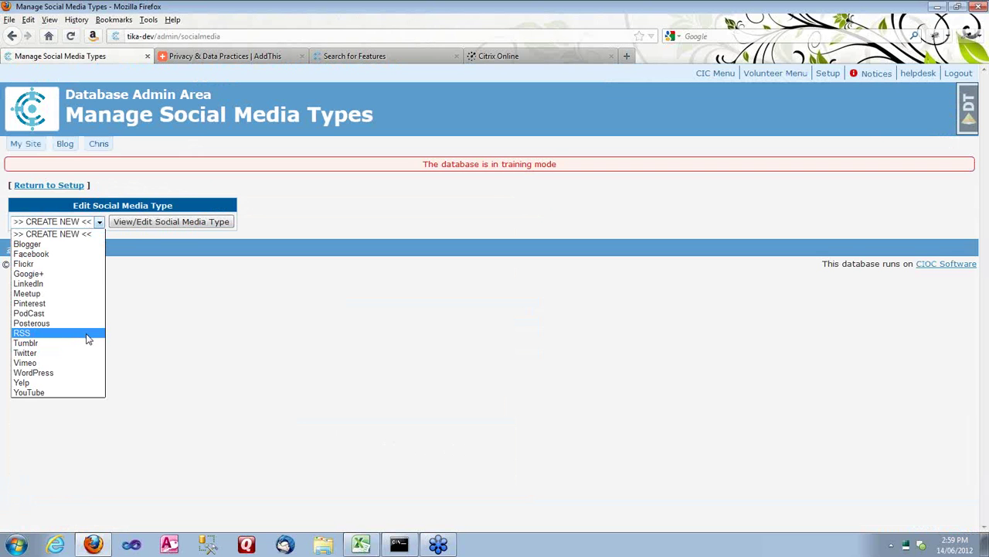
left_click(78, 294)
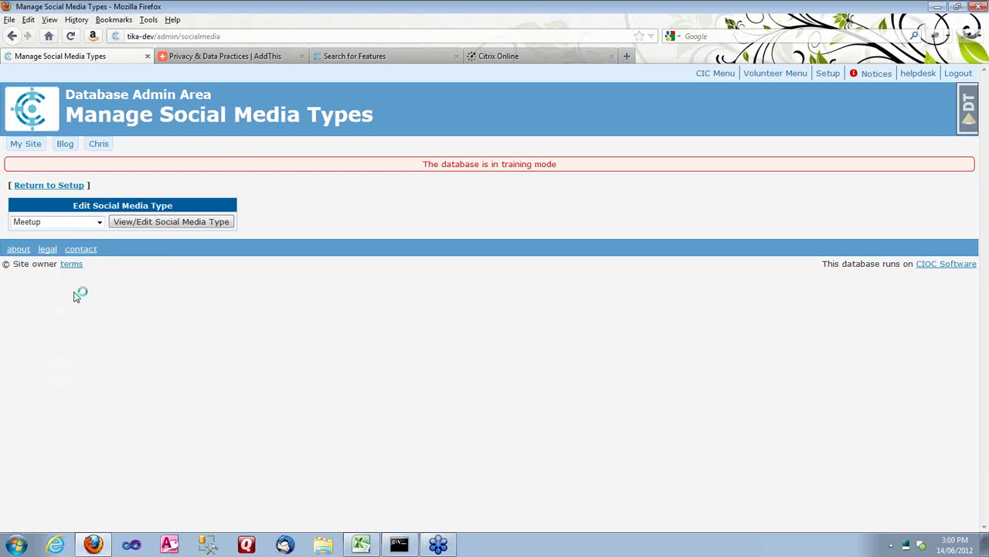
left_click(138, 231)
scroll(158, 474, "down", 2)
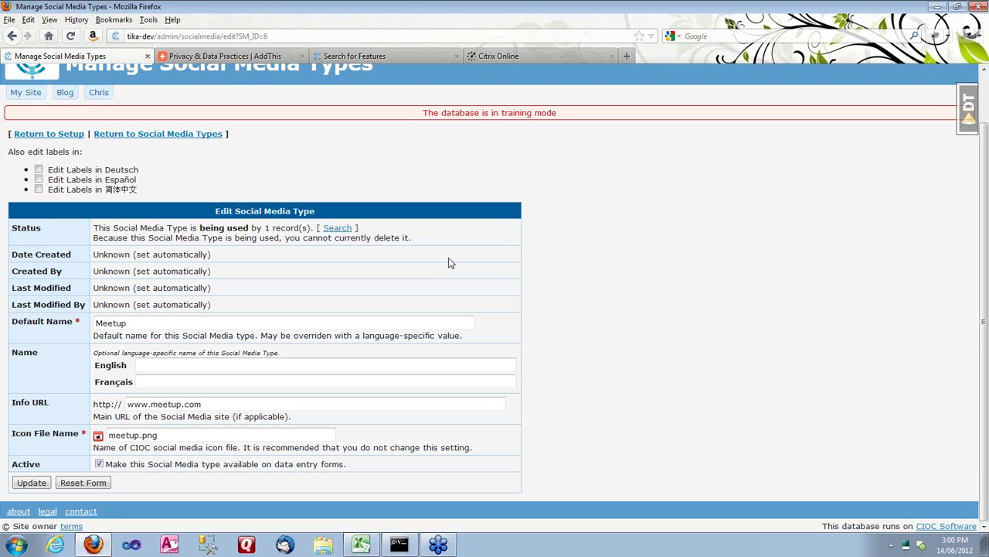
Leave the social media types for Database Setup and open the CIC Advanced Search form
left_click(72, 136)
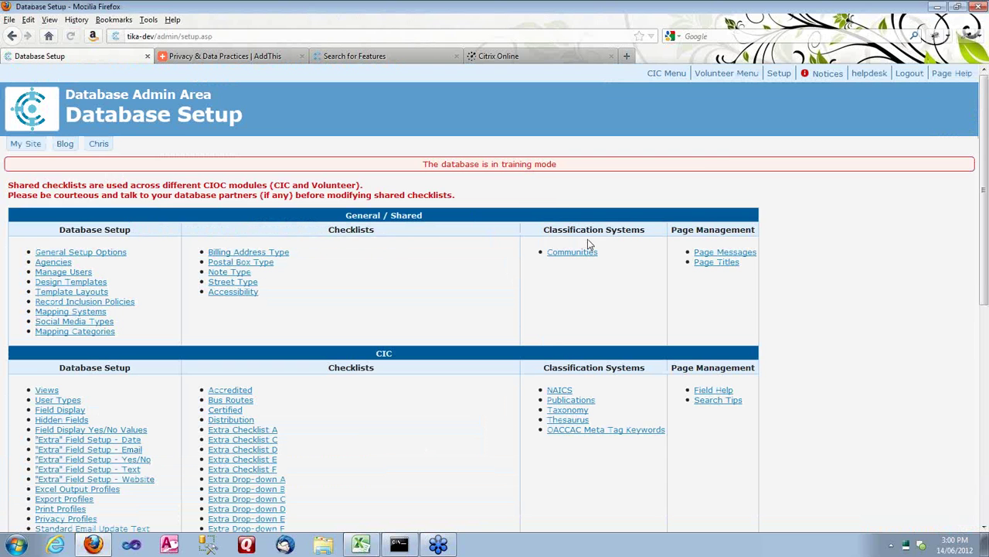
left_click(670, 74)
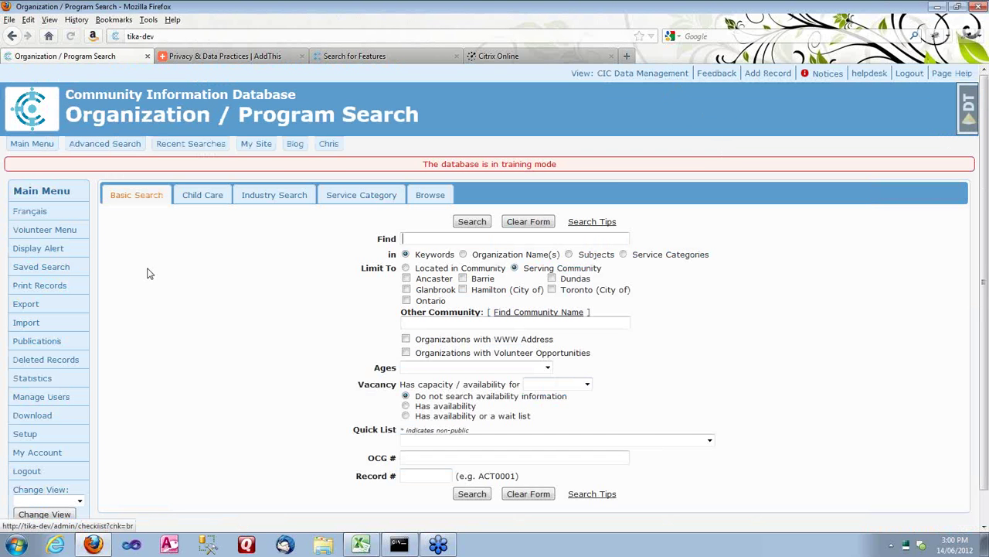
left_click(96, 145)
Set the first custom field criterion to Social Media with the condition Is Not Null
scroll(325, 430, "down", 15)
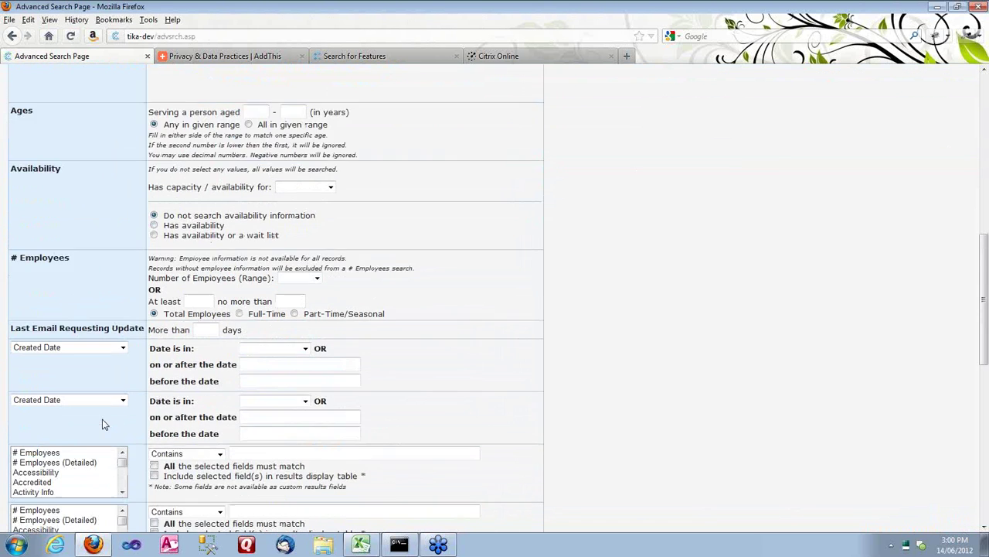
left_click(62, 298)
key("s")
key("Down")
key("Down")
key("Down")
key("Down")
key("Down")
key("Down")
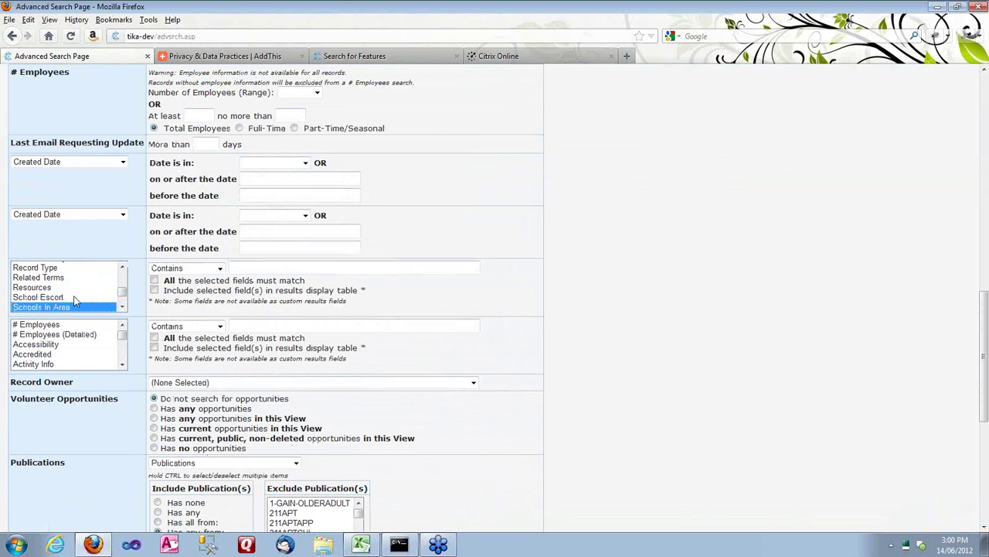
key("Down")
key("Down")
key("Down")
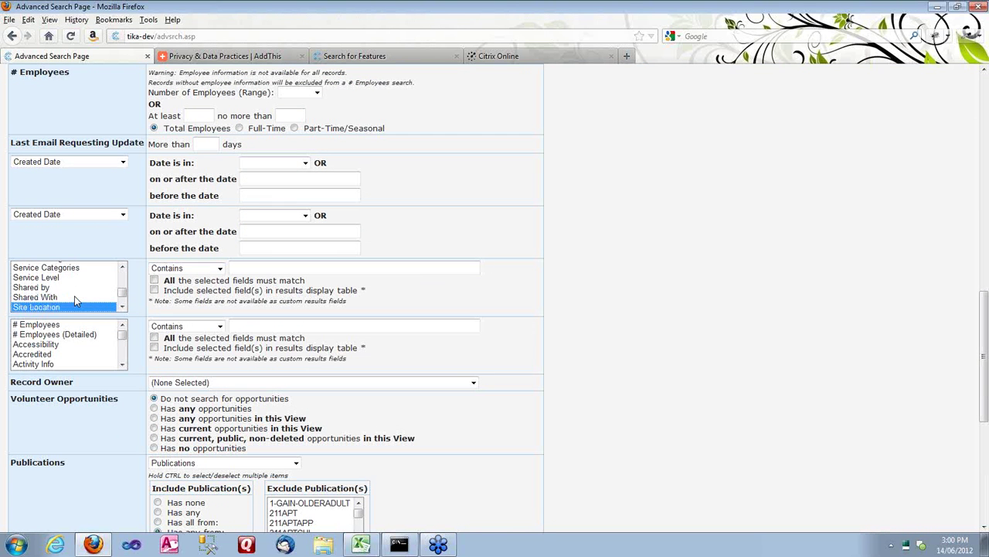
left_click(205, 268)
left_click(189, 310)
Add the Social Media checklist to the advanced search criteria and bring its include and exclude lists into view
scroll(711, 309, "down", 8)
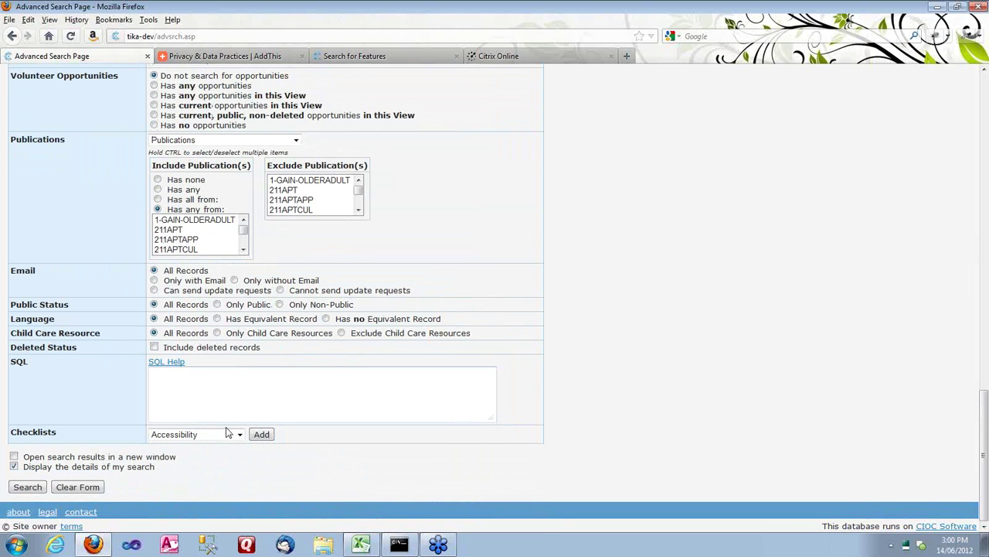
left_click(239, 433)
left_click_drag(244, 269, 257, 373)
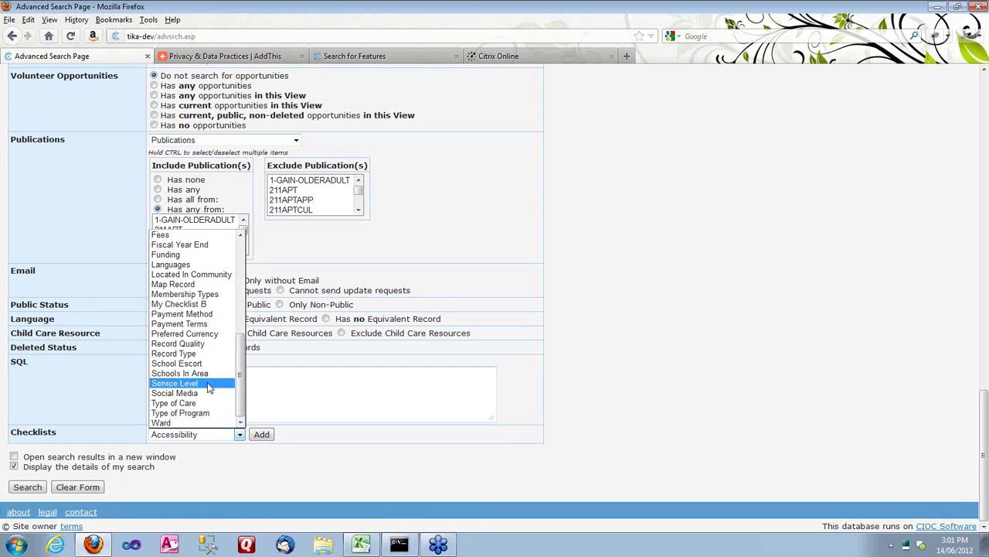
left_click(175, 392)
left_click(261, 434)
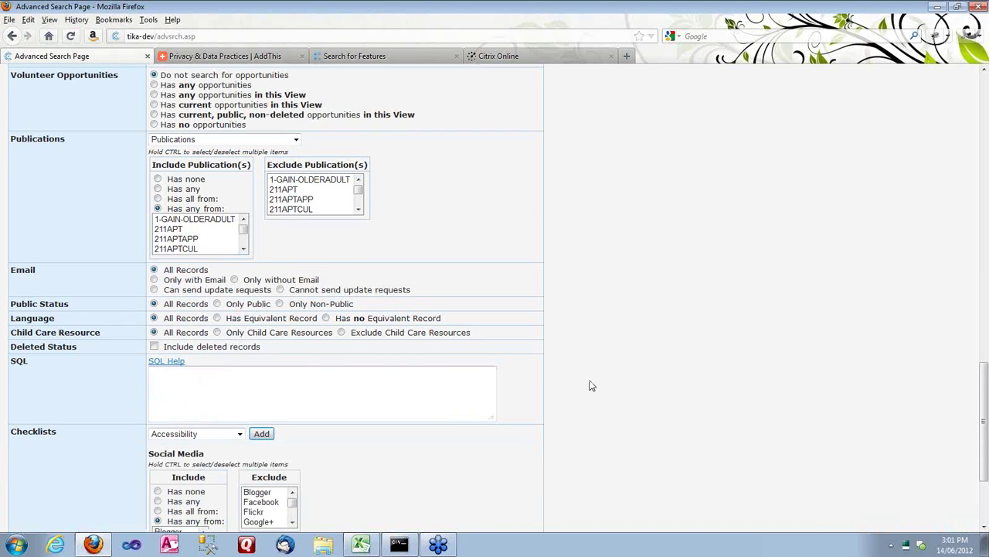
scroll(589, 387, "down", 3)
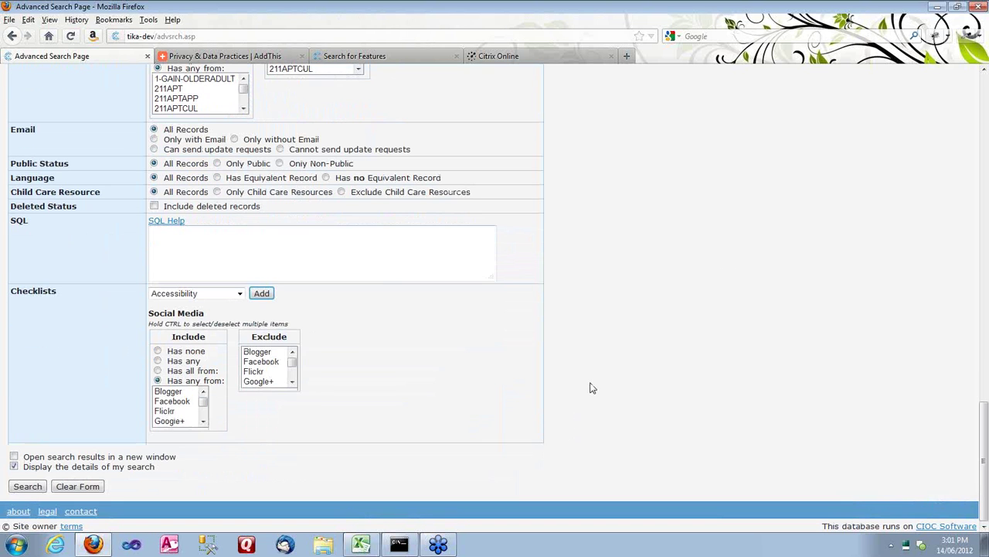
Select Facebook among the included social media types, clear the selection again and view the remaining types
left_click(171, 402)
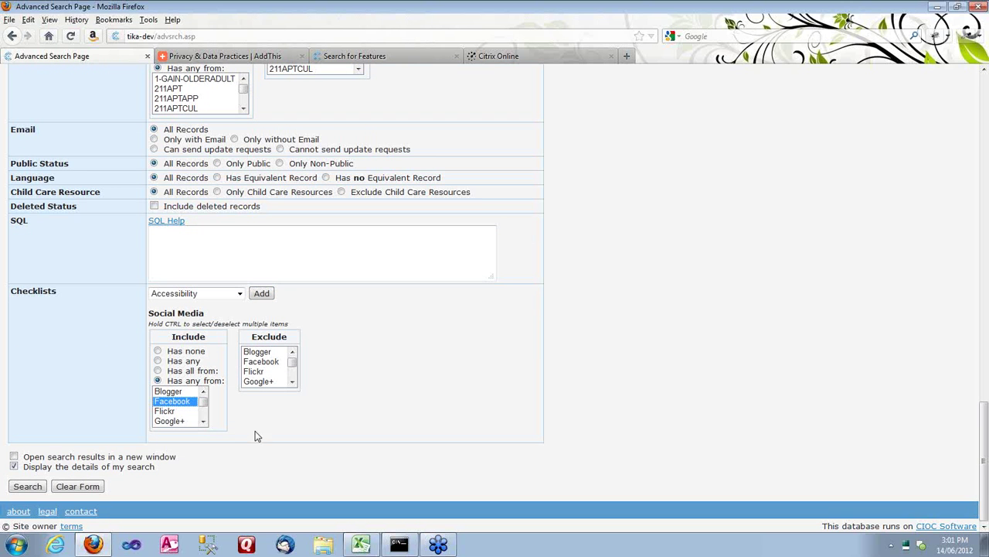
left_click(186, 403, "ctrl")
left_click_drag(205, 398, 203, 410)
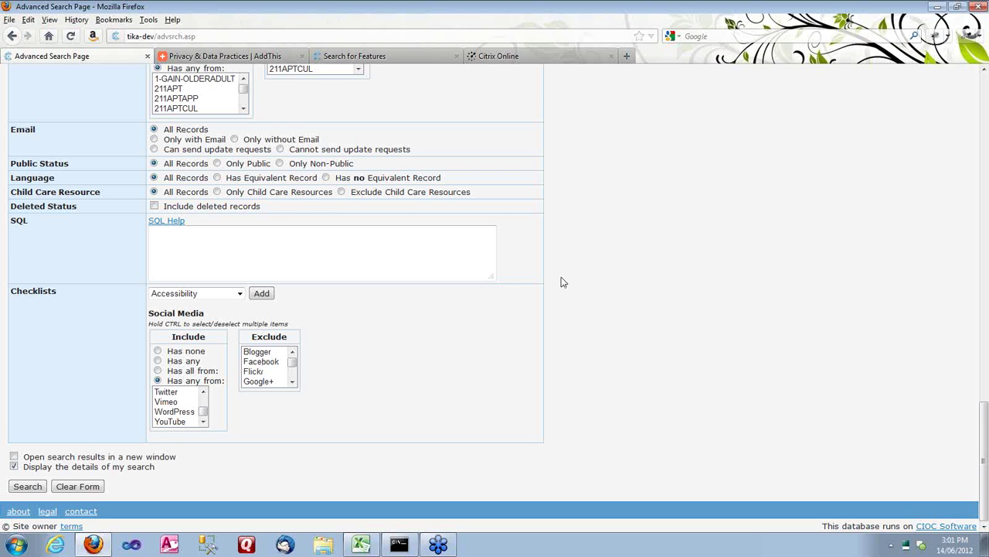
Check the Social Media criterion, run the search, open "A social media test record" and view its social media links
scroll(561, 281, "up", 6)
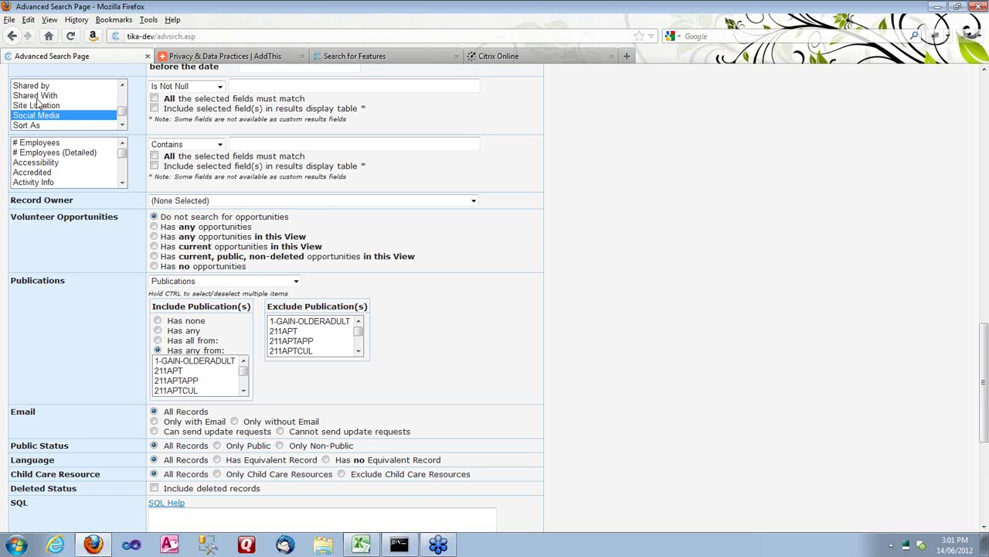
scroll(198, 442, "down", 6)
left_click(27, 485)
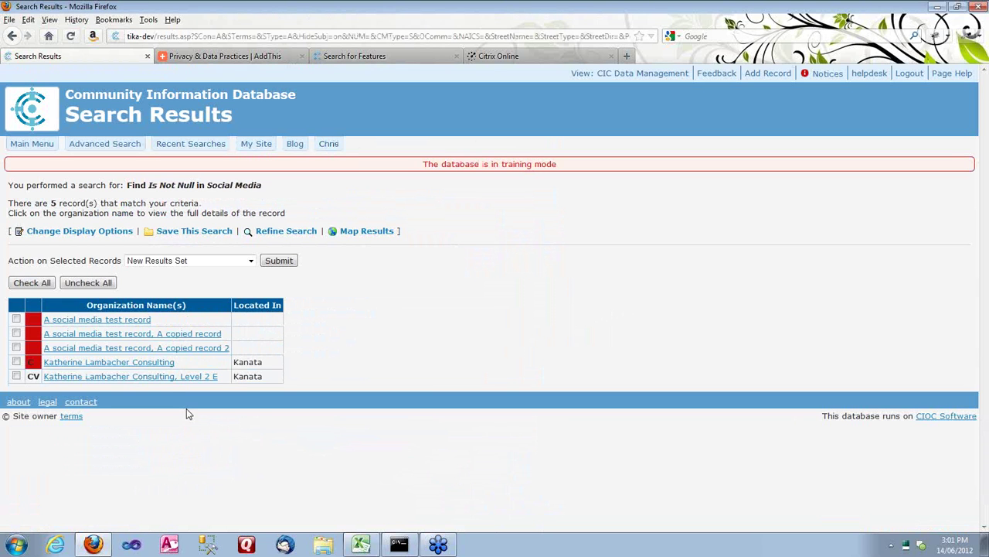
left_click(130, 319)
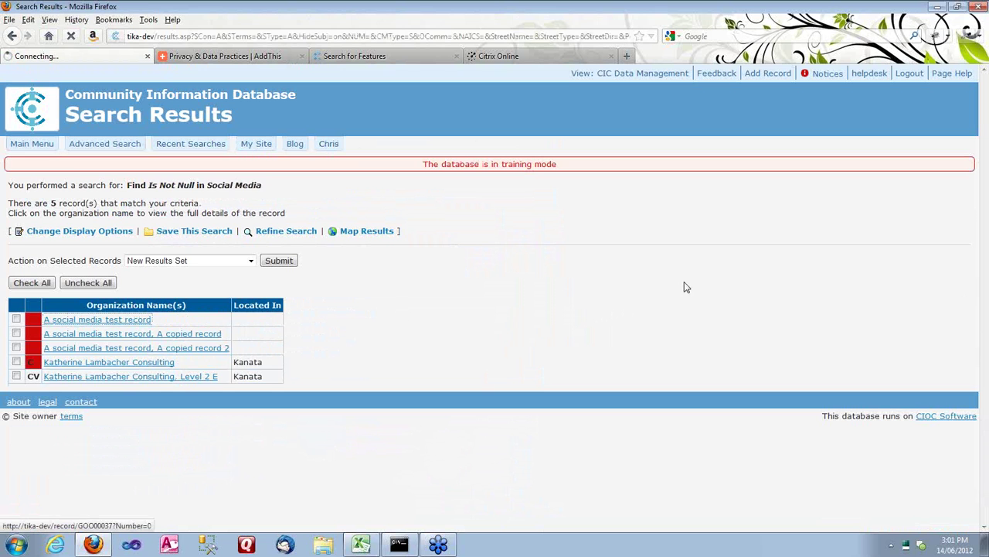
scroll(662, 288, "down", 4)
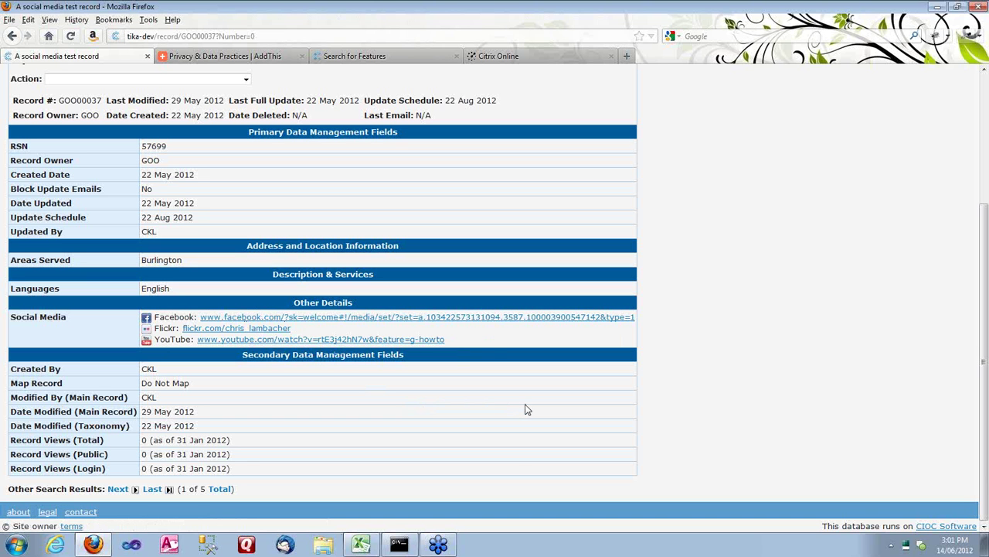
scroll(503, 347, "up", 4)
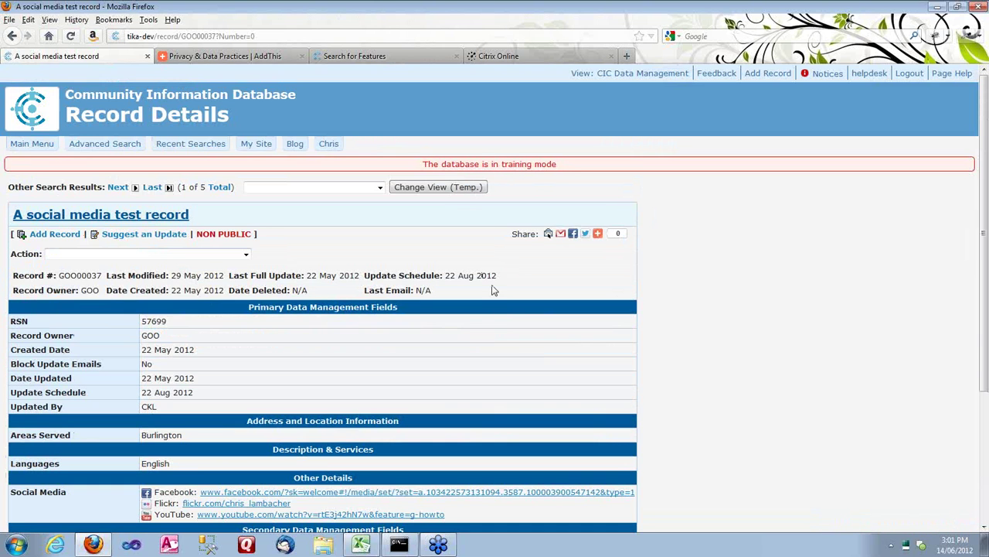
scroll(581, 258, "down", 4)
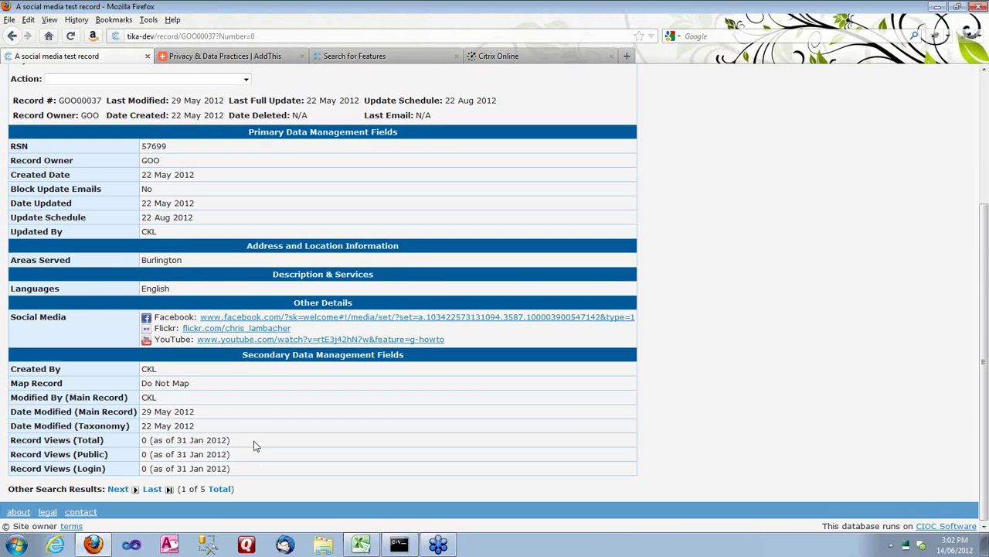
Open the record's Update Record form and find its Social Media field by searching the page for "social media"
scroll(252, 442, "up", 2)
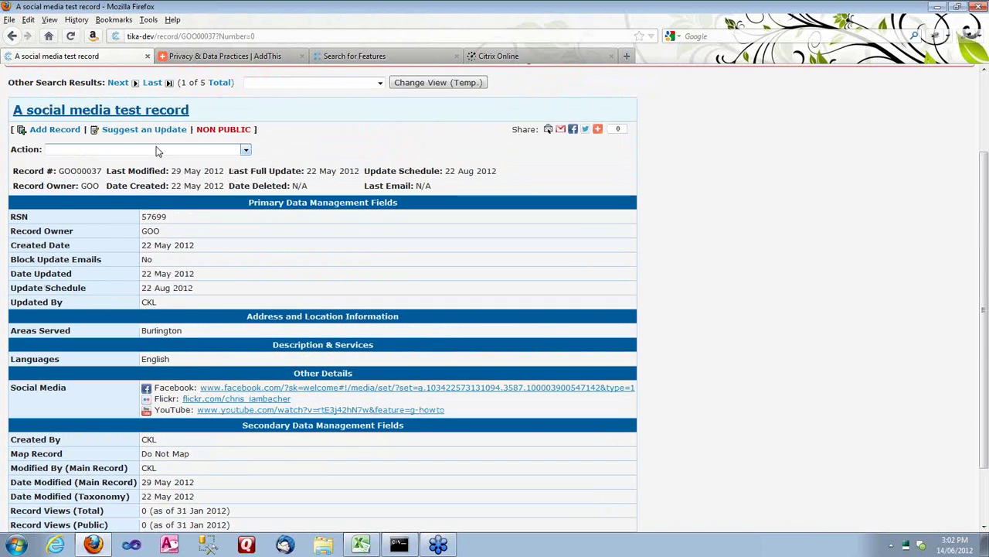
left_click(154, 150)
left_click(87, 178)
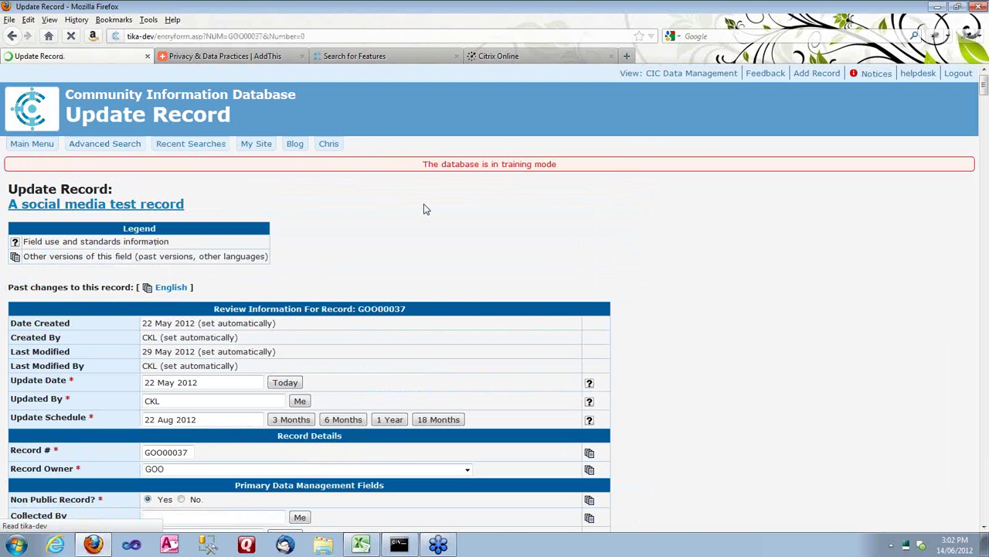
type("social med")
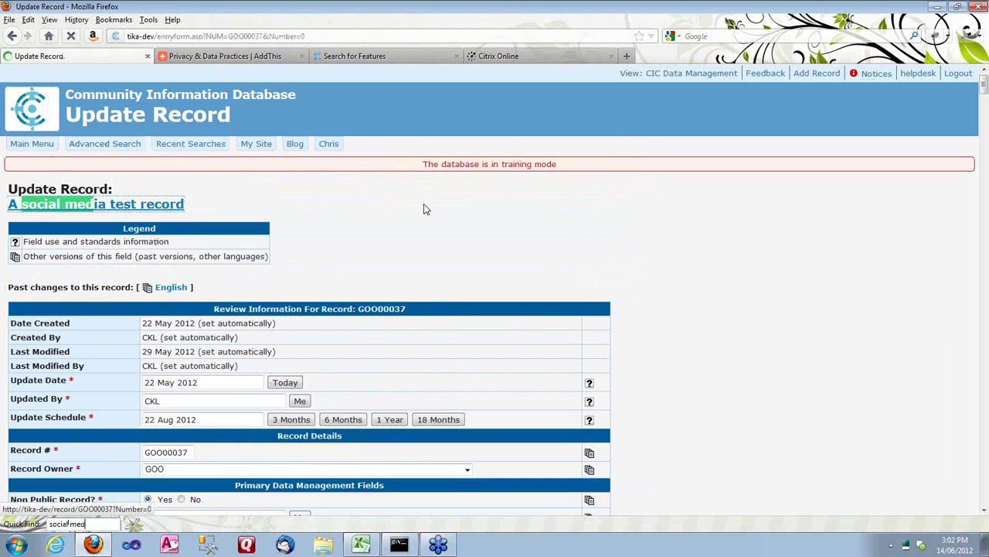
type("ia")
key("F3")
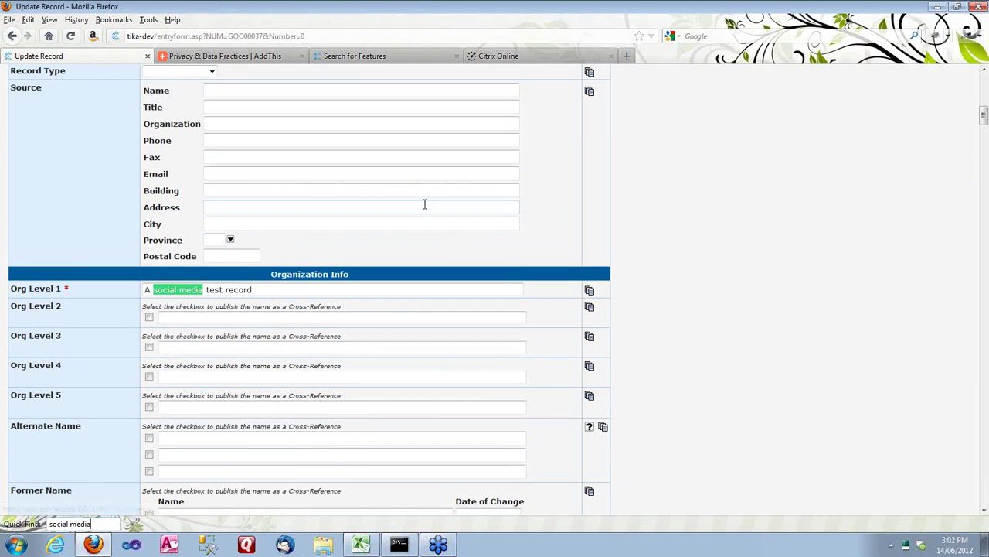
key("F3")
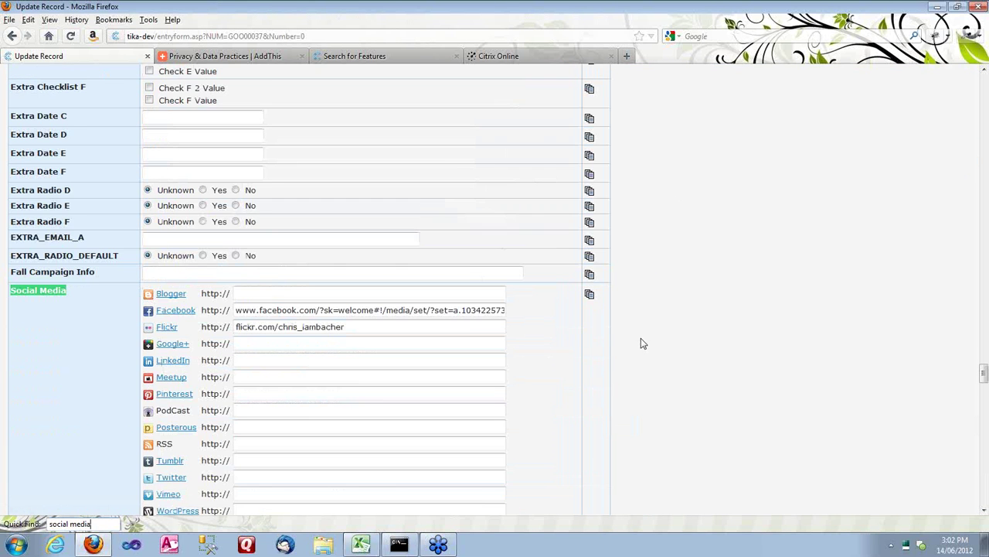
scroll(641, 338, "down", 3)
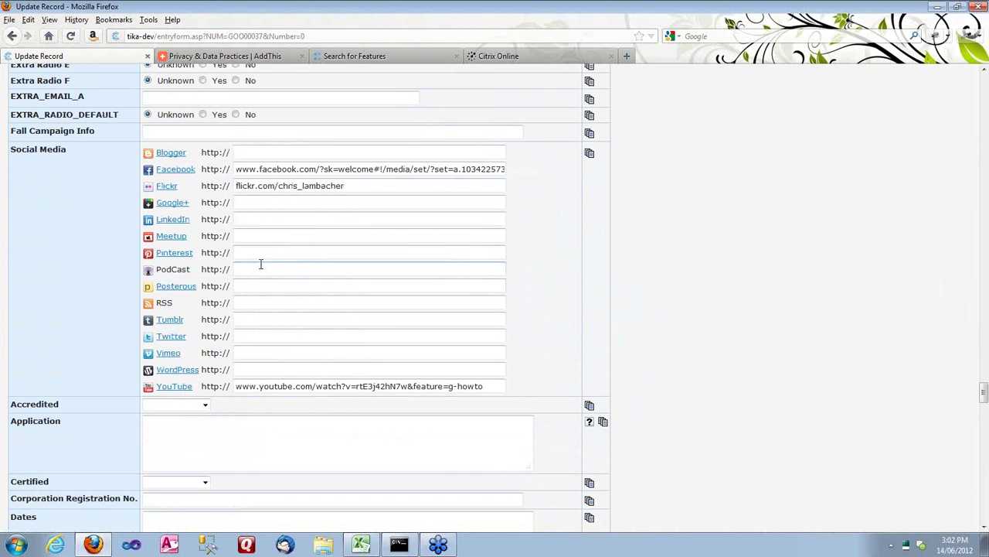
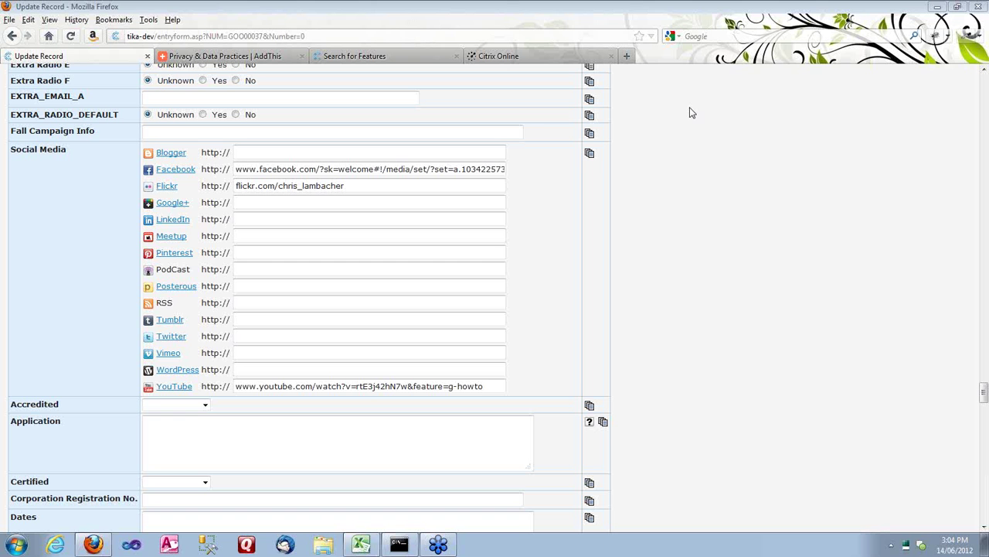
Return to the record, open its Suggest an Update form and find the Social Media field by searching the page for "social medi"
left_click(303, 219)
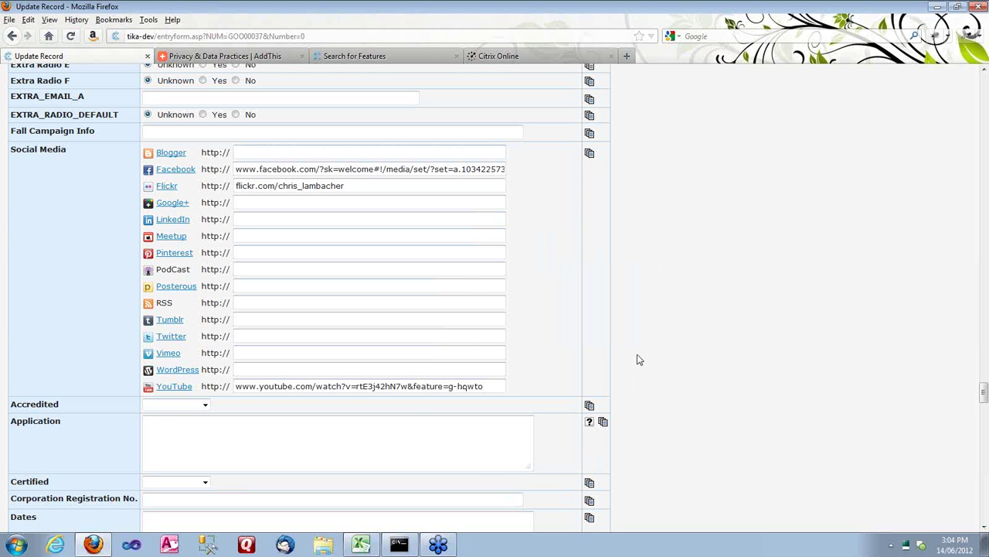
key("Return")
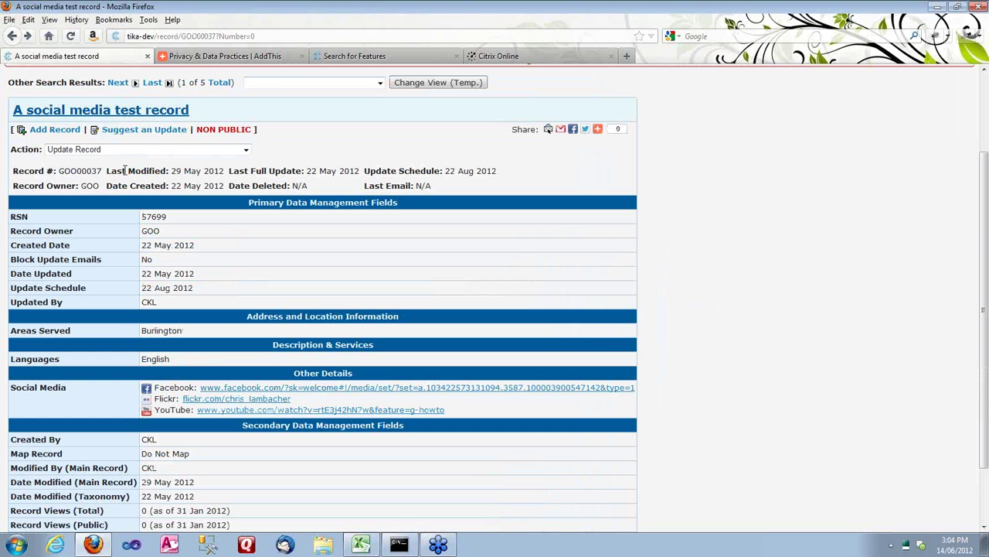
left_click(131, 130)
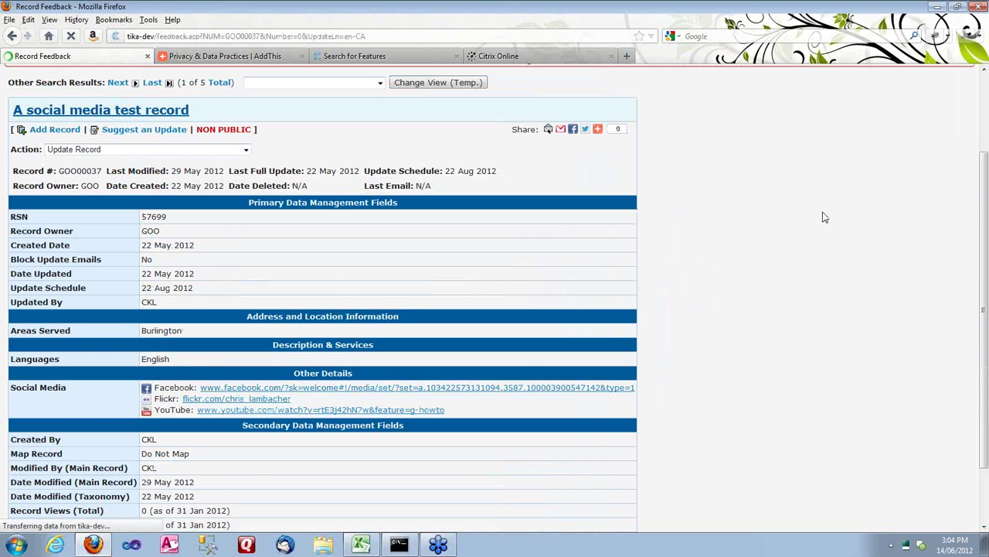
key("slash")
type("social me")
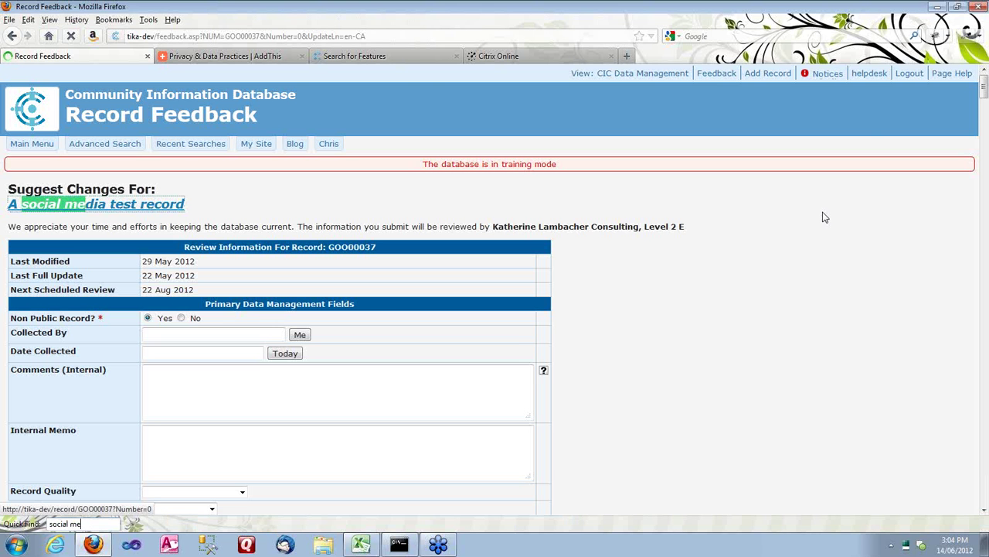
type("di")
key("ctrl+g")
key("ctrl+g")
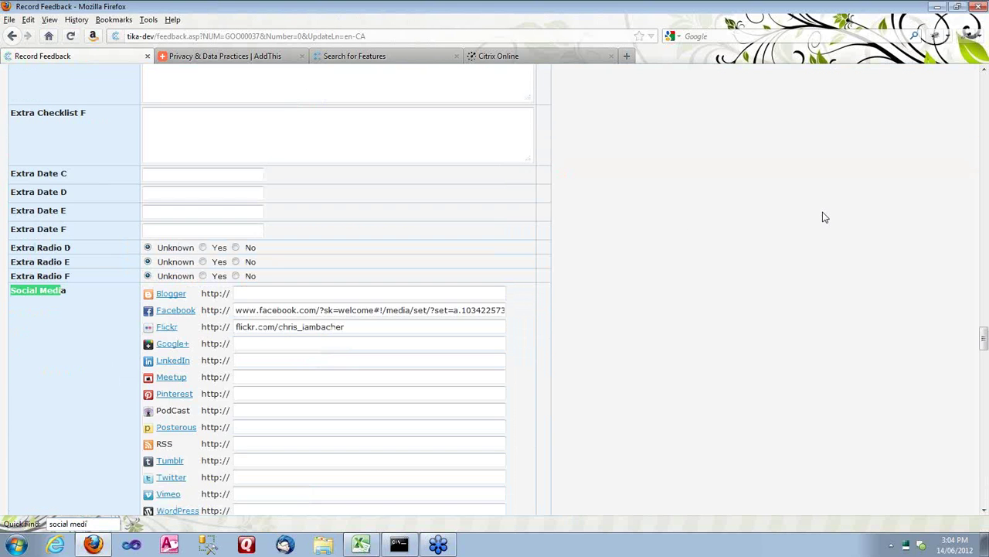
scroll(801, 223, "down", 5)
scroll(563, 276, "up", 2)
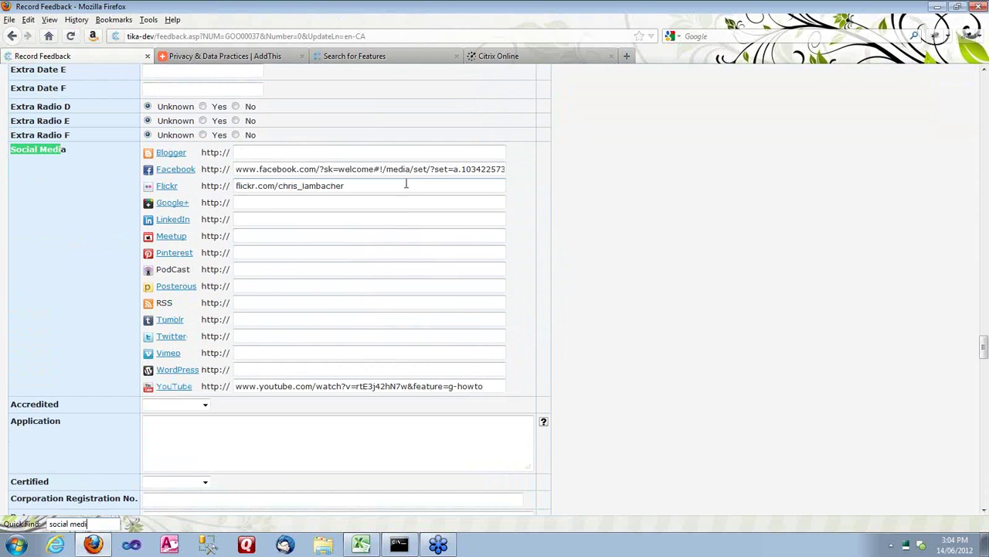
Place the cursor in the empty RSS address field and in the PodCast address field of the Social Media list
left_click(441, 301)
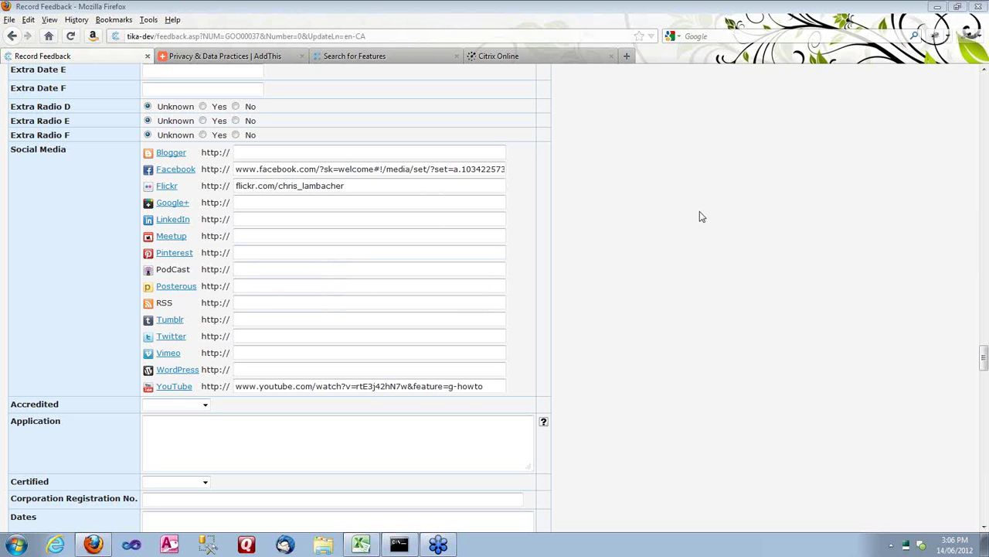
left_click(258, 304)
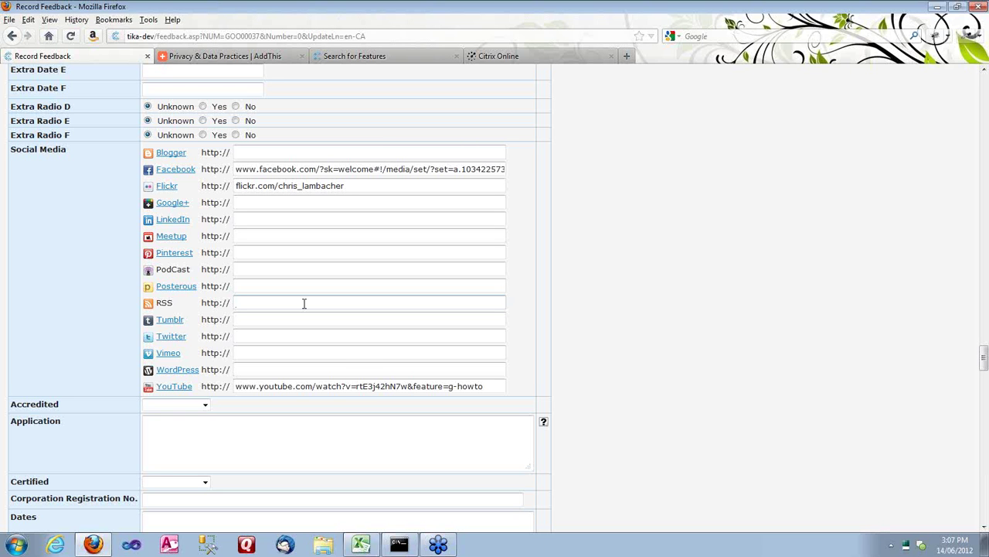
left_click(304, 303)
left_click(252, 267)
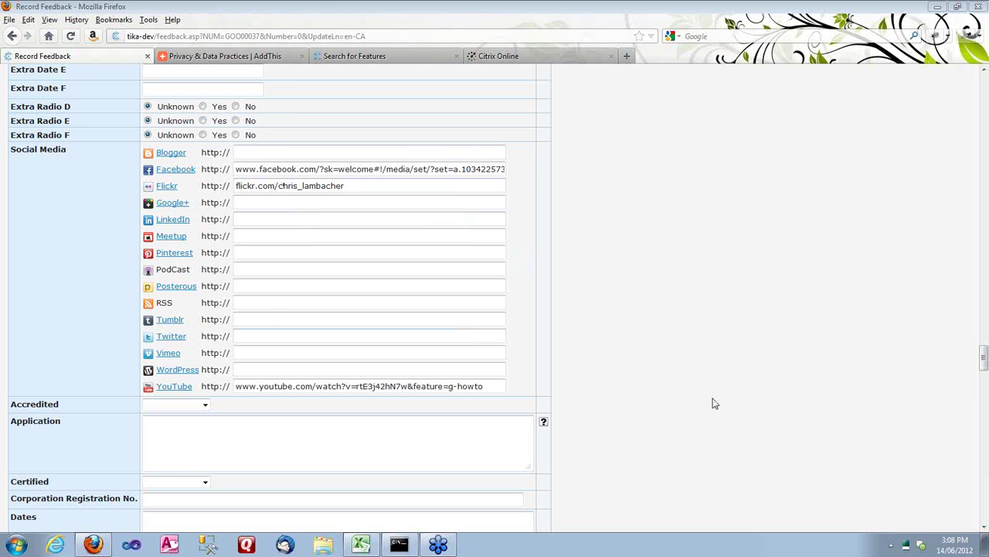
Open community.cioc.ca/message-board in a new browser tab and view the CIOC Community Website Forum's RSS feed properties
left_click(354, 55)
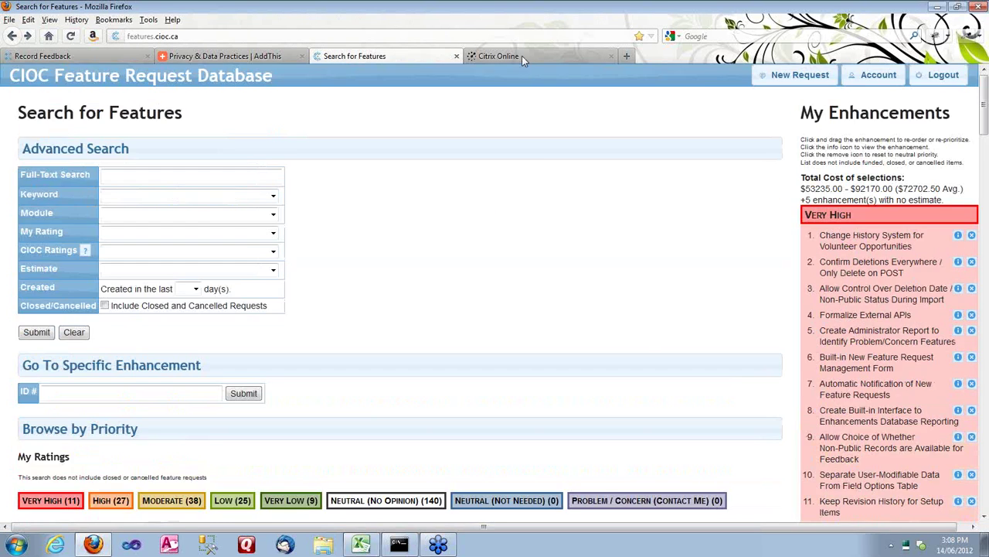
left_click(522, 56)
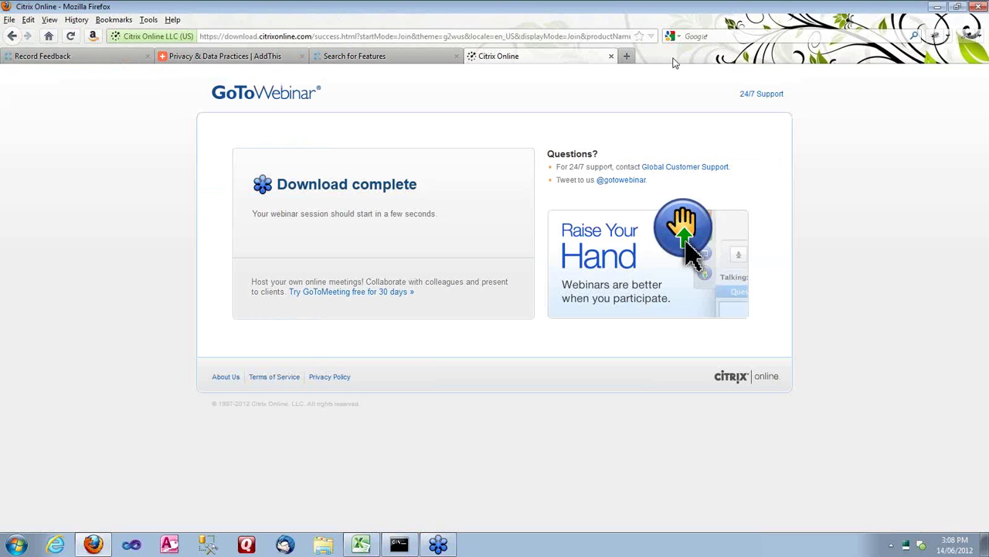
key("ctrl+t")
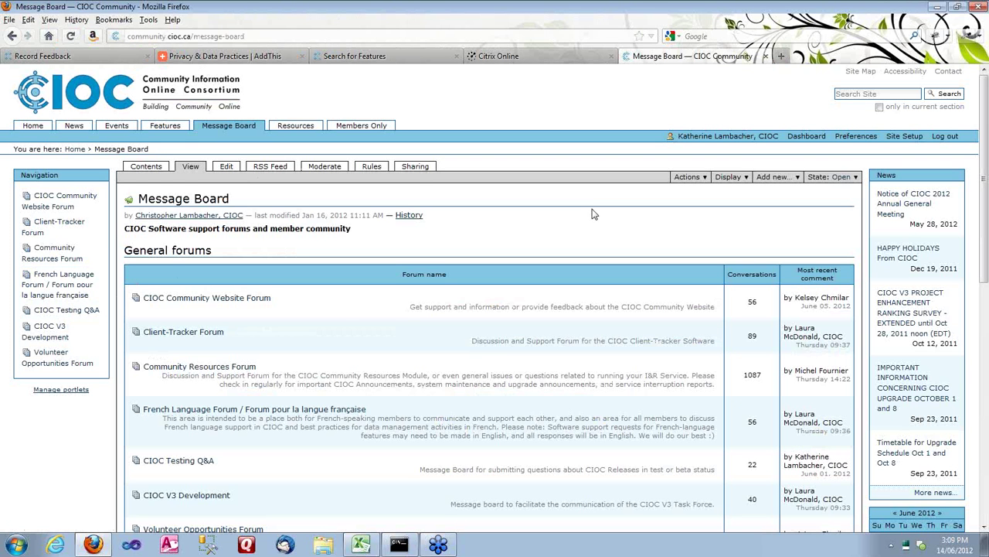
left_click(195, 300)
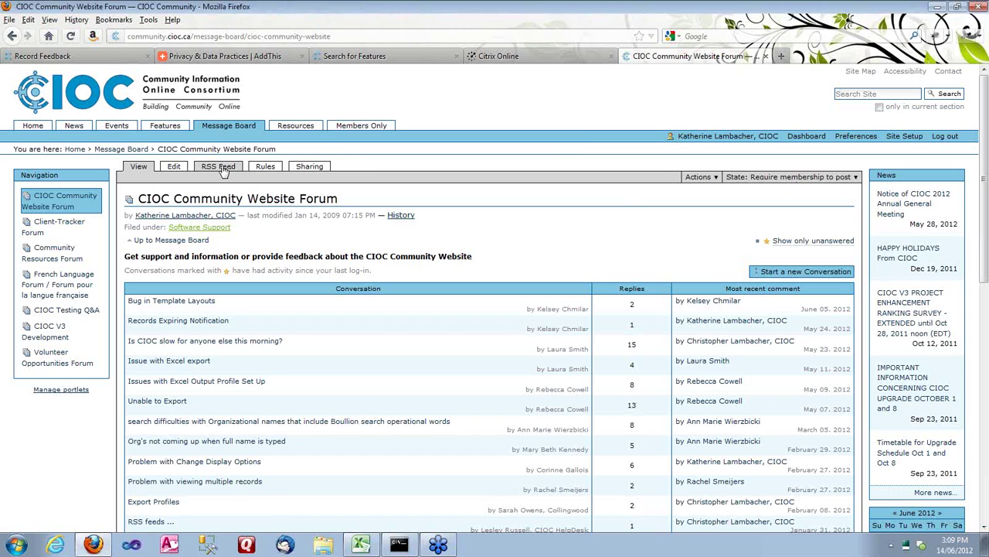
left_click(220, 167)
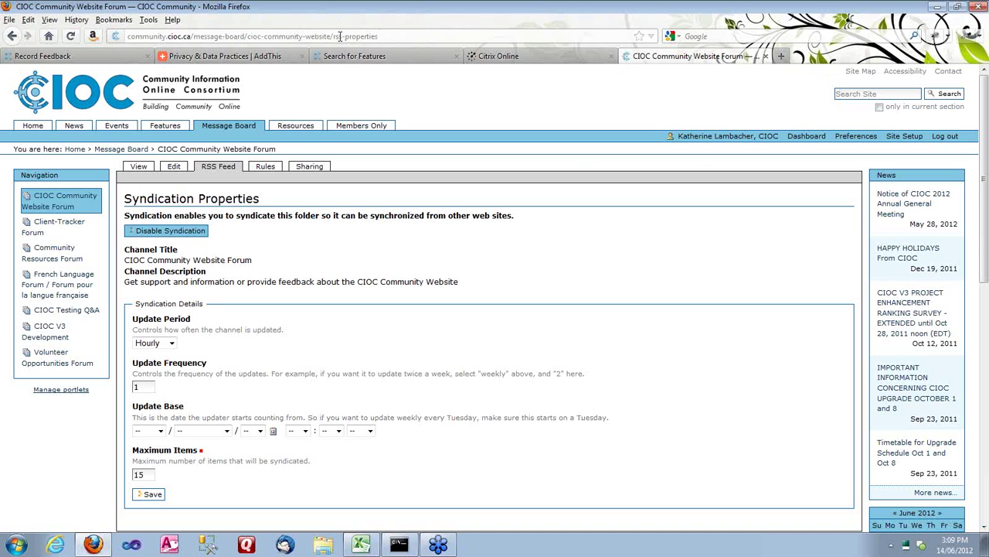
Change the ending of the forum's web address to /rss to open its feed, and look through the feed entries
left_click_drag(338, 36, 378, 37)
type("s")
key("Return")
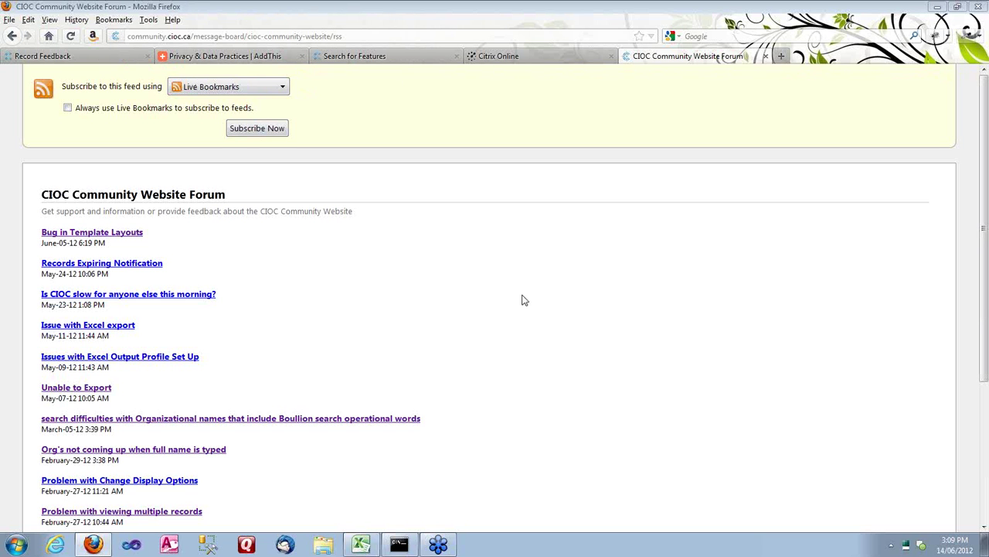
scroll(677, 280, "down", 4)
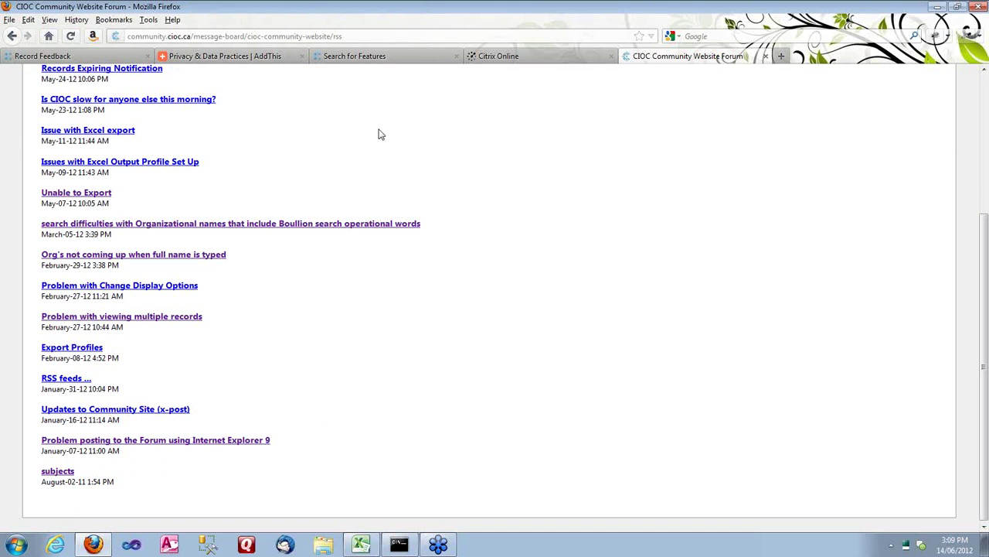
scroll(639, 380, "up", 4)
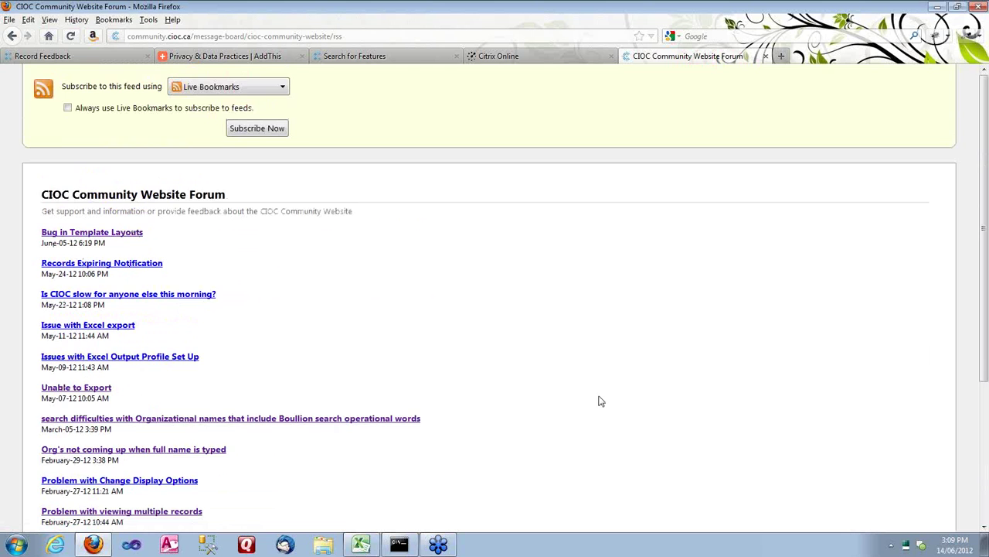
scroll(599, 399, "down", 3)
scroll(441, 396, "down", 2)
scroll(440, 395, "up", 4)
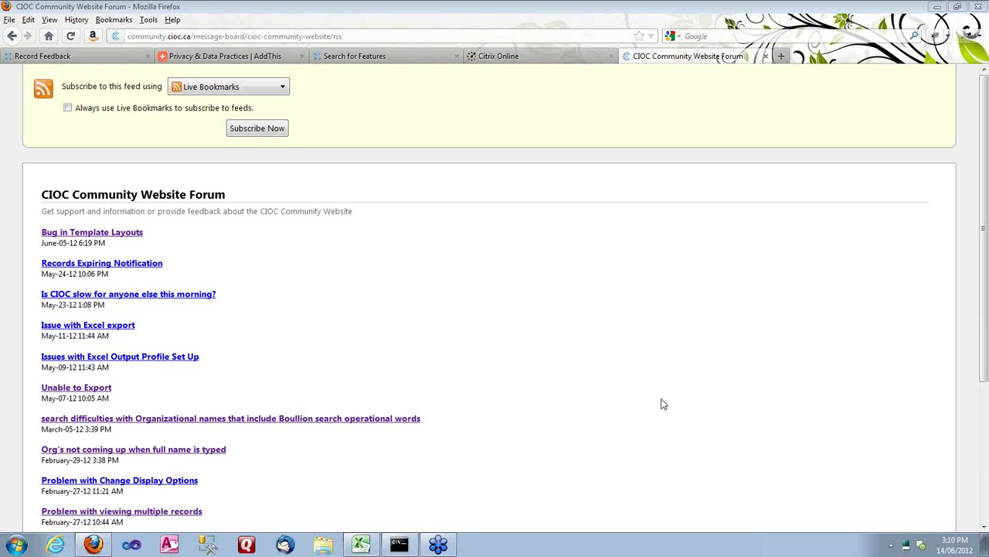
Return to the Record Feedback page, highlight the RSS label and place the cursor in its address field
left_click(46, 56)
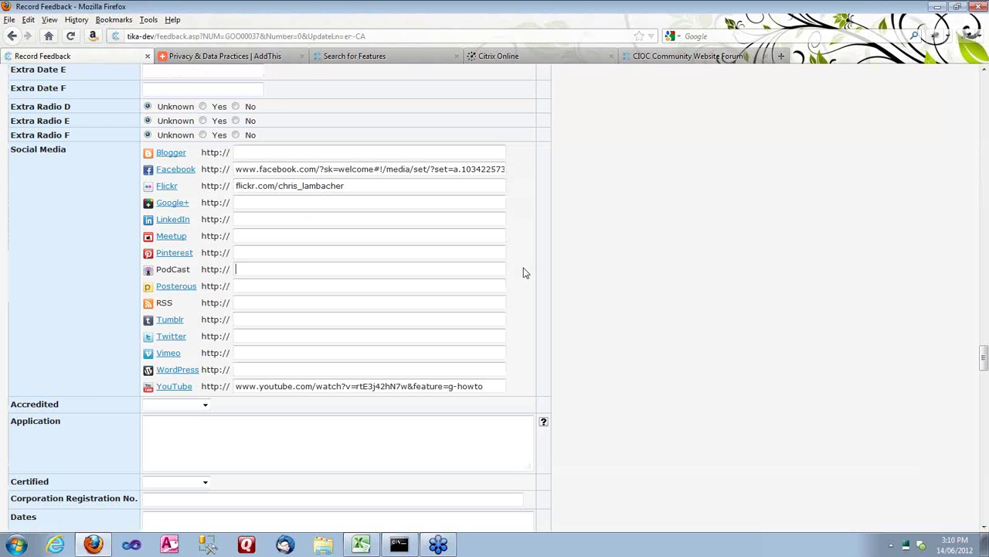
double_click(164, 303)
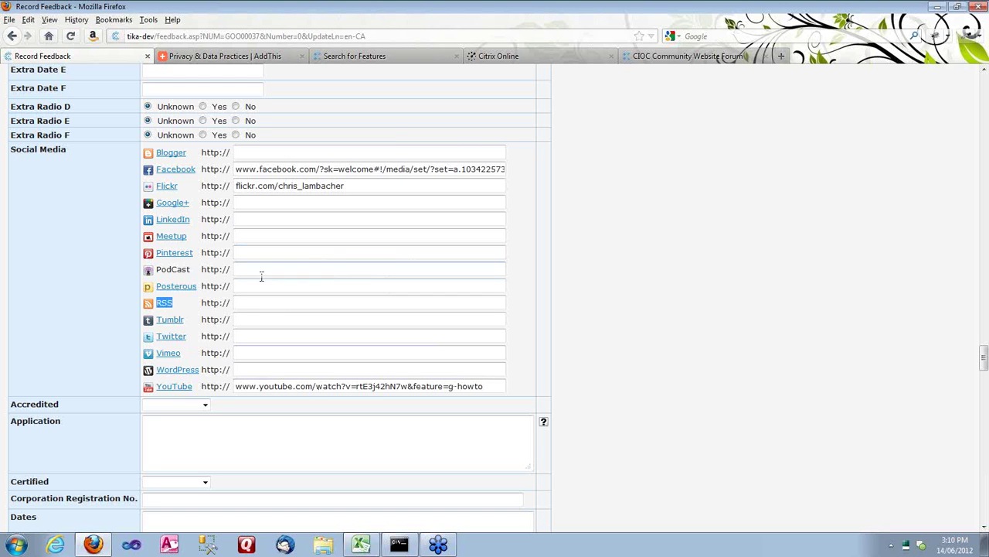
left_click(266, 299)
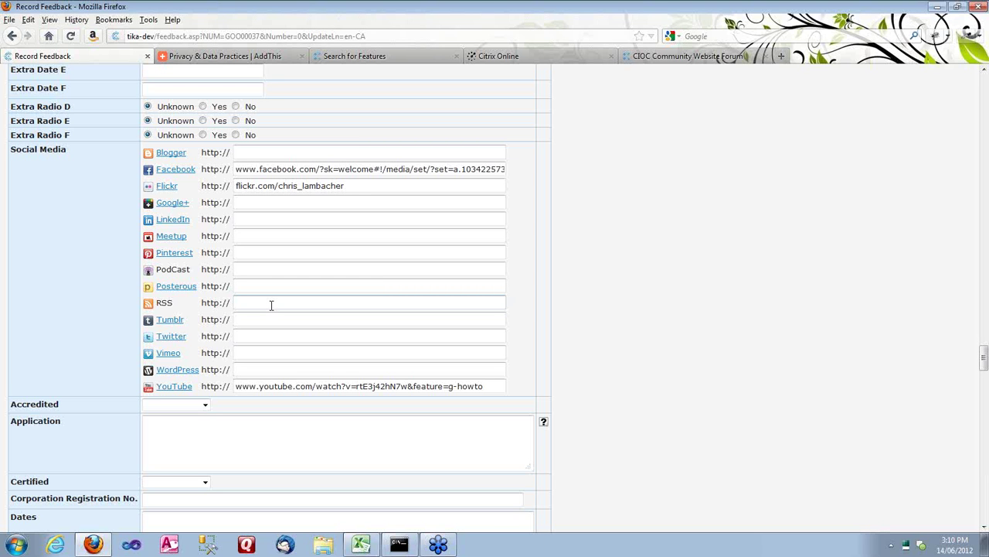
left_click(807, 229)
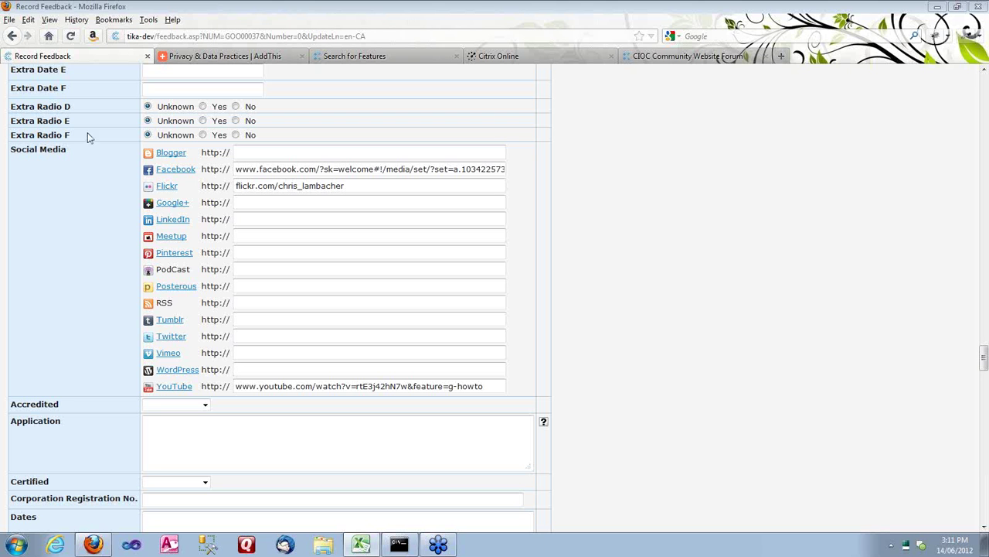
Leave the feedback form for the main menu and open the CIC Publications management page from the database setup
scroll(446, 293, "up", 10)
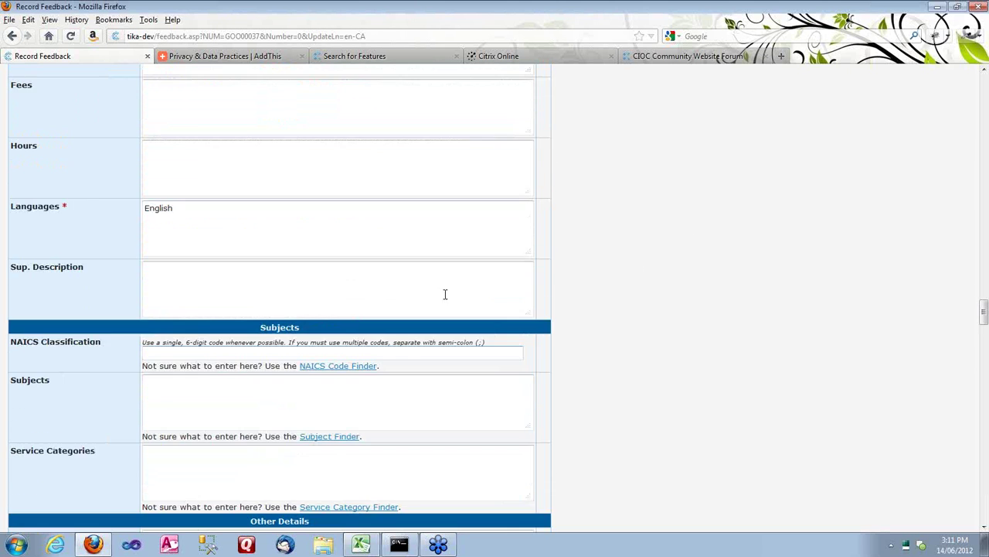
scroll(446, 293, "up", 15)
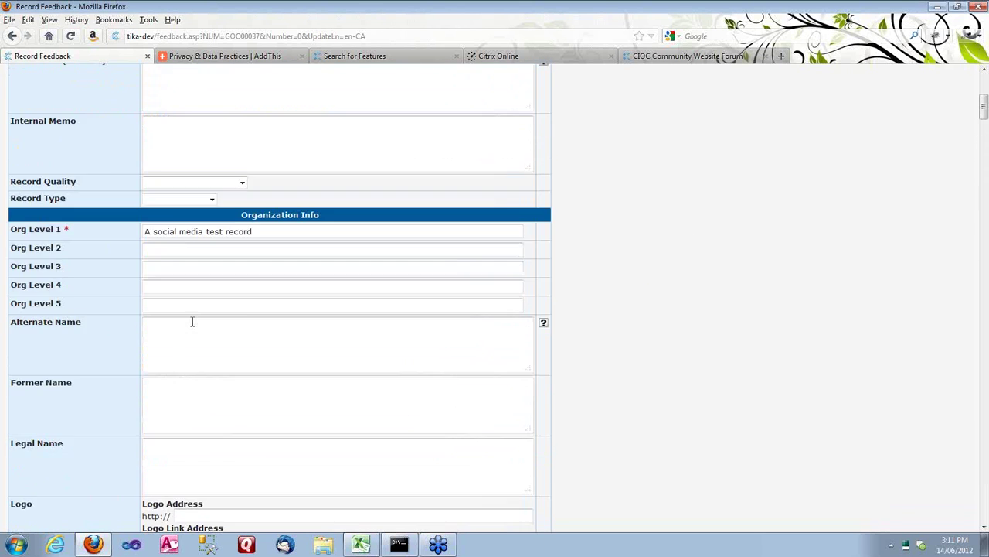
scroll(192, 322, "up", 10)
left_click(31, 143)
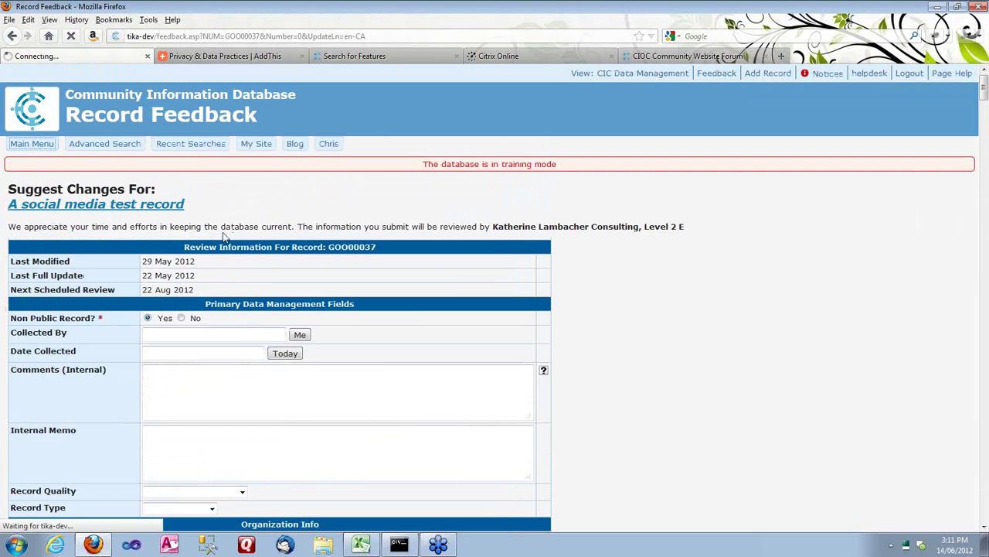
left_click(25, 433)
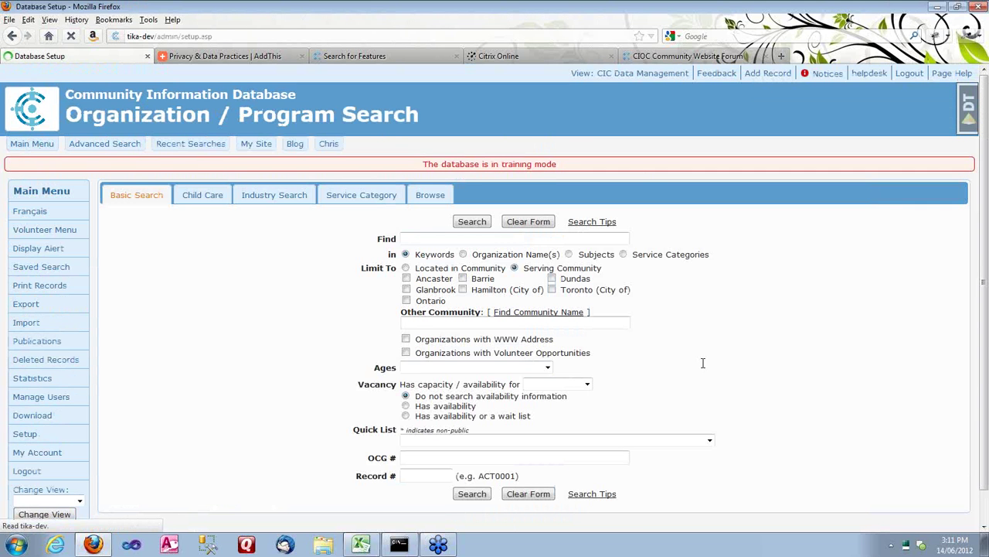
scroll(619, 316, "down", 2)
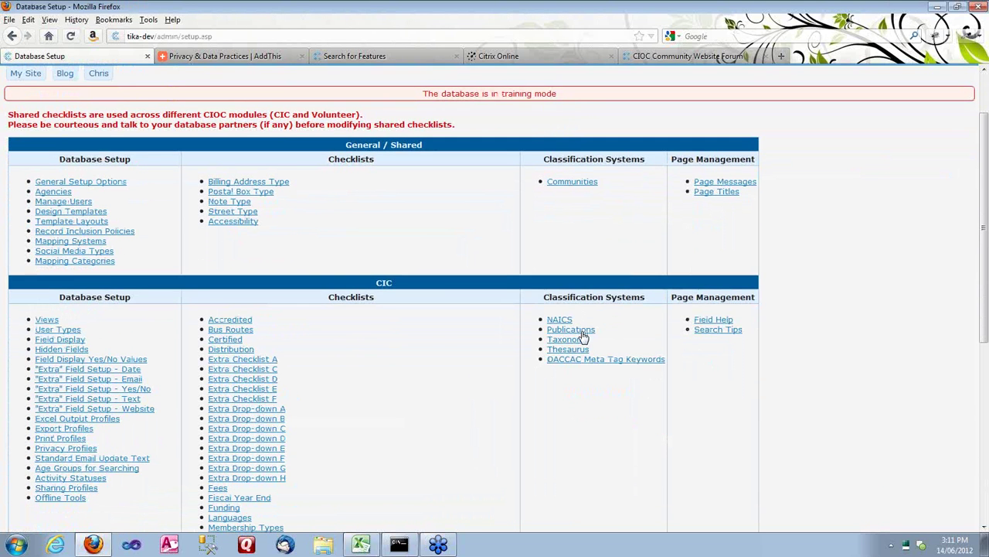
left_click(583, 333)
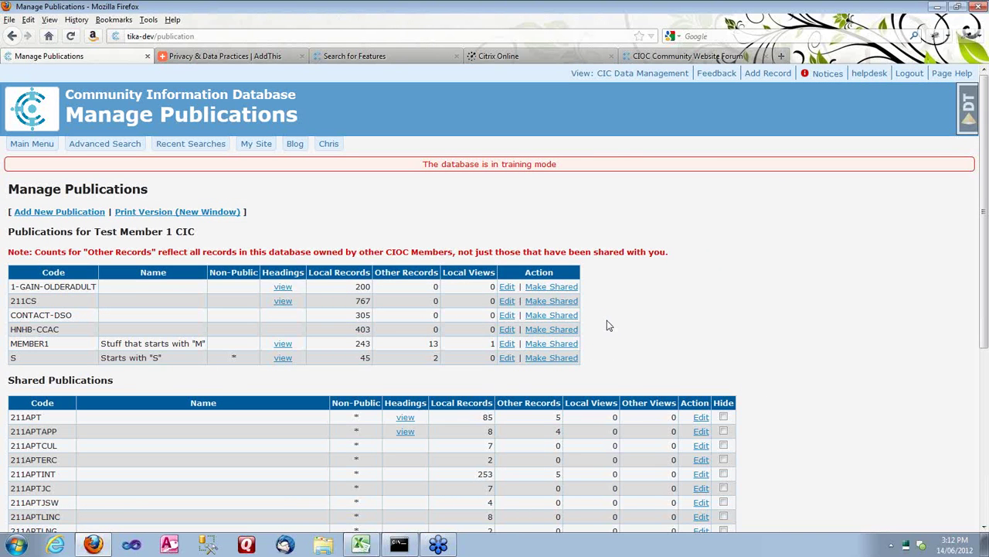
Examine the record and view counts of the local publications and the Shared Publications
scroll(541, 429, "down", 3)
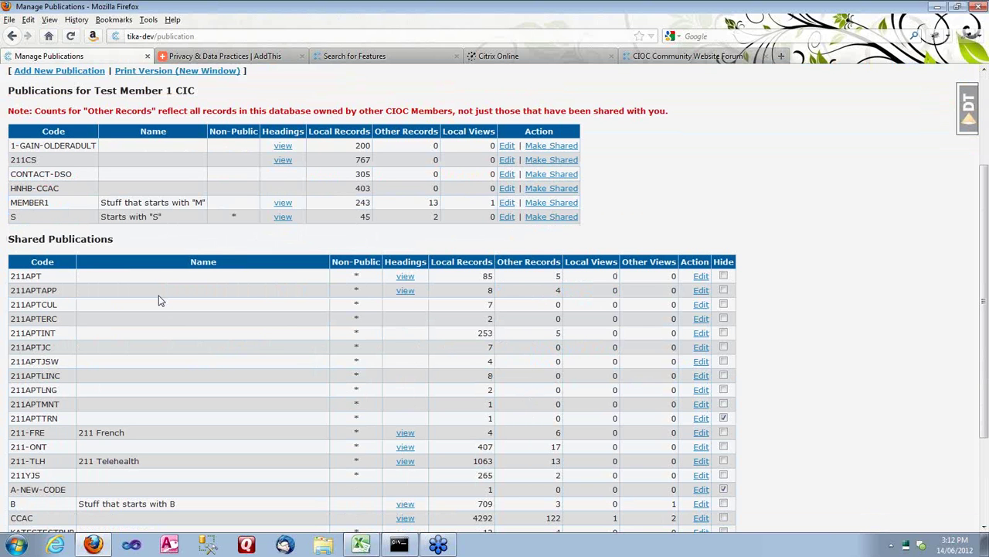
scroll(159, 295, "down", 3)
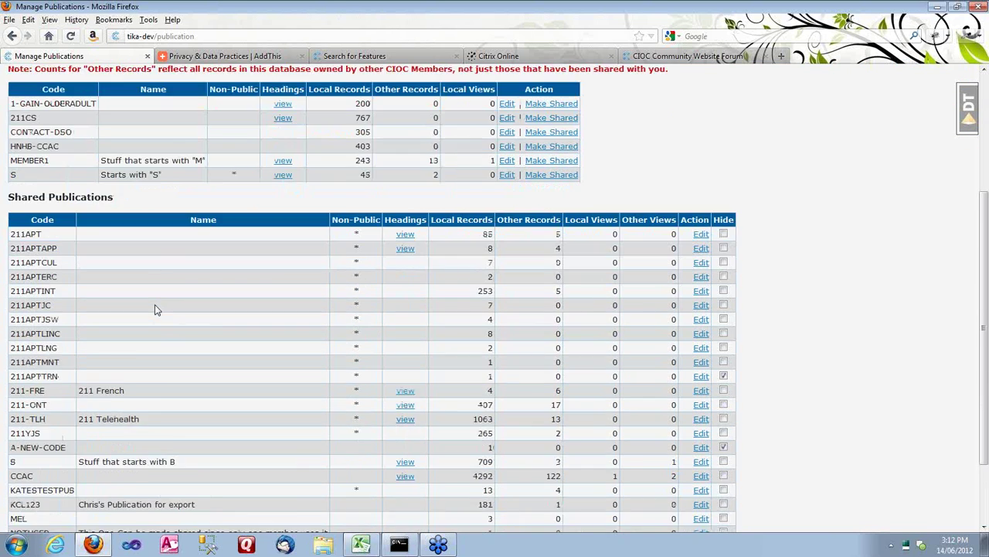
scroll(167, 303, "up", 2)
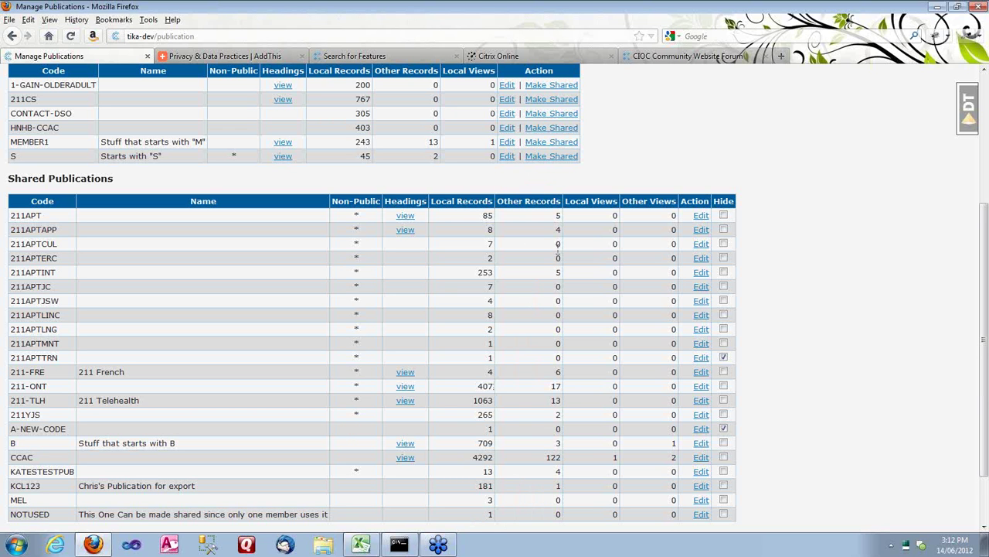
scroll(517, 180, "up", 5)
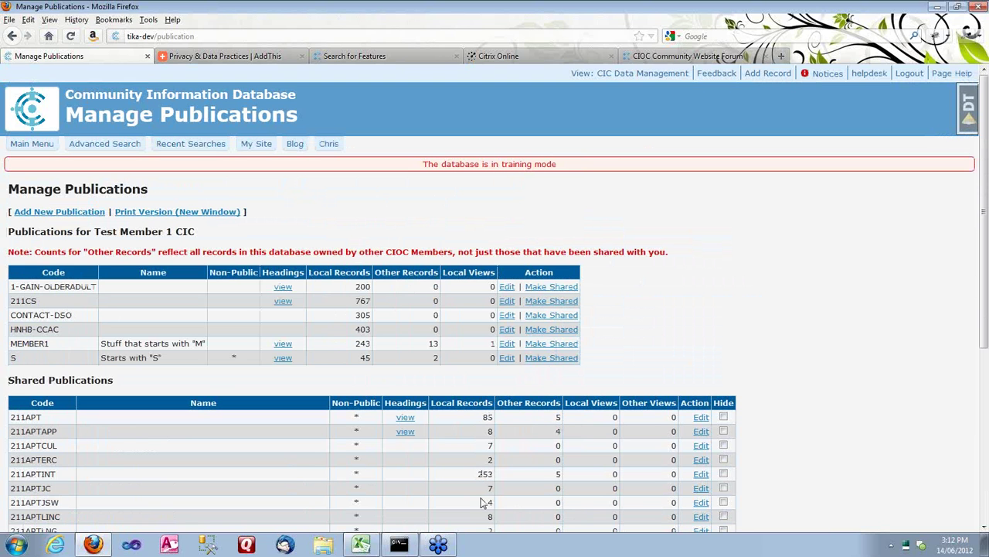
scroll(516, 429, "down", 5)
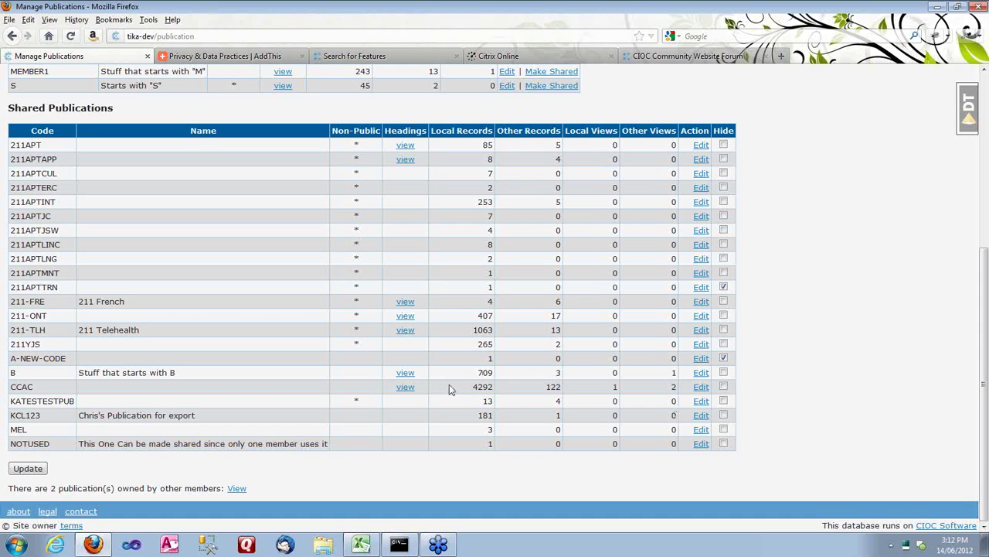
View the headings list of the shared publication 211APT and return to the publications list
scroll(441, 376, "up", 3)
left_click(404, 287)
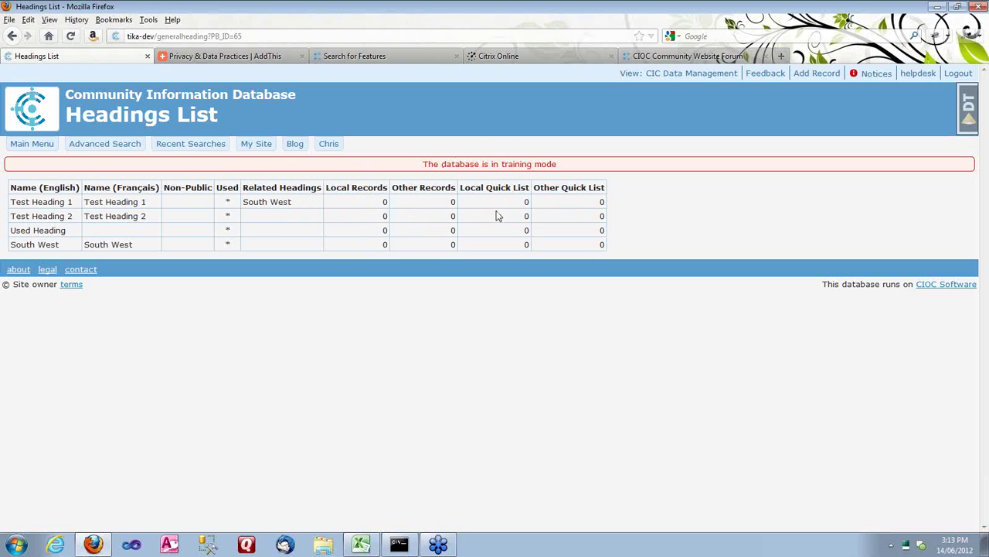
left_click(11, 36)
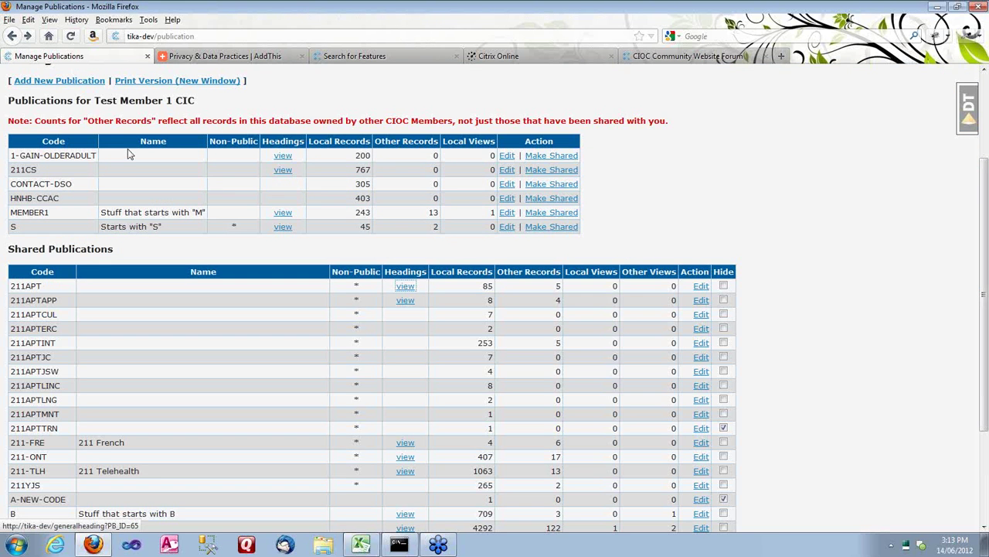
Examine the publications offered in the Quick List of the Basic Search page, then return to the Manage Publications page
scroll(128, 155, "down", 2)
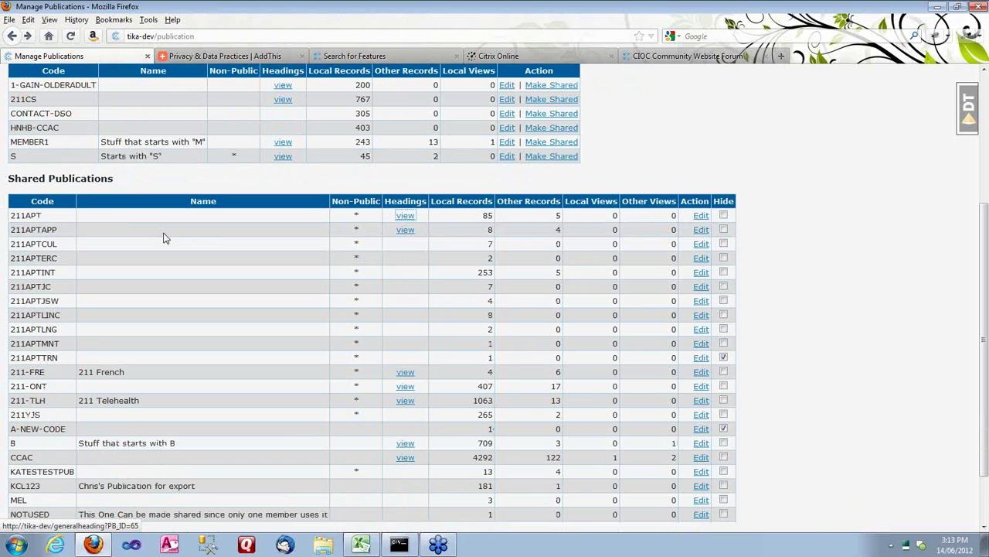
scroll(163, 238, "up", 5)
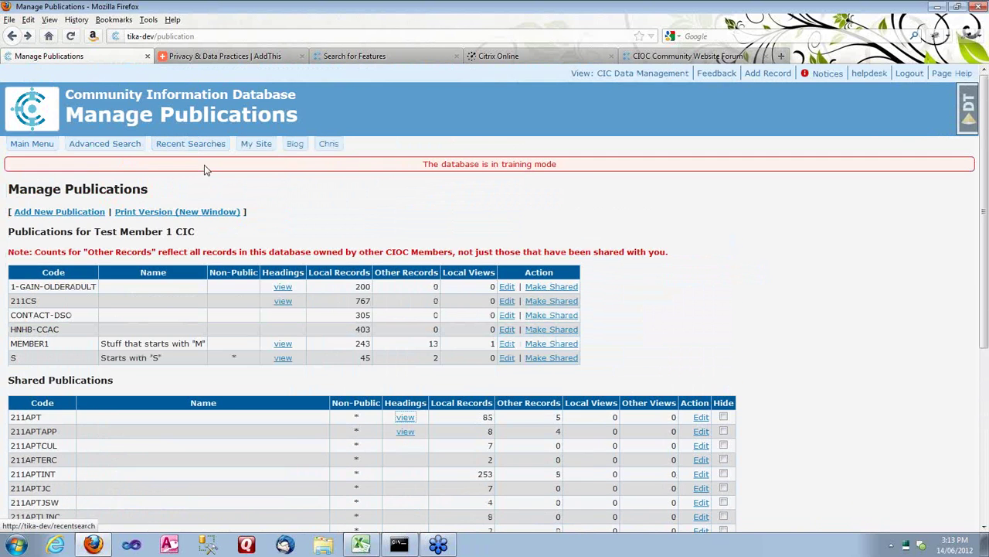
left_click(32, 143)
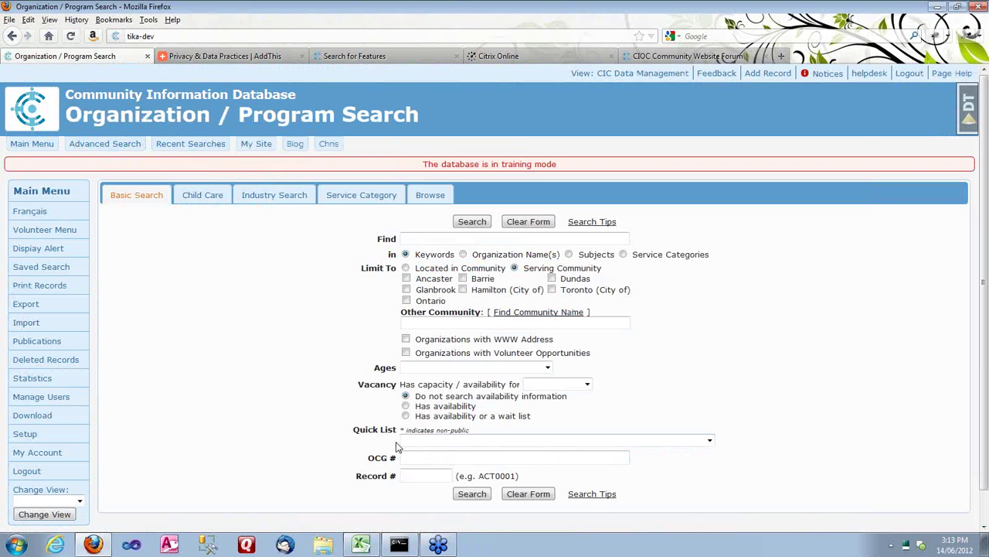
left_click(541, 440)
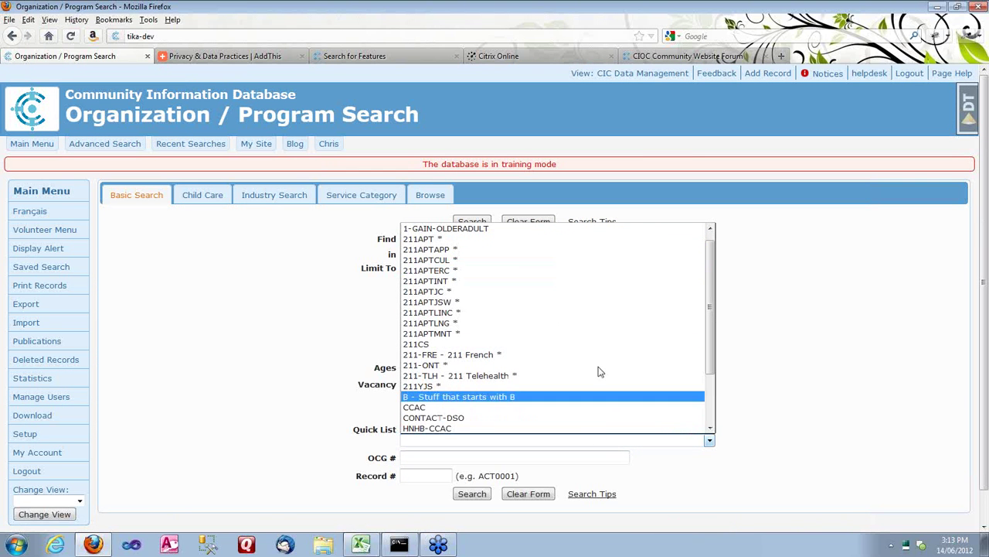
left_click(868, 398)
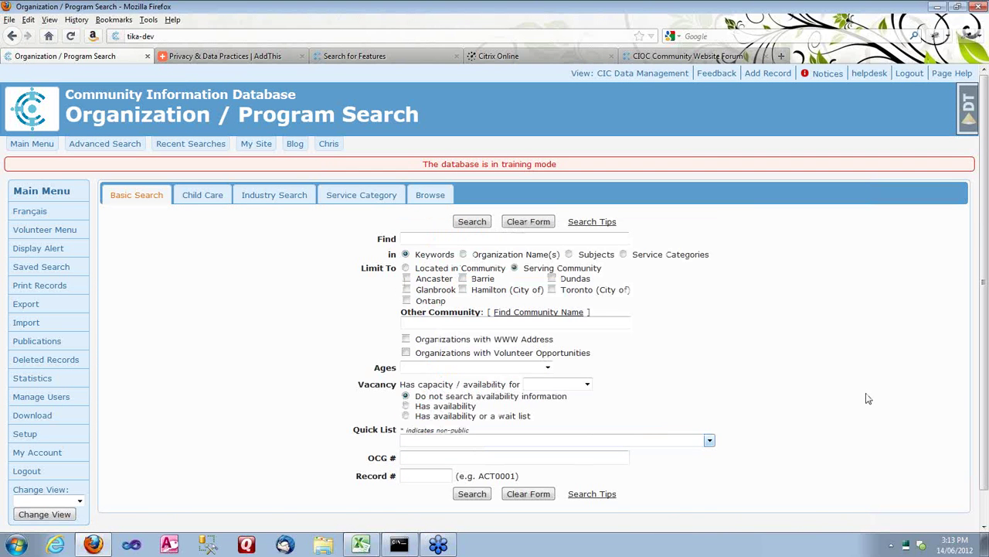
left_click(11, 35)
Compare the local publications with the Shared Publications, including their record counts and Hide settings
scroll(437, 357, "down", 1)
scroll(438, 378, "down", 5)
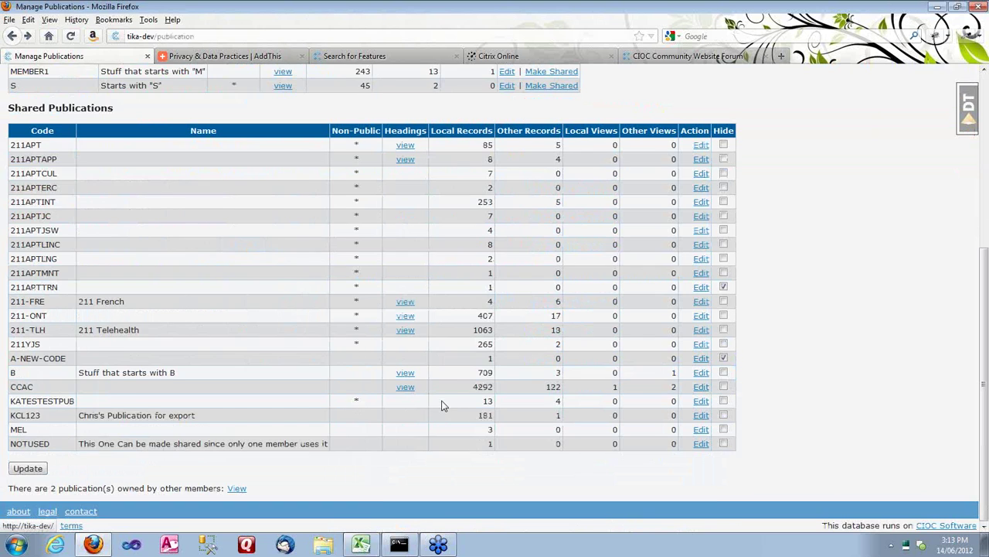
scroll(443, 404, "up", 5)
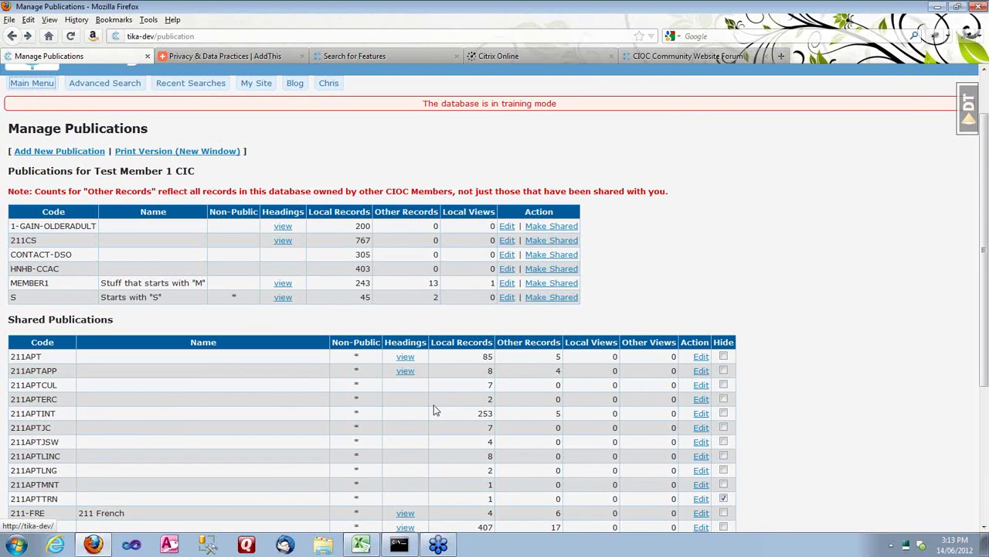
scroll(464, 410, "down", 3)
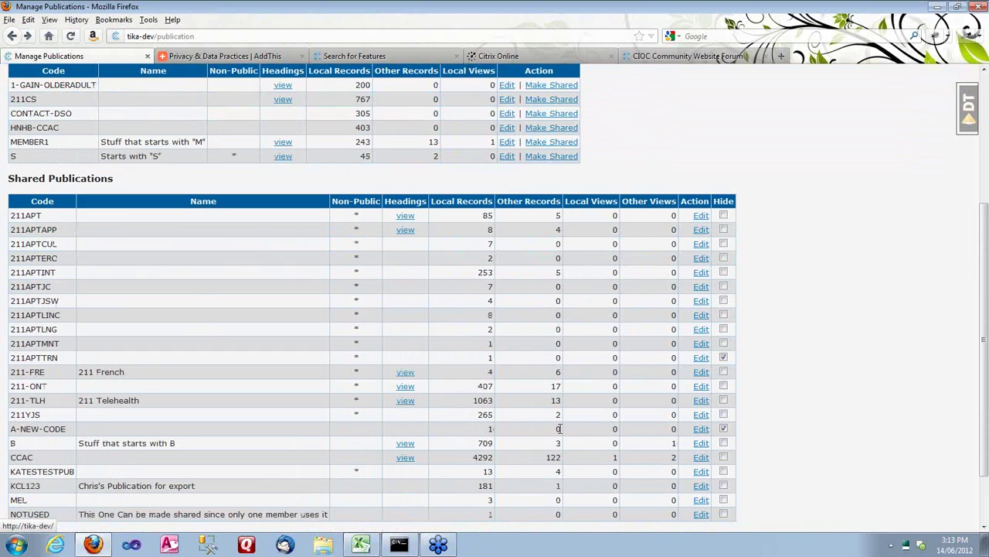
scroll(554, 400, "up", 3)
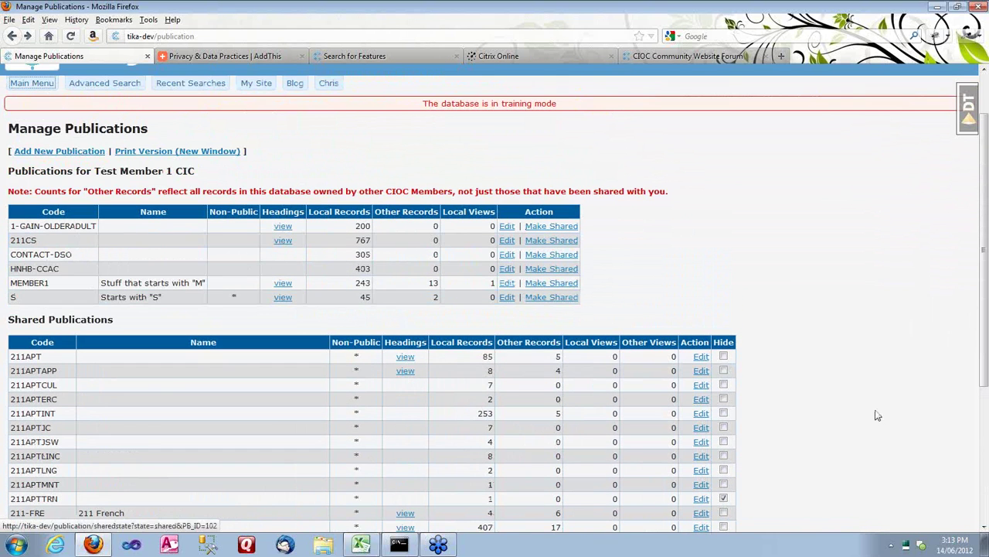
Open the print version of the publications list, examine its codes, record counts and view counts, and close it
left_click(157, 150)
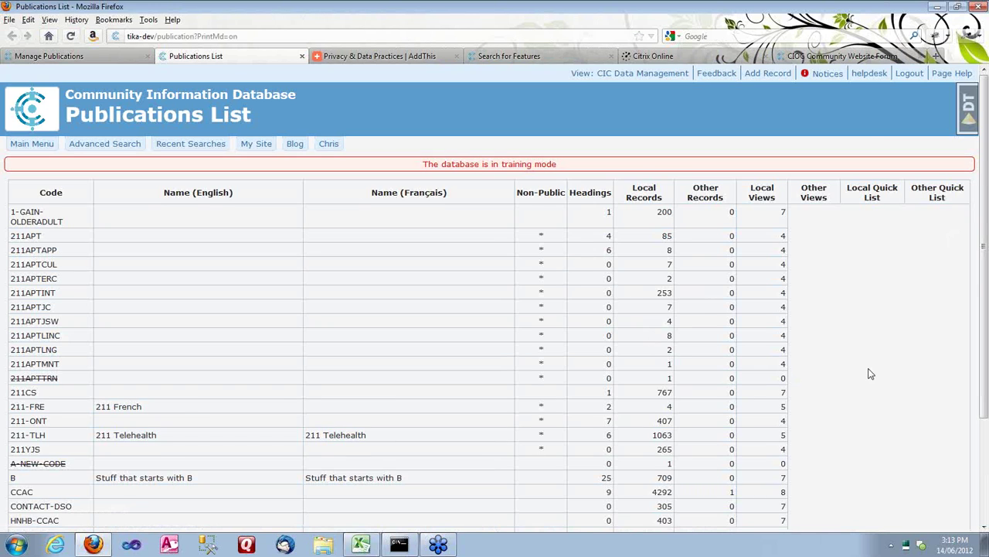
scroll(857, 358, "down", 4)
scroll(858, 358, "up", 4)
scroll(858, 358, "up", 1)
scroll(840, 167, "down", 3)
scroll(819, 197, "up", 2)
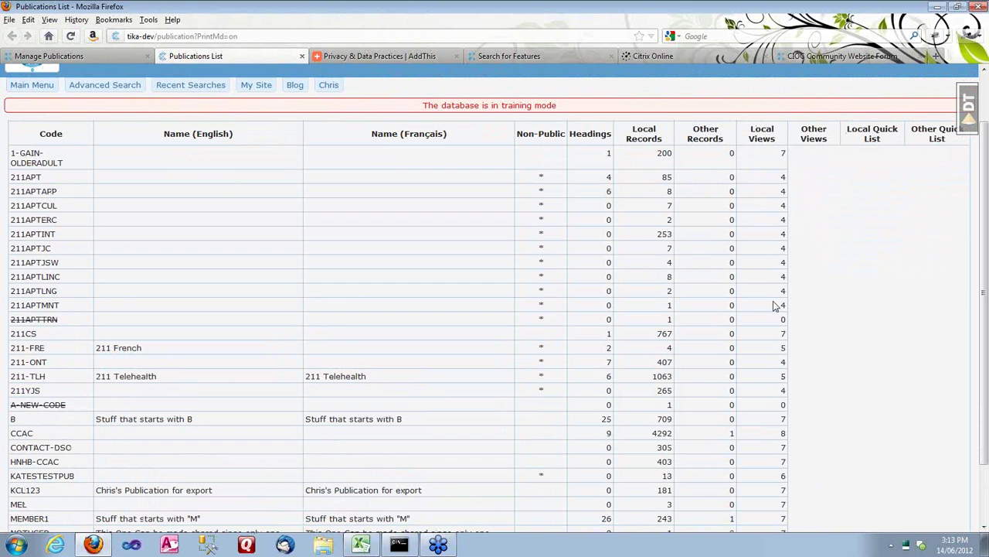
scroll(946, 267, "down", 2)
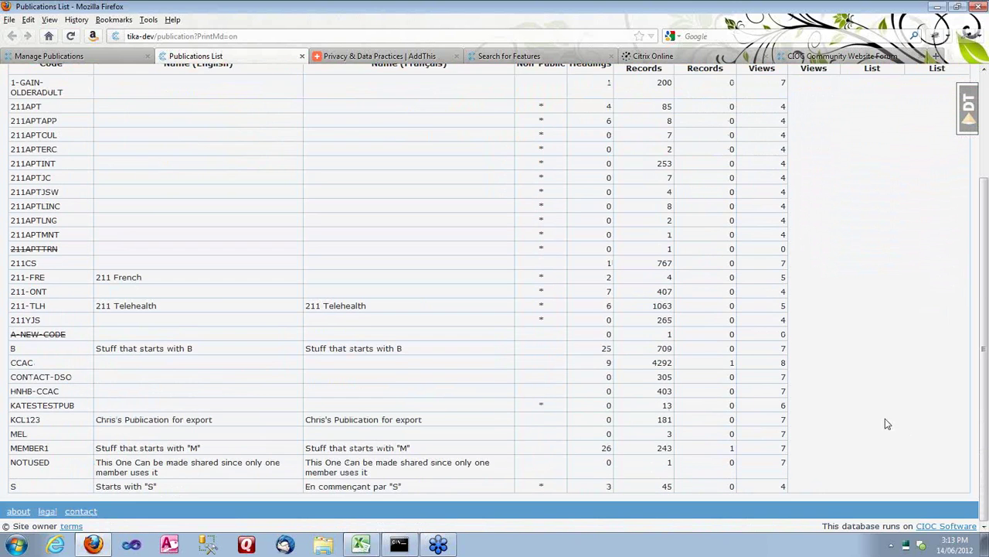
scroll(893, 280, "up", 4)
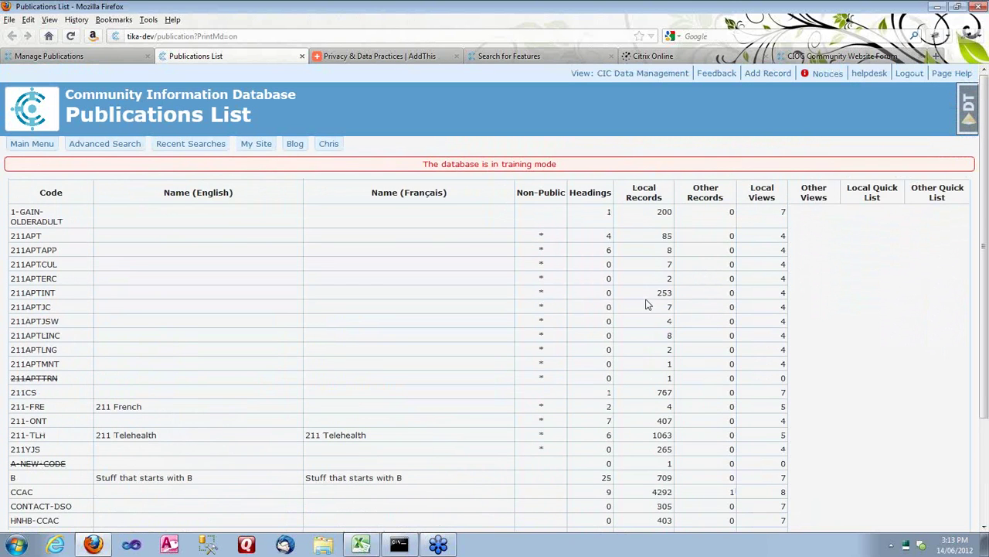
scroll(951, 239, "down", 3)
scroll(950, 238, "down", 1)
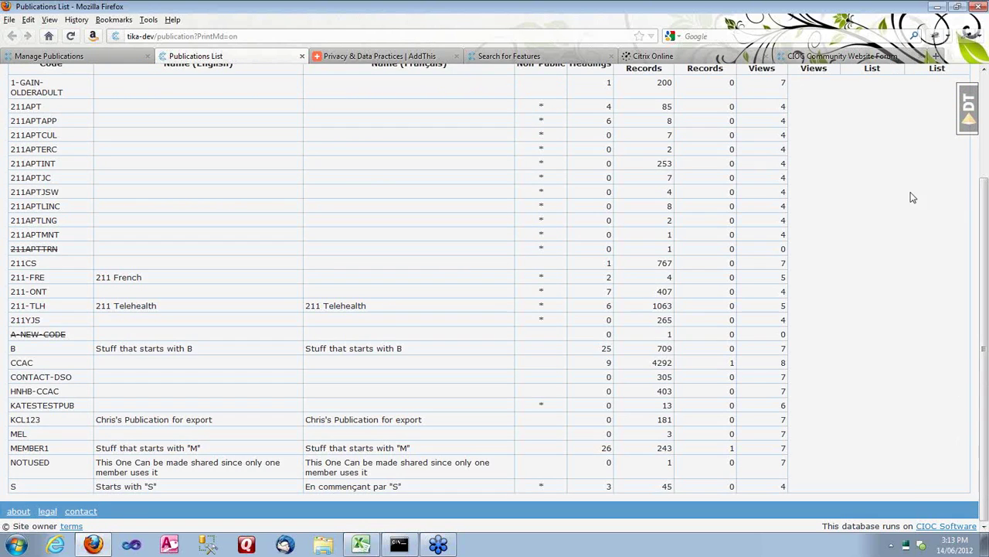
scroll(901, 276, "up", 4)
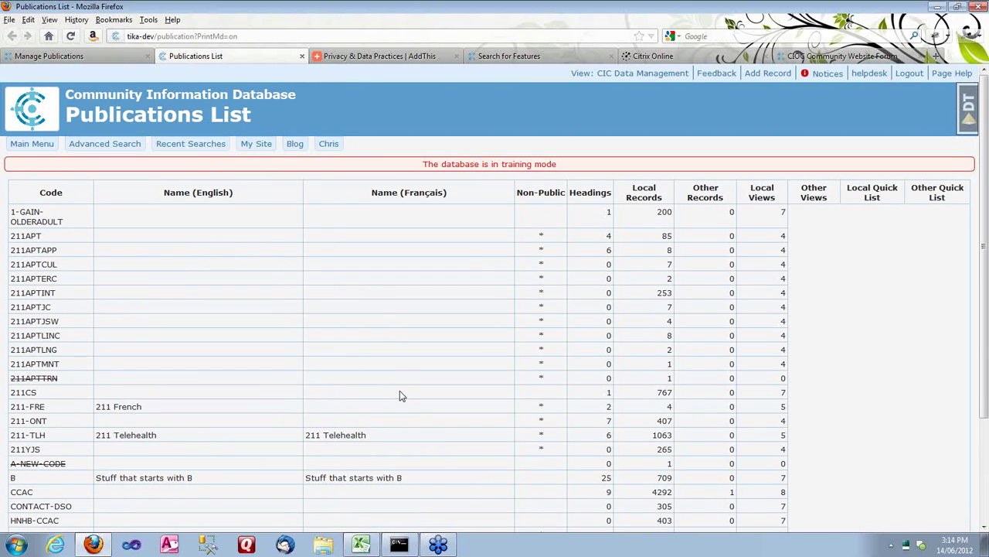
scroll(400, 395, "down", 3)
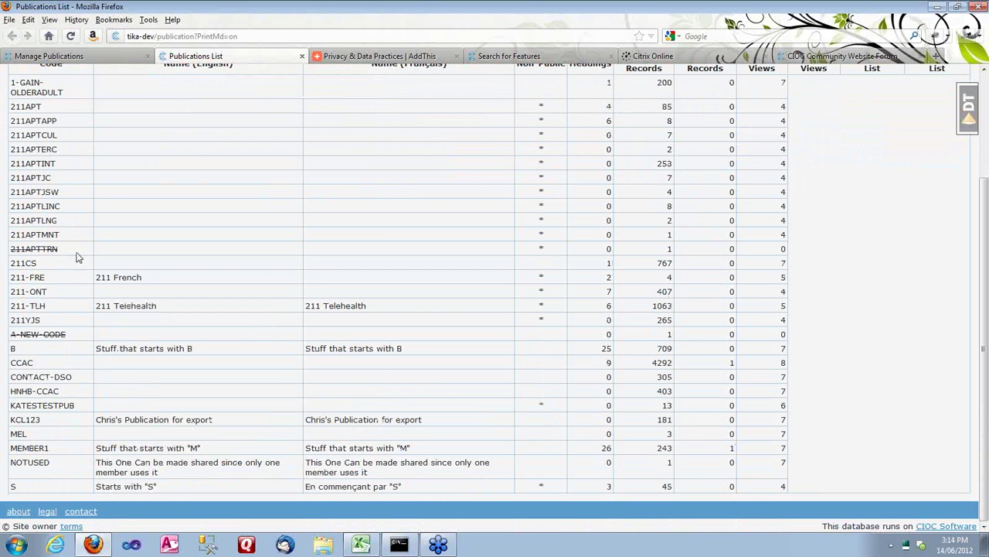
scroll(691, 255, "up", 3)
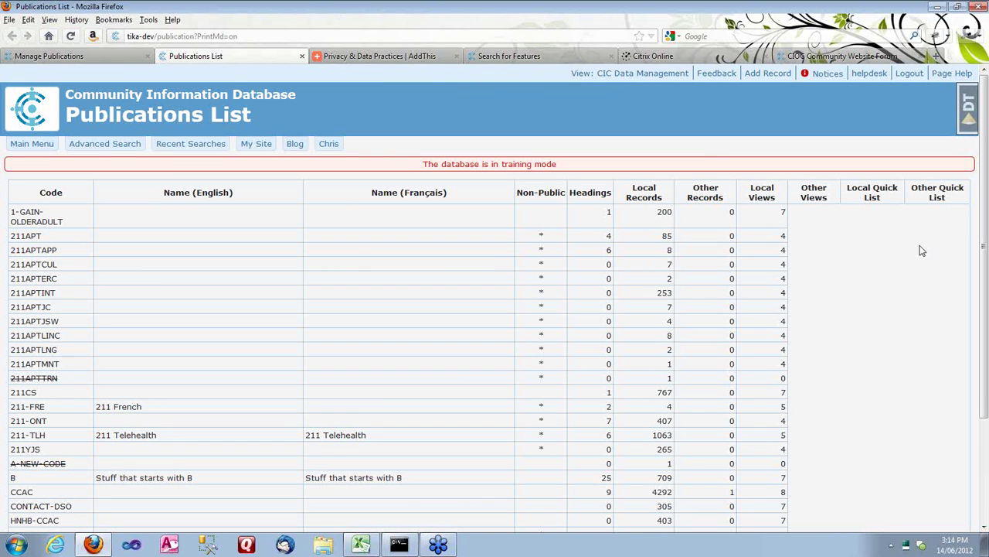
left_click(301, 56)
Review the local and shared publications tables on the Manage Publications page
scroll(910, 275, "down", 4)
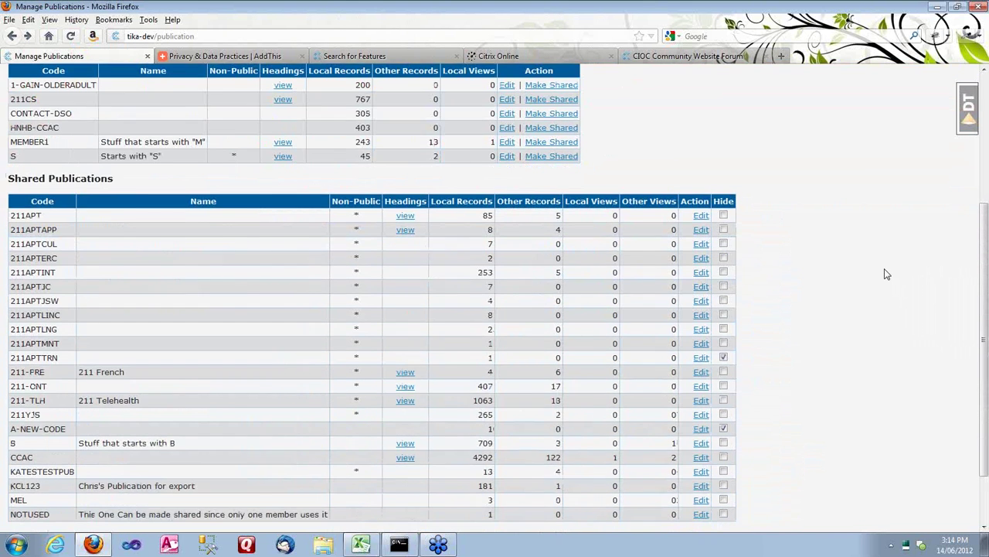
scroll(822, 274, "up", 4)
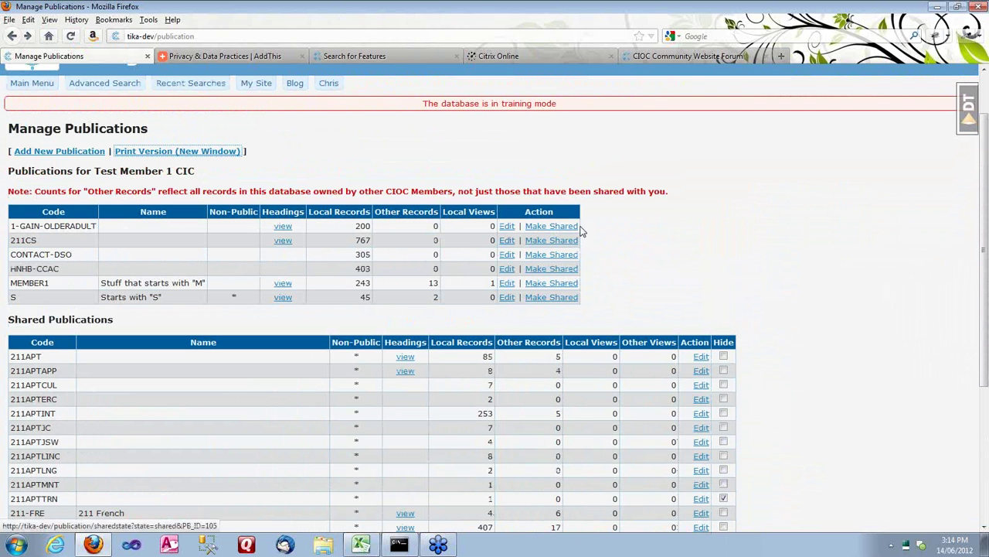
scroll(650, 230, "down", 6)
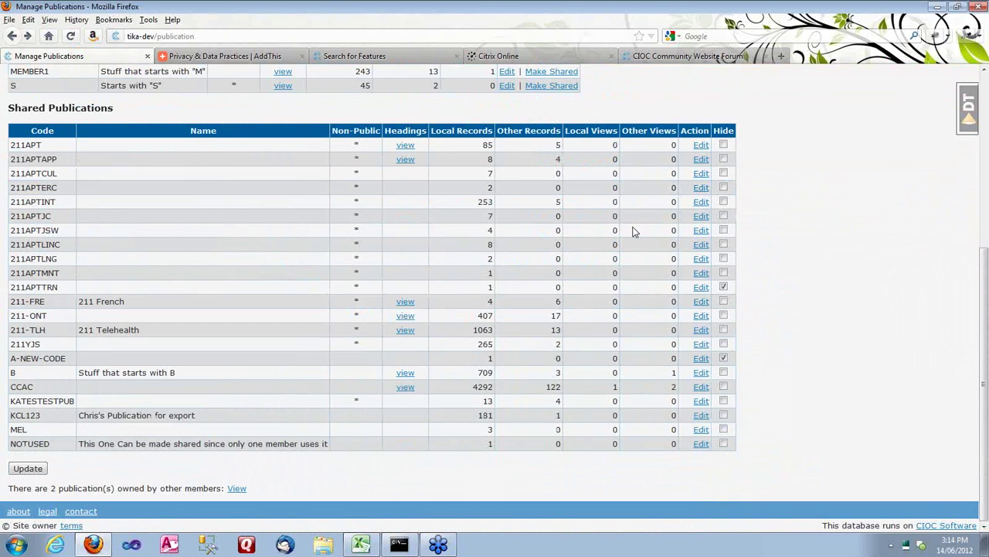
scroll(633, 230, "up", 8)
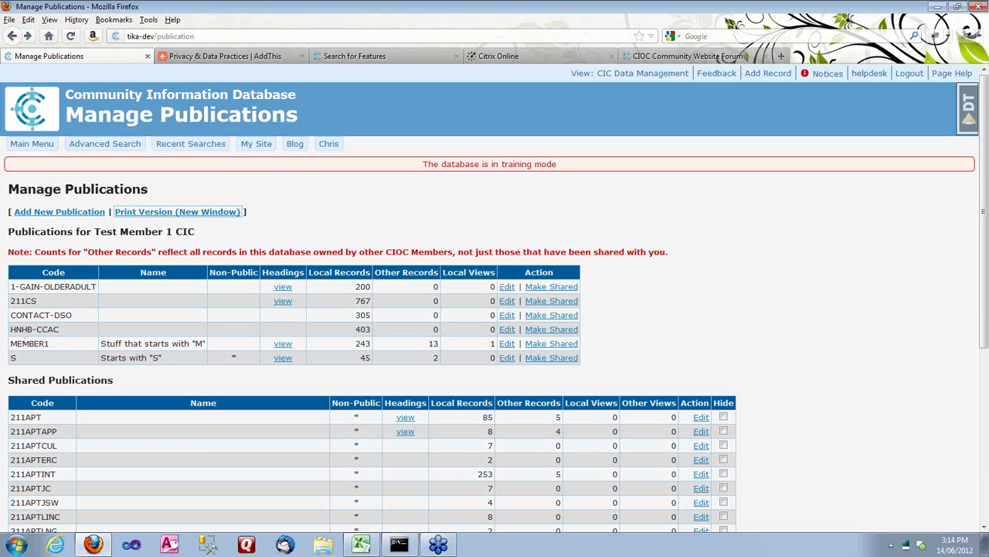
Open the Manage Deleted Records page, look through the linked organization names and deletion dates, and return to the search page
left_click(30, 147)
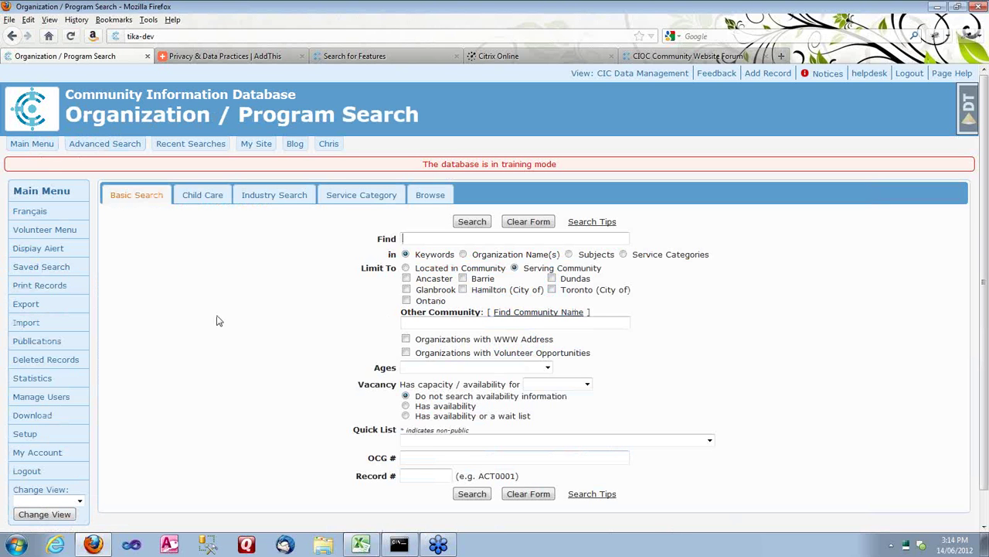
left_click(73, 362)
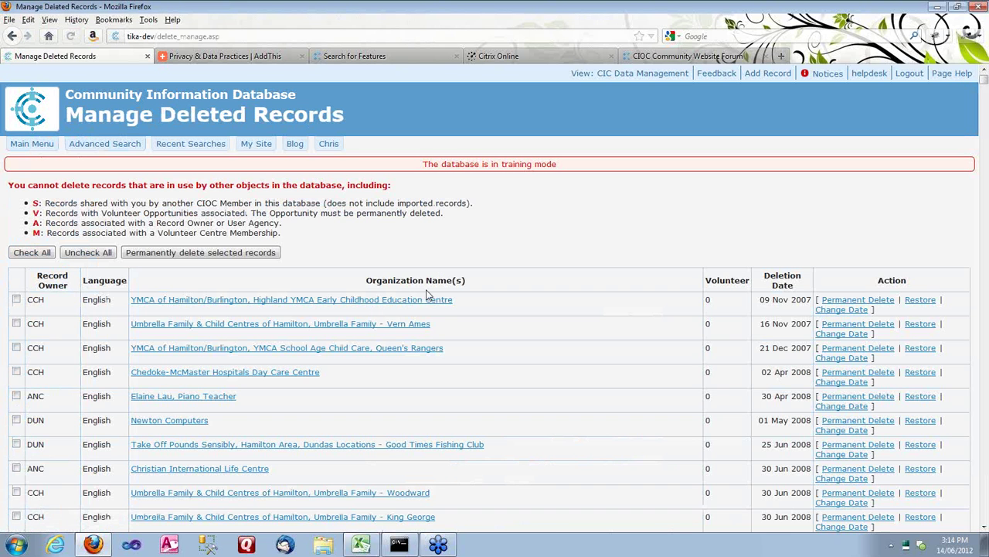
scroll(417, 325, "down", 3)
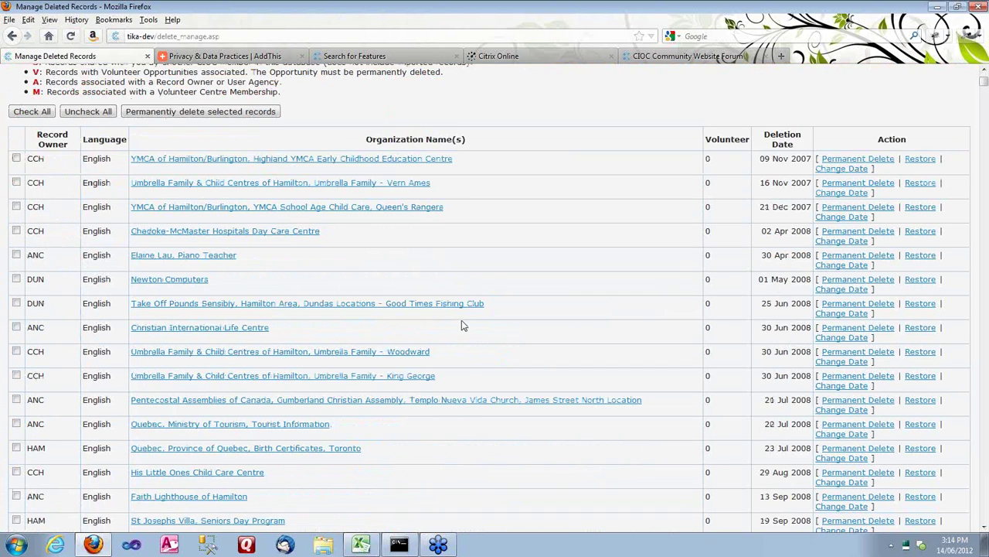
scroll(462, 327, "up", 3)
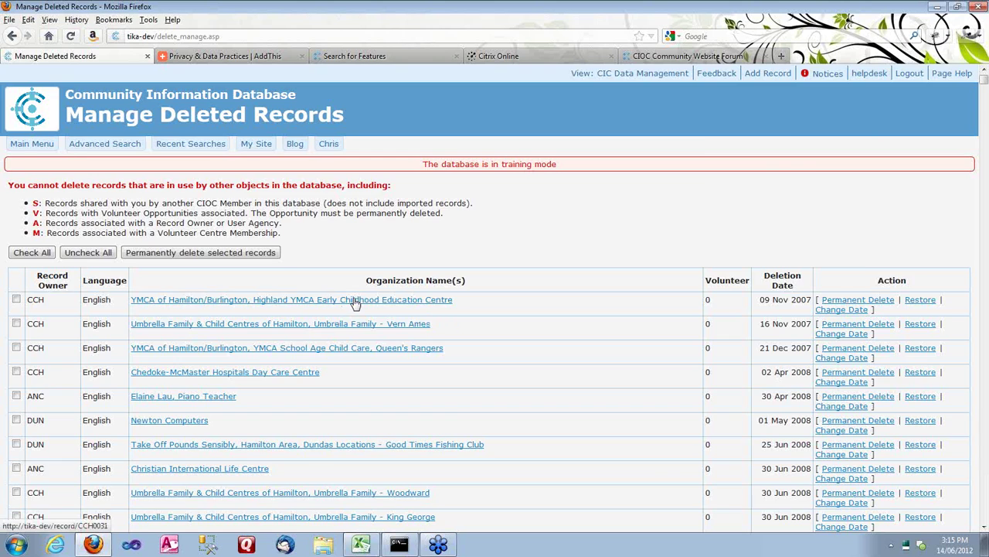
scroll(354, 303, "down", 20)
scroll(355, 265, "up", 10)
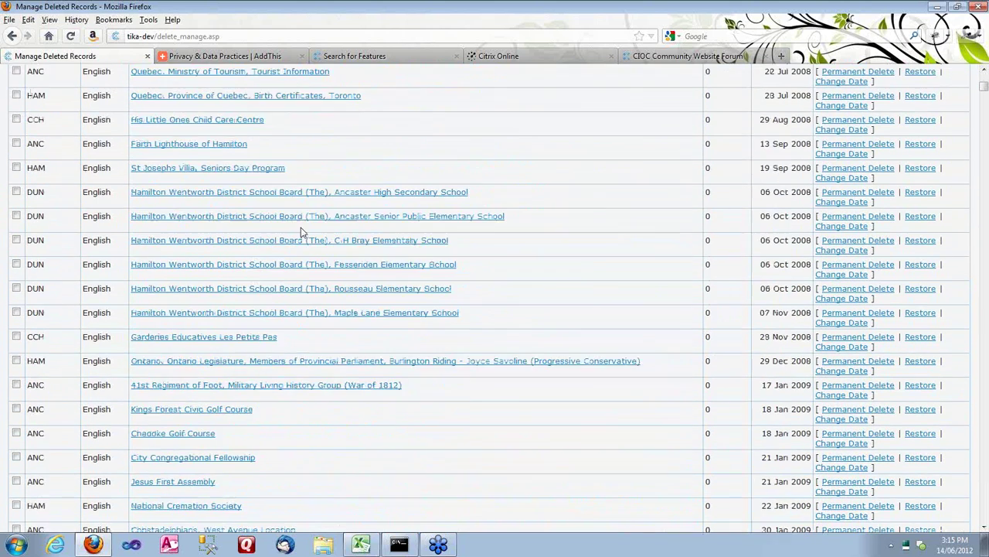
scroll(300, 227, "up", 3)
key("BackSpace")
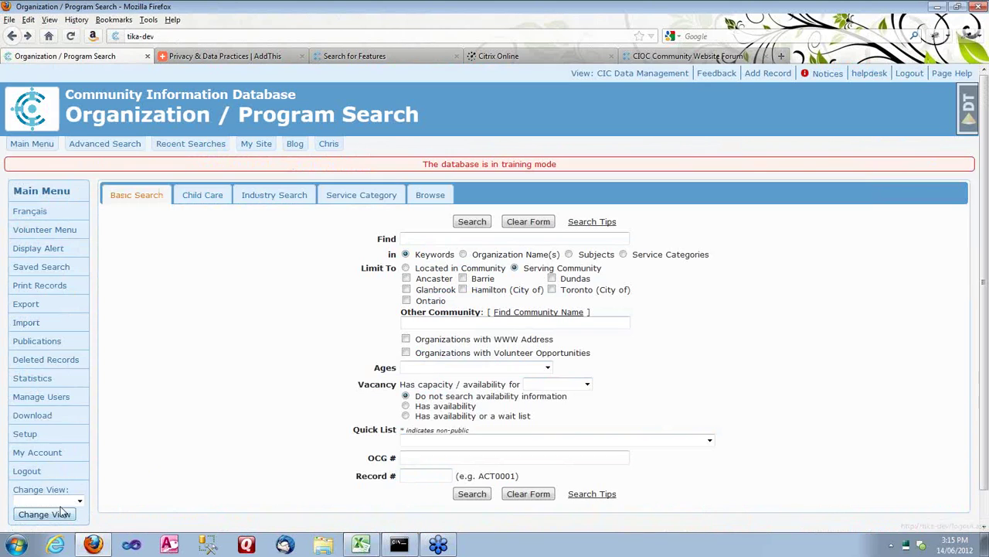
Change the current view to CIC Public View
left_click(62, 501)
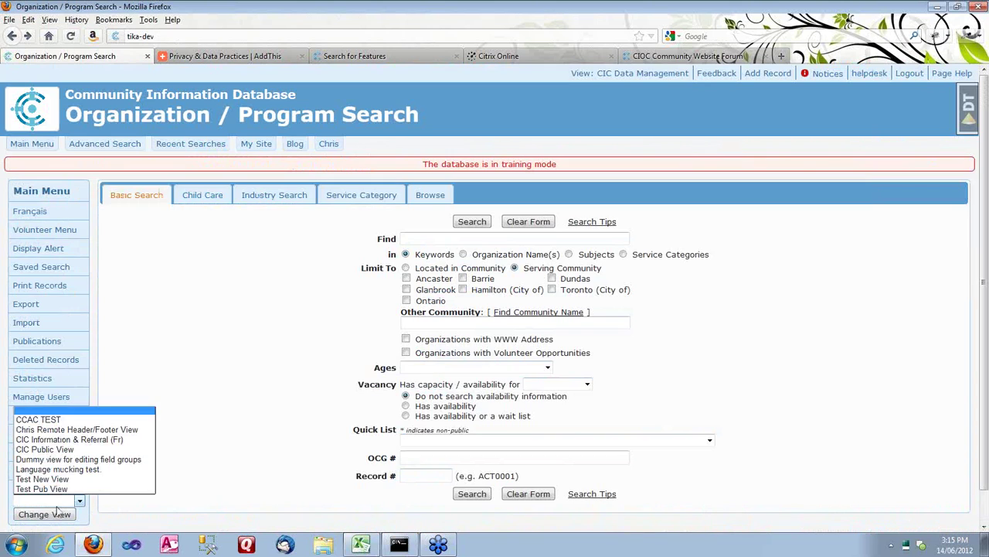
left_click(68, 448)
left_click(71, 515)
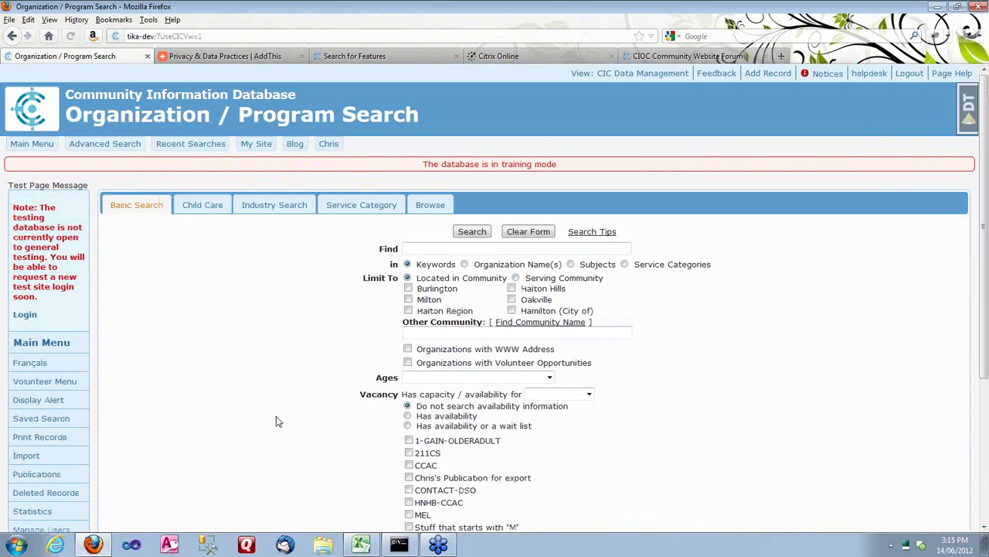
Open the deleted records under CIC Public View and examine how their organization names are listed
scroll(210, 390, "down", 3)
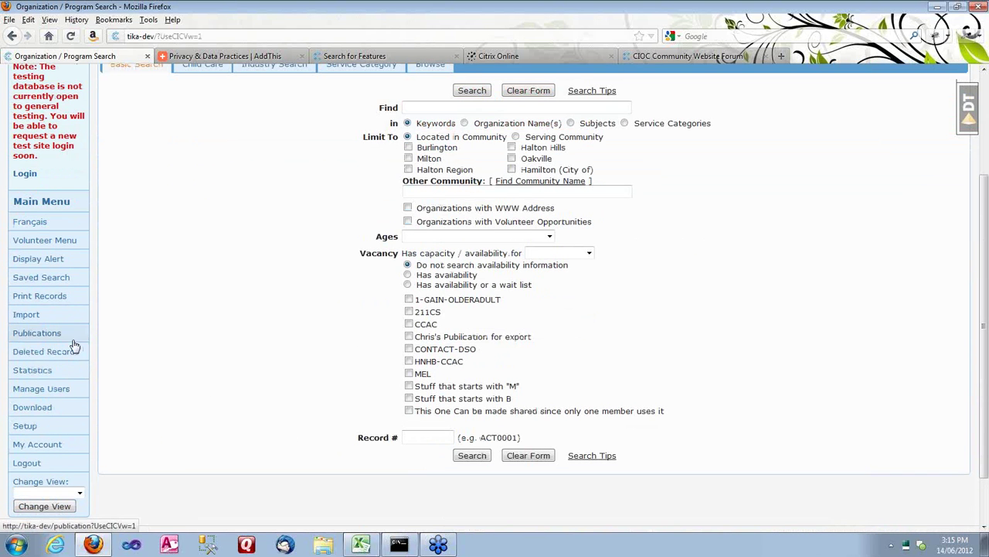
left_click(72, 350)
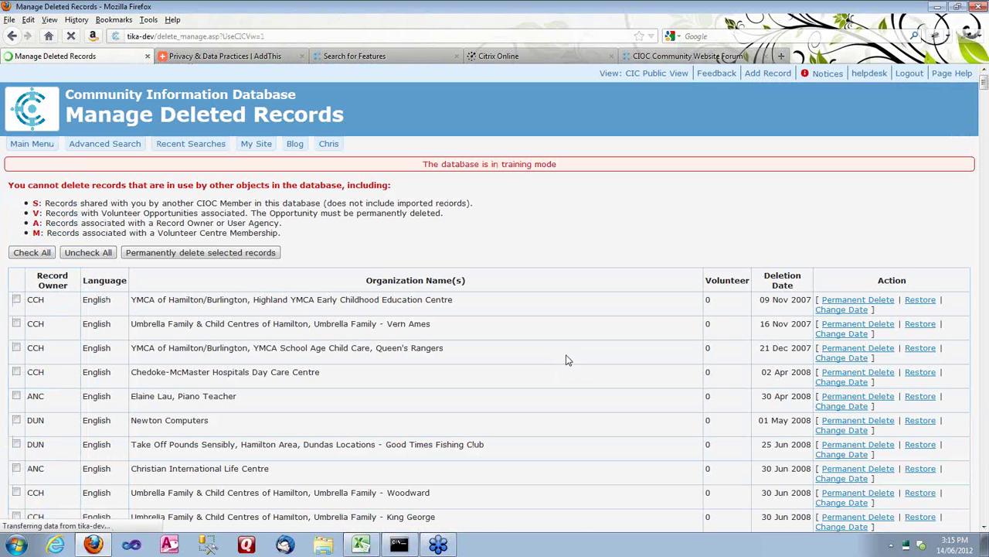
scroll(566, 360, "down", 20)
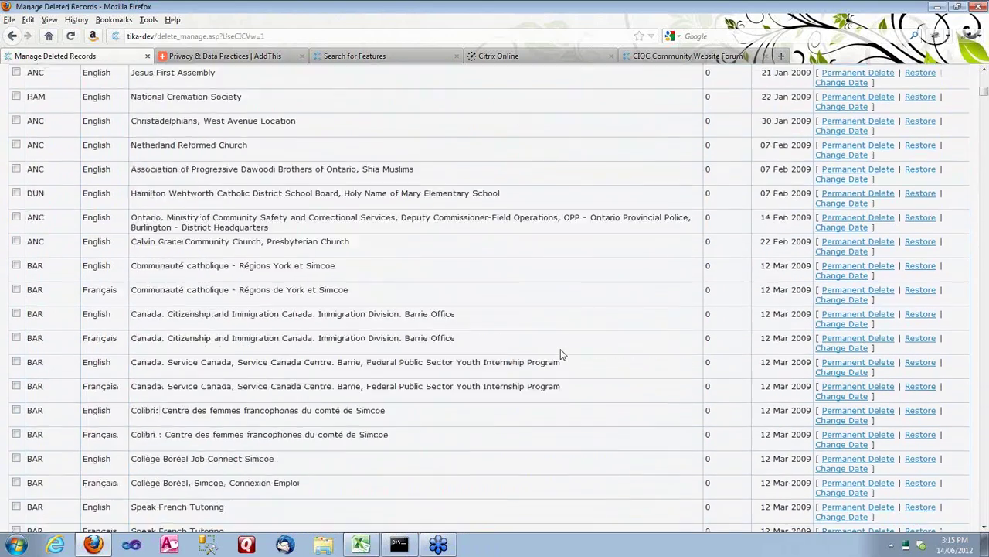
scroll(563, 354, "down", 20)
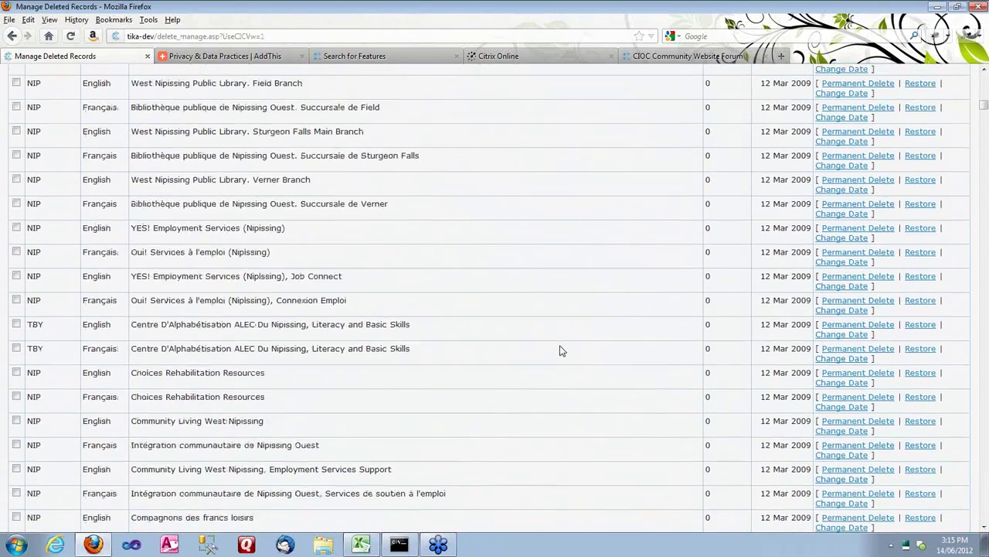
scroll(560, 350, "down", 15)
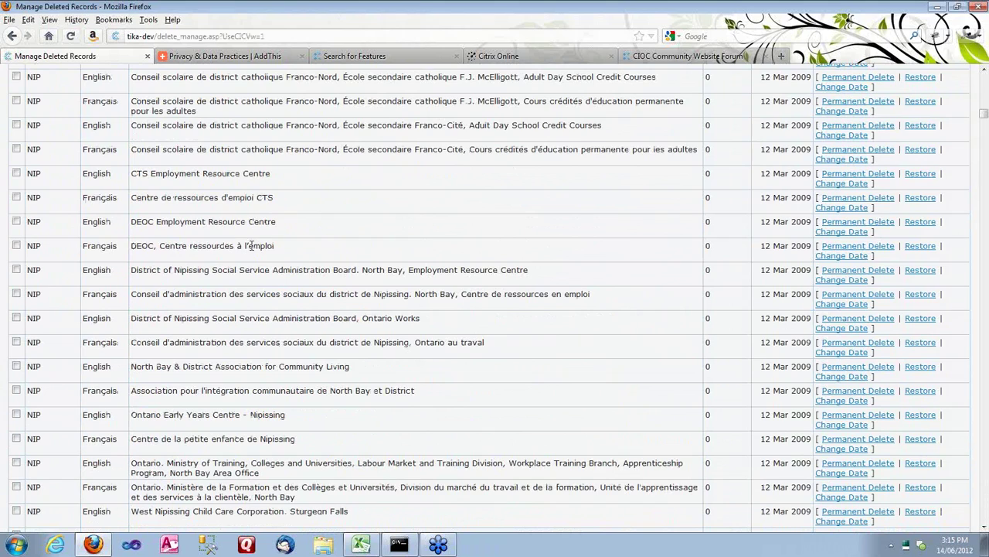
scroll(251, 245, "up", 20)
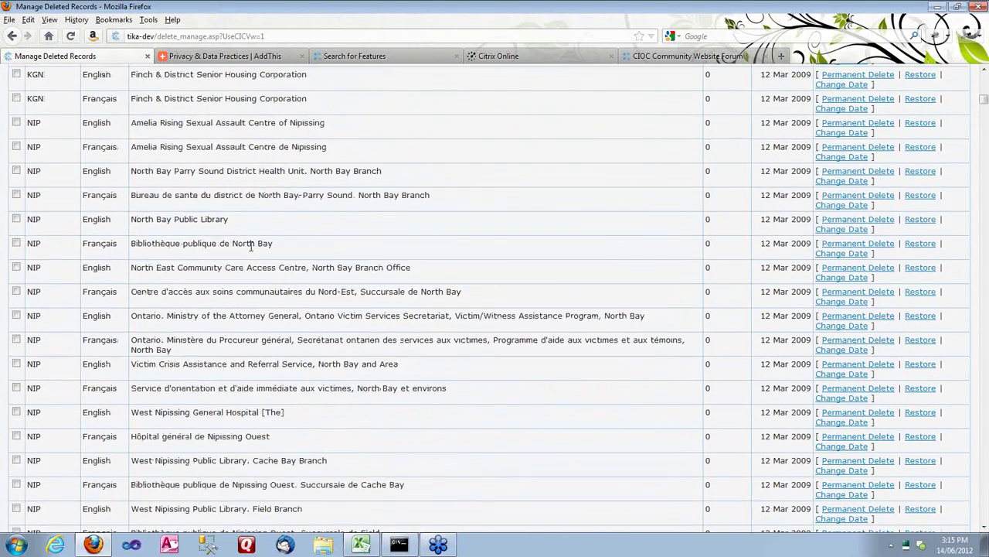
scroll(251, 245, "up", 15)
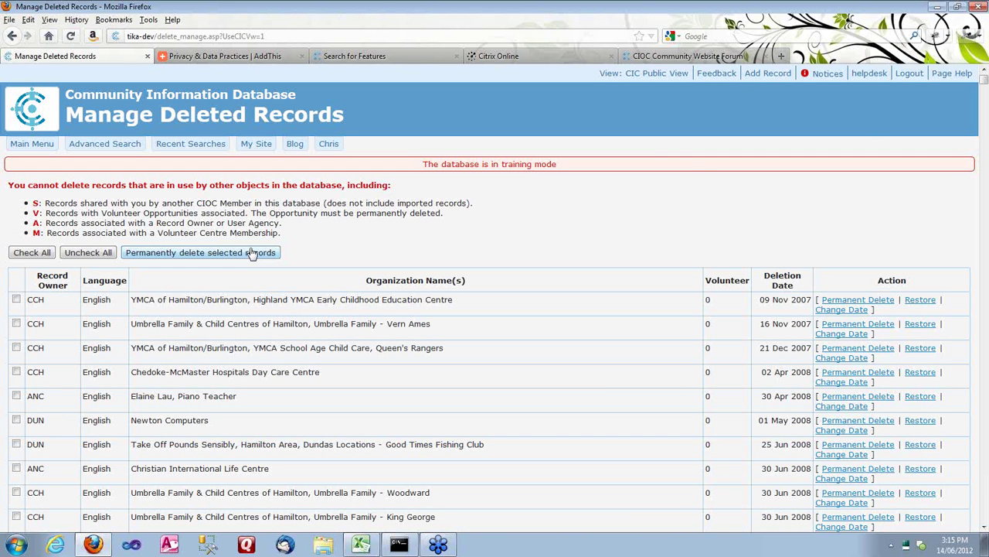
Return to the search page and change the view back to the default CIC Data Management view
left_click(11, 36)
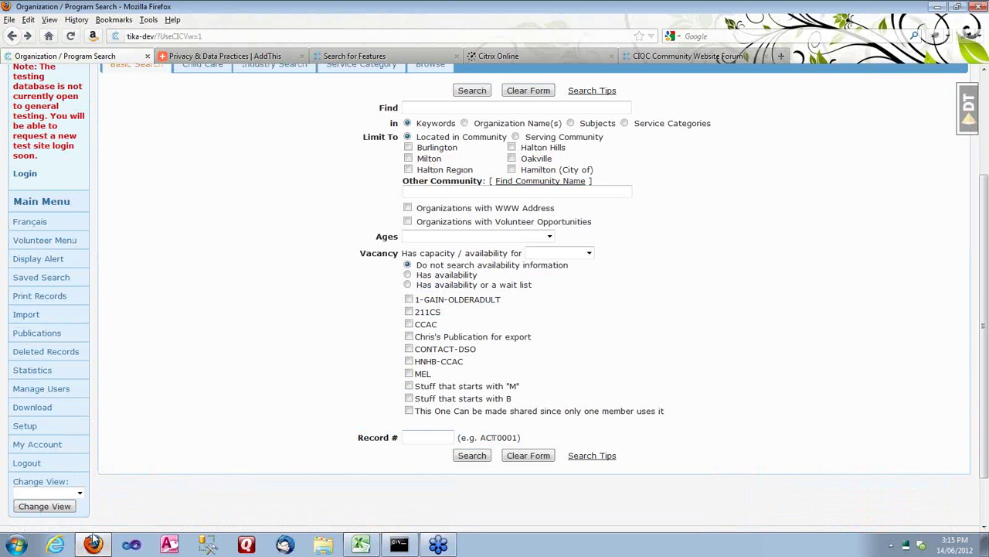
left_click(46, 505)
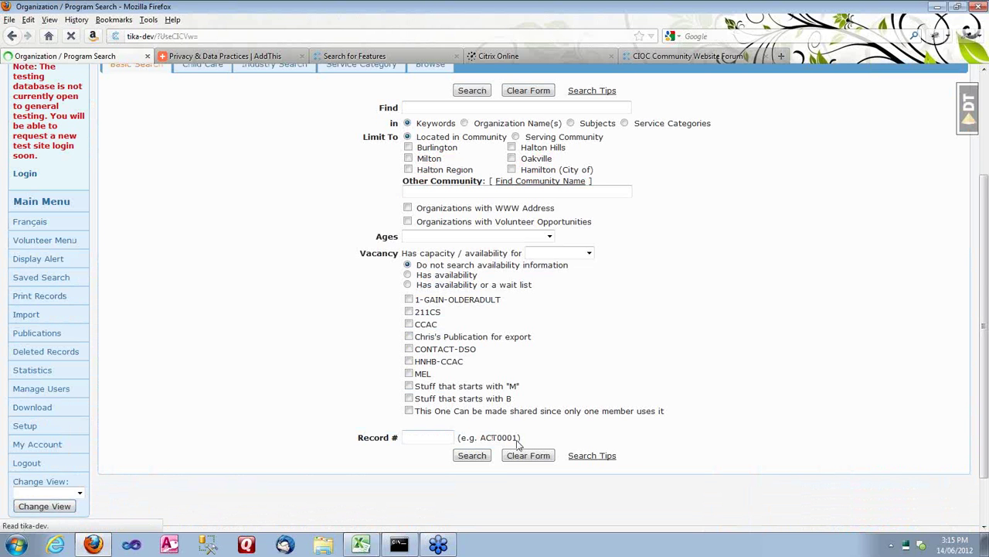
scroll(174, 399, "down", 1)
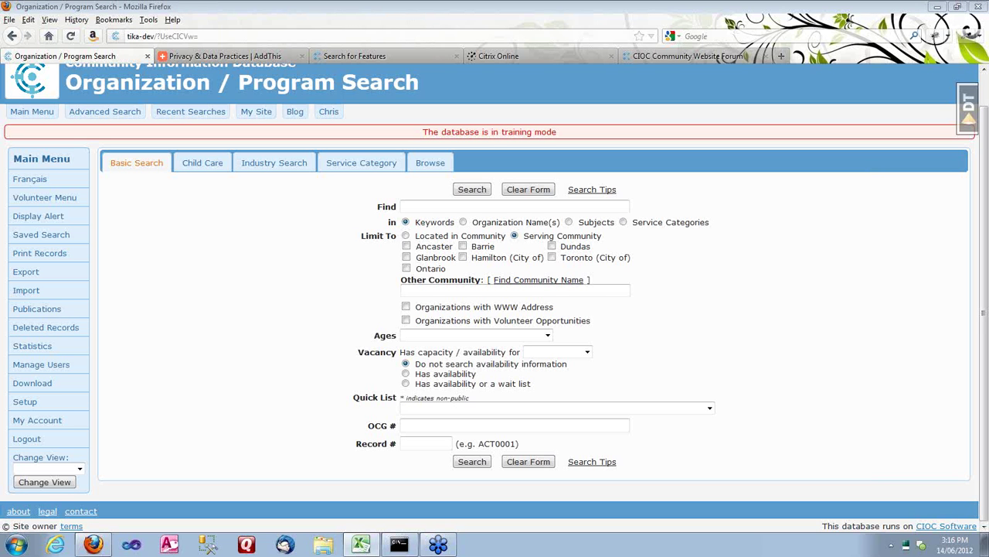
Open the deleted records under CIC Data Management and examine the S, V, A and M conditions that prevent permanent deletion
left_click(51, 327)
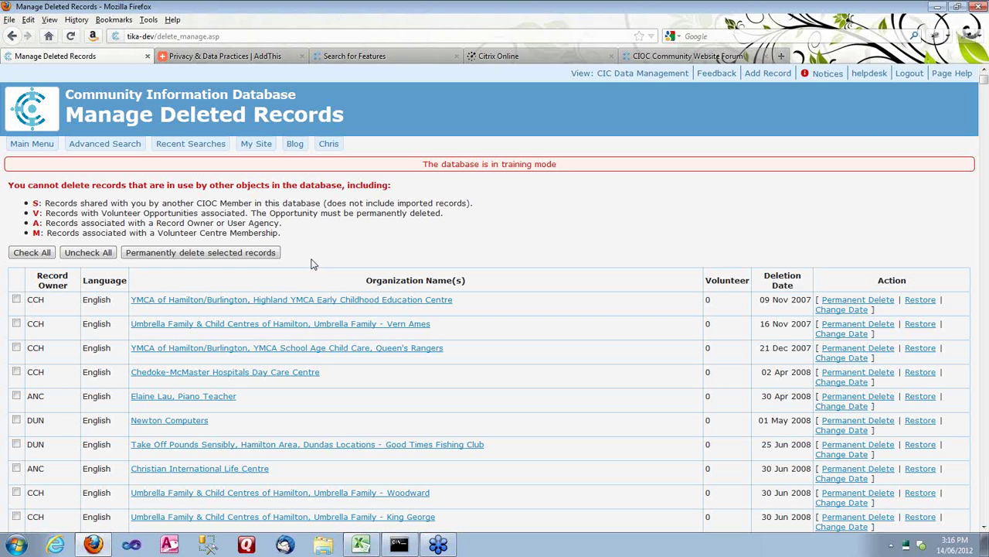
scroll(31, 391, "down", 3)
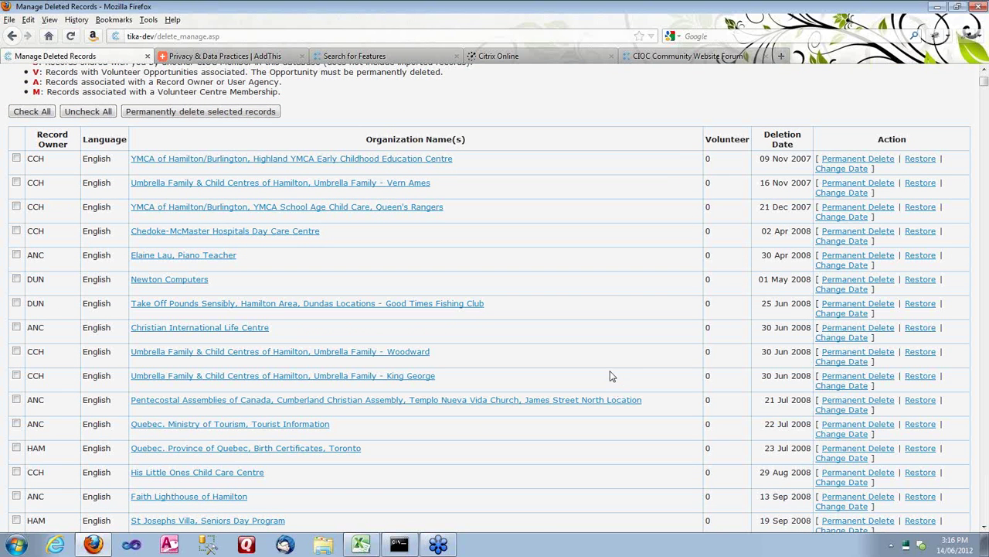
scroll(583, 340, "up", 2)
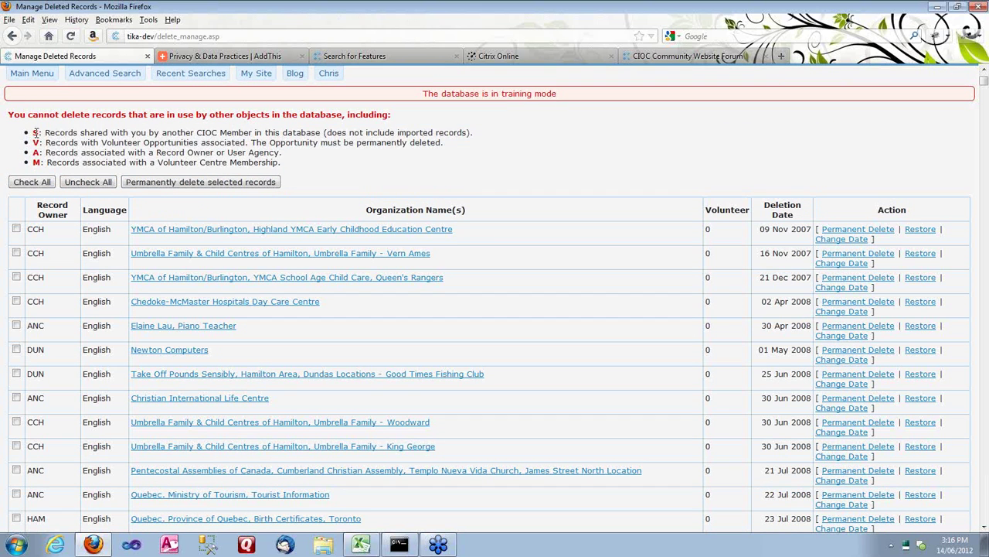
left_click_drag(34, 132, 294, 165)
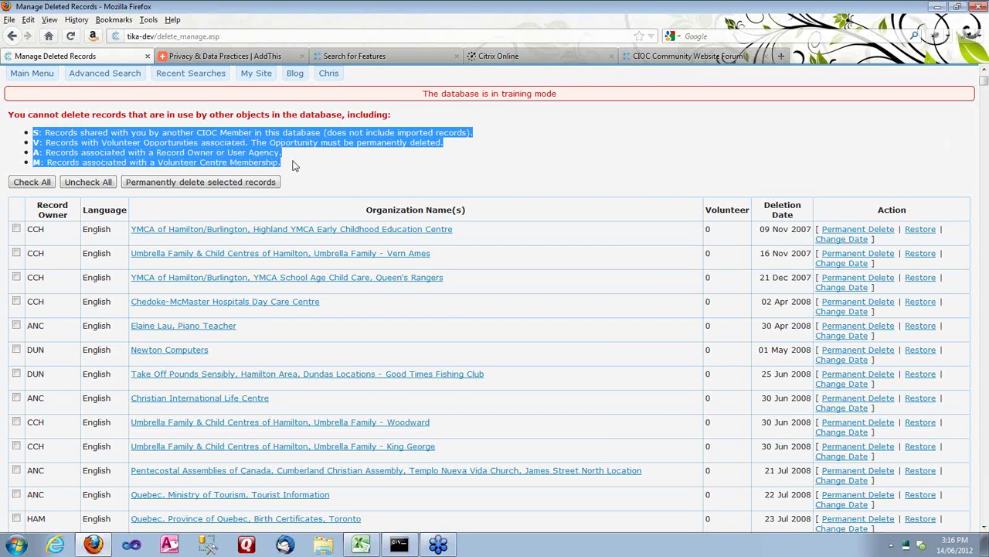
left_click(298, 167)
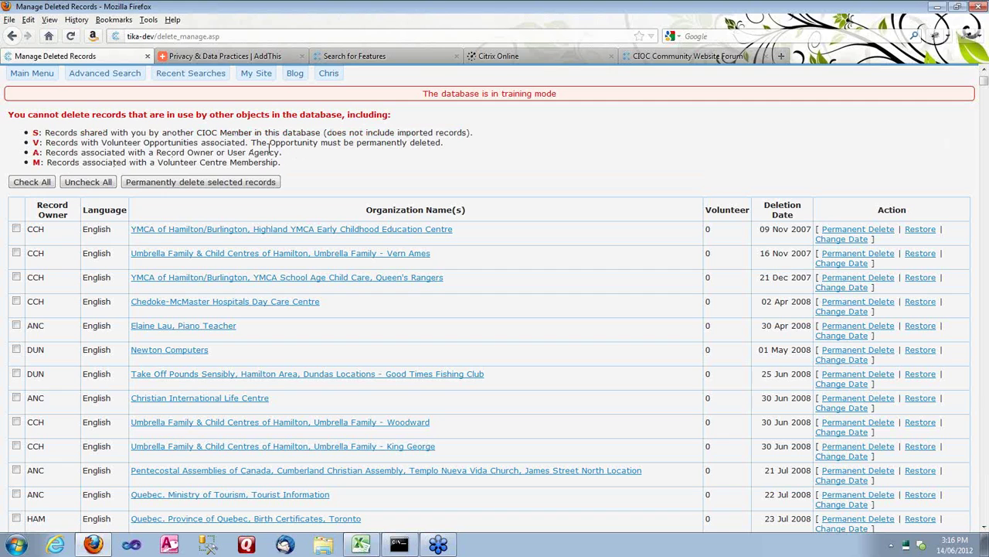
Examine the list of deleted records for entries flagged with a condition that prevents permanent deletion
scroll(283, 150, "down", 10)
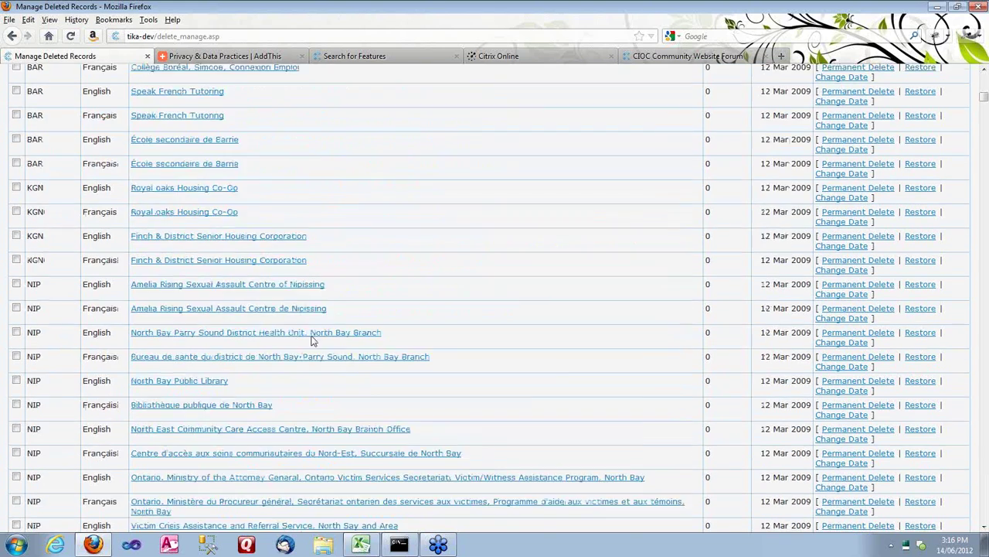
scroll(313, 340, "down", 20)
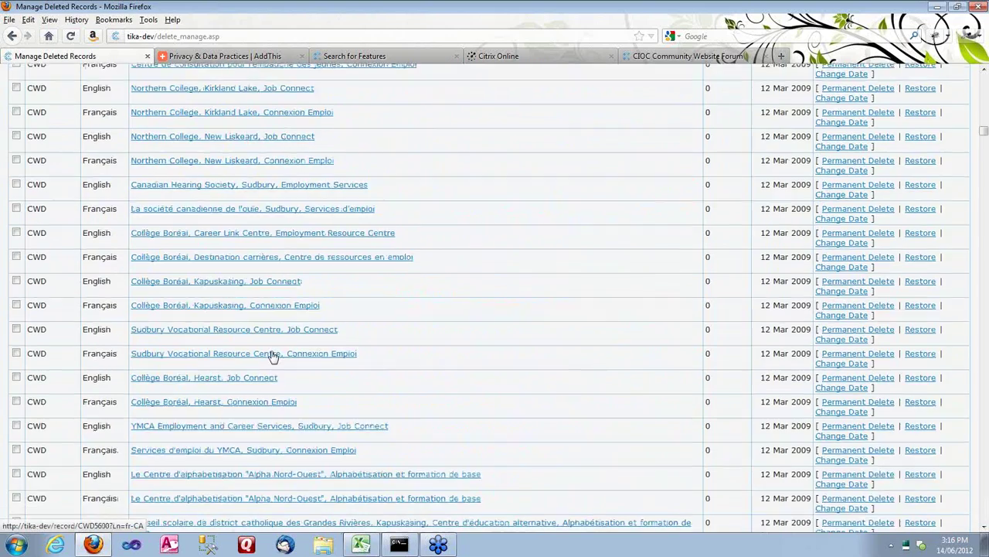
scroll(270, 356, "down", 20)
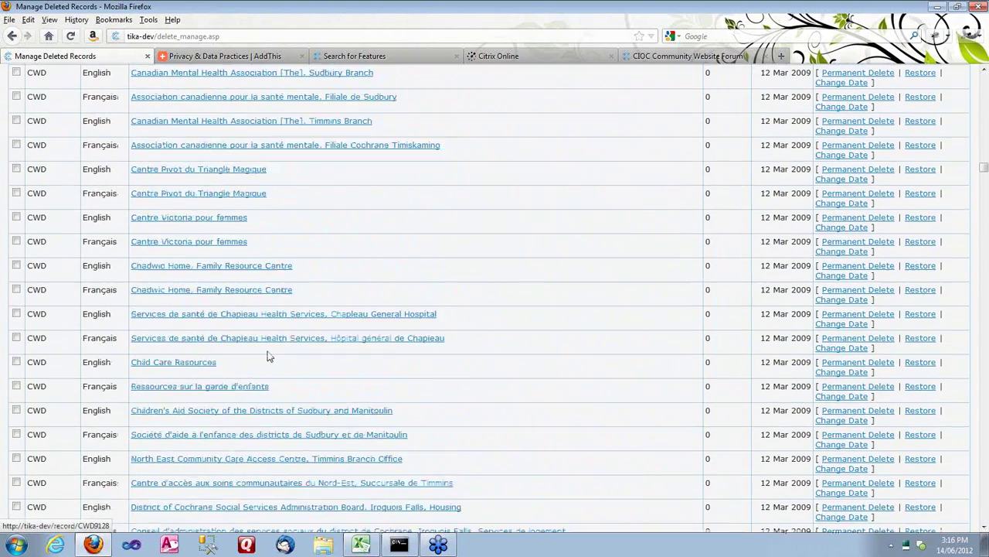
scroll(269, 356, "down", 20)
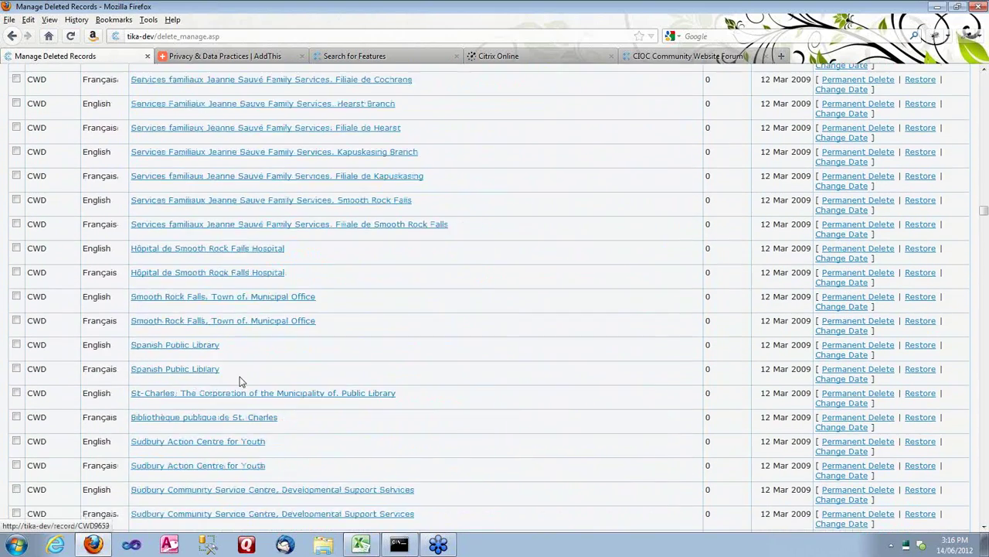
scroll(239, 381, "down", 20)
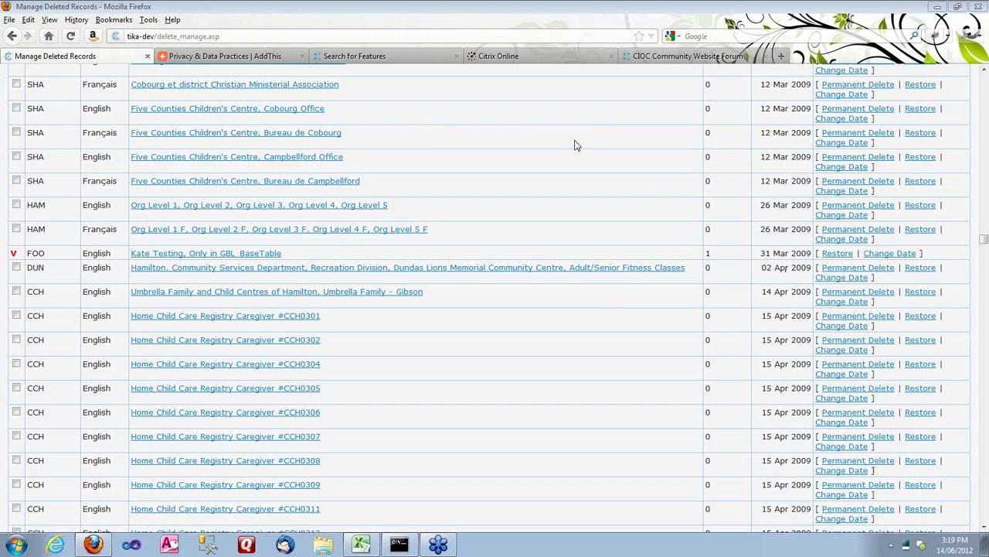
scroll(487, 225, "up", 10)
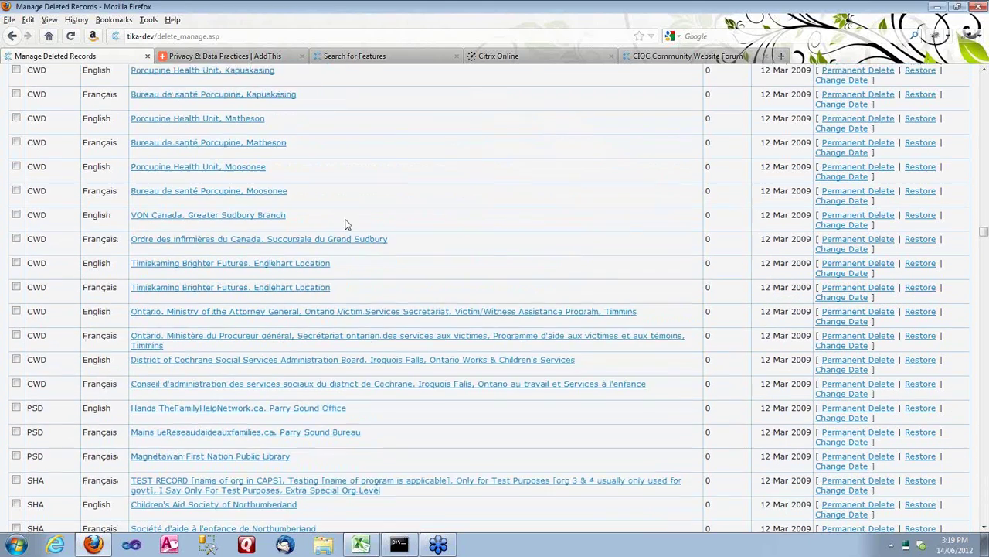
scroll(344, 223, "up", 8)
scroll(220, 265, "up", 15)
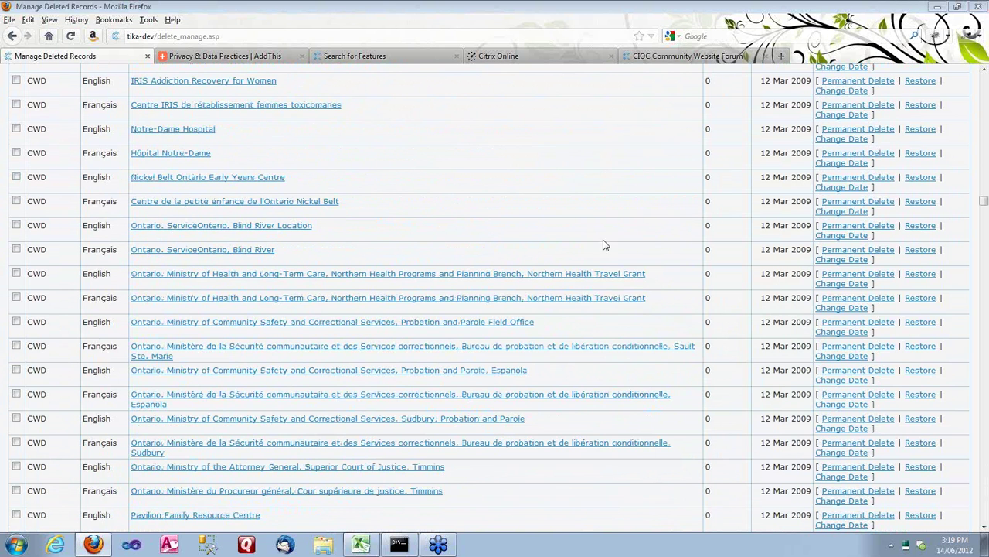
left_click_drag(986, 203, 985, 73)
Return to the organization search page and run a keyword search for "fun"
left_click(32, 144)
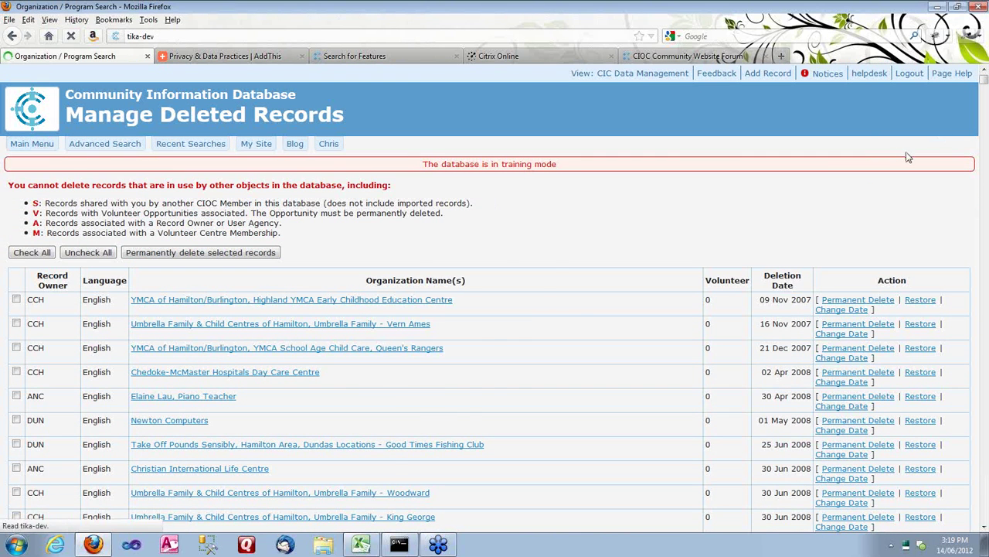
scroll(424, 124, "down", 1)
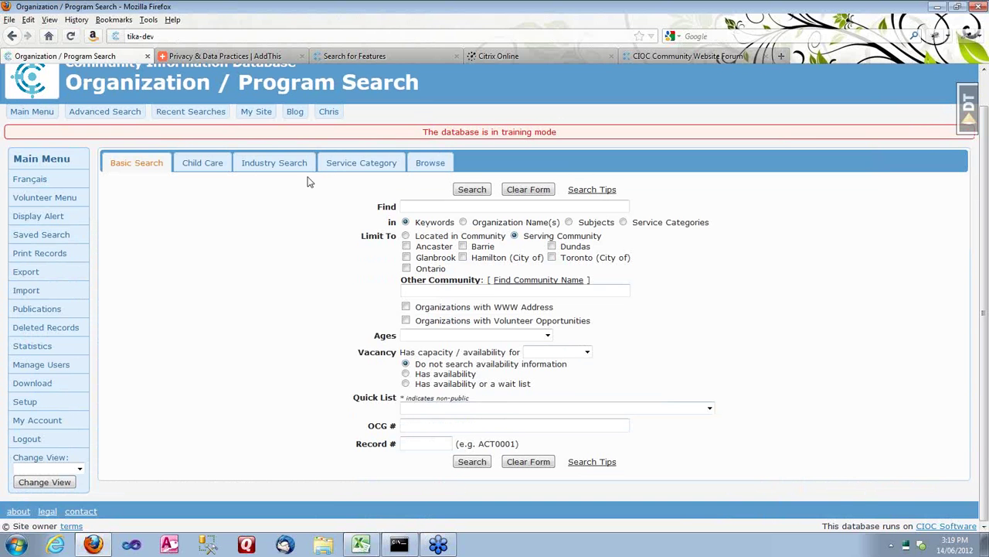
type("fun")
key("Return")
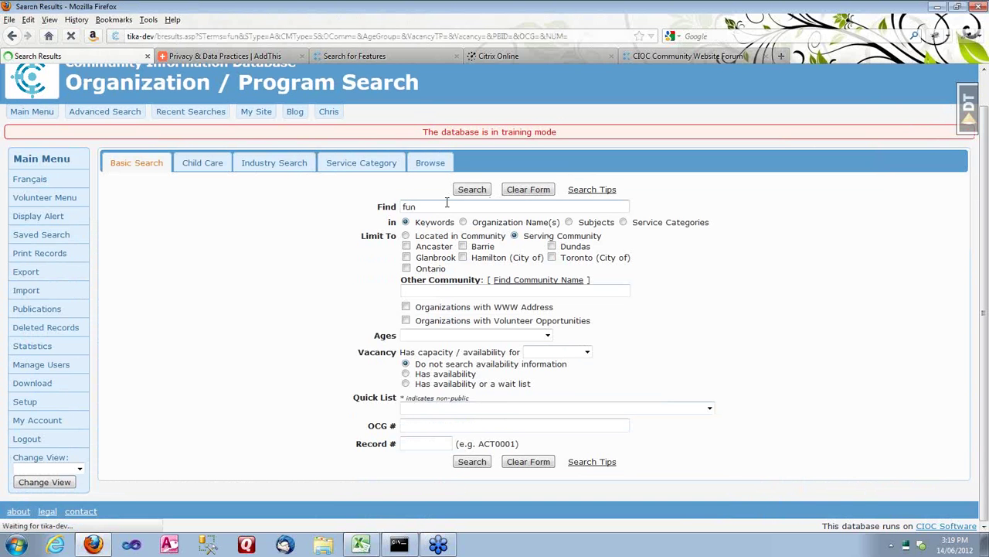
scroll(423, 332, "down", 5)
scroll(423, 332, "up", 5)
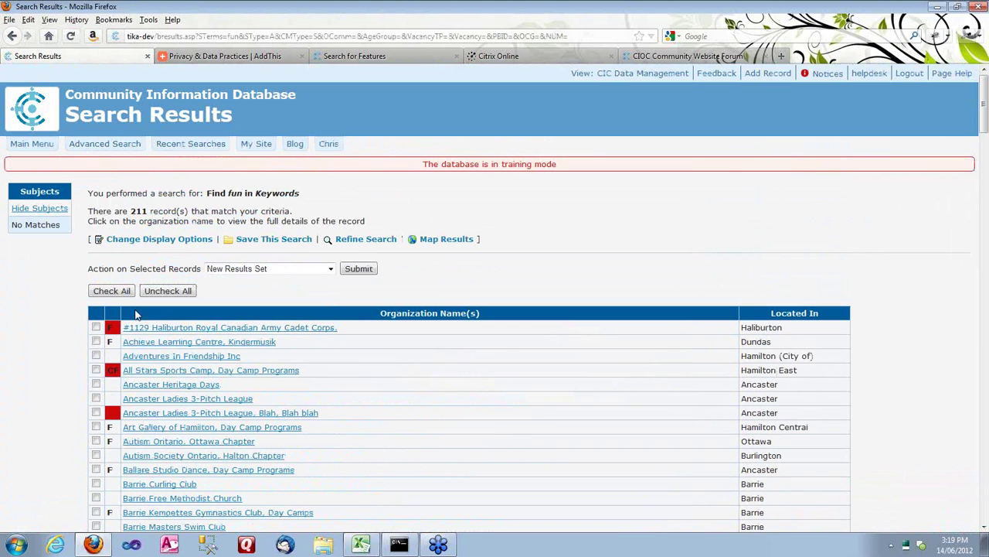
Select all records in the search results and open Add/Remove Pub Code for them
left_click(111, 291)
left_click(277, 269)
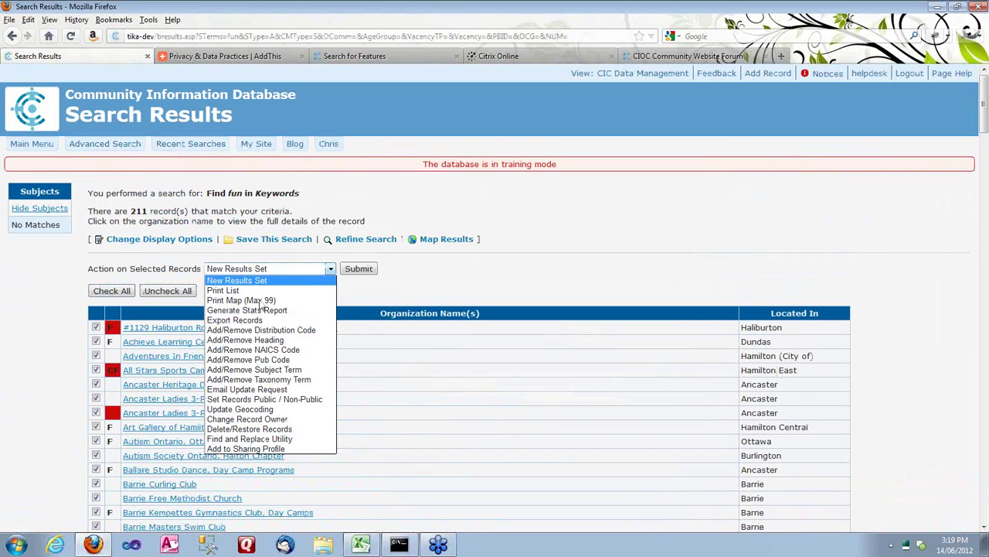
left_click(275, 360)
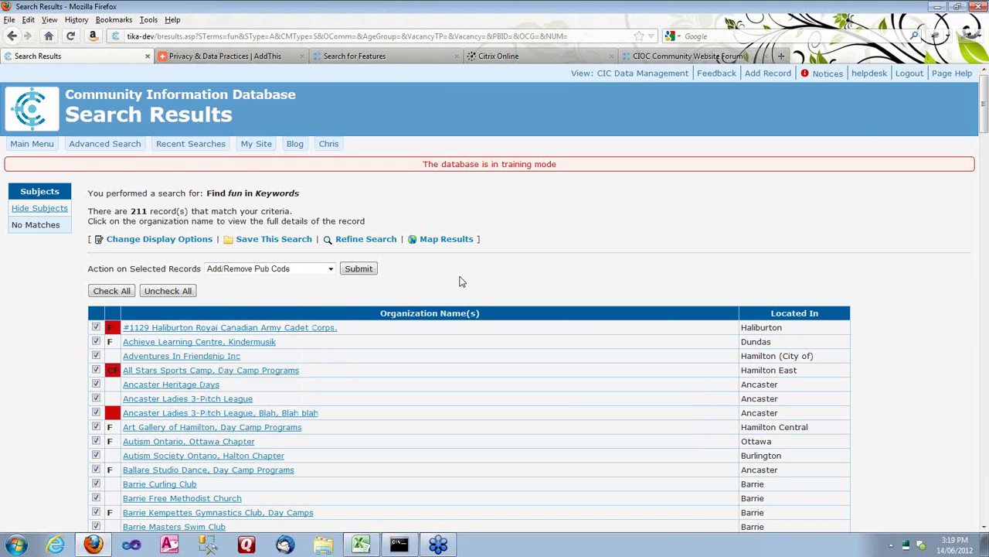
left_click(359, 271)
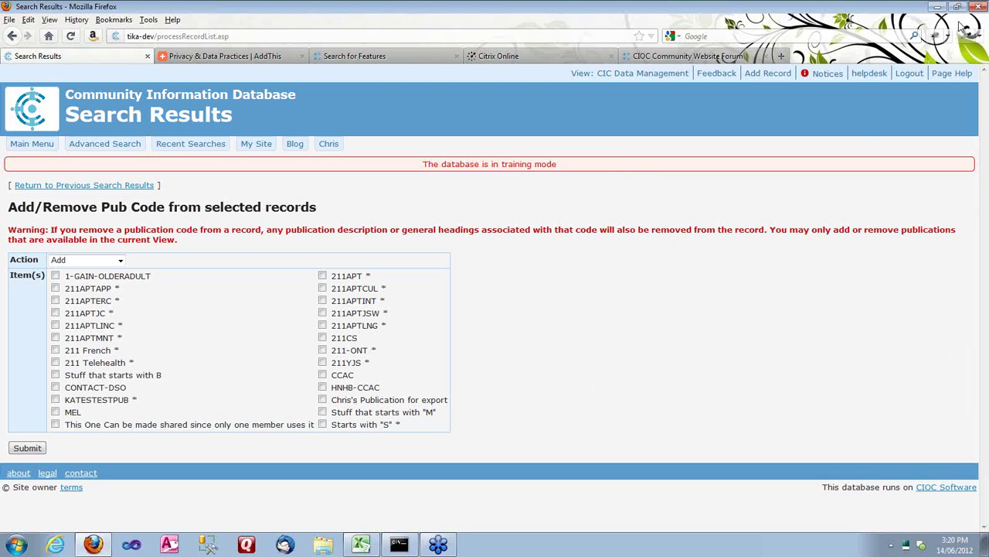
Set the pub code action to Delete and examine the Delete All Values option and the list of publication codes
left_click(119, 261)
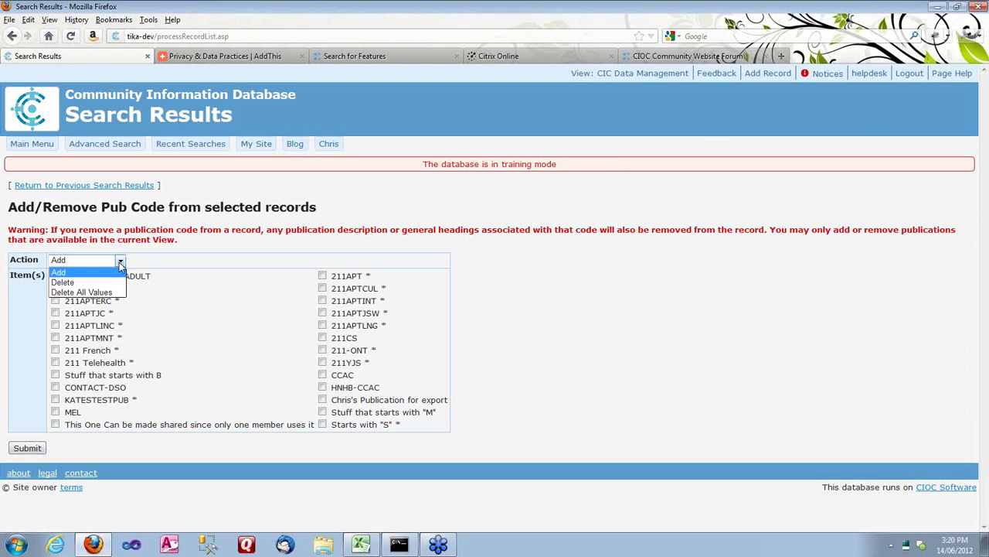
left_click(116, 276)
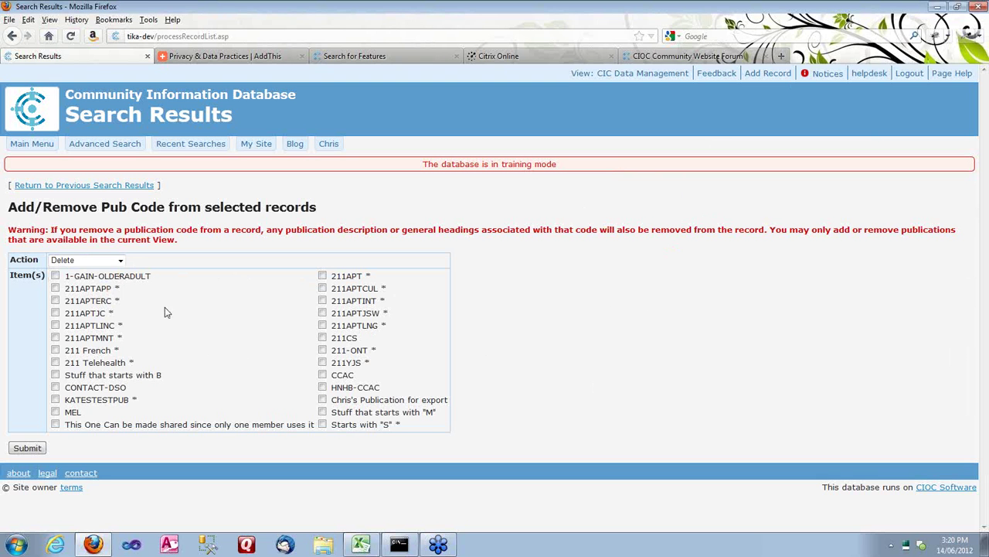
left_click(65, 264)
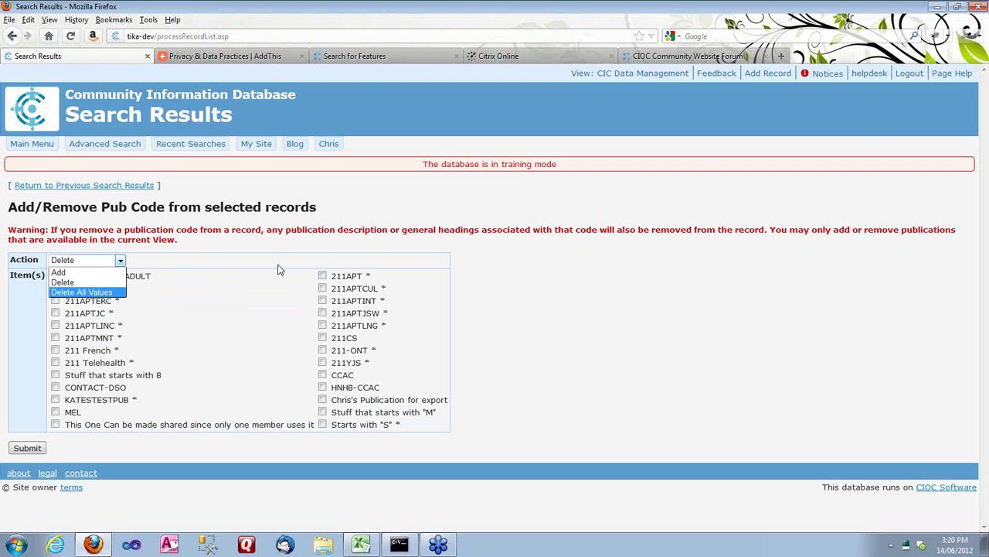
left_click(200, 272)
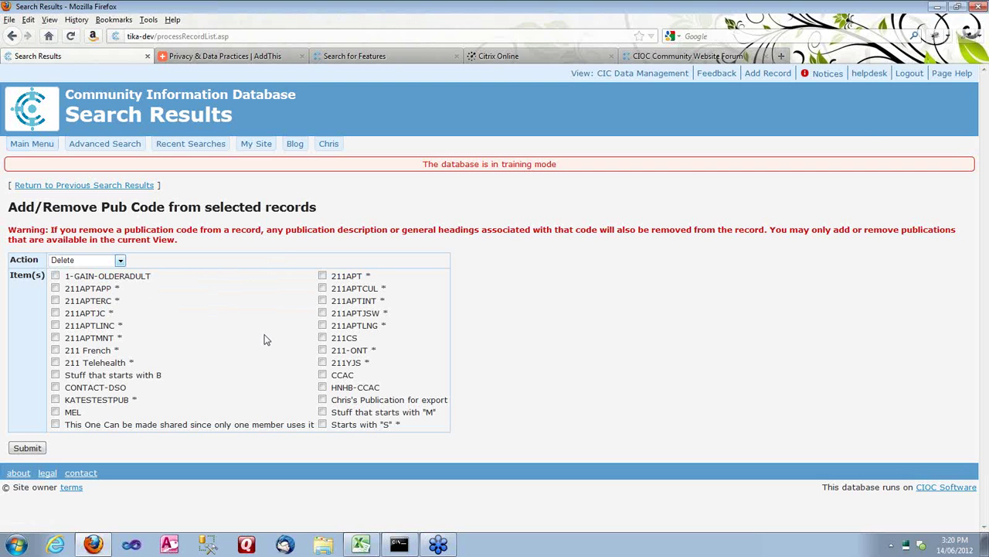
left_click(68, 278)
left_click_drag(68, 278, 129, 335)
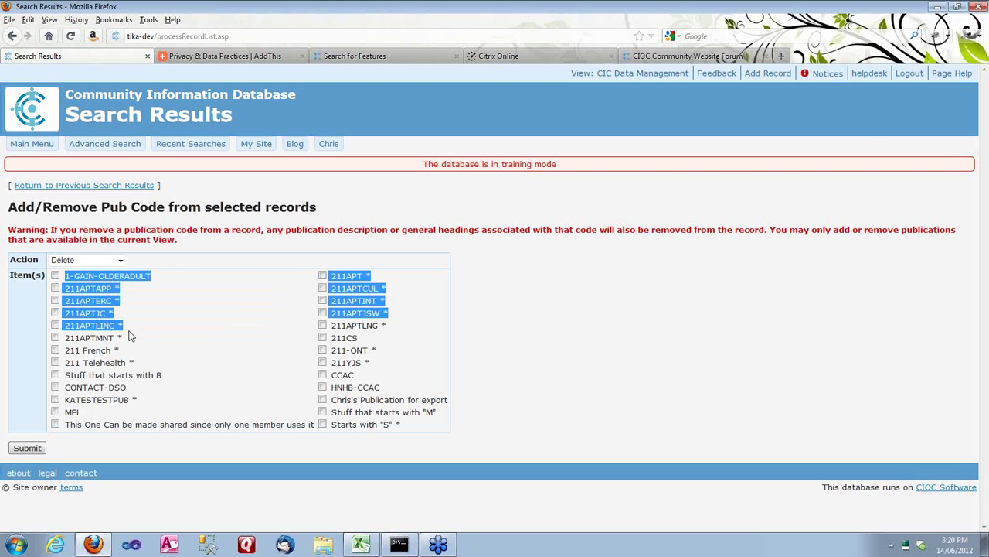
left_click(133, 332)
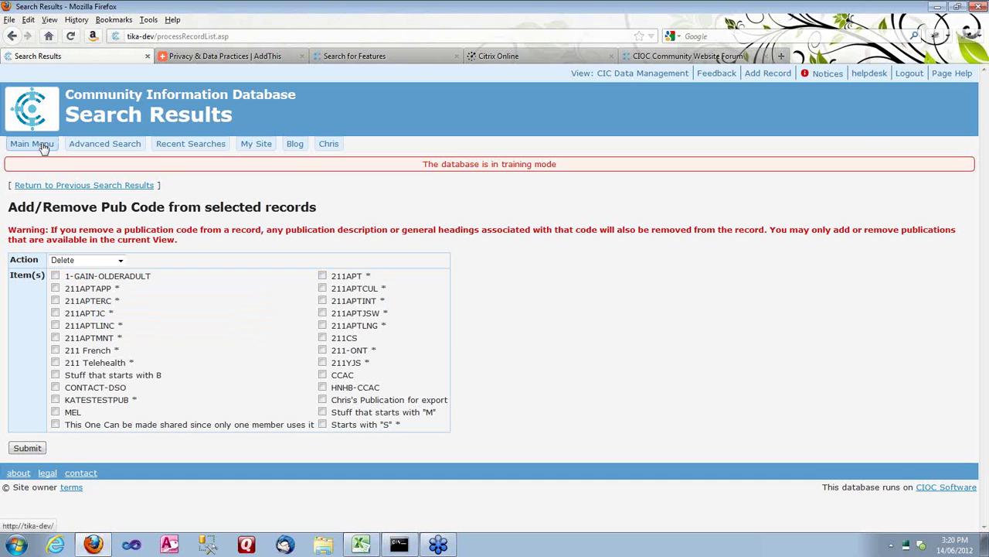
Check the Quick List on the organization search page, and go back to the Add/Remove Pub Code page
left_click(43, 147)
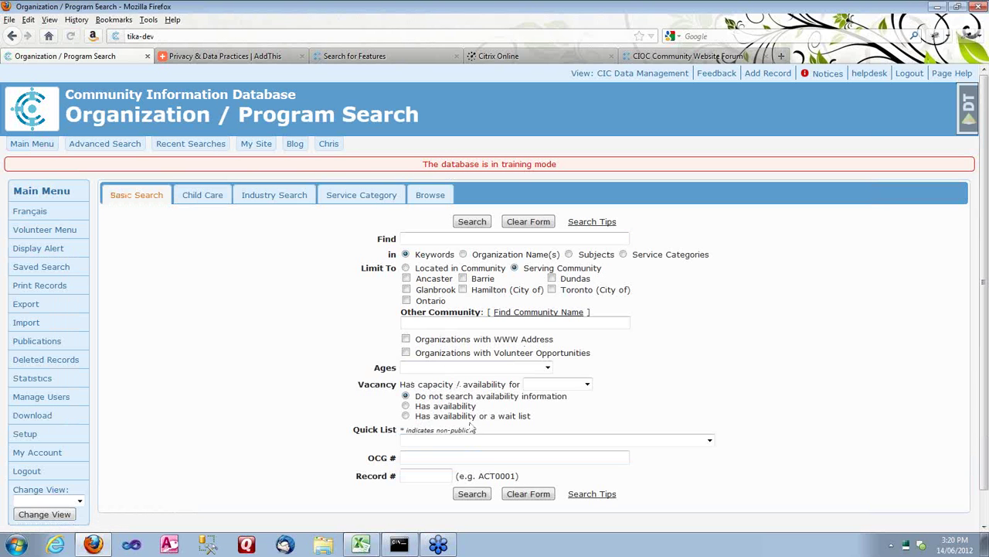
left_click(478, 439)
left_click(299, 335)
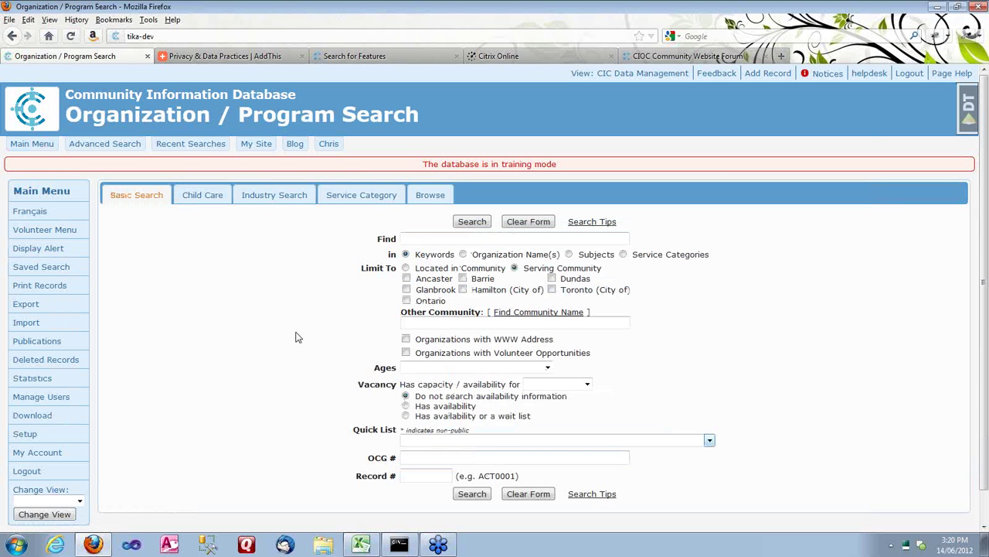
left_click(12, 36)
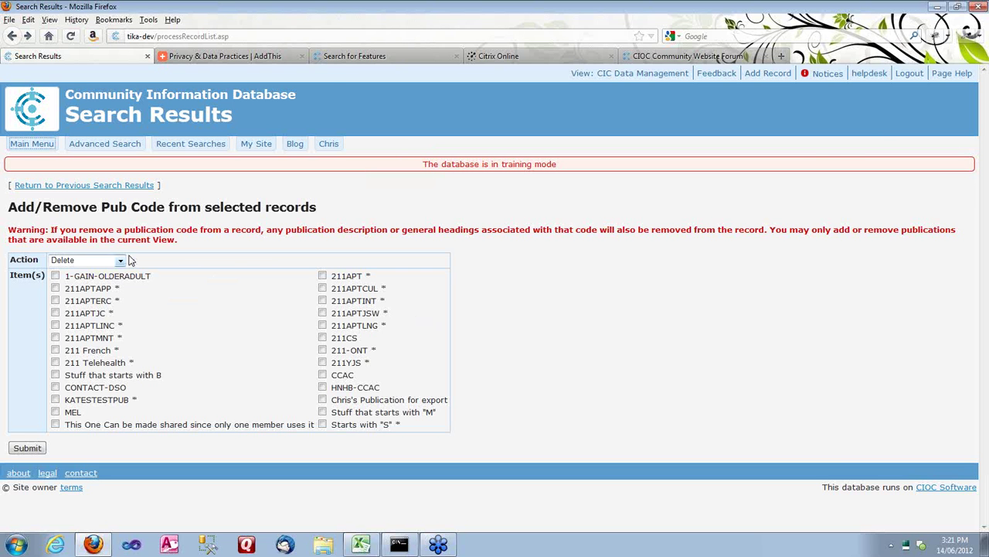
Switch to the CIOC Feature Request Database and list the enhancements in the Online Resources 3.1 - Spring 2012 release
left_click(339, 56)
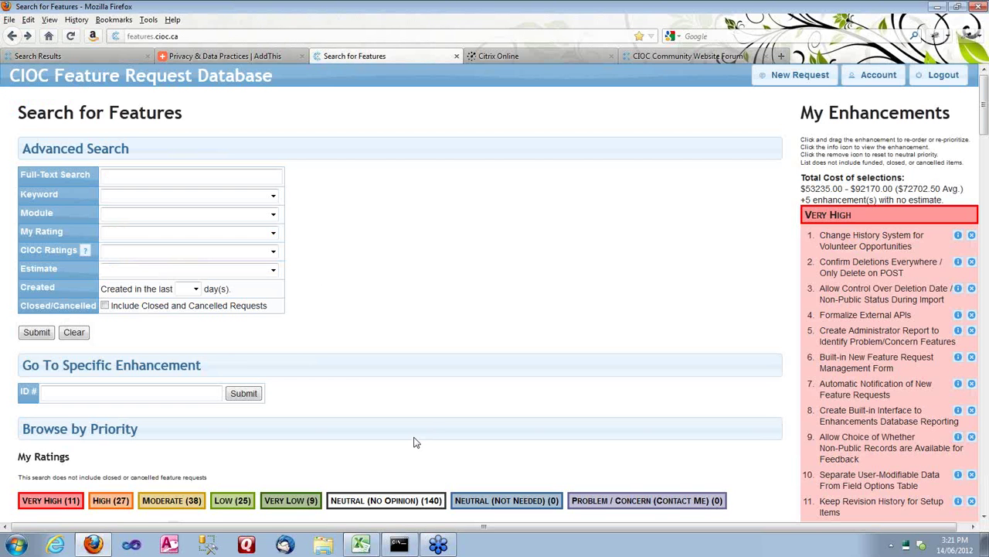
scroll(411, 439, "down", 10)
scroll(406, 438, "down", 5)
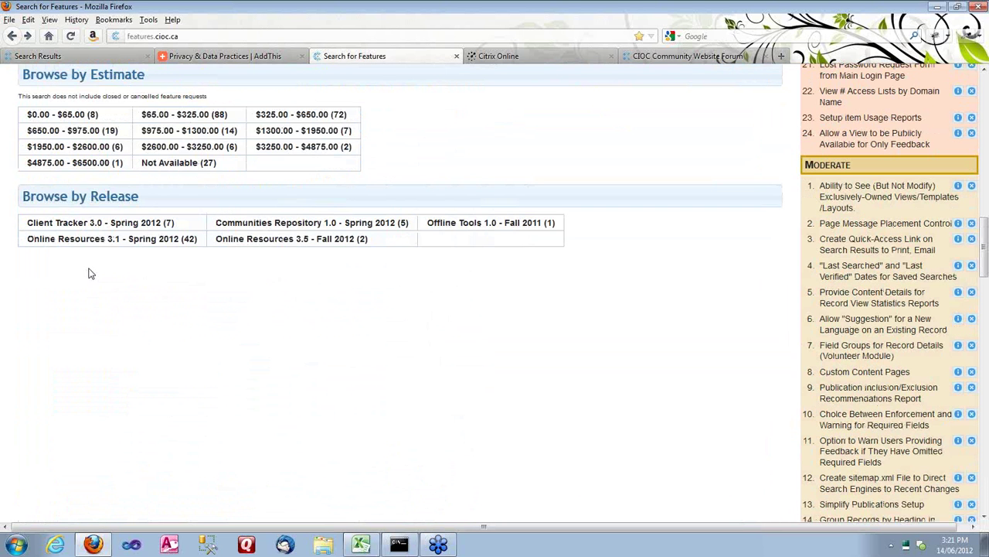
left_click(180, 239)
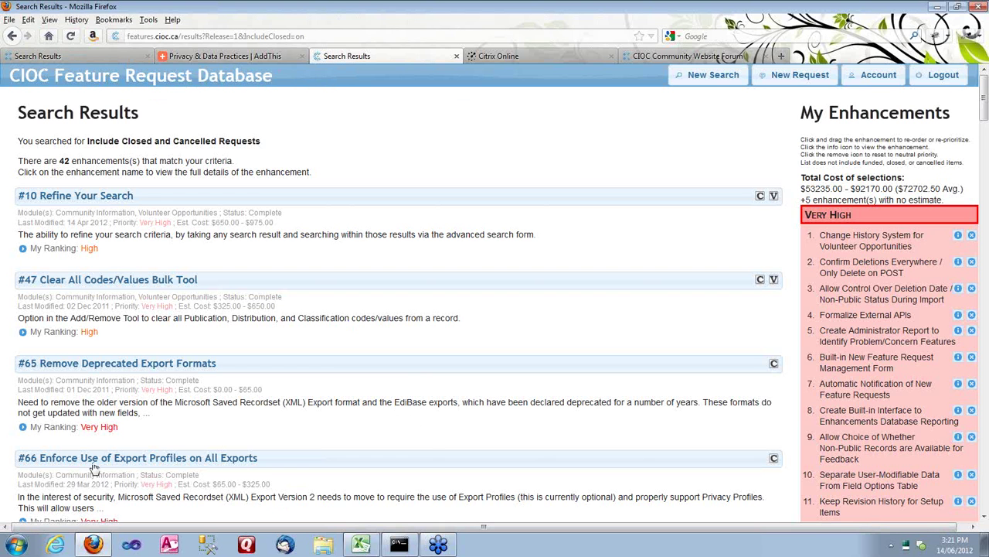
Return to the "fun" search results, open Add/Remove NAICS Code for the selected records and examine its action options
left_click(40, 57)
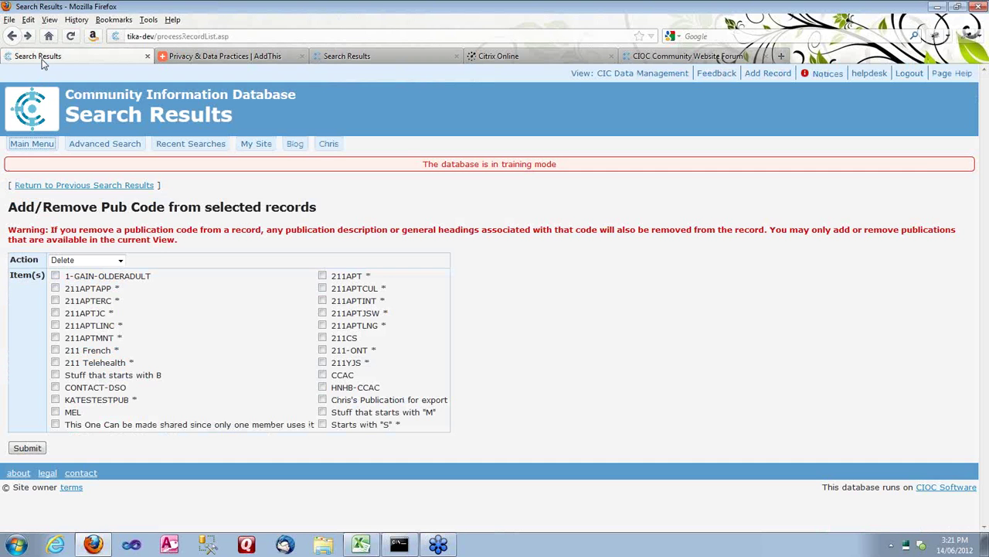
left_click(10, 37)
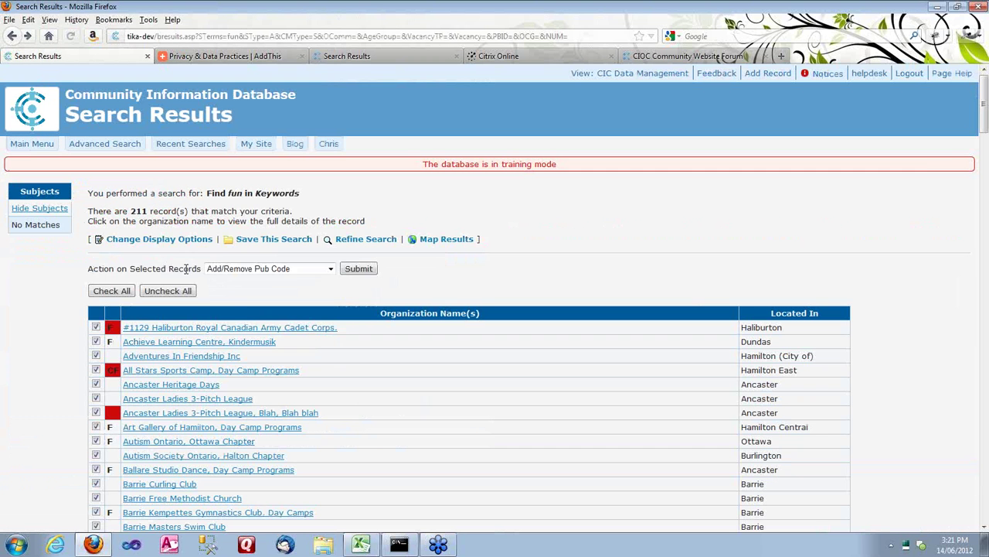
left_click(286, 271)
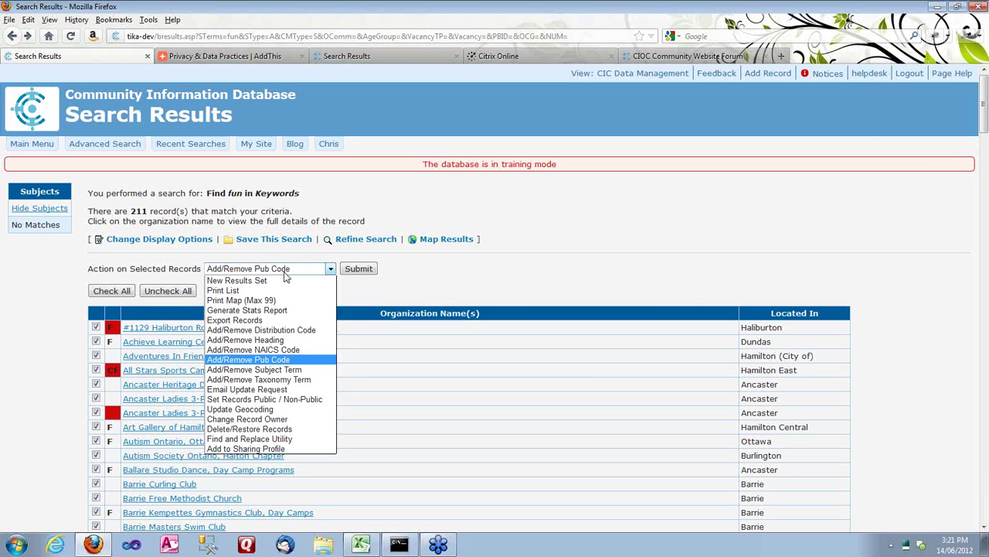
left_click(286, 350)
left_click(359, 269)
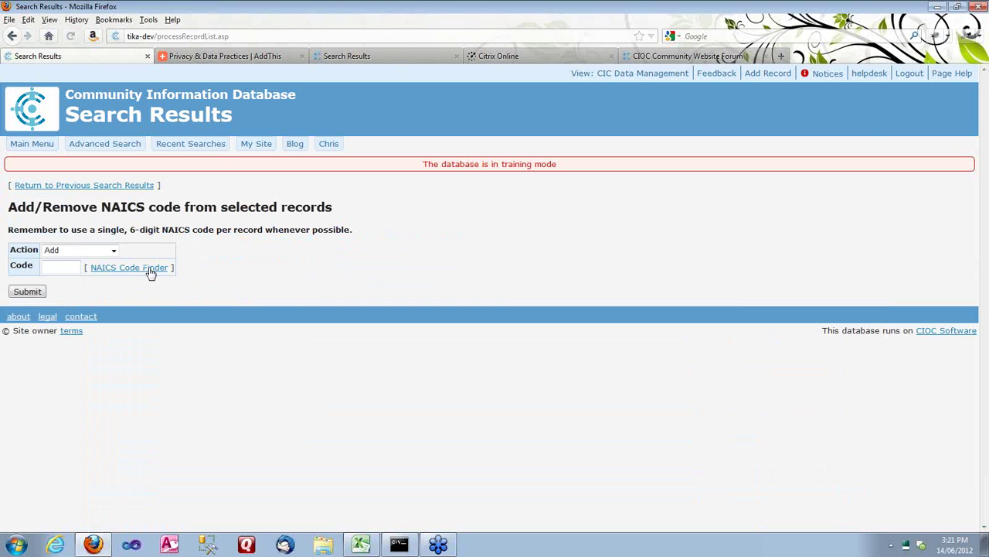
left_click(53, 252)
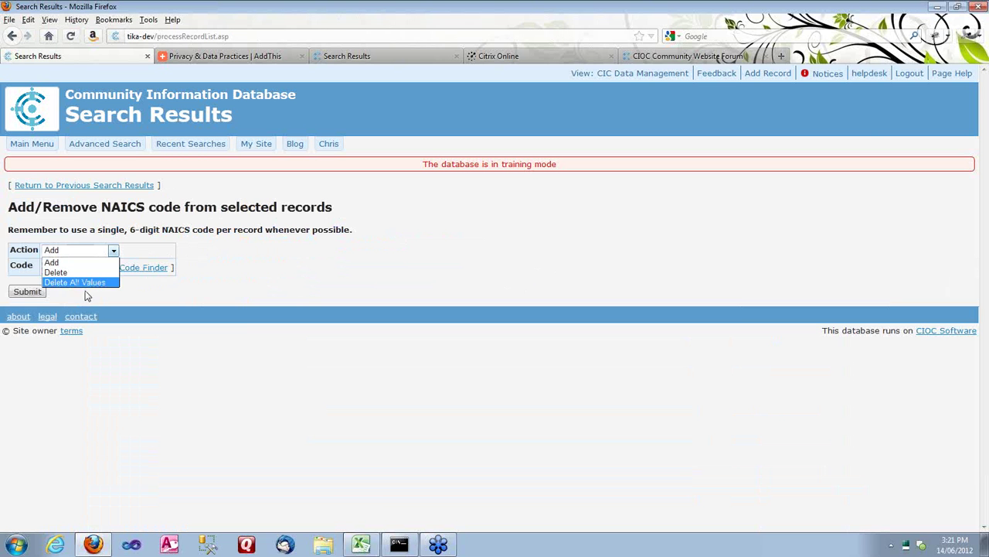
left_click(99, 262)
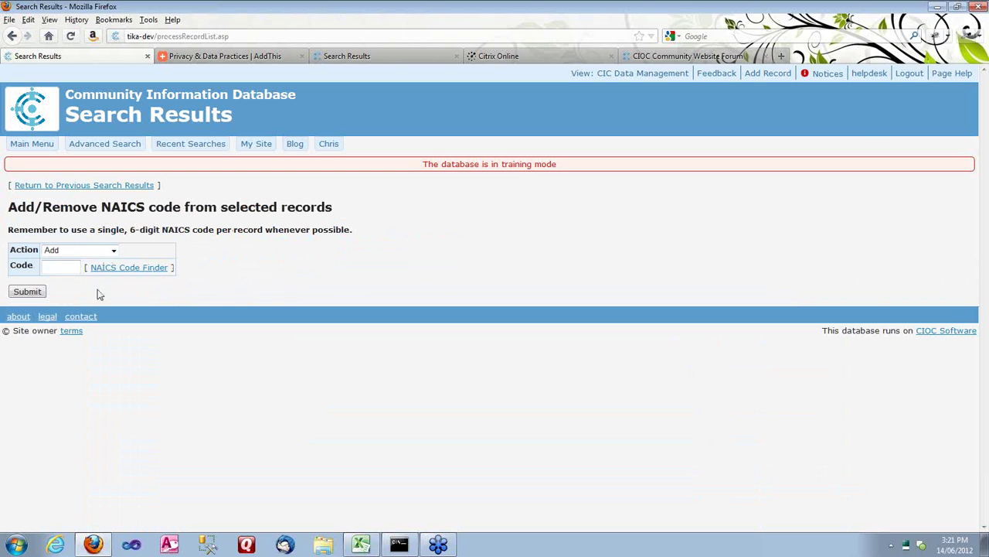
Go back to the "fun" search results and review the available actions on selected records, such as Add/Remove Subject Term
left_click(12, 36)
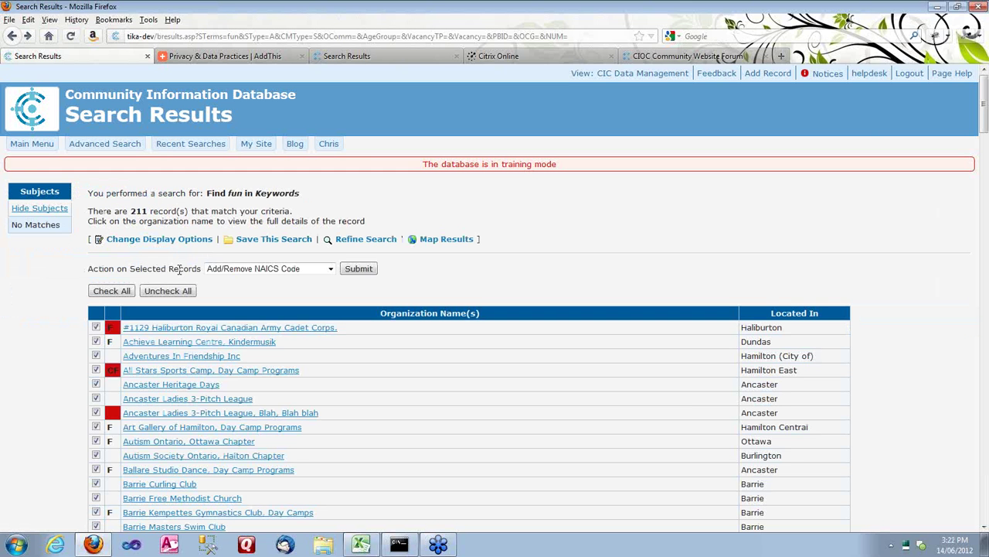
left_click(294, 271)
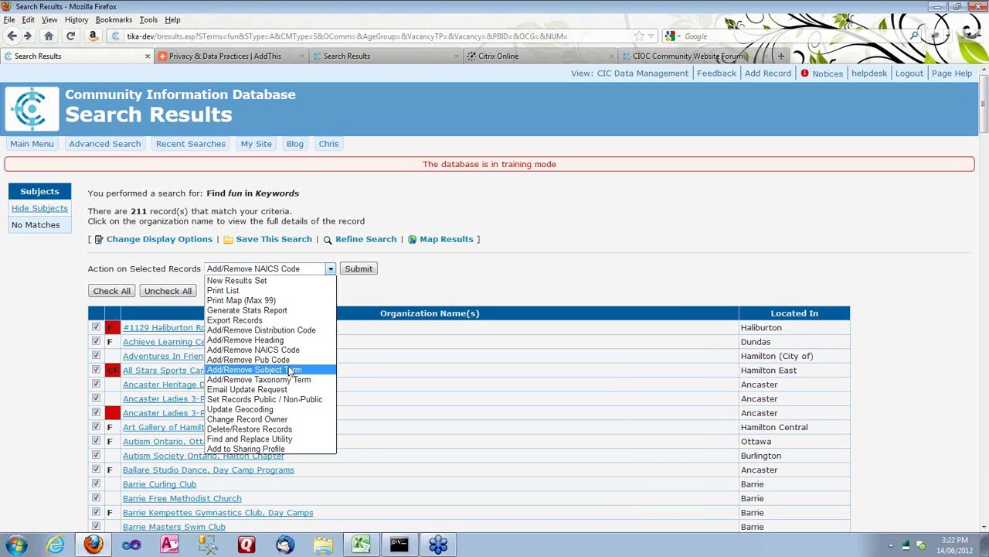
left_click(560, 352)
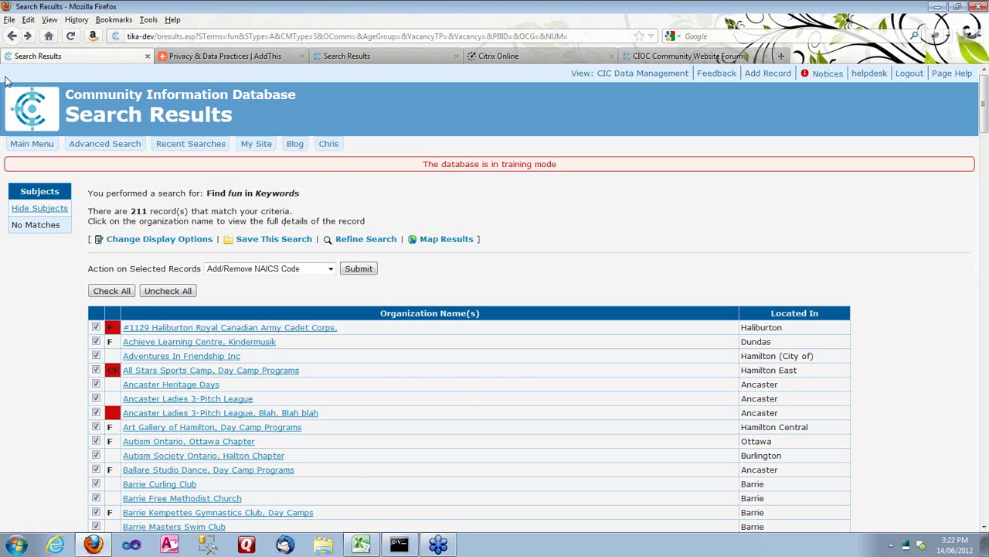
Switch to the Volunteer Database and browse all organizations that have volunteer opportunities
left_click(31, 144)
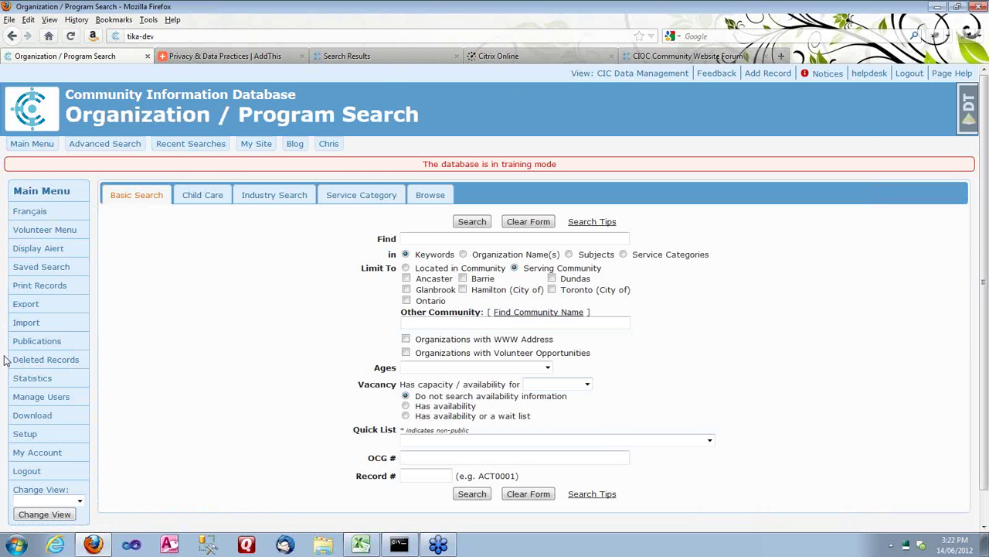
left_click(68, 235)
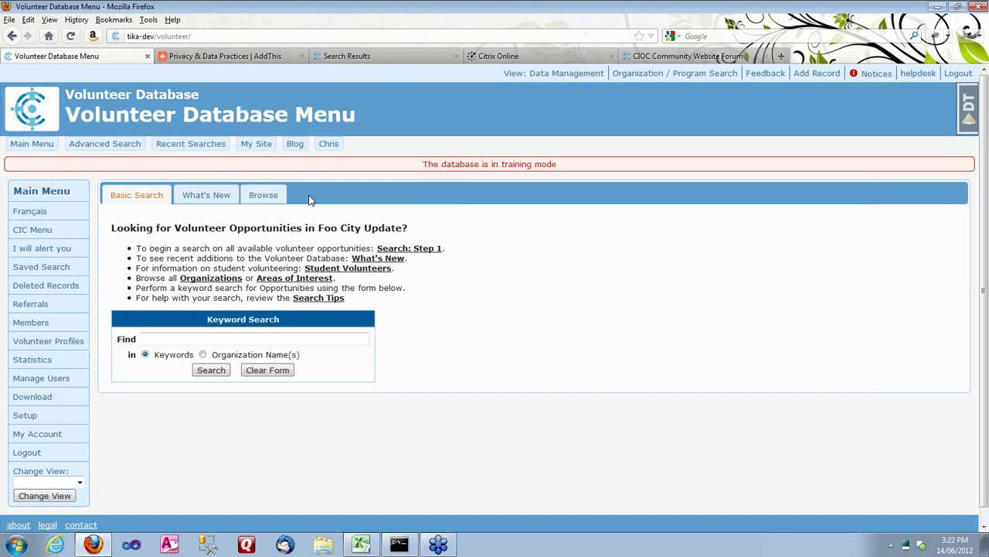
left_click(263, 195)
left_click(423, 243)
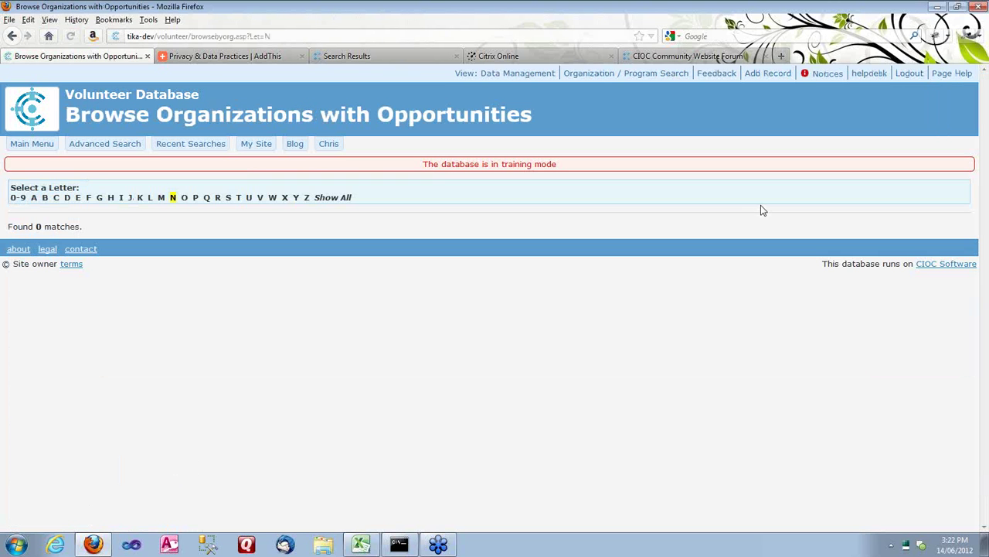
left_click(324, 199)
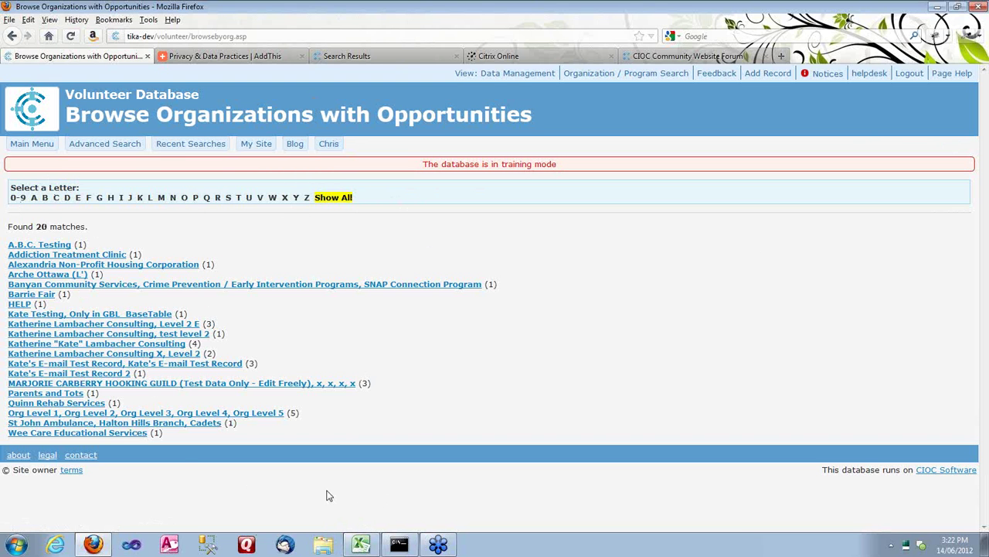
Find the "Keep Yourself Alive" opportunity under its organization and open the record for updating
left_click(163, 345)
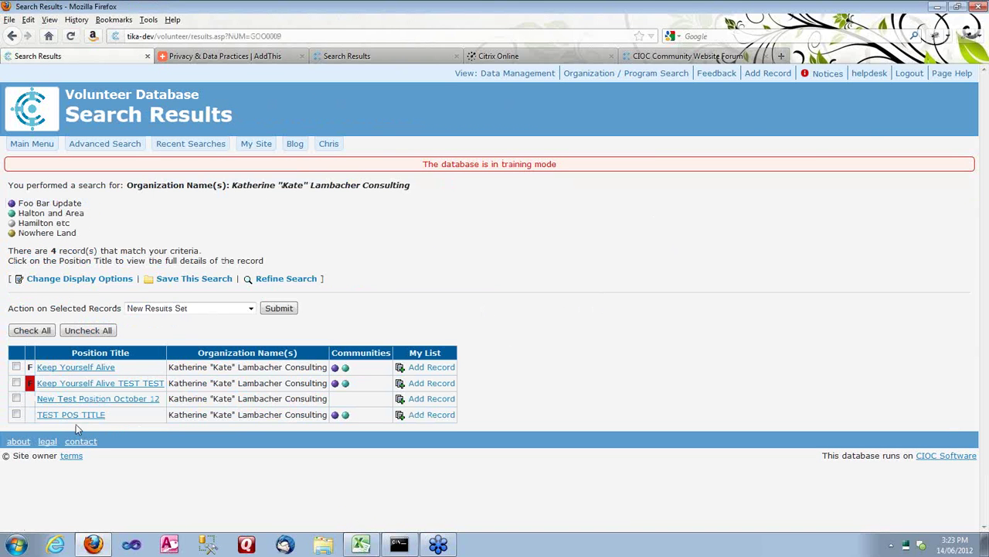
left_click(73, 368)
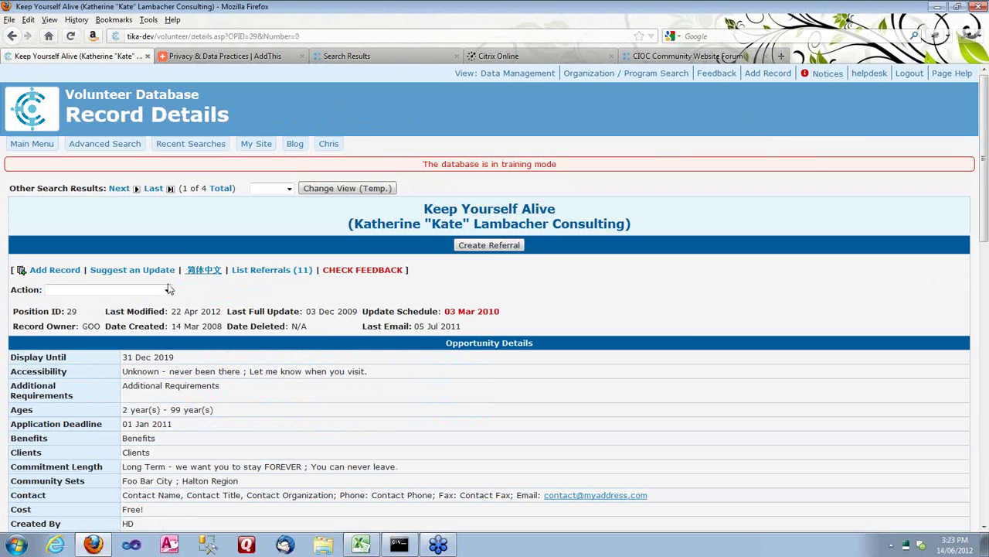
left_click(149, 291)
left_click(139, 315)
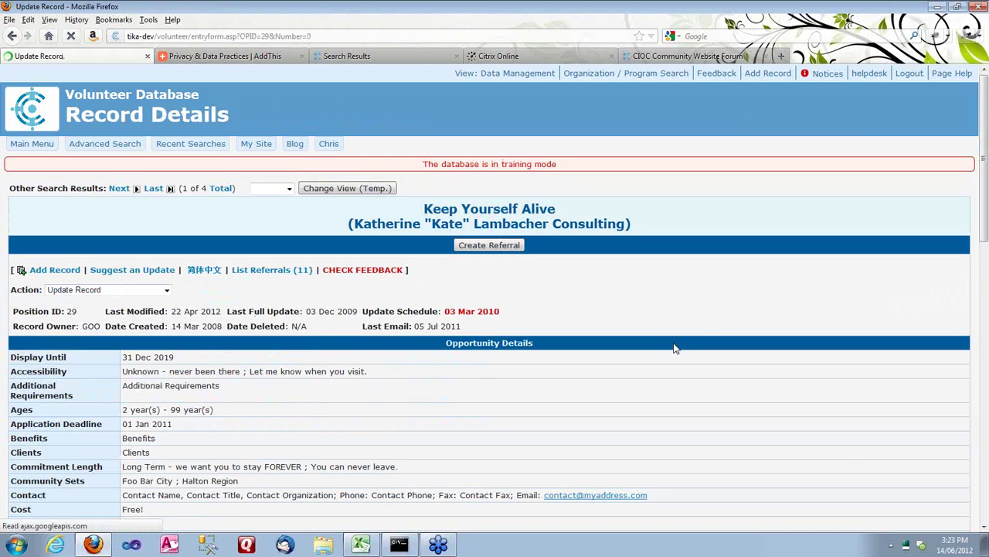
Examine the Areas of Need field in the update form, including the total positions and the positions per community
scroll(497, 250, "down", 10)
scroll(491, 368, "down", 10)
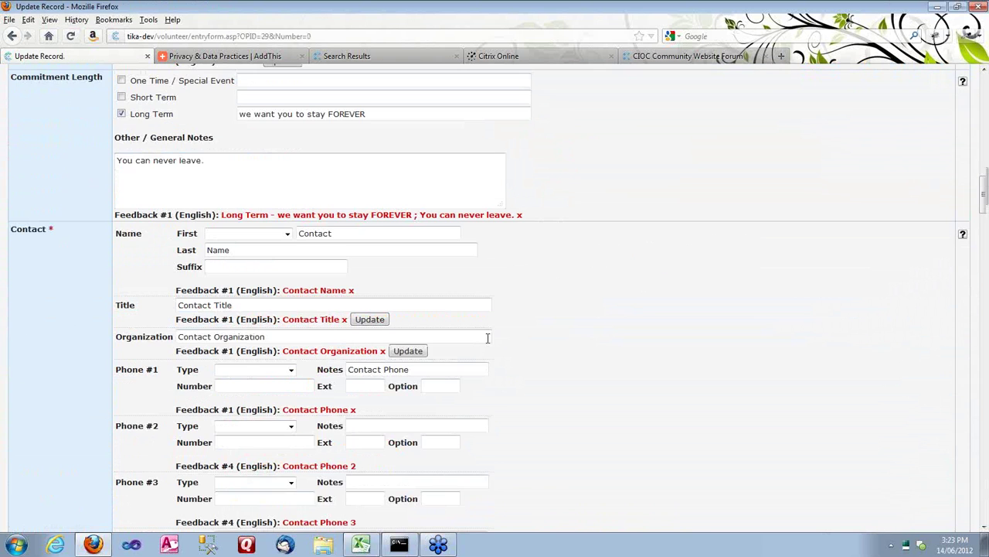
scroll(502, 356, "down", 10)
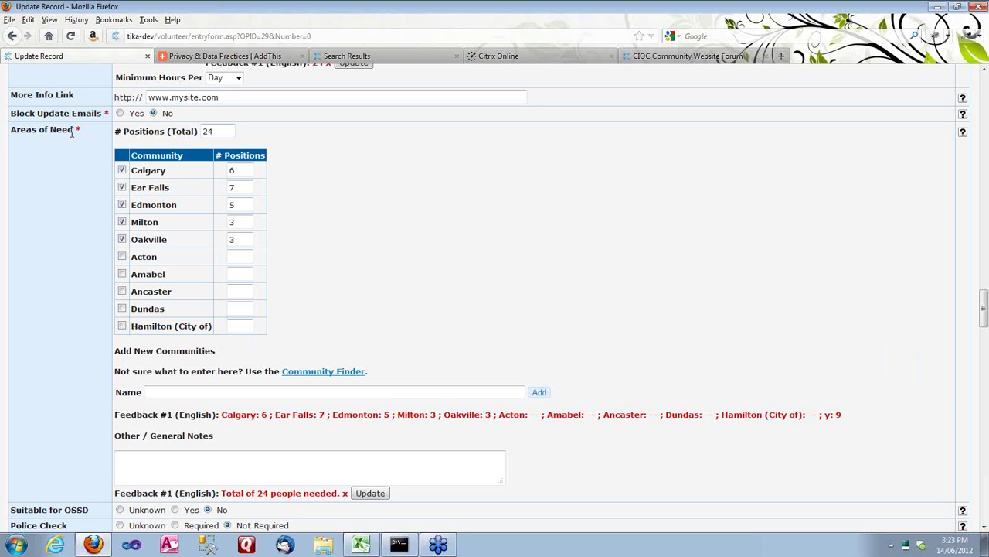
left_click_drag(73, 131, 12, 134)
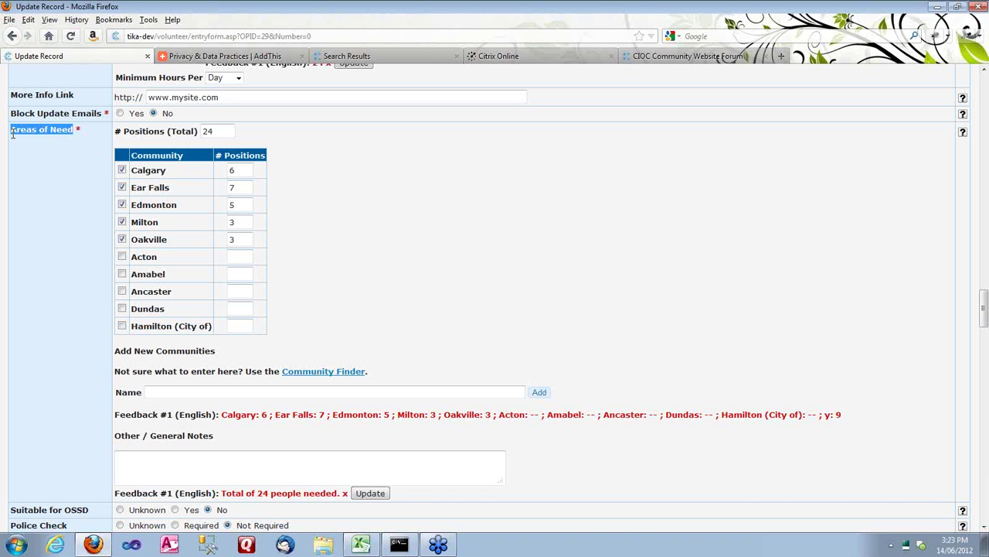
left_click(250, 169)
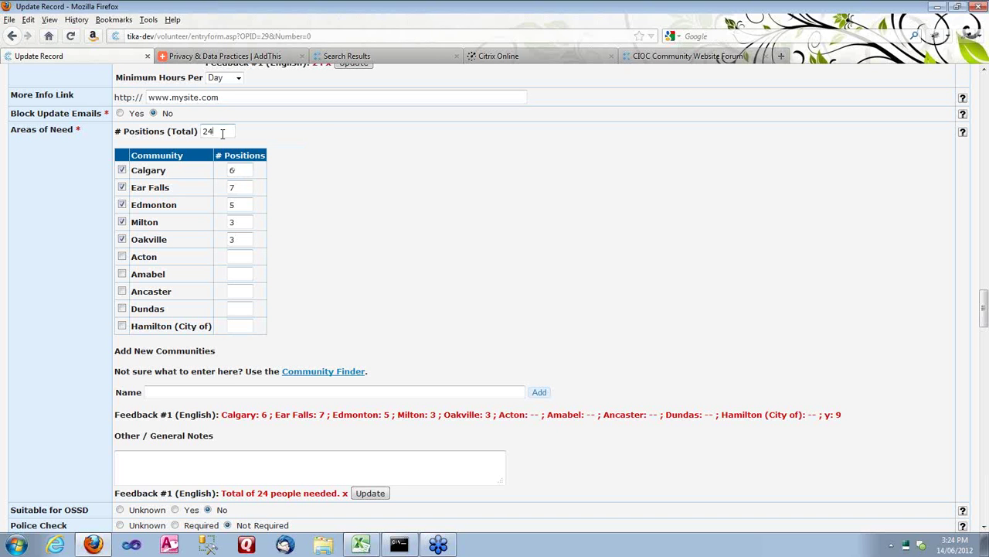
left_click(116, 133)
double_click(246, 188)
Add Hamilton East as a new community in the record's Areas of Need
left_click(179, 391)
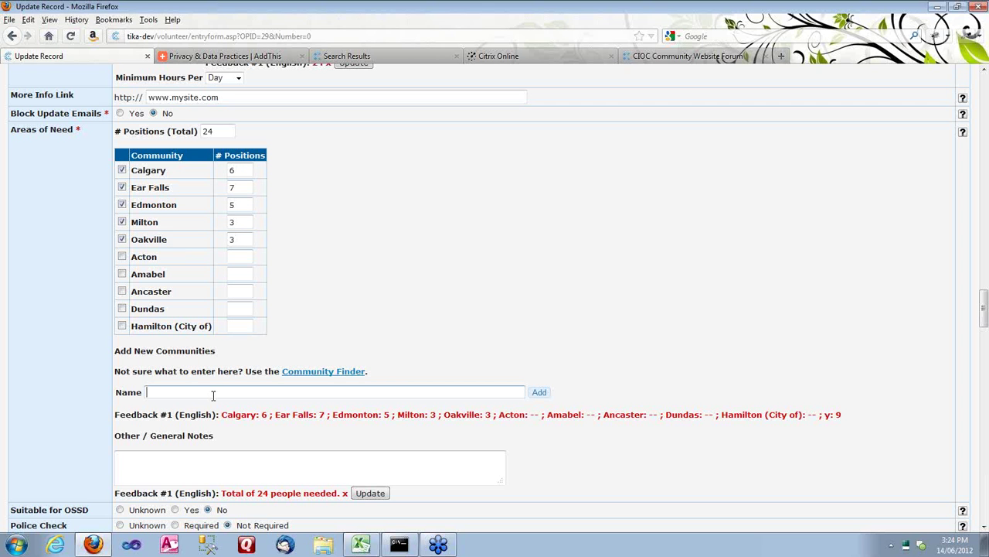
type("Hamil")
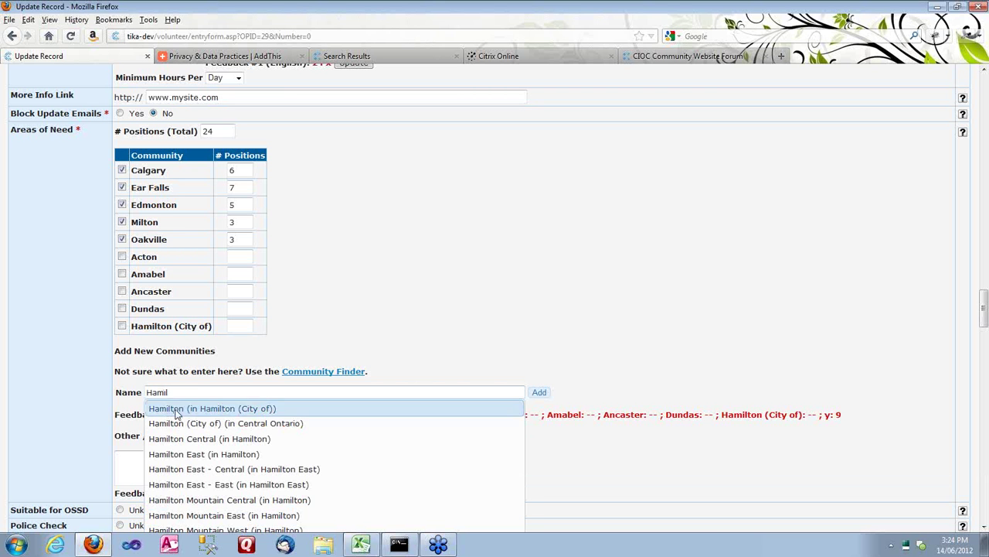
left_click(224, 453)
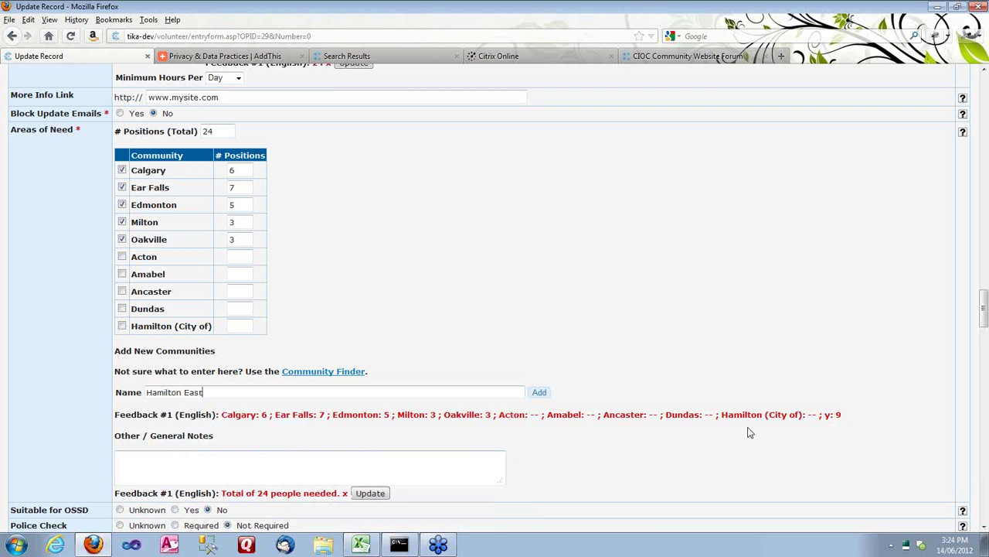
left_click(538, 392)
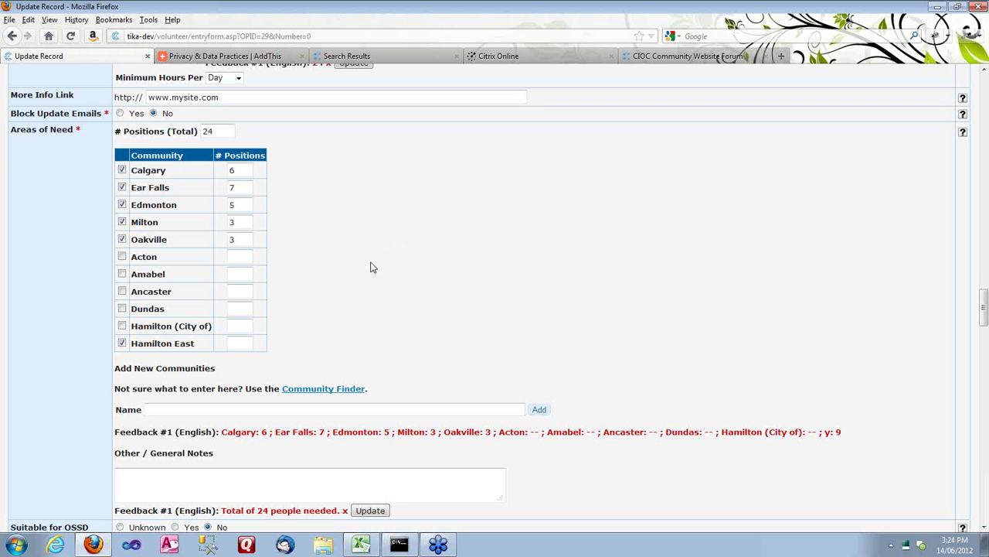
Find the Skills/Experience checklist and its general notes in the update form, examine them, and return to the record details
scroll(361, 275, "up", 5)
scroll(355, 280, "down", 4)
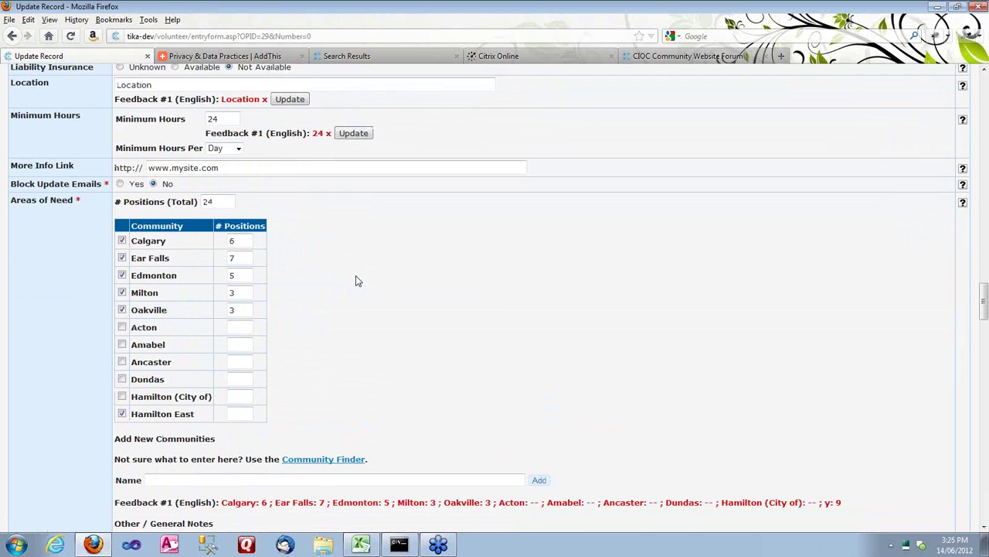
key("slash")
type("skill")
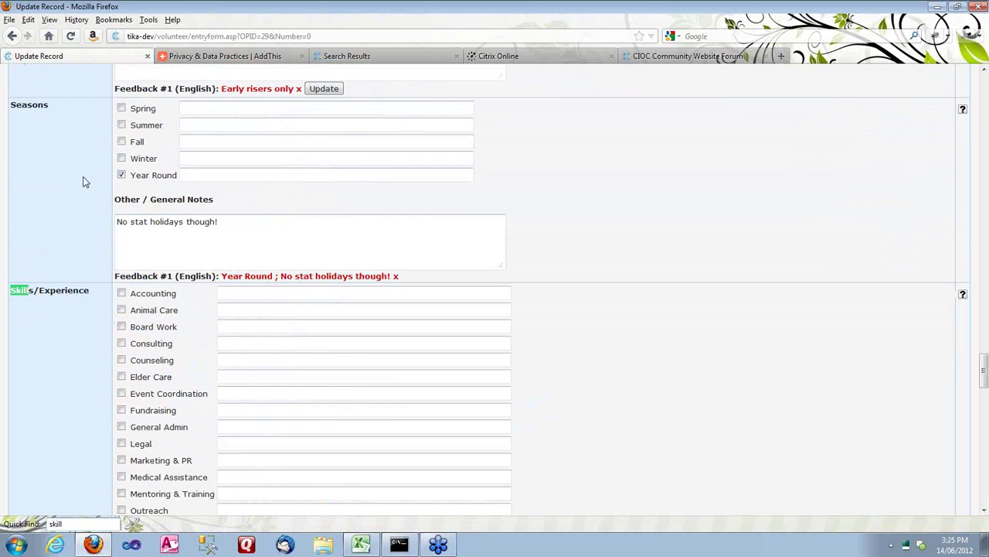
scroll(221, 364, "down", 4)
scroll(456, 391, "up", 1)
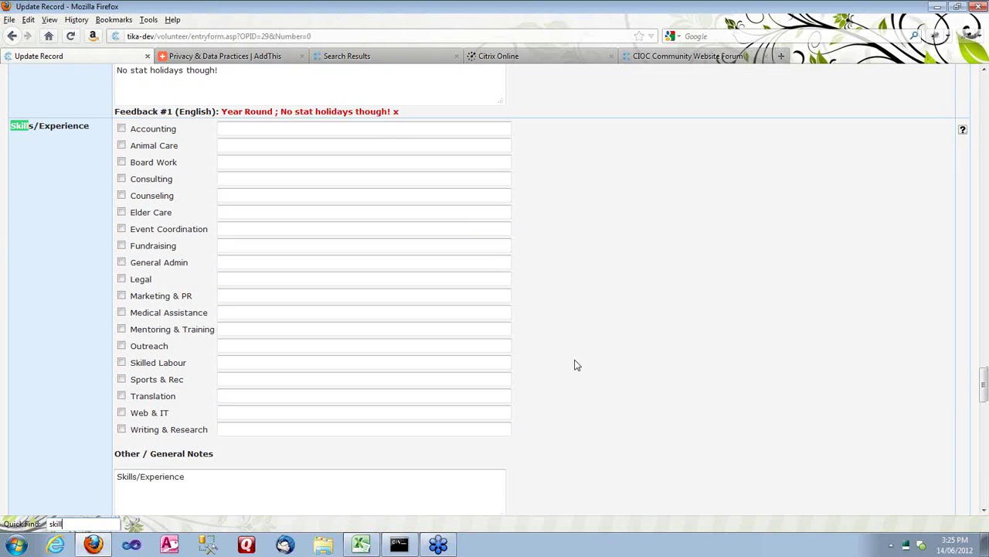
scroll(575, 365, "down", 1)
left_click(260, 465)
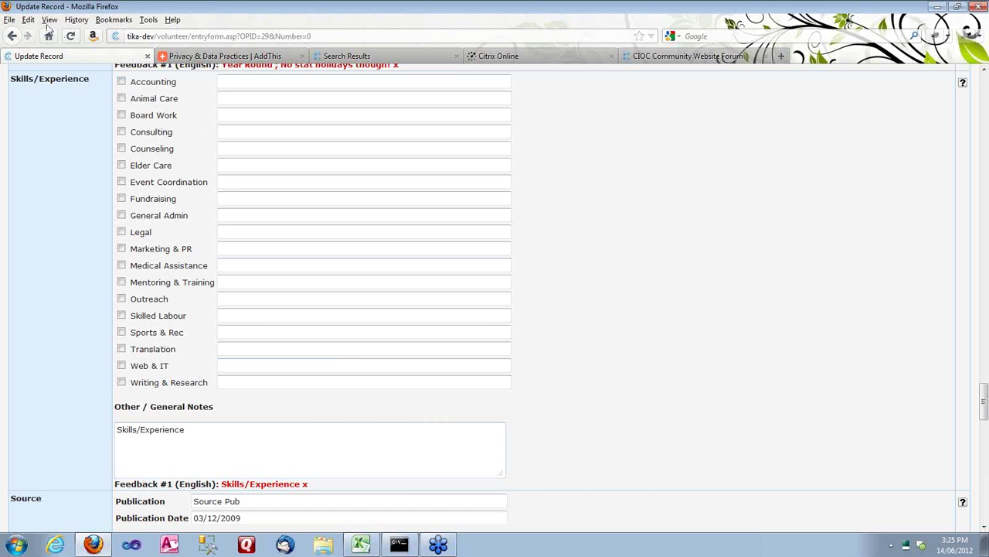
left_click(11, 37)
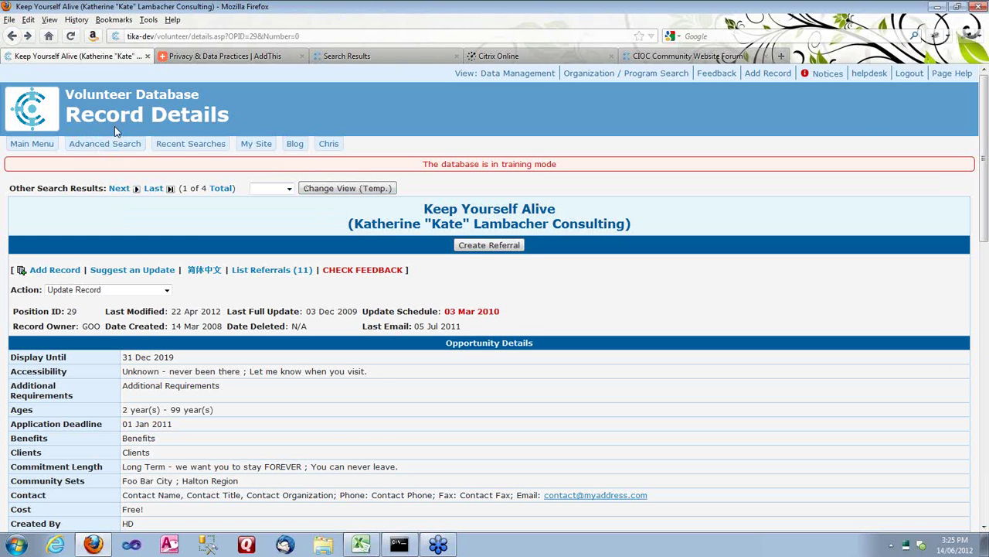
Run an advanced volunteer opportunity search with the Skills/Experience checklist added and set to Has any
left_click(108, 145)
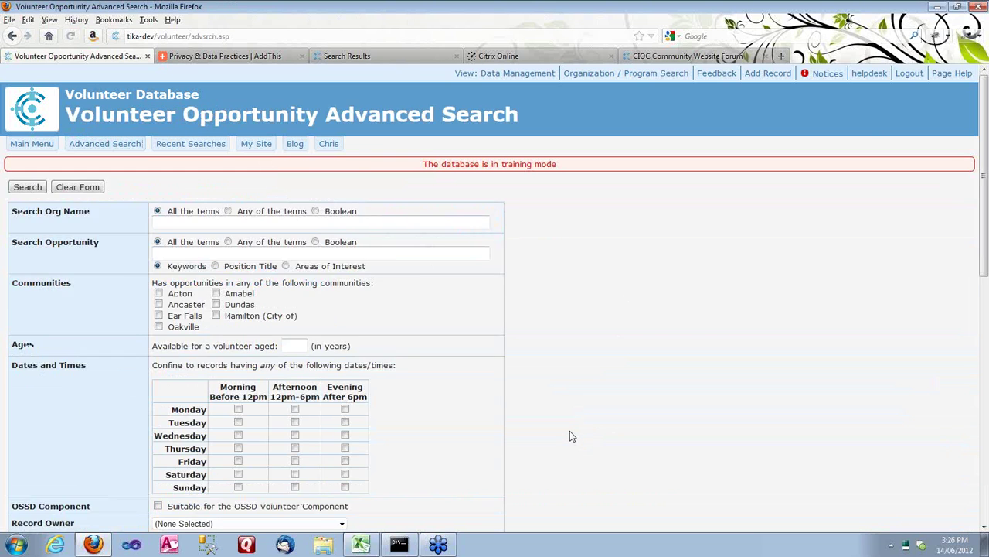
scroll(556, 430, "down", 15)
left_click(206, 433)
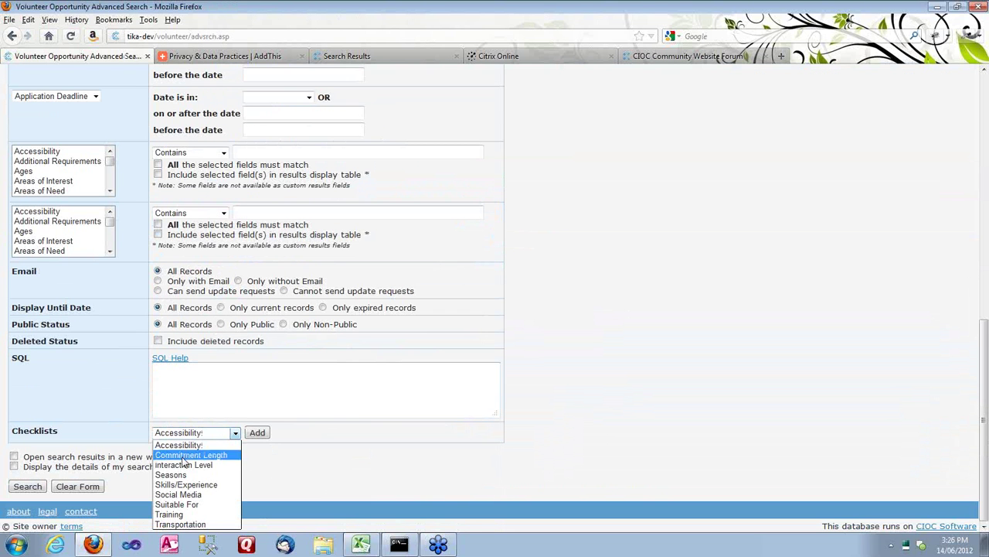
left_click(220, 485)
left_click(256, 432)
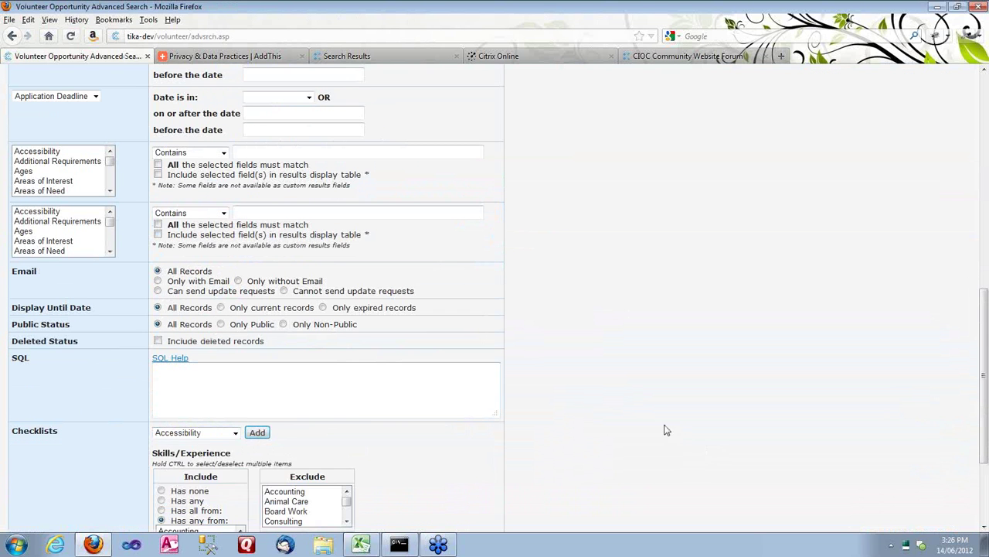
scroll(601, 416, "down", 4)
left_click(161, 360)
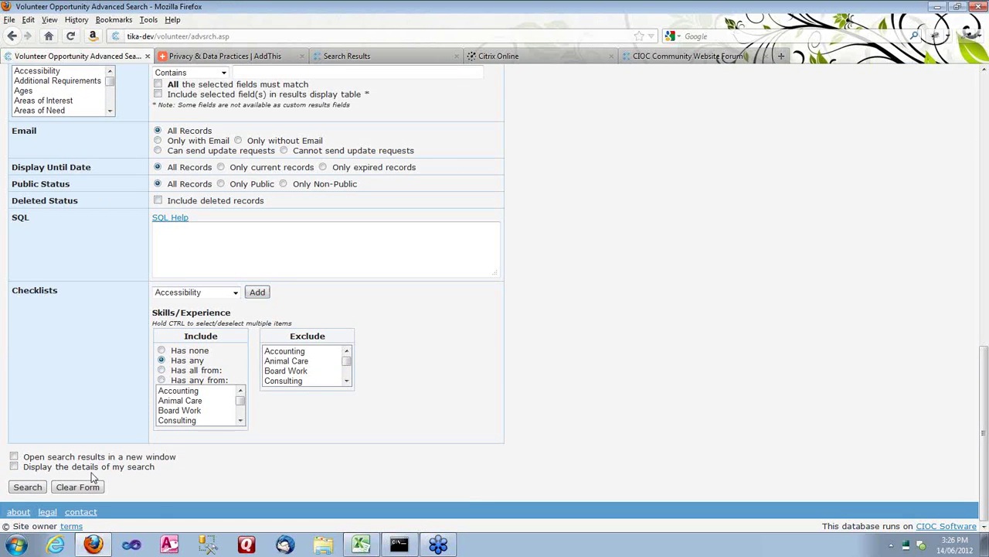
left_click(27, 487)
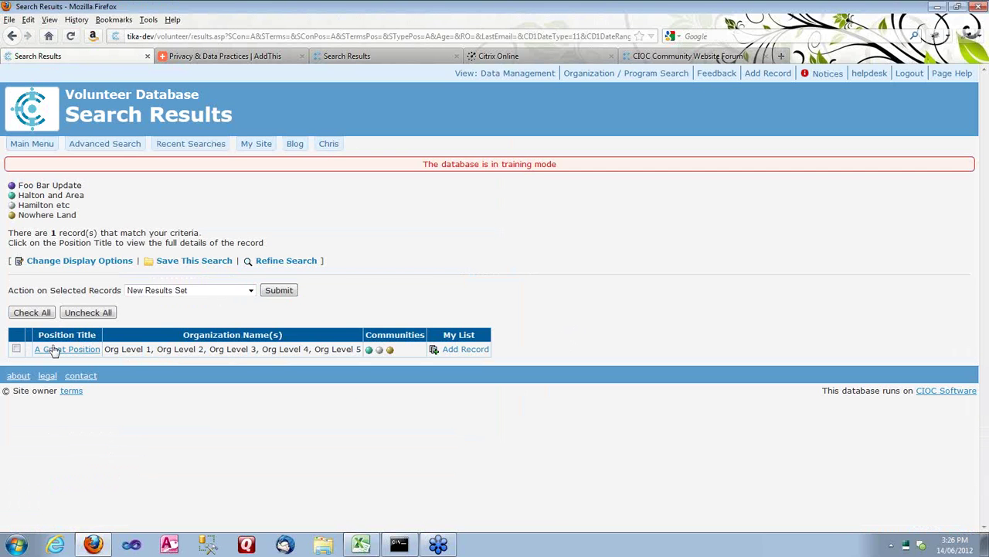
Review the skills listed in the "A Great Position" record and list the opportunities requiring Writing & Research
left_click(53, 348)
scroll(699, 322, "down", 6)
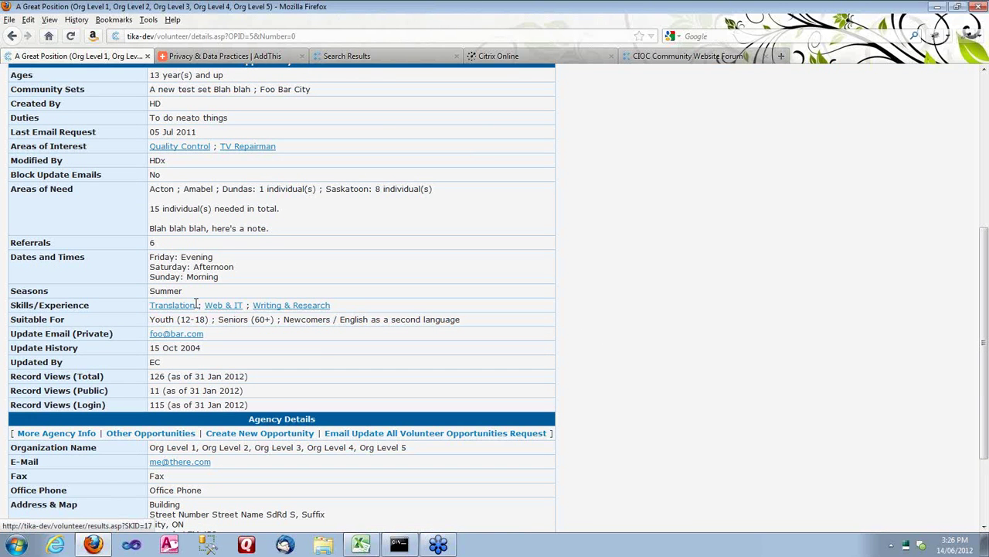
left_click(284, 307)
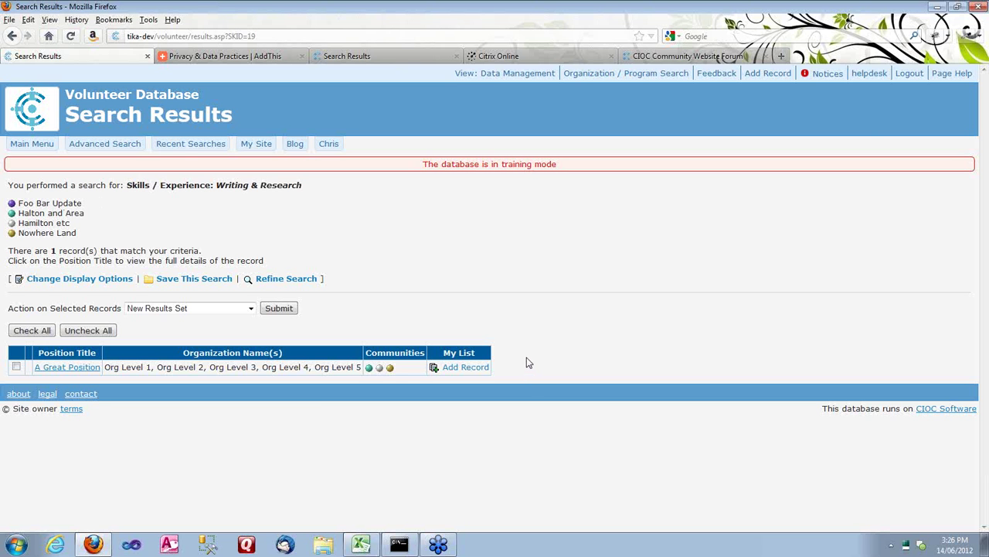
Return to the Community Information Database search page and change the view to Test Pub View
left_click(20, 147)
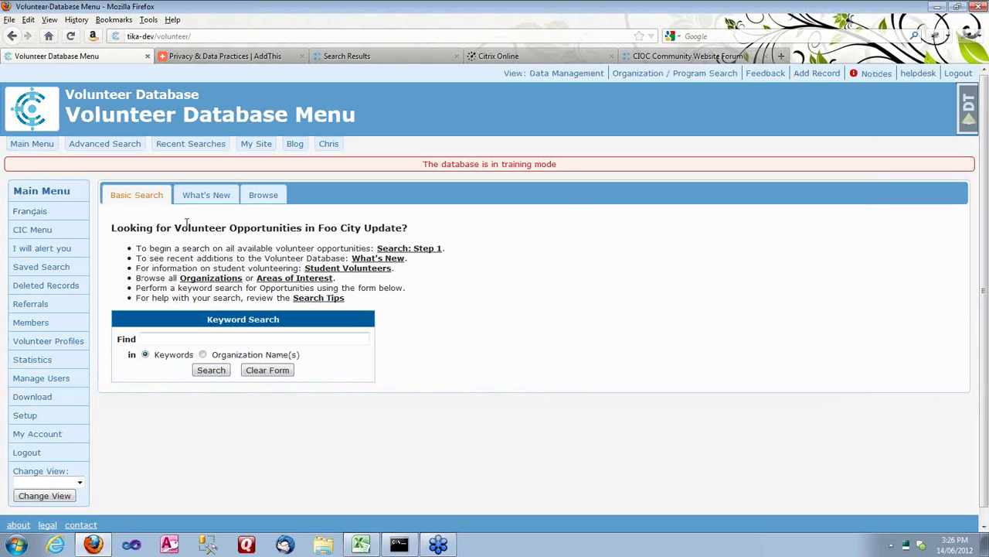
left_click(31, 229)
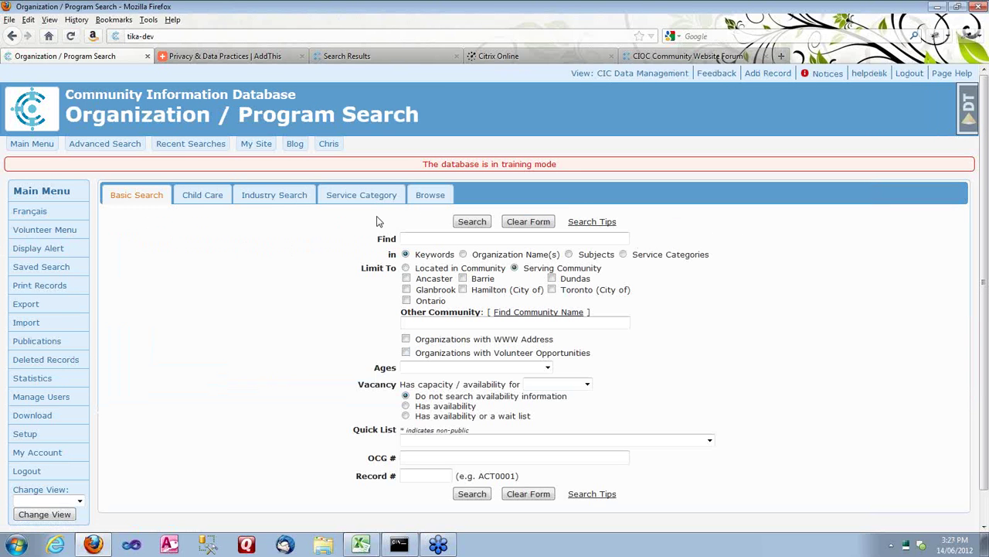
left_click(51, 501)
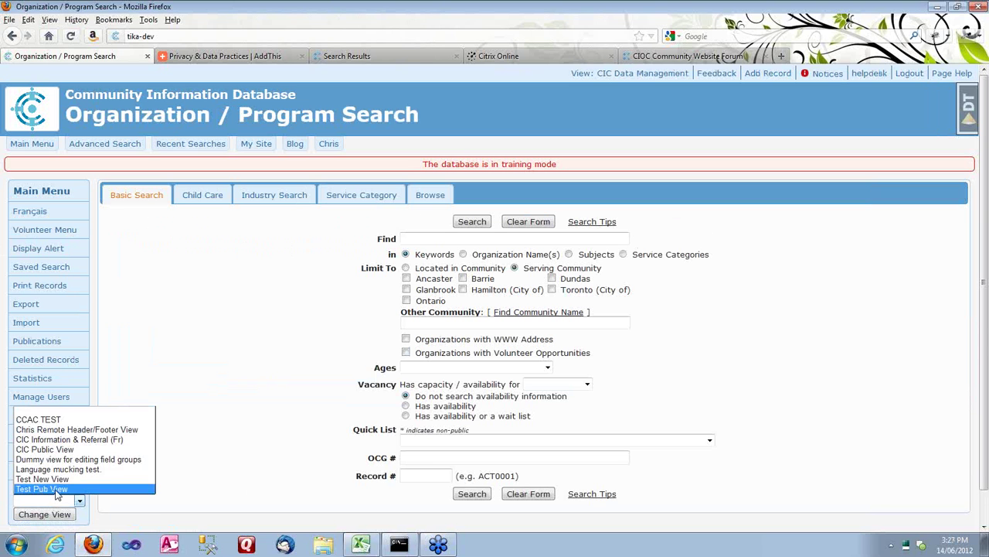
left_click(55, 489)
left_click(44, 514)
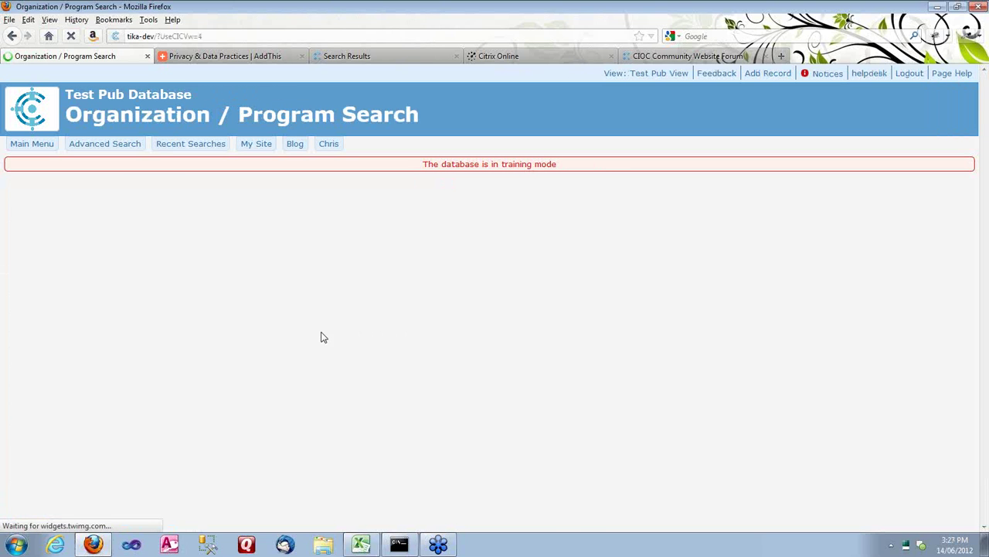
Browse the view's organizations by letter, checking Q and listing those under Z
scroll(303, 379, "down", 2)
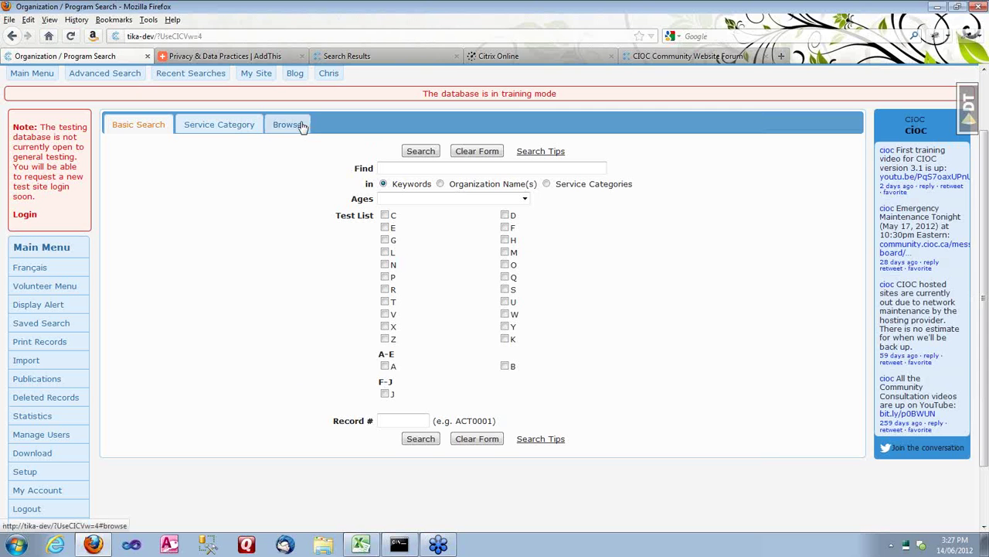
left_click(305, 126)
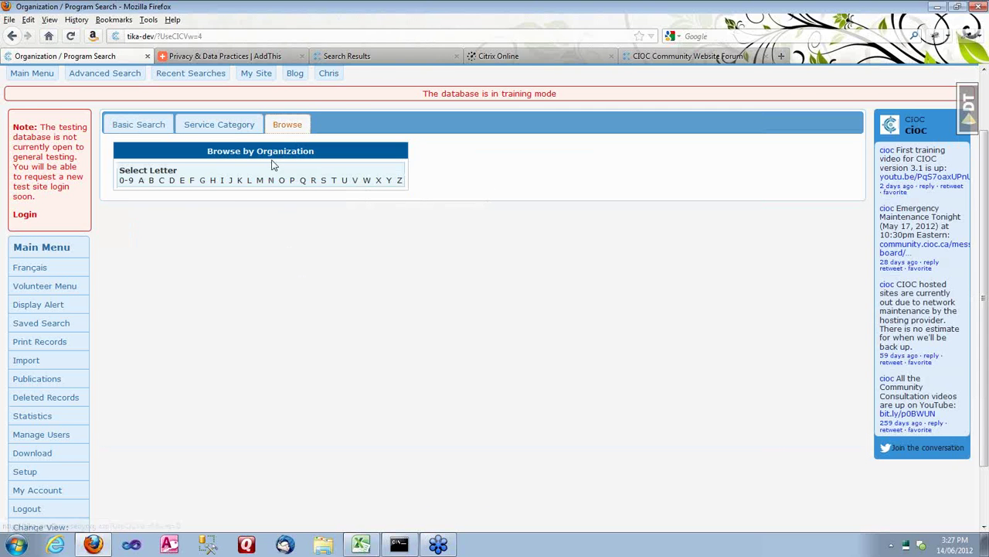
left_click(302, 180)
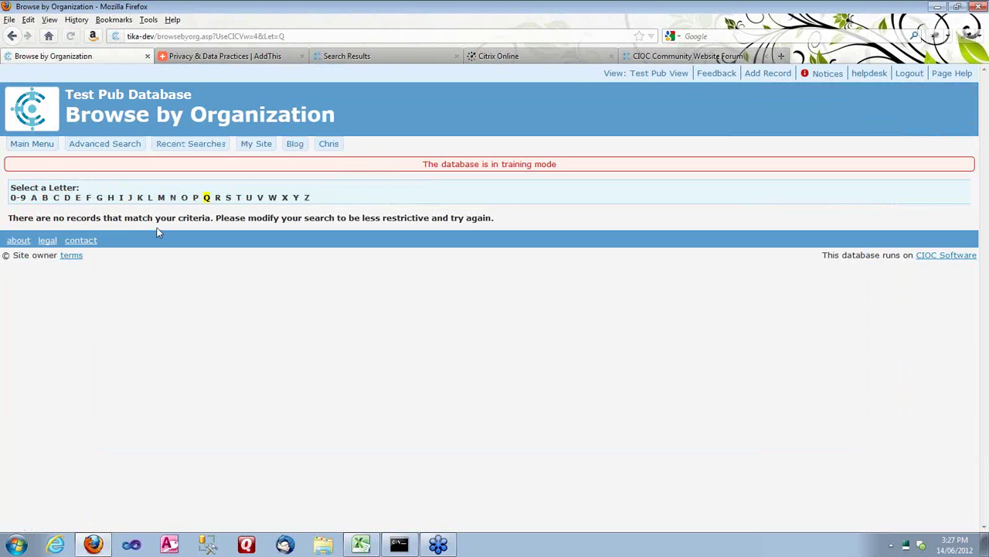
left_click(306, 198)
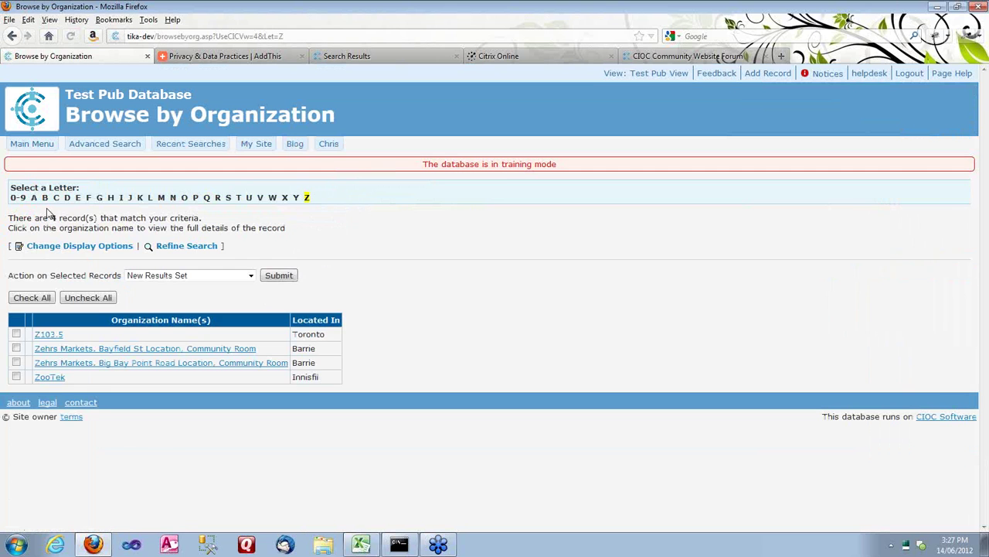
Open the ZooTek record and check the actions available for it
left_click(59, 378)
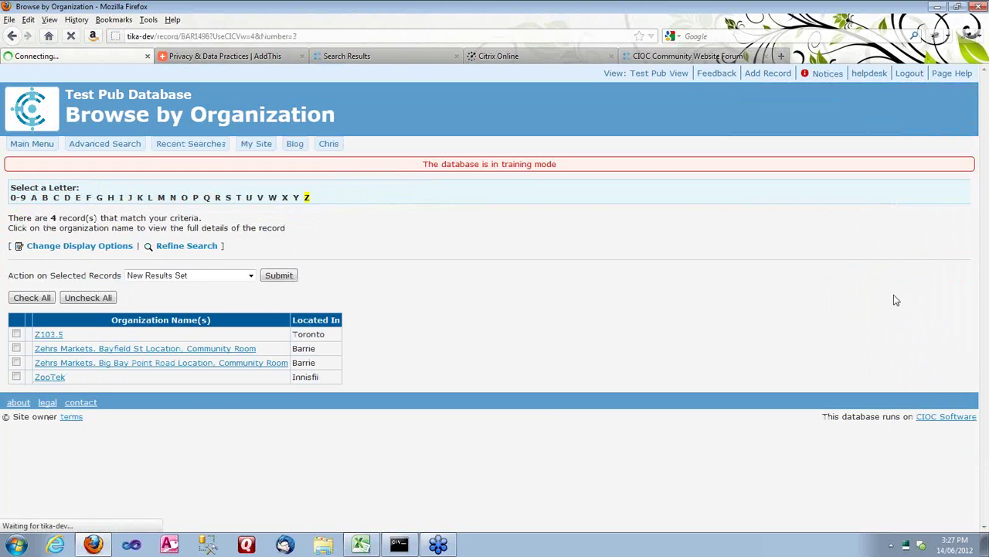
left_click(105, 253)
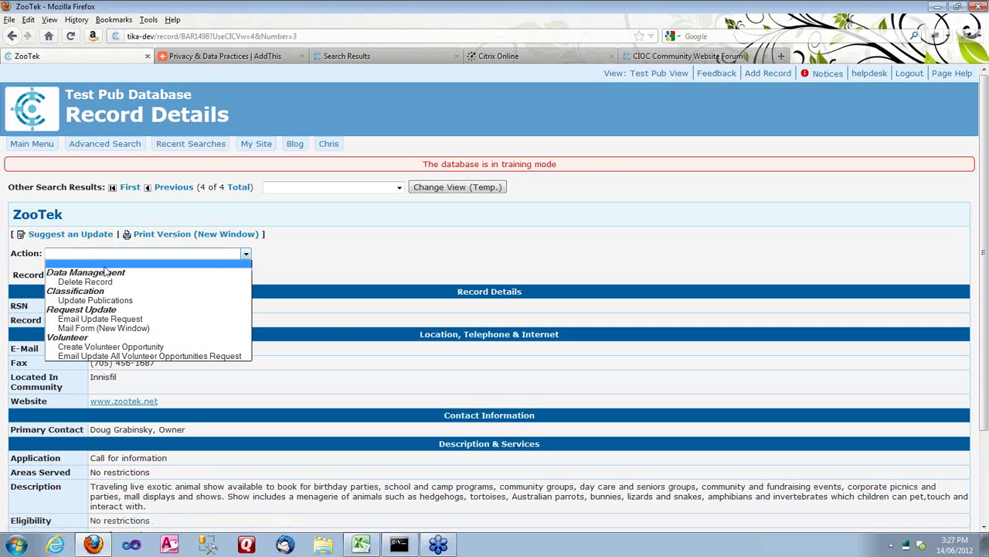
left_click(134, 190)
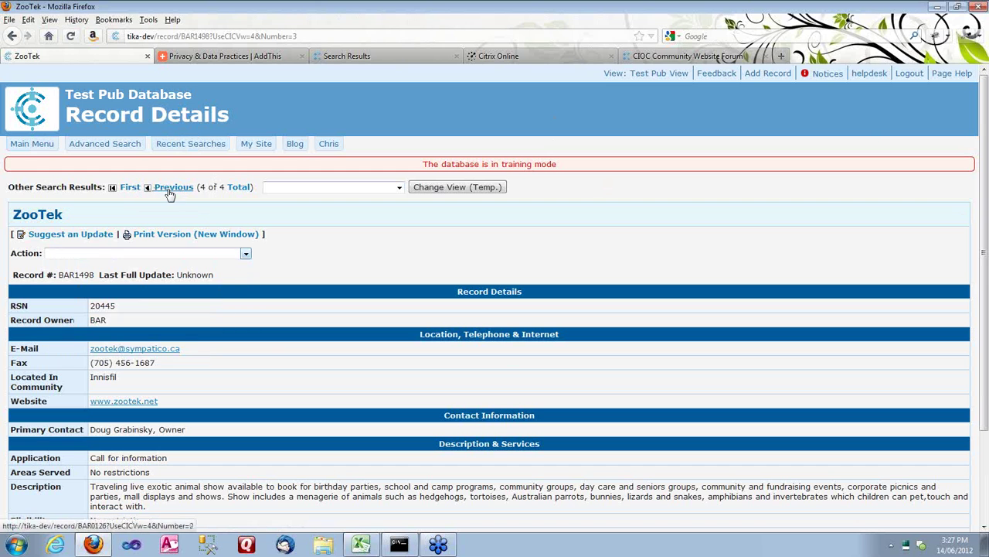
From database setup, open the S publication, save it with use on display and forms allowed, and return to the publications list
left_click(32, 143)
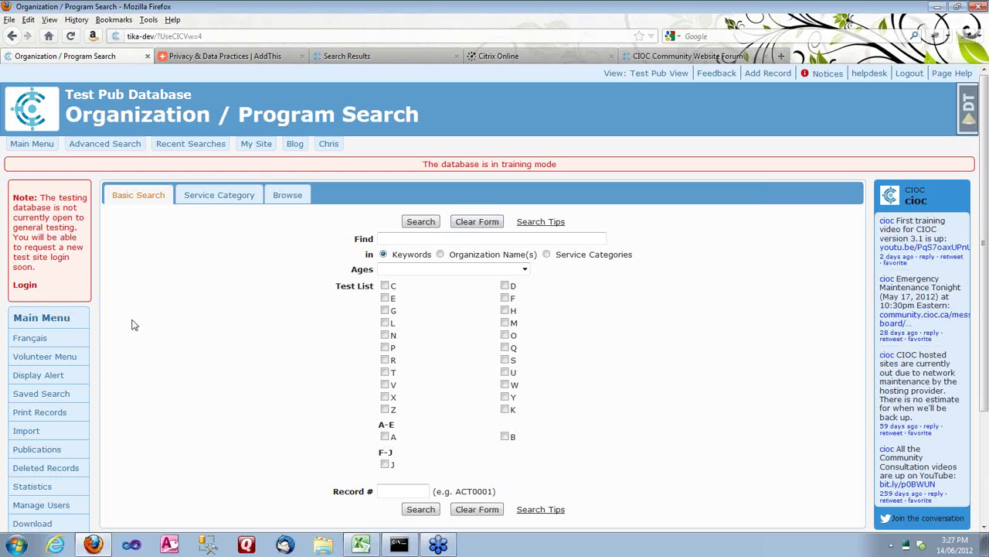
scroll(205, 417, "down", 2)
left_click(40, 473)
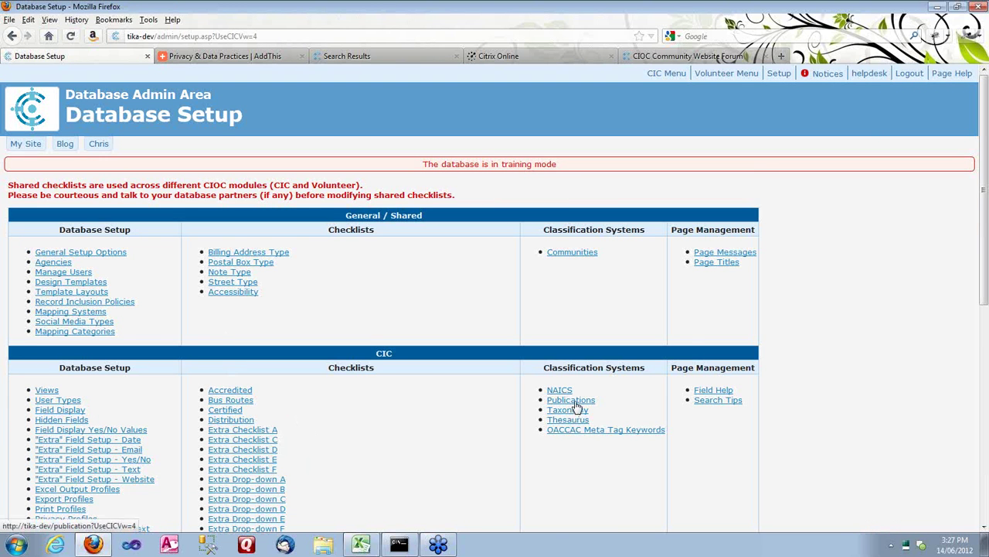
left_click(576, 401)
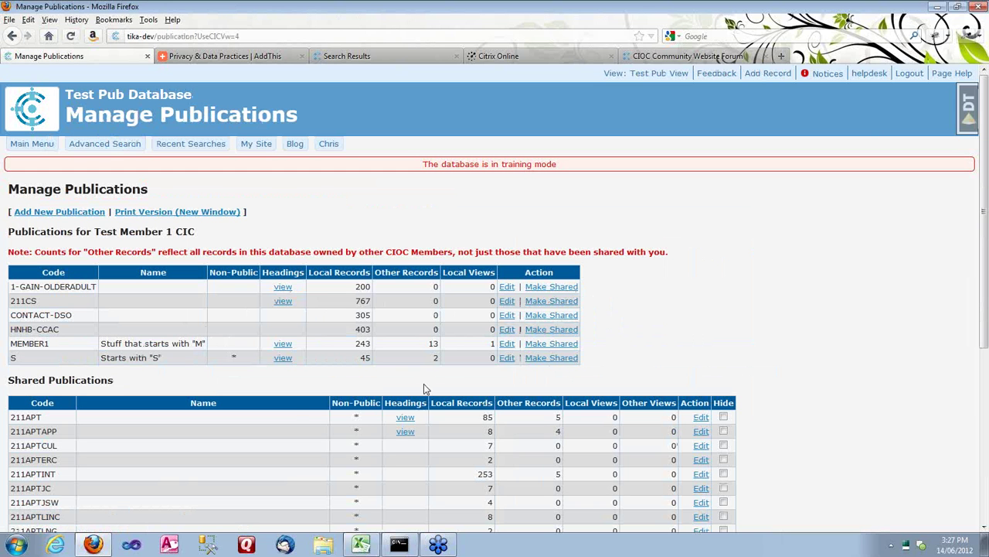
left_click(503, 360)
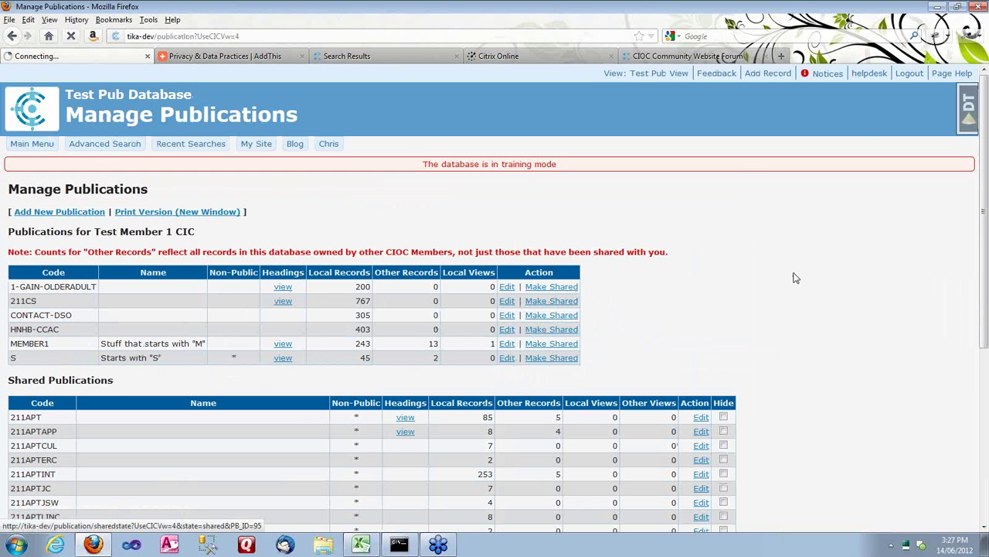
scroll(703, 354, "down", 5)
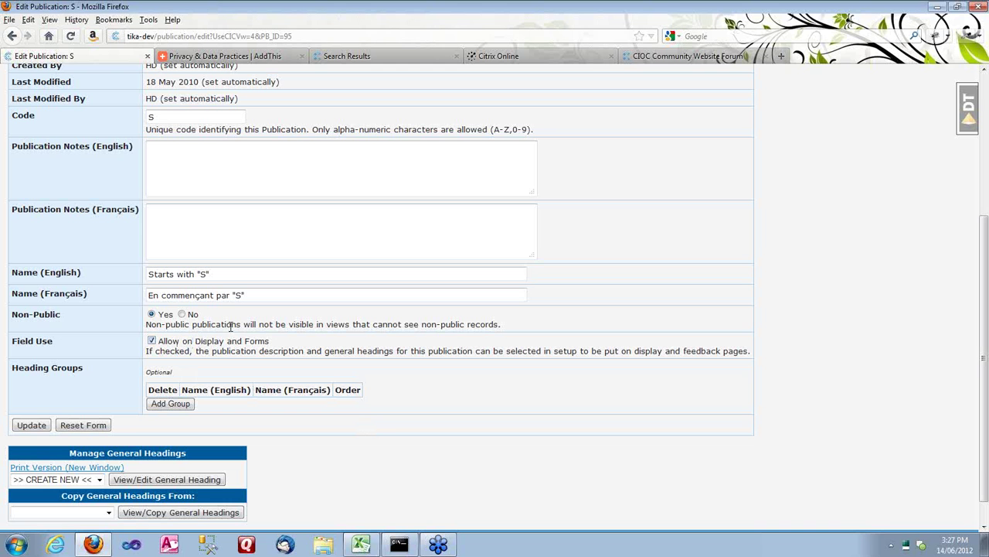
left_click(31, 426)
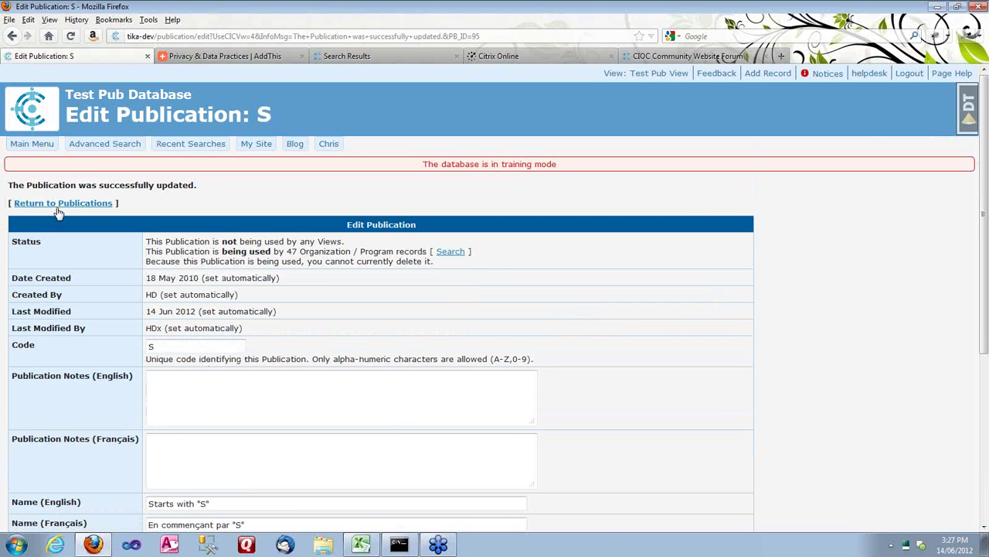
left_click(58, 204)
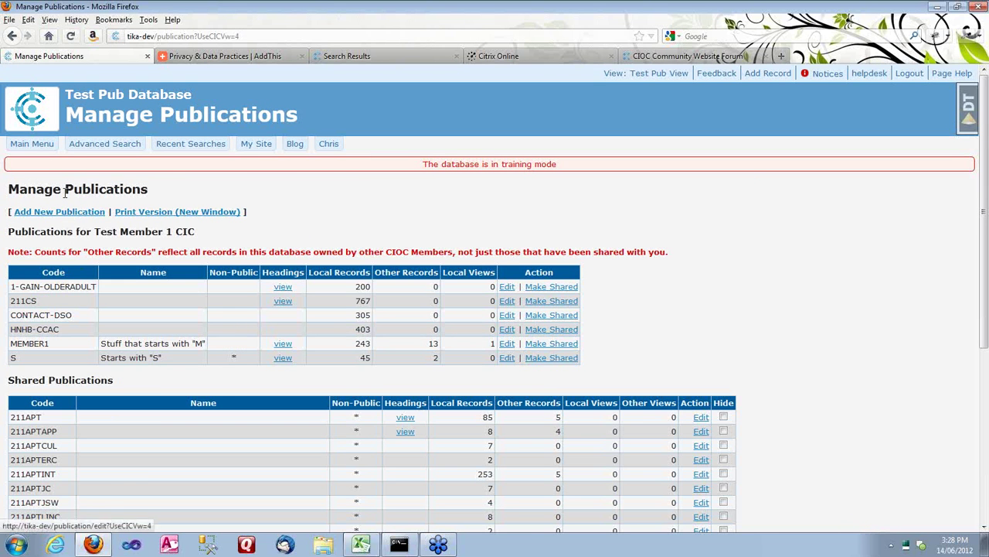
Open the CIC Field Display setup and find the S_HEADINGS field
left_click(36, 145)
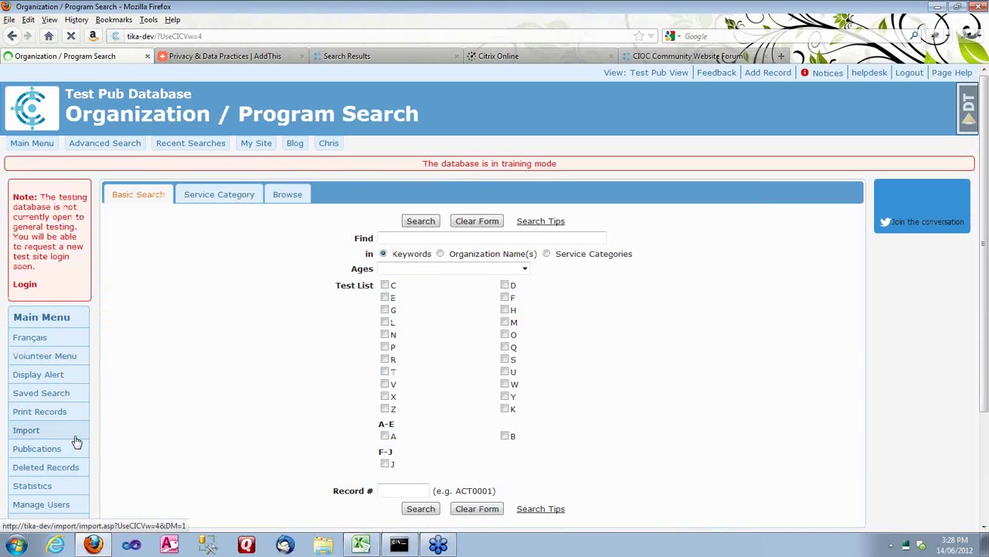
scroll(77, 442, "down", 3)
left_click(26, 403)
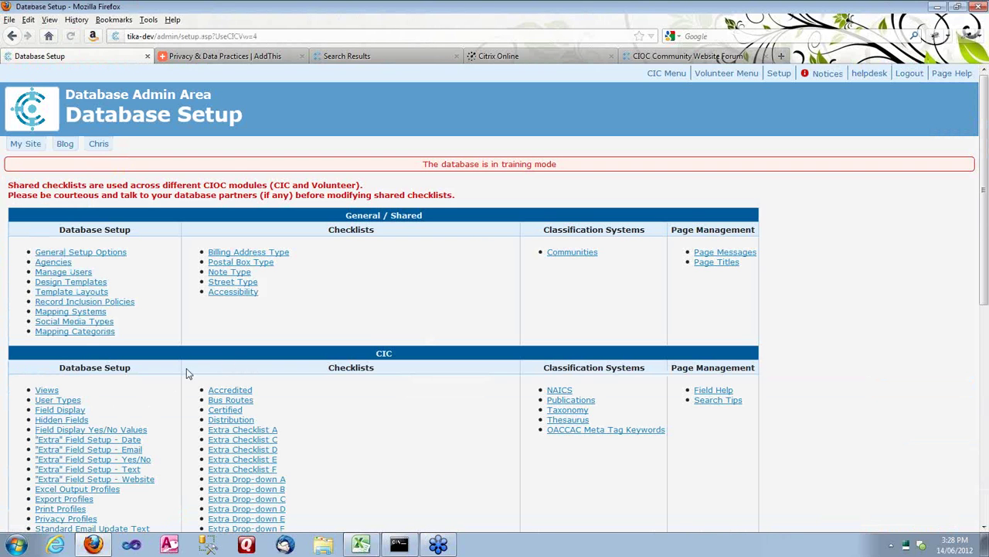
left_click(63, 410)
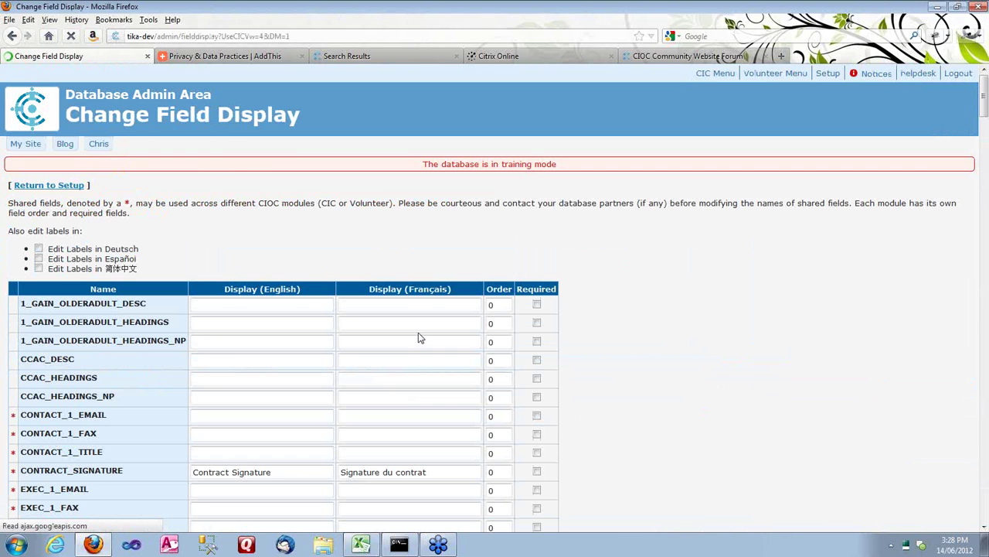
scroll(619, 274, "down", 8)
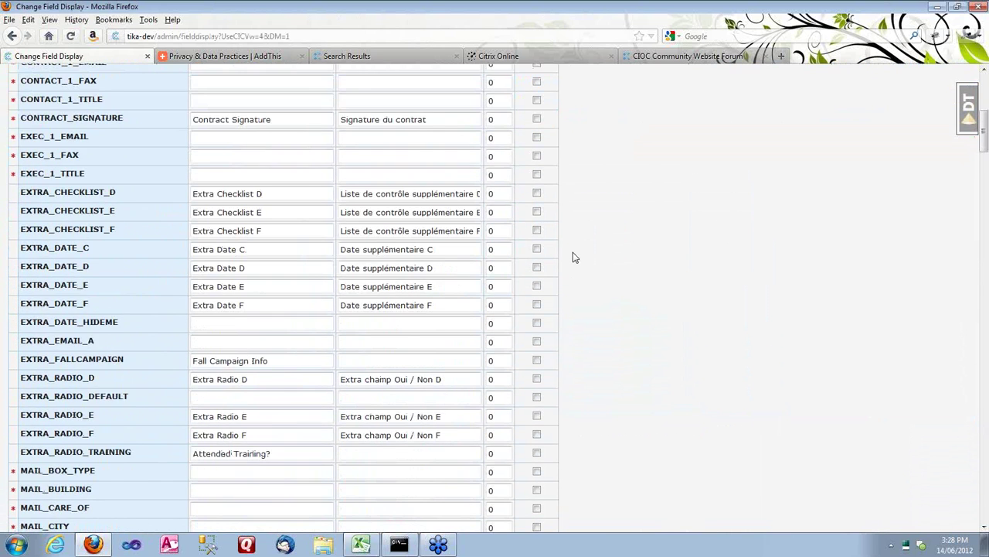
key("slash")
type("s_he")
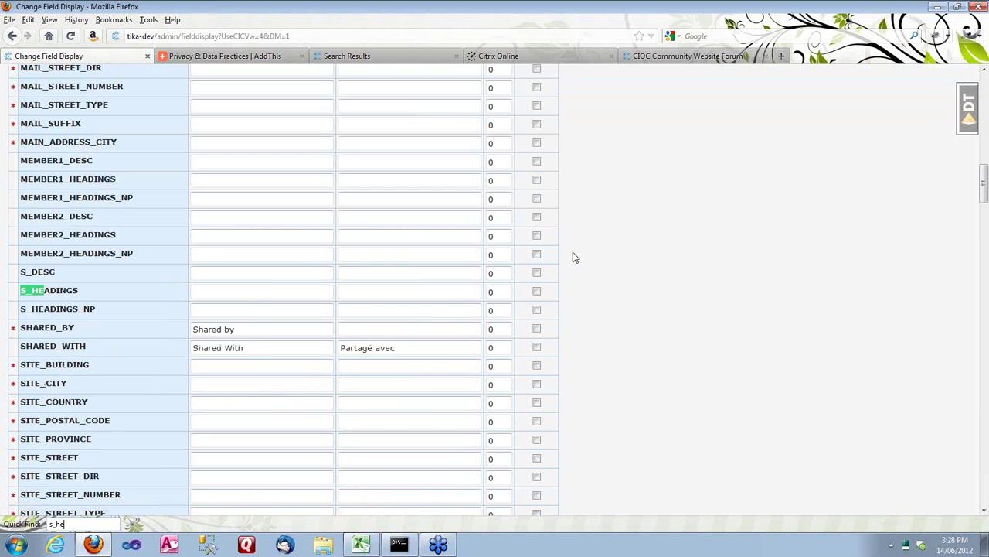
left_click(239, 291)
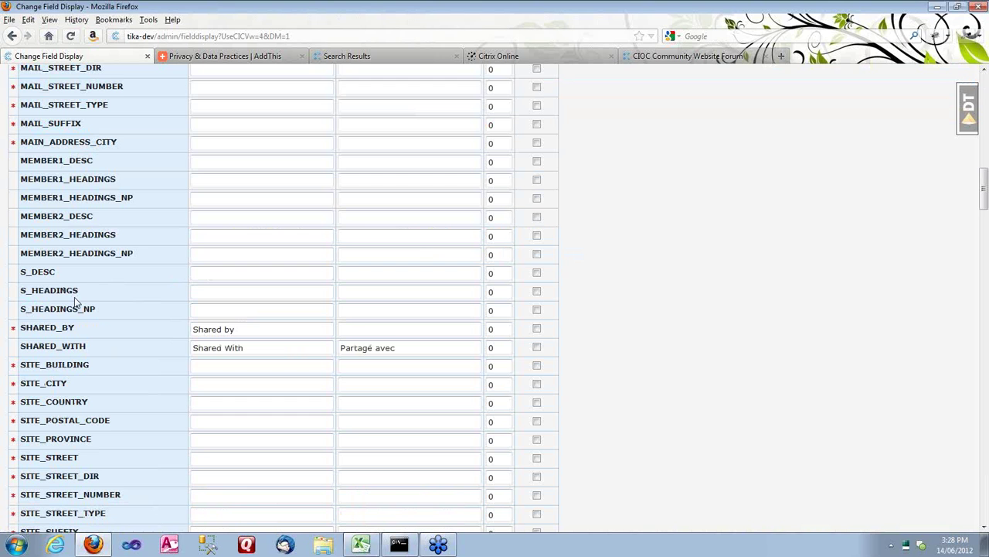
Compare the S_HEADINGS_NP, S_HEADINGS and S_DESC field names by highlighting each one
left_click_drag(96, 309, 83, 309)
left_click_drag(96, 308, 25, 308)
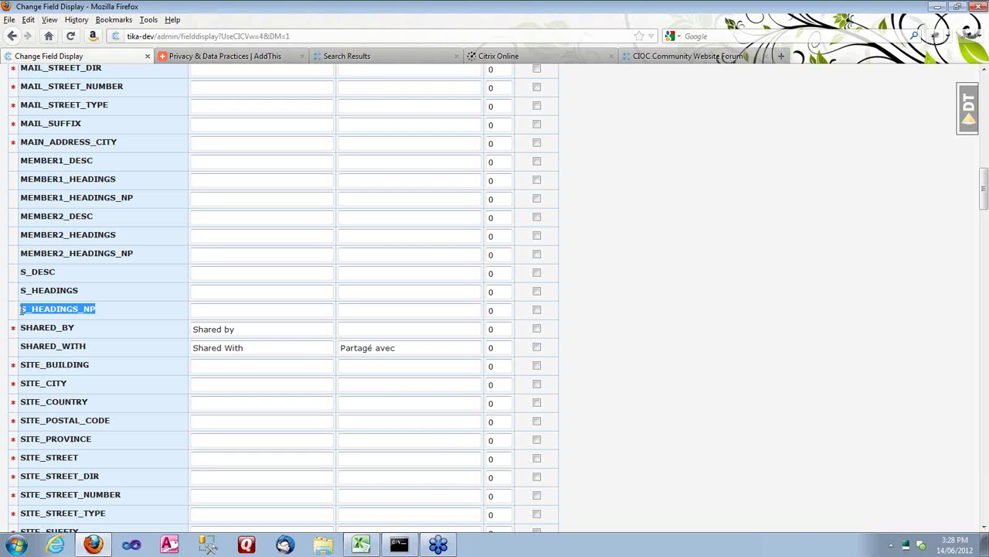
left_click_drag(74, 285, 20, 301)
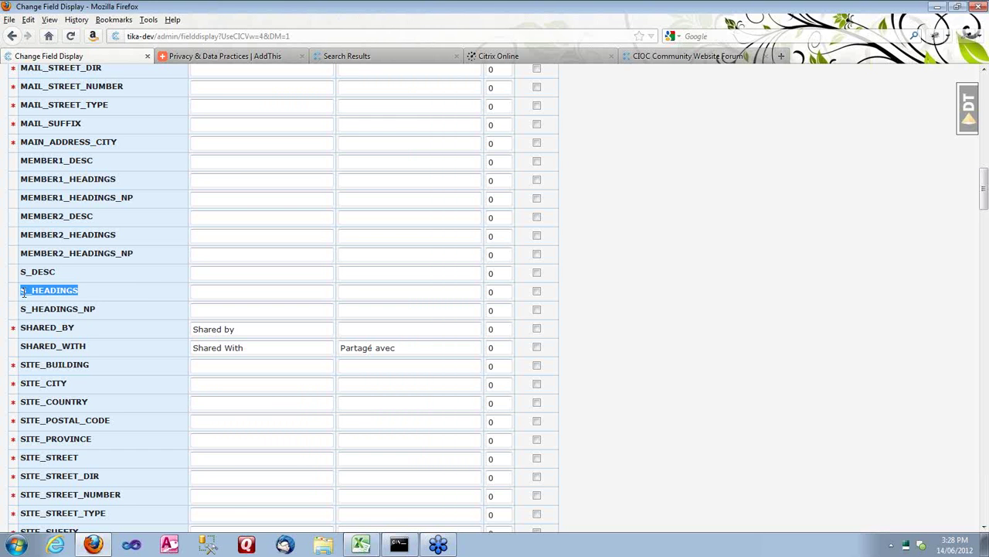
left_click(24, 292)
left_click_drag(59, 272, 23, 272)
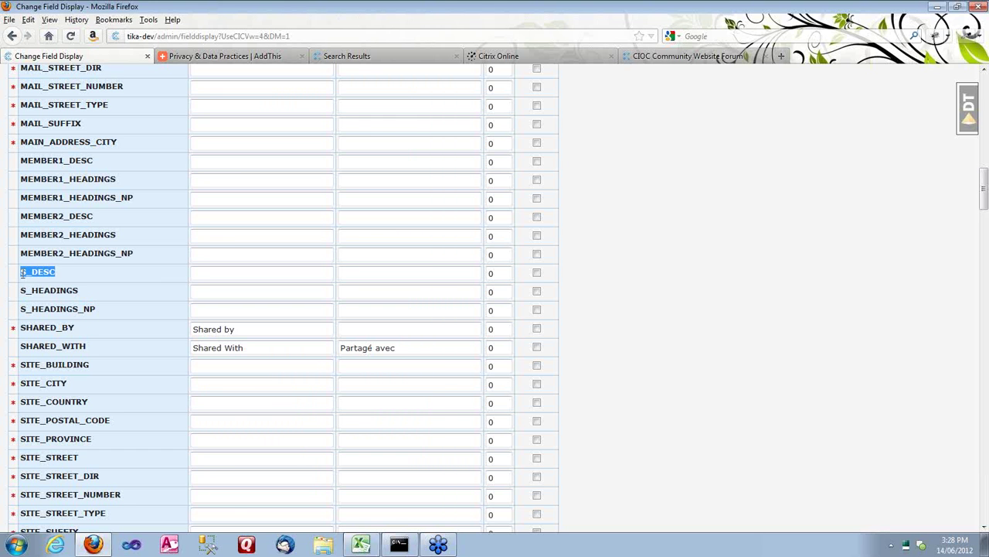
Set the English display label of S_HEADINGS_NP to "My New S Headings" and save the field display changes
left_click(246, 308)
type("My New S Headings")
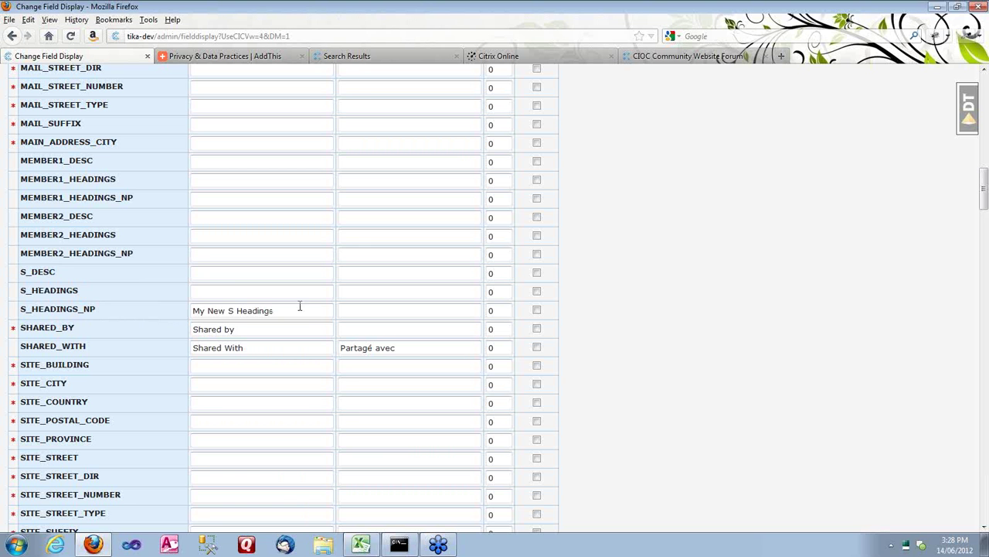
scroll(630, 305, "down", 3)
scroll(630, 305, "down", 20)
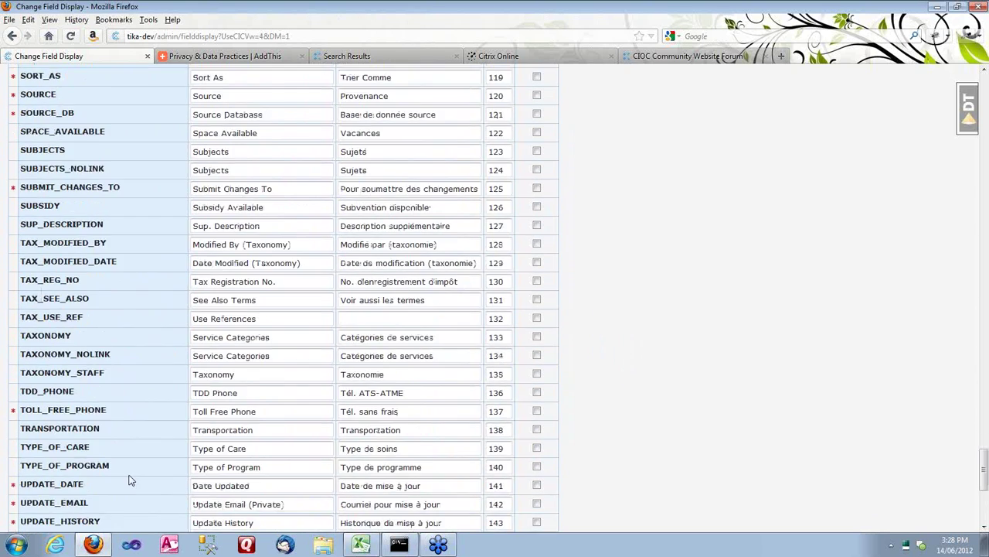
scroll(127, 427, "up", 1)
scroll(127, 427, "down", 1)
left_click(30, 483)
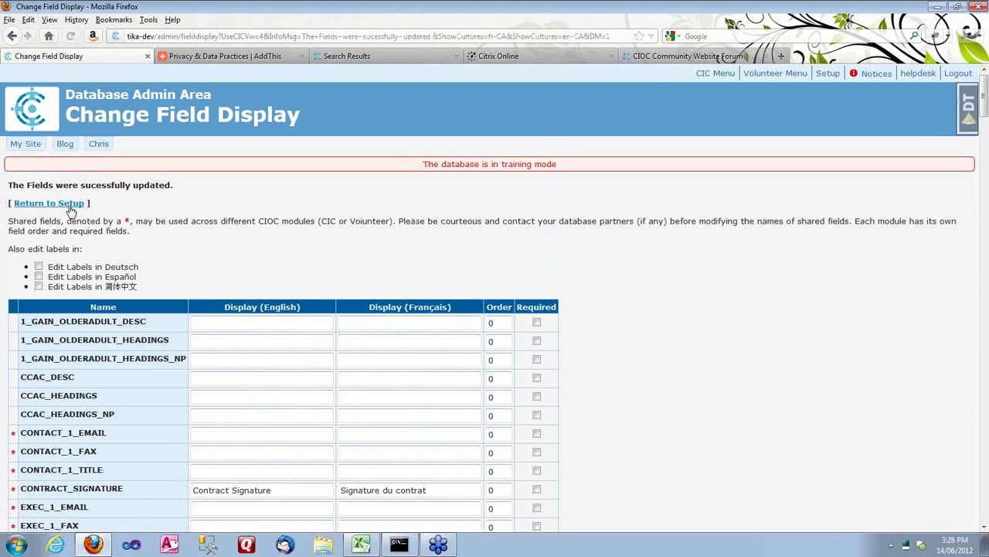
Open the CIC Data Management view for editing and bring up its Update Fields window
left_click(69, 206)
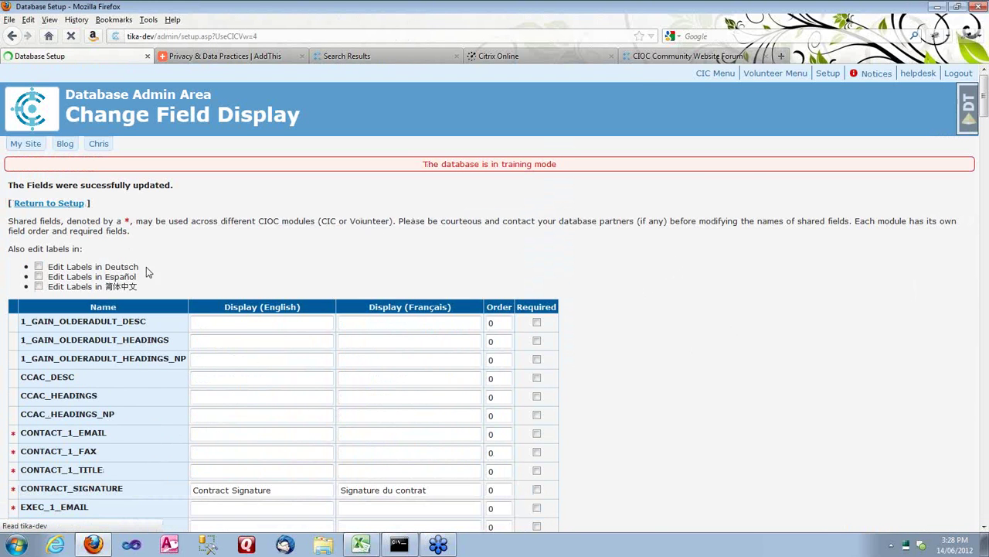
left_click(48, 391)
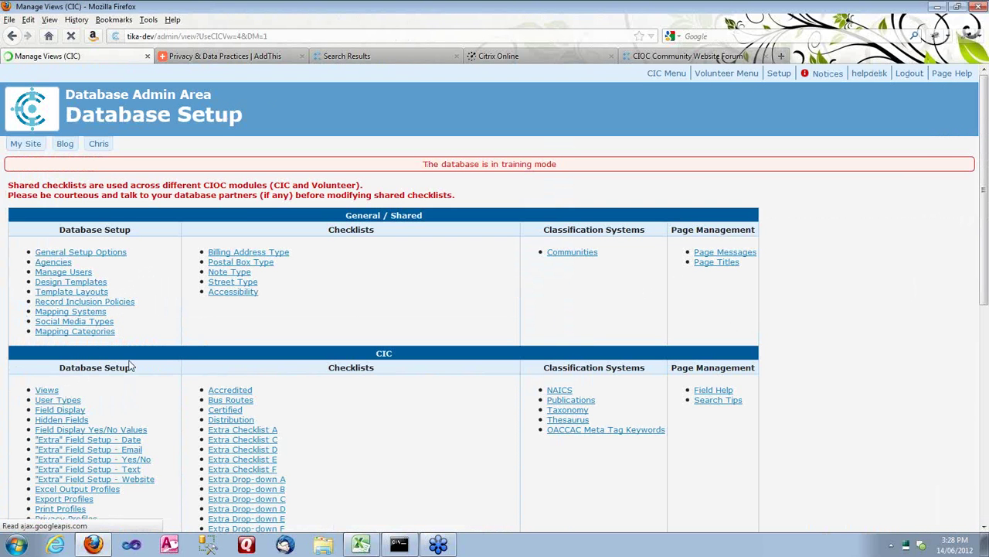
left_click(115, 222)
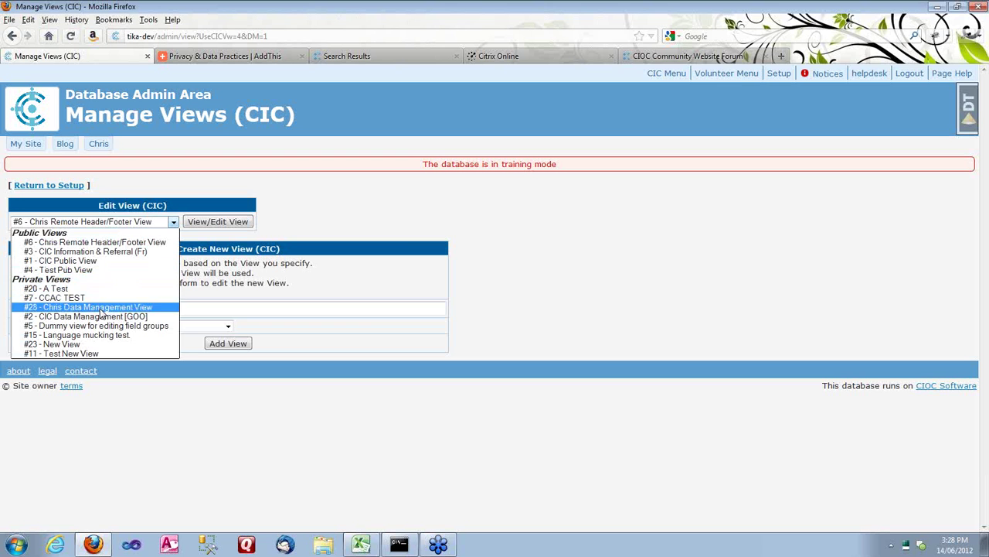
left_click(100, 316)
left_click(238, 222)
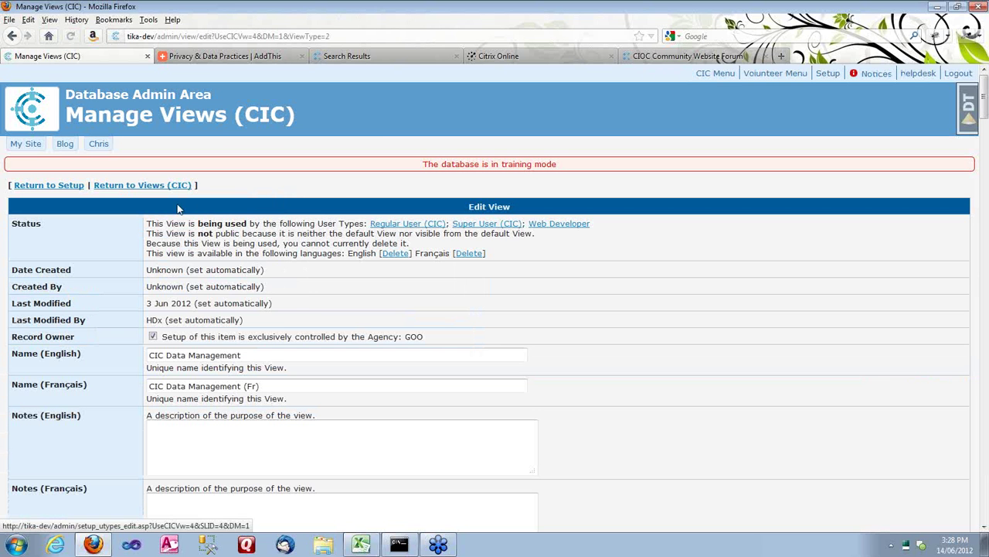
key("slash")
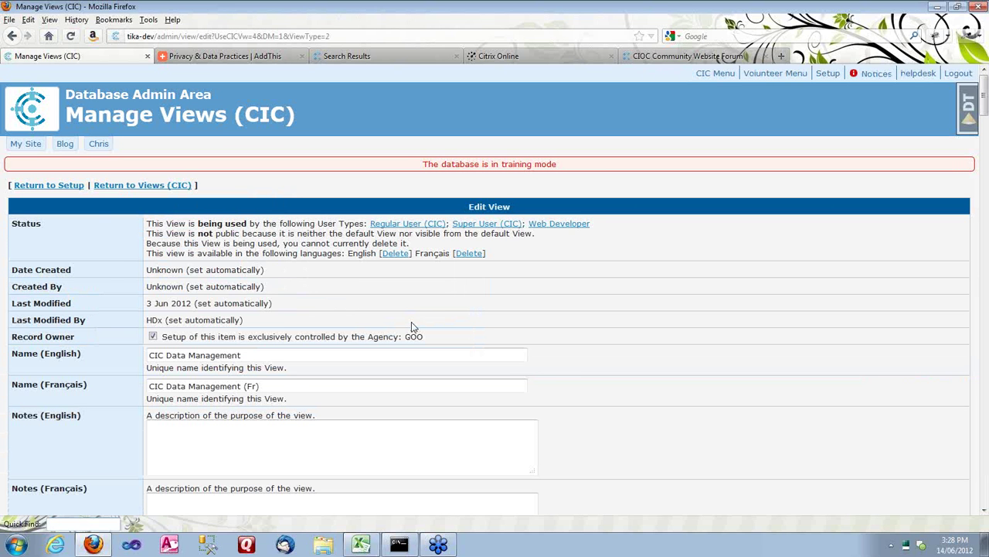
type("update fi")
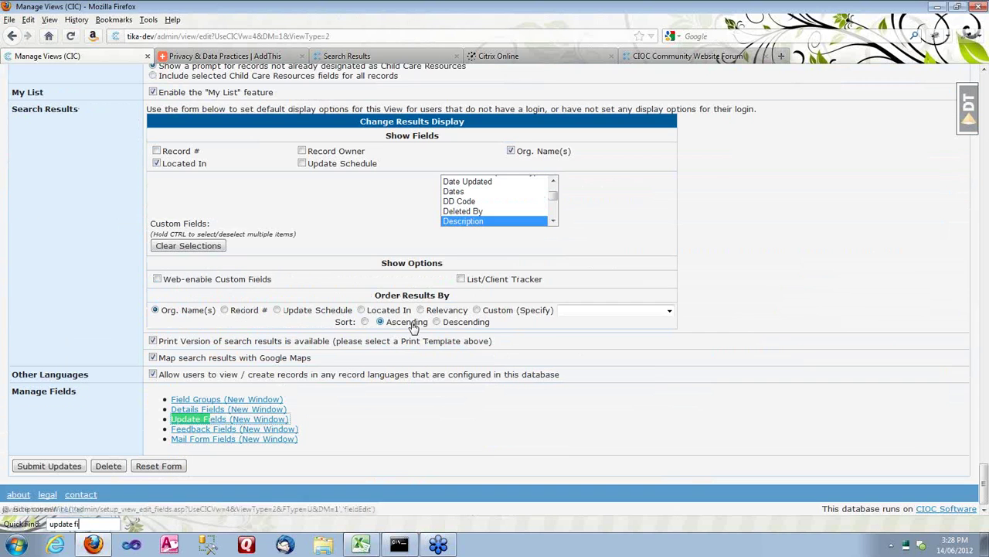
key("Return")
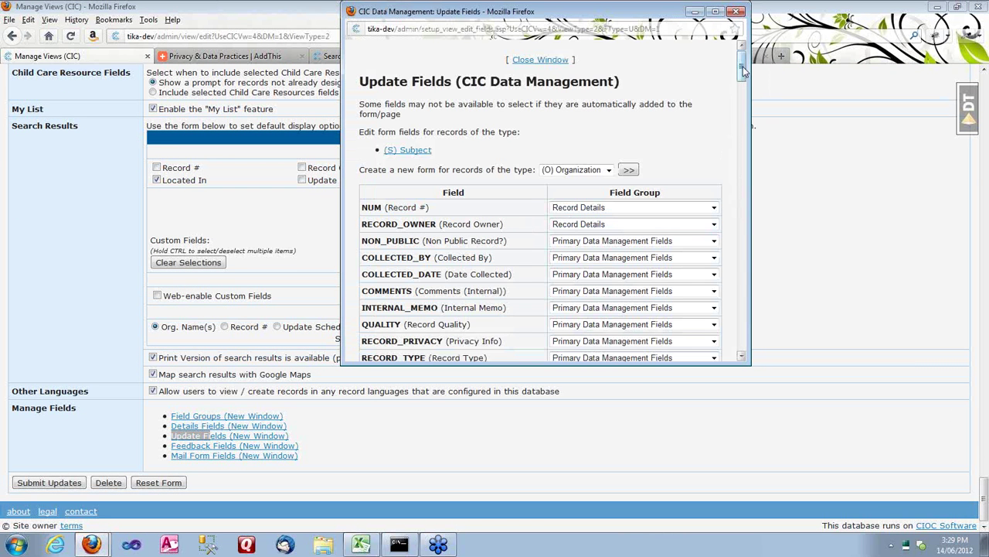
left_click_drag(743, 68, 755, 265)
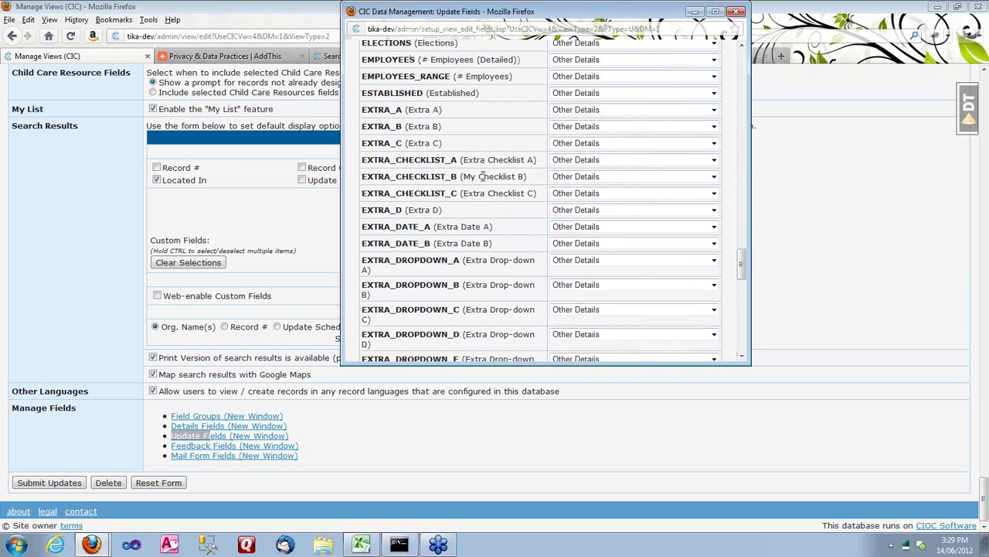
right_click(418, 193)
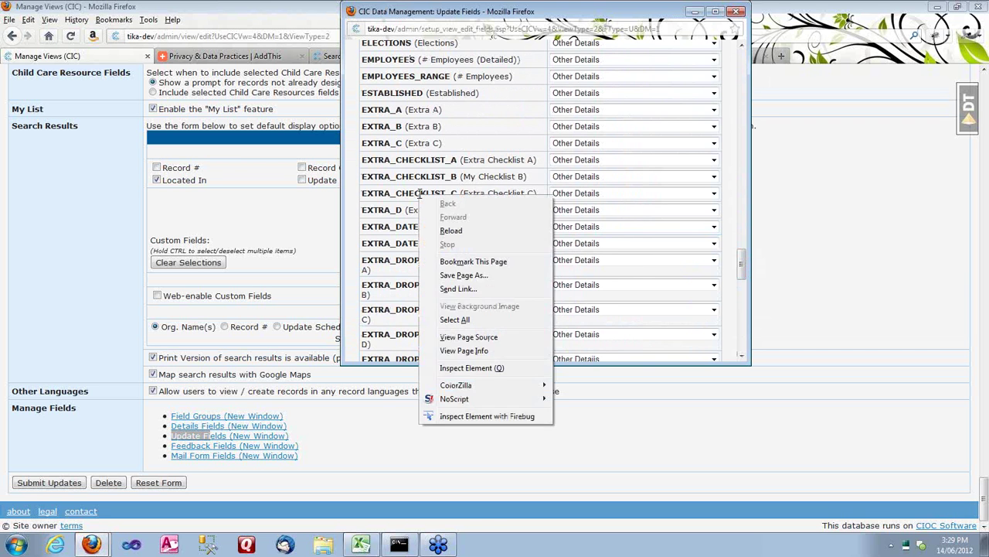
key("Escape")
right_click(419, 193)
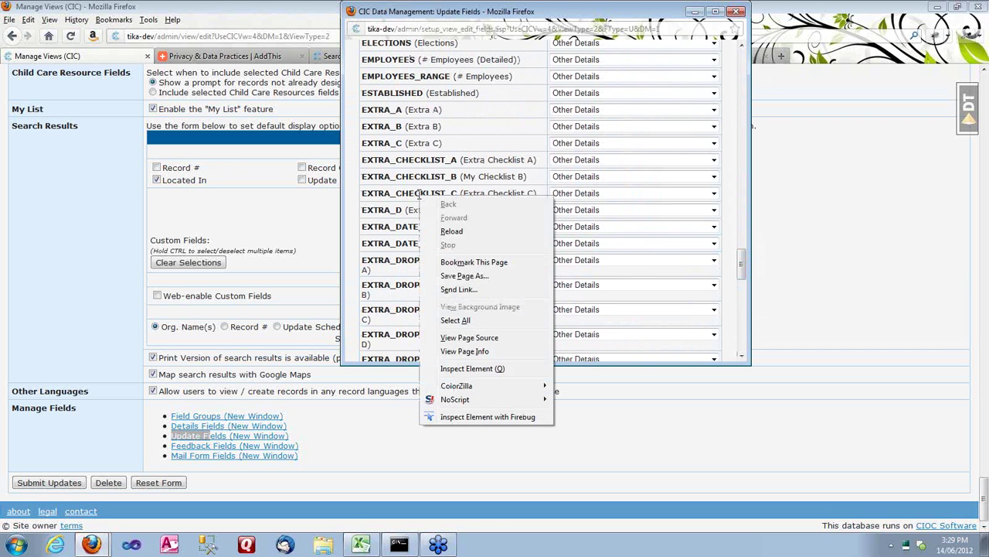
key("Escape")
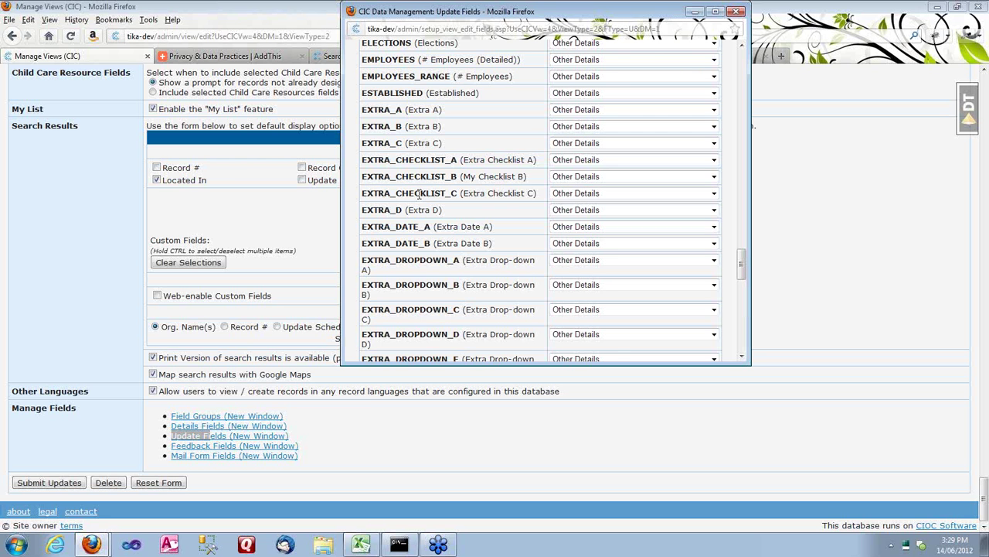
Assign the S_HEADINGS_NP field to the Publication View Description and Headings group, save the field list and close its window
key("slash")
type("s_hea")
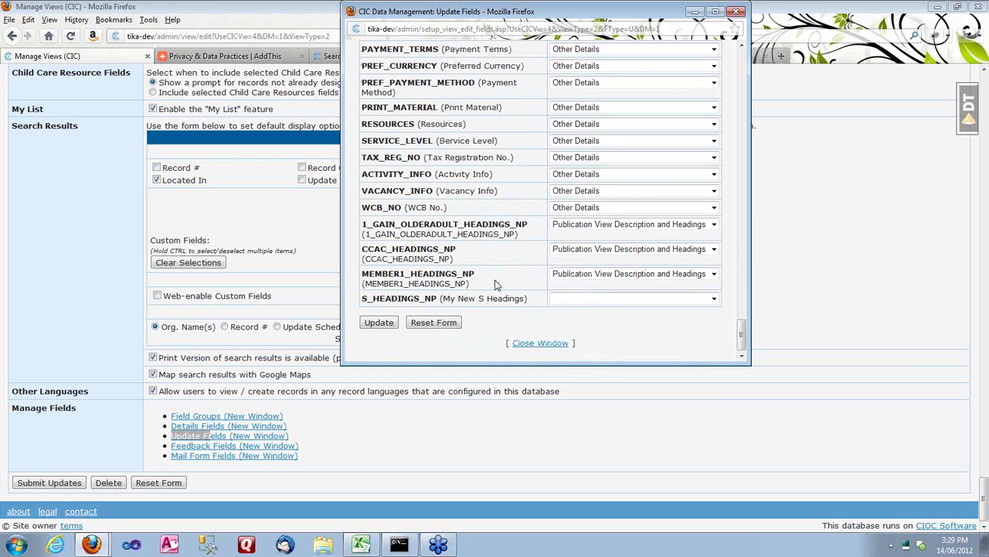
left_click(594, 302)
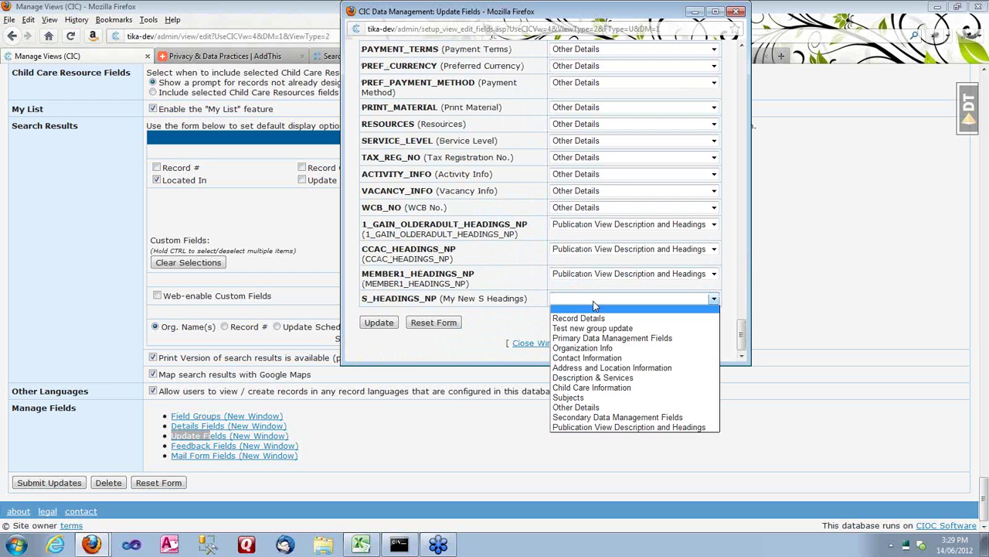
left_click(651, 430)
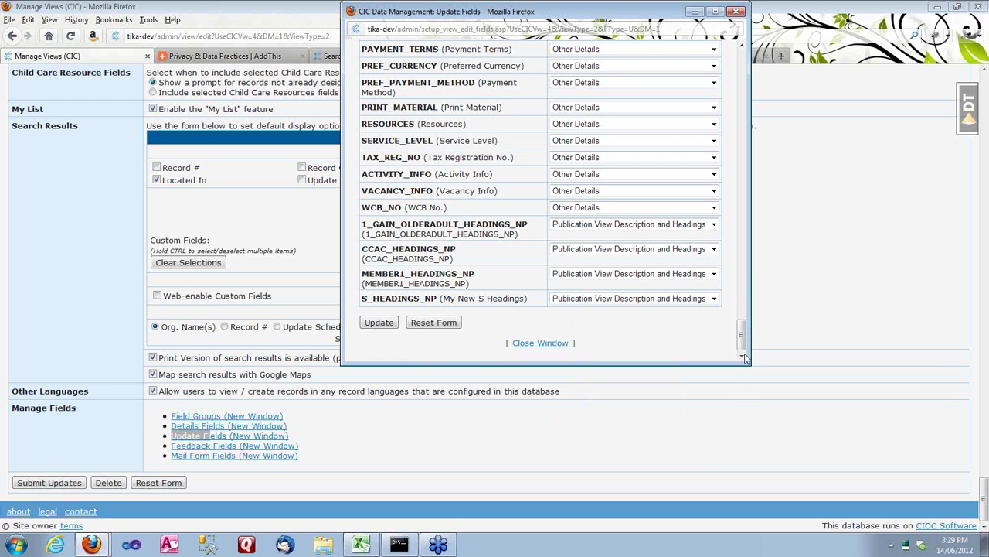
left_click(380, 324)
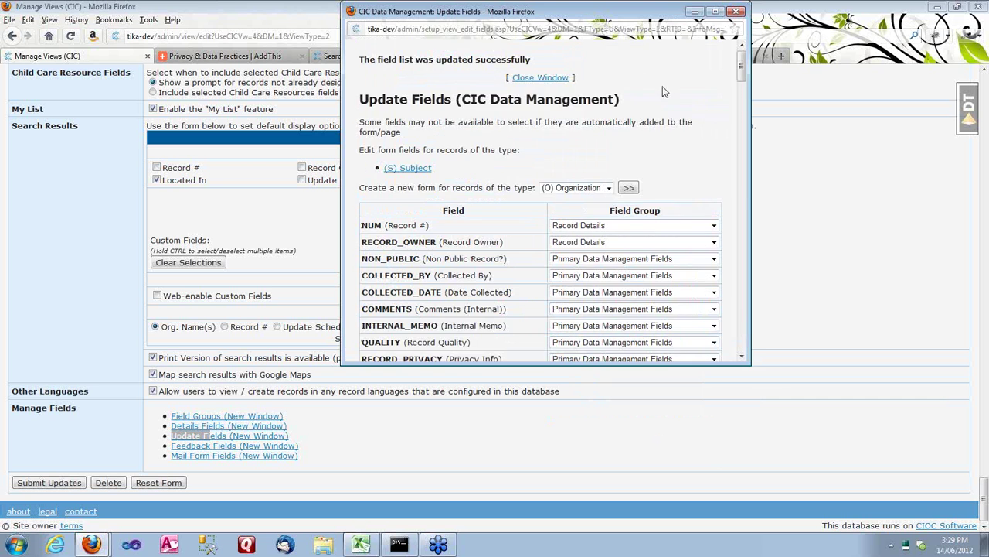
left_click(540, 78)
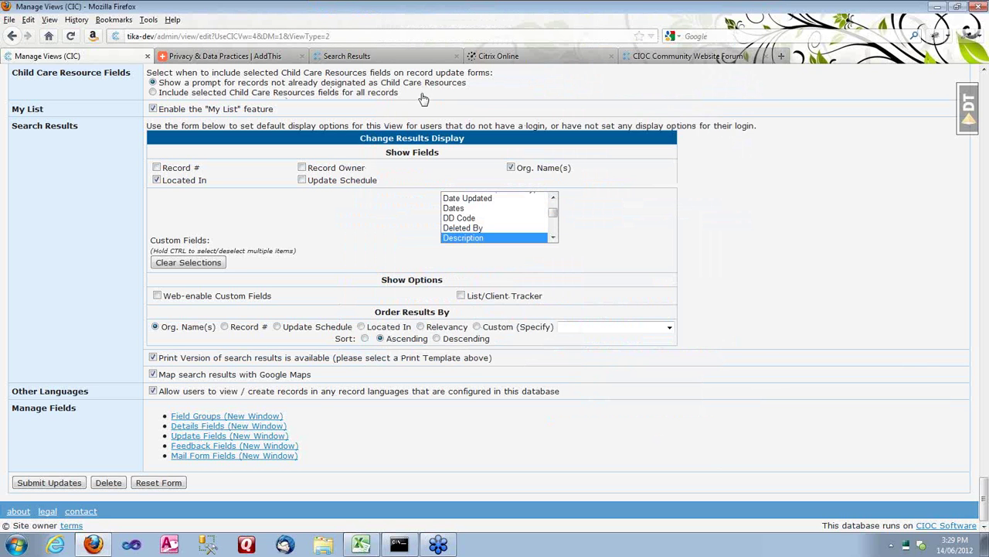
Return to the CIC search page and search for records under the Test List heading C
scroll(383, 163, "down", 10)
scroll(383, 163, "up", 4)
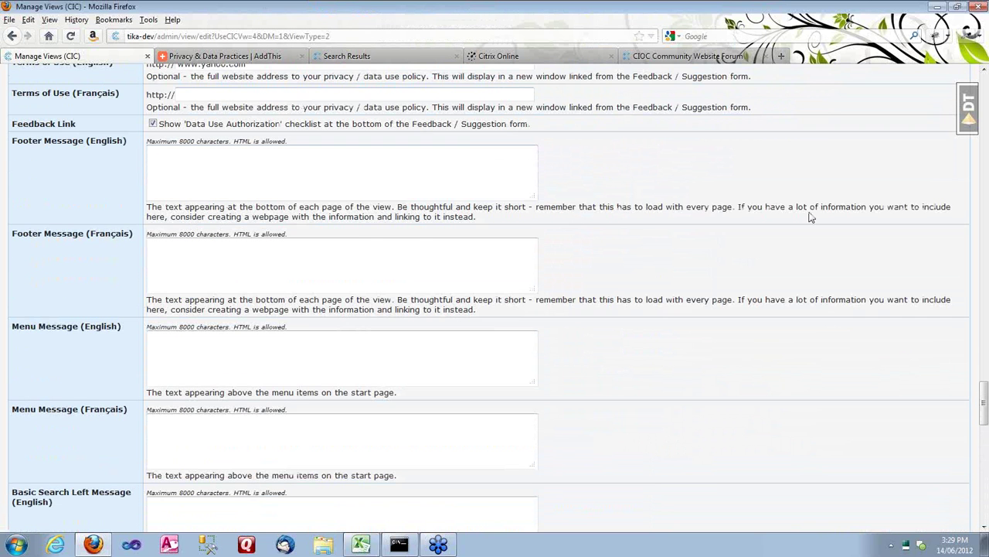
scroll(658, 250, "up", 5)
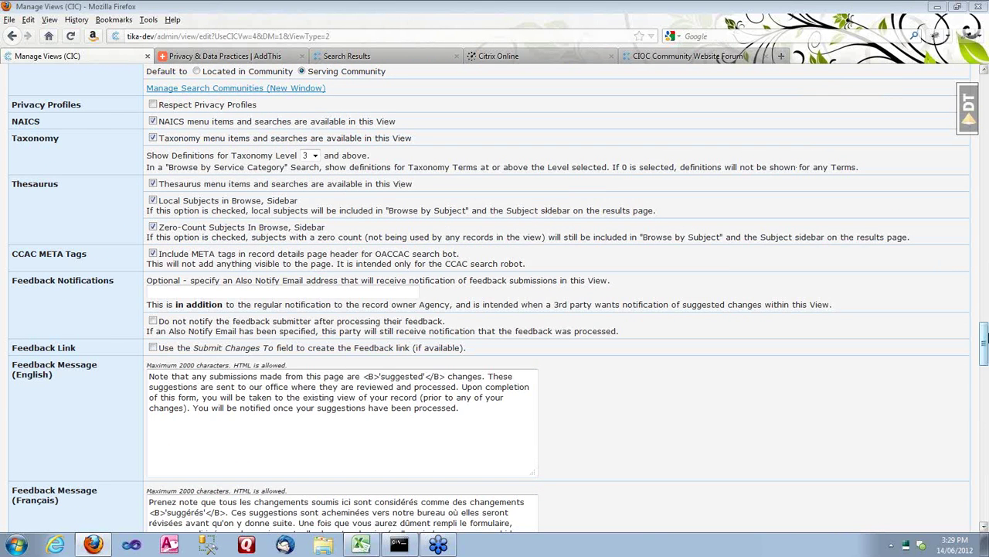
left_click_drag(984, 340, 984, 85)
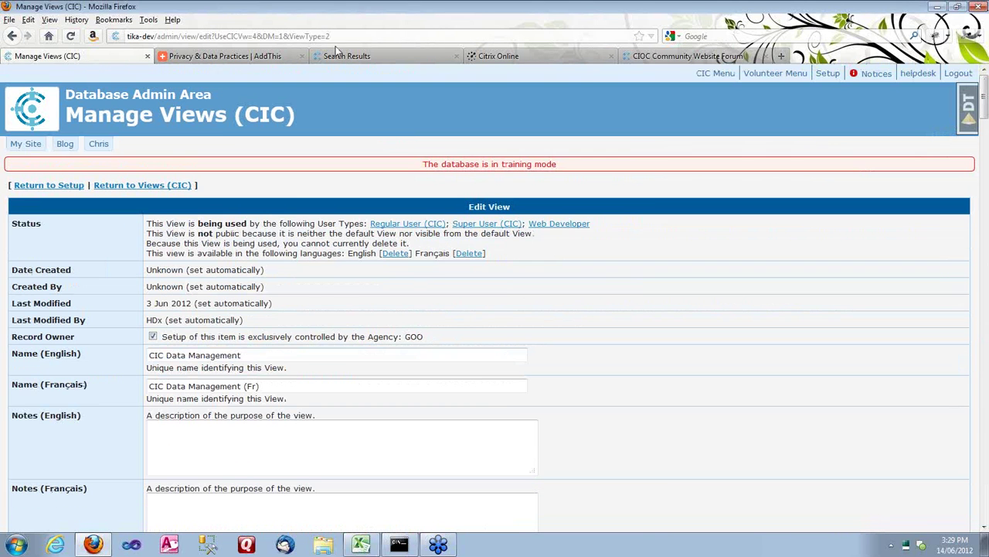
left_click(715, 73)
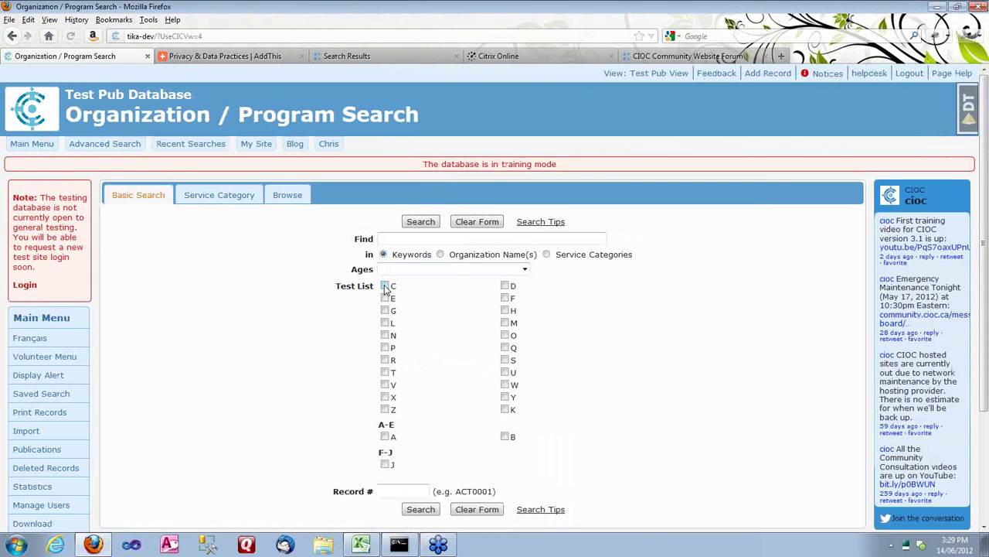
left_click(386, 286)
left_click(420, 222)
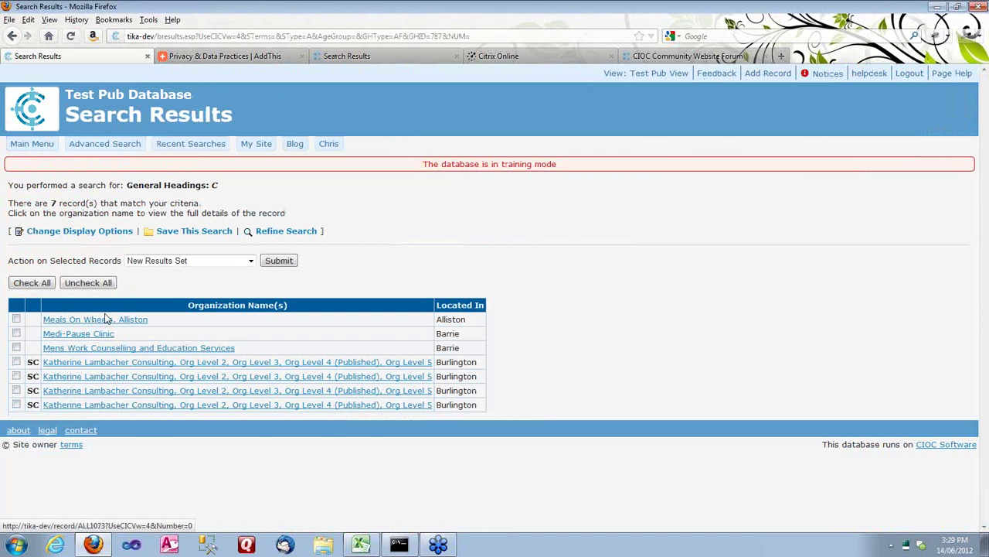
Open the Meals On Wheels, Alliston record and check which actions are available for it
left_click(109, 320)
left_click(122, 251)
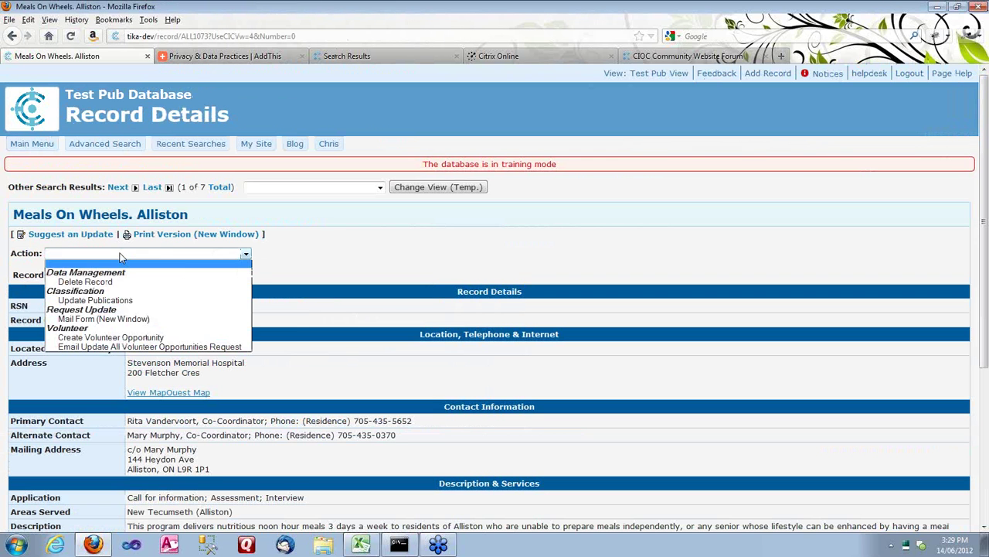
left_click(332, 196)
Return to the main menu and switch back to the default CIC Data Management view
left_click(22, 147)
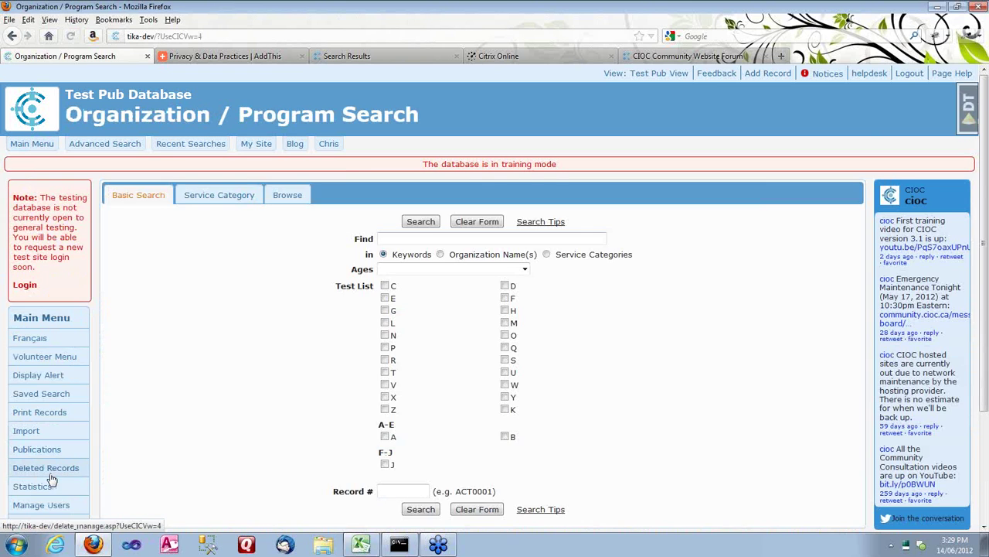
scroll(31, 463, "down", 3)
left_click(42, 481)
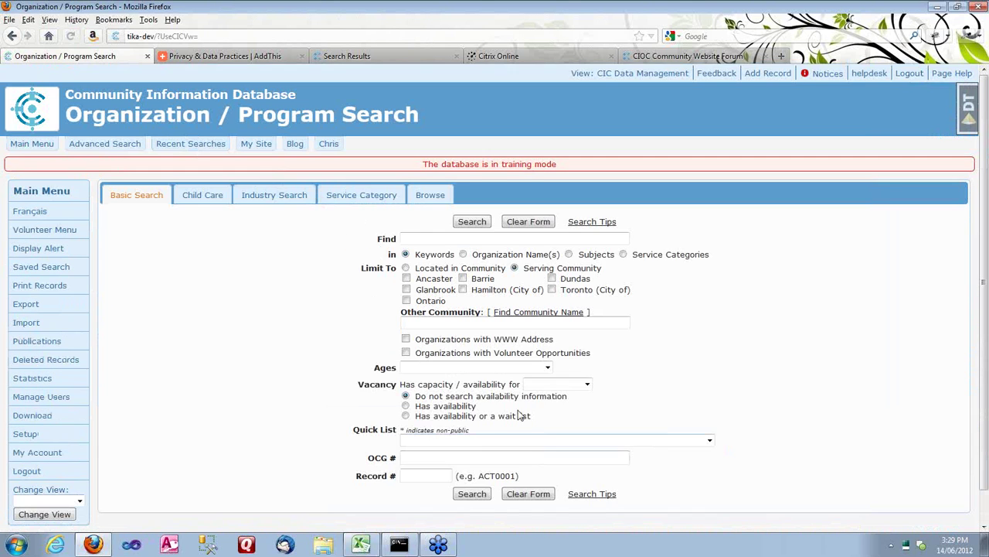
Browse the organizations starting with T and go back to the search page
scroll(310, 123, "down", 1)
left_click(431, 163)
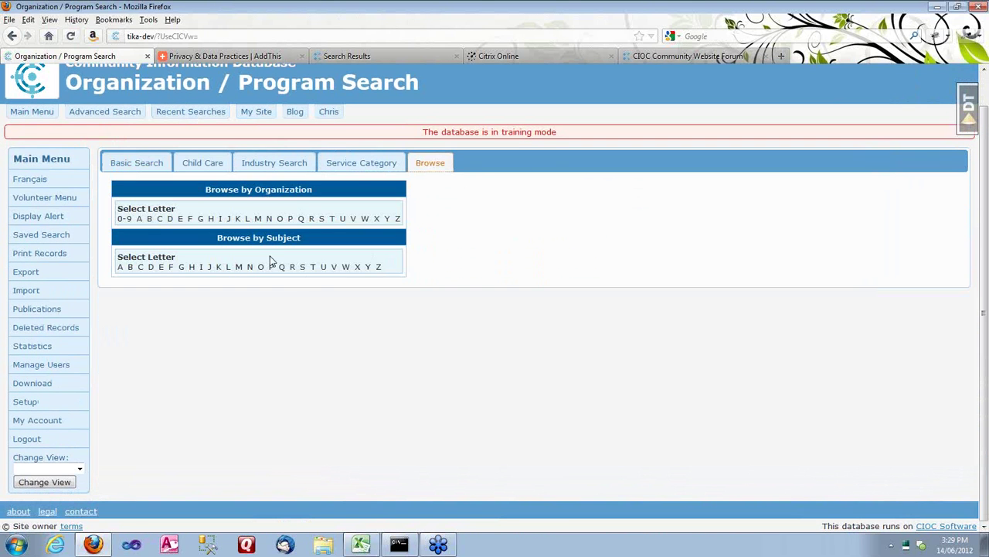
left_click(332, 218)
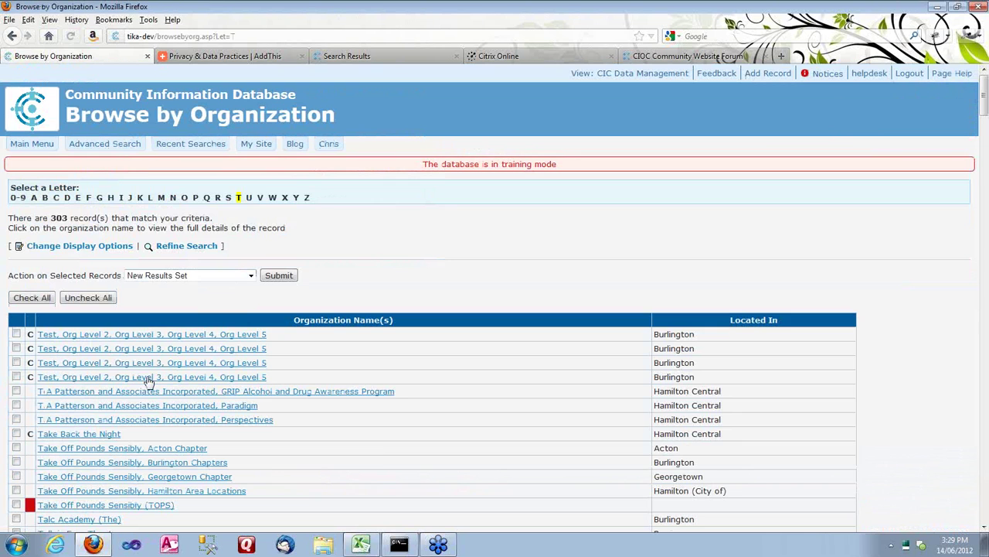
key("alt+Left")
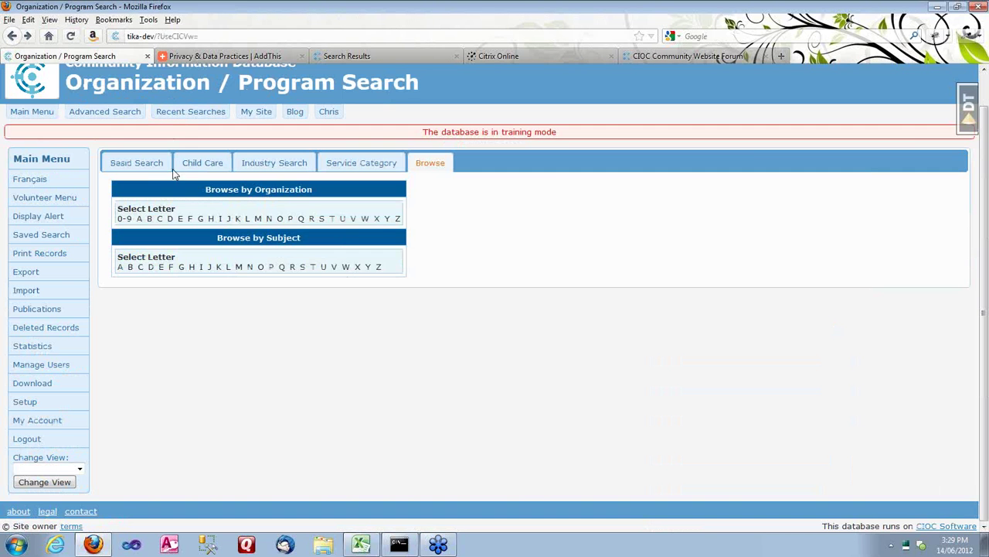
Run a basic search for records in the Quick List publication S - Starts with "S"
left_click(170, 167)
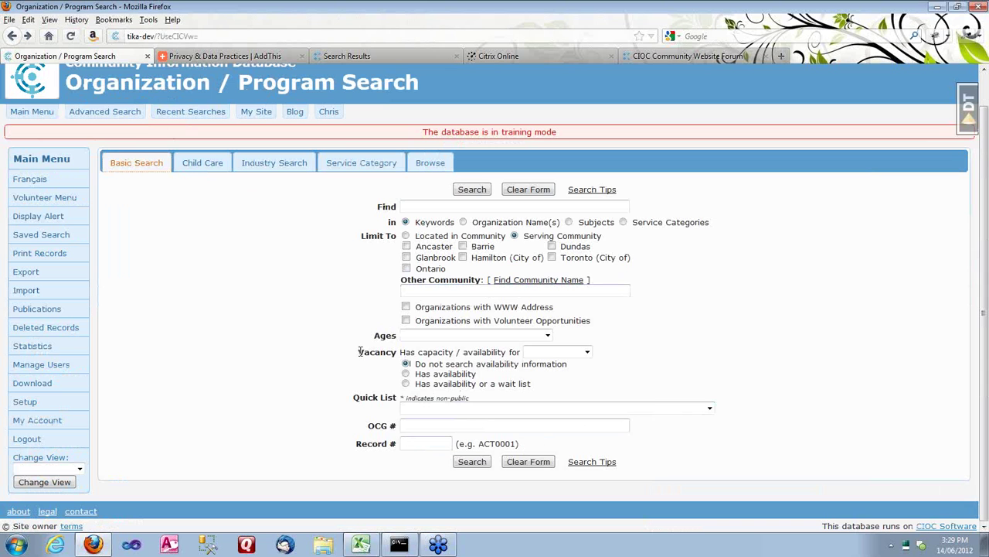
left_click(489, 408)
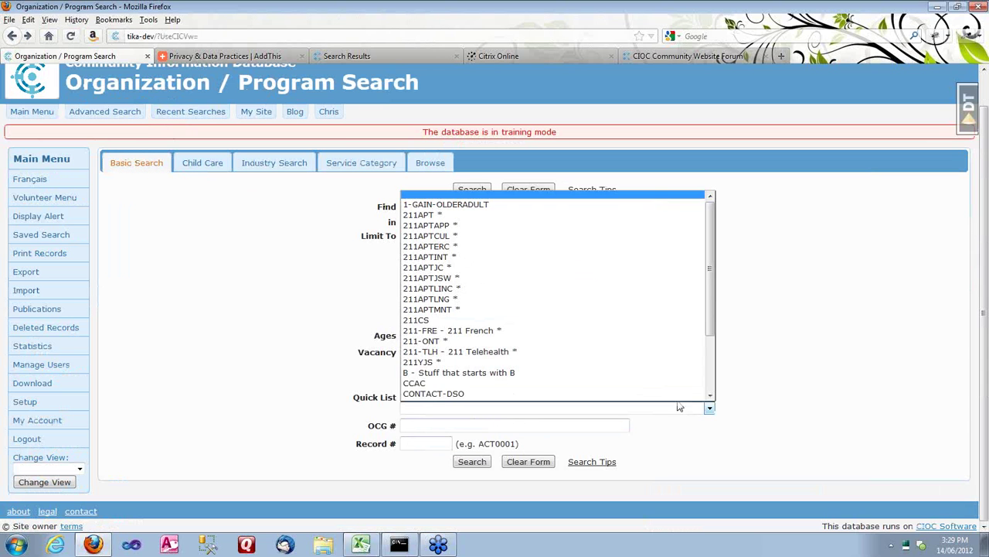
left_click_drag(705, 299, 699, 376)
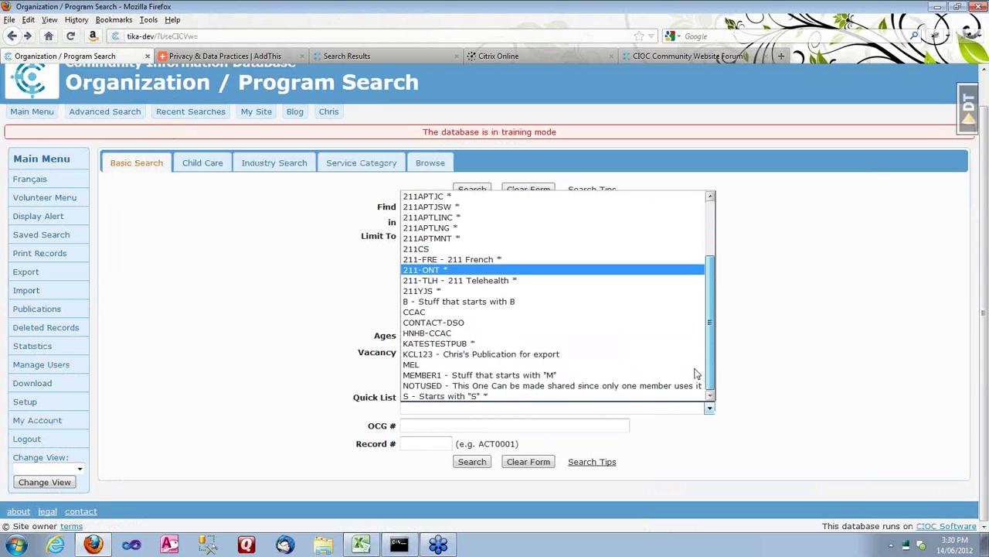
left_click(508, 401)
left_click(473, 461)
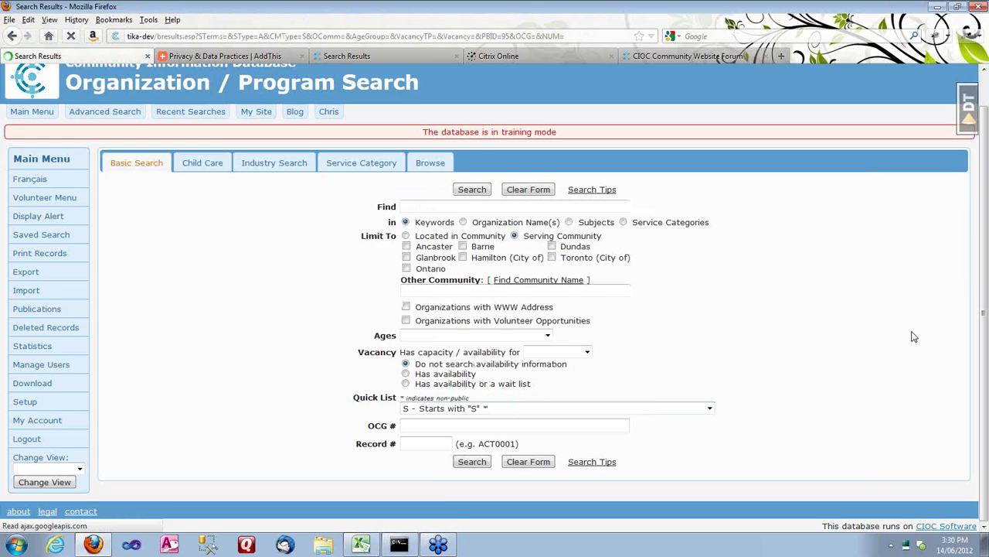
Open the Raging Grannies record in its update form and dismiss the validation error notices
left_click(82, 320)
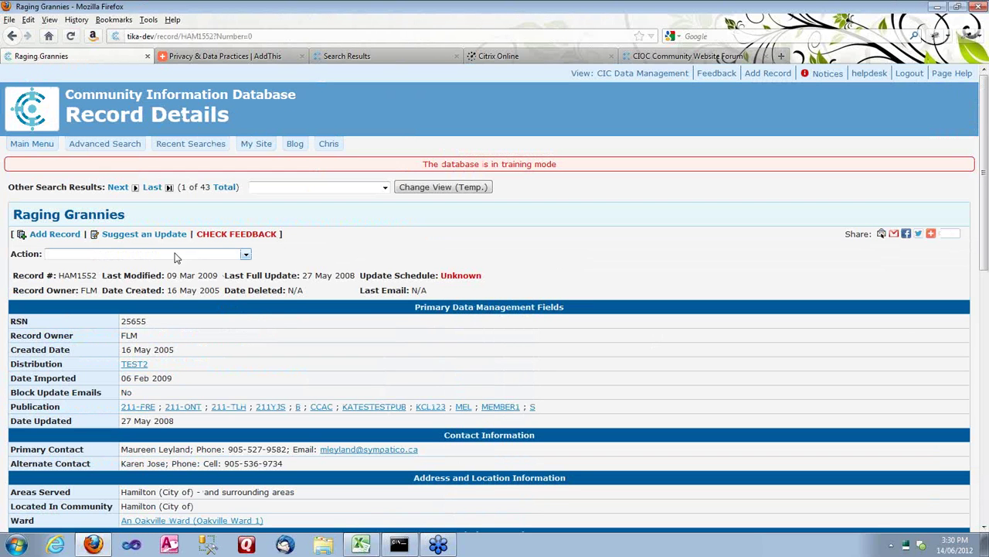
left_click(177, 253)
left_click(150, 281)
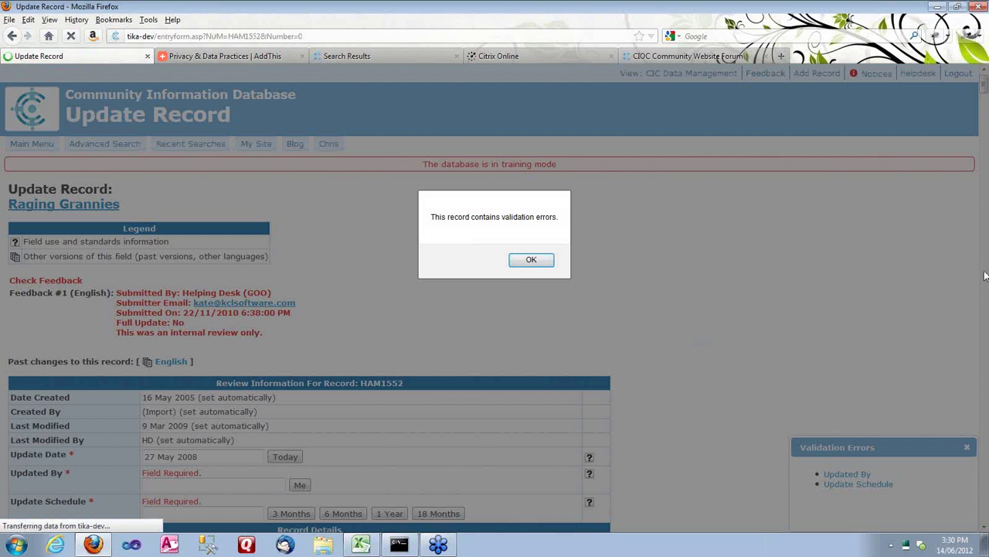
left_click(531, 260)
left_click(967, 456)
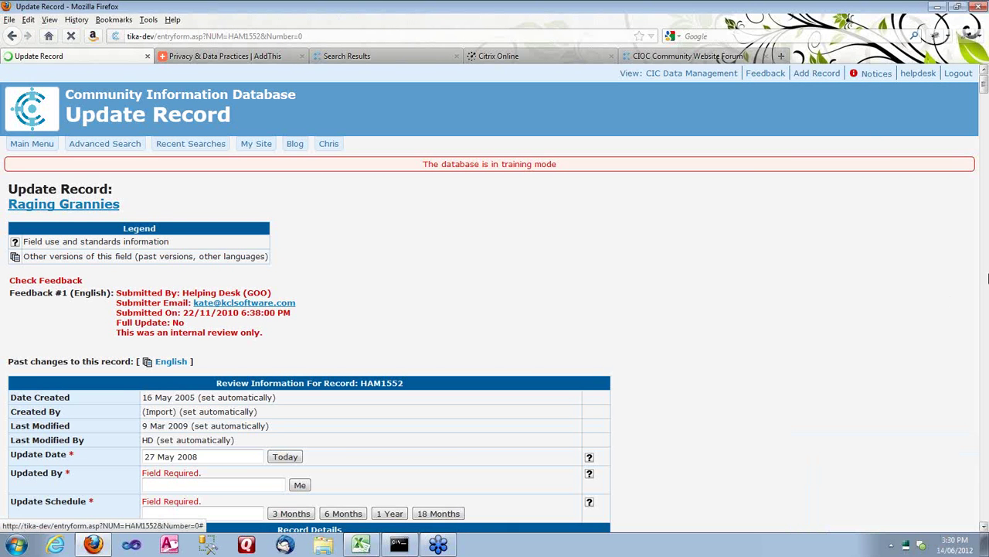
Find the Publication View Description and Headings section of the update form and review its fields down to My New S Headings
scroll(983, 510, "down", 10)
scroll(984, 510, "down", 10)
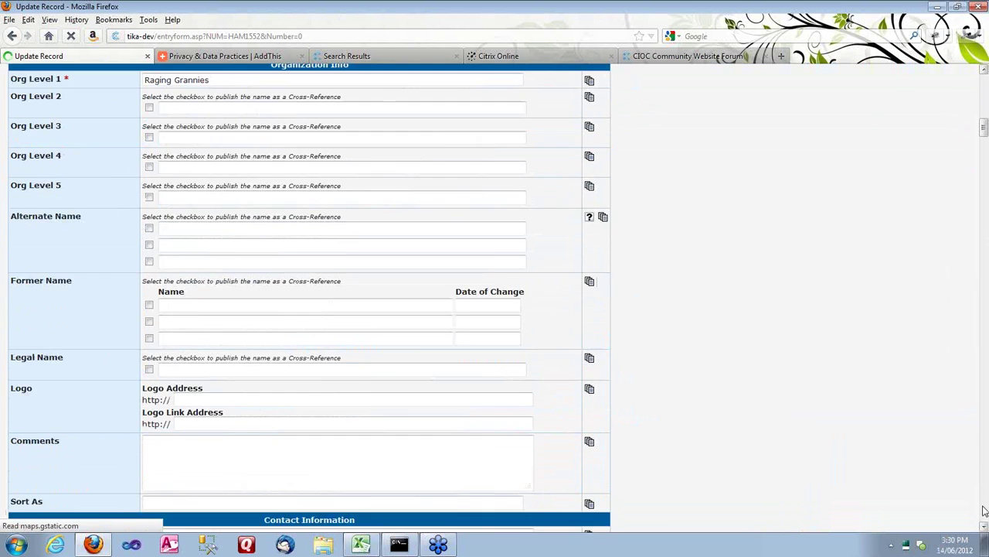
key("slash")
type("heading")
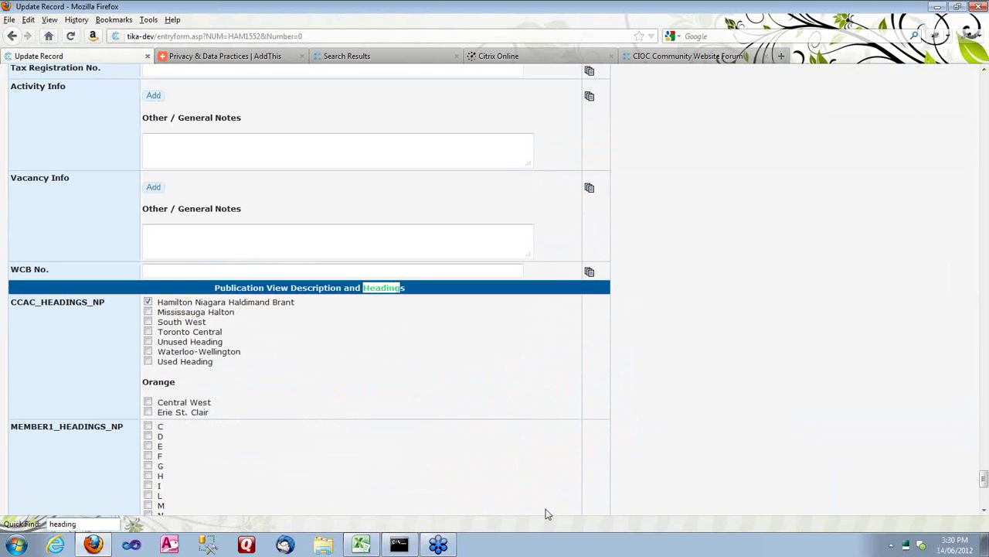
scroll(546, 513, "down", 5)
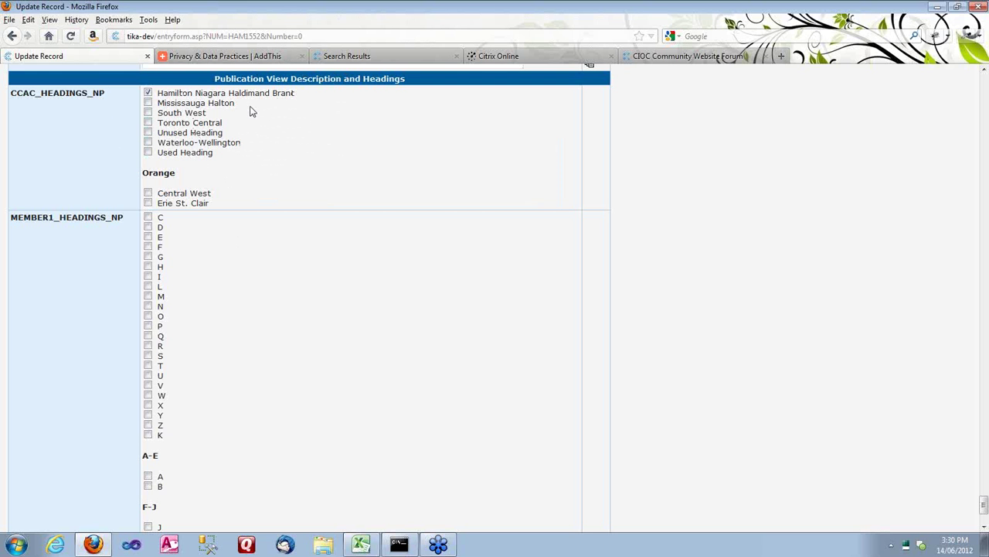
scroll(262, 234, "down", 3)
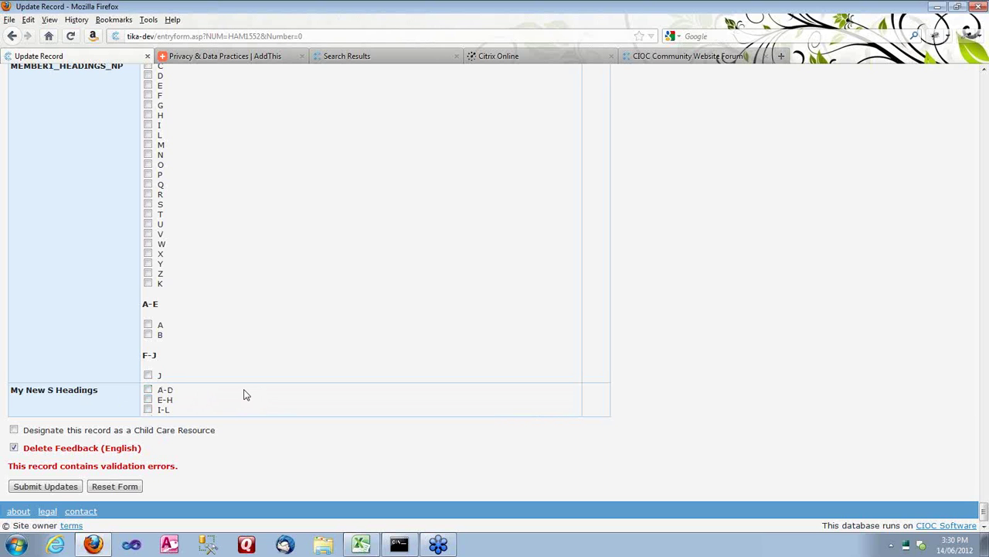
Examine how the CCAC, MEMBER1 and S heading checklists are organized, highlighting the A-E and F-J heading groups
scroll(244, 394, "up", 5)
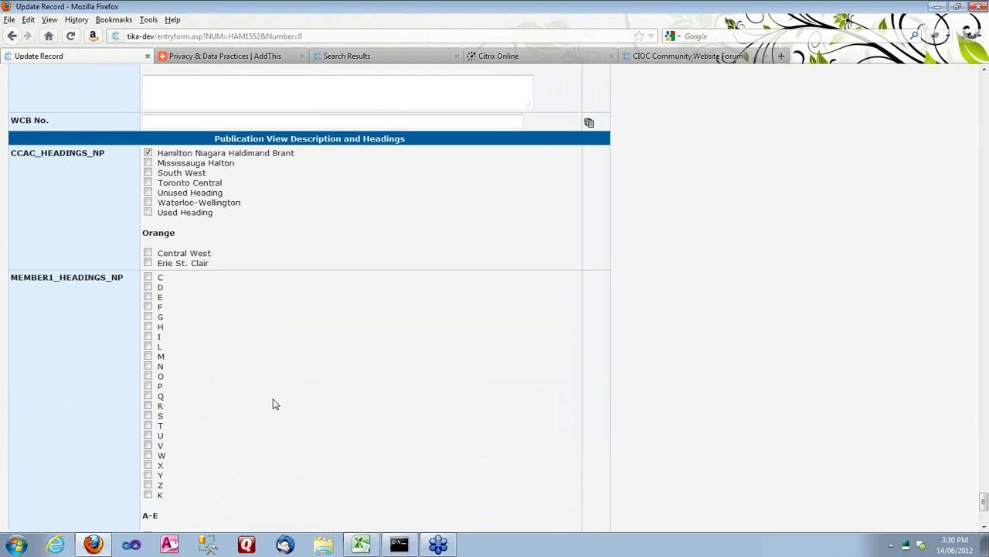
scroll(242, 268, "down", 1)
scroll(242, 268, "down", 2)
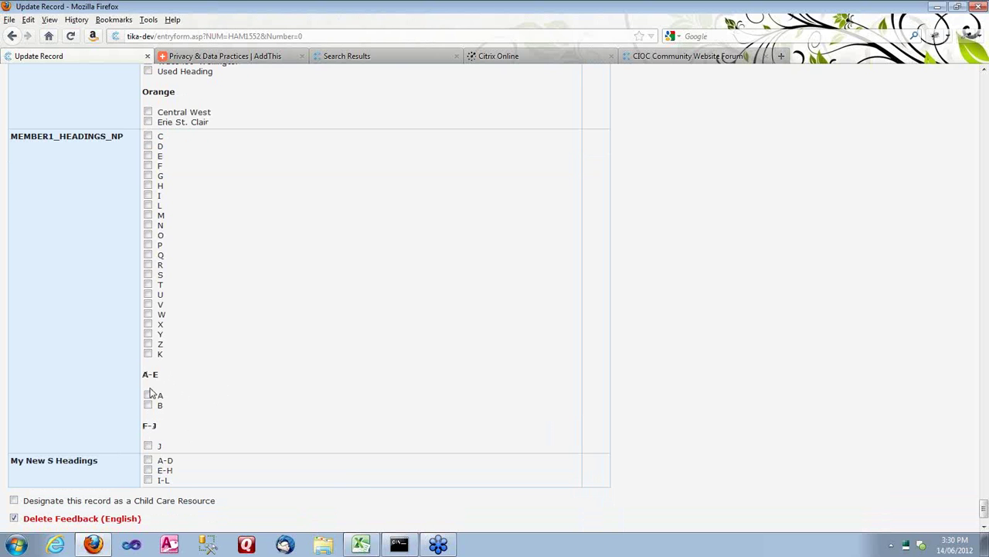
left_click_drag(143, 374, 159, 375)
left_click_drag(163, 427, 144, 426)
left_click(164, 430)
scroll(289, 400, "up", 5)
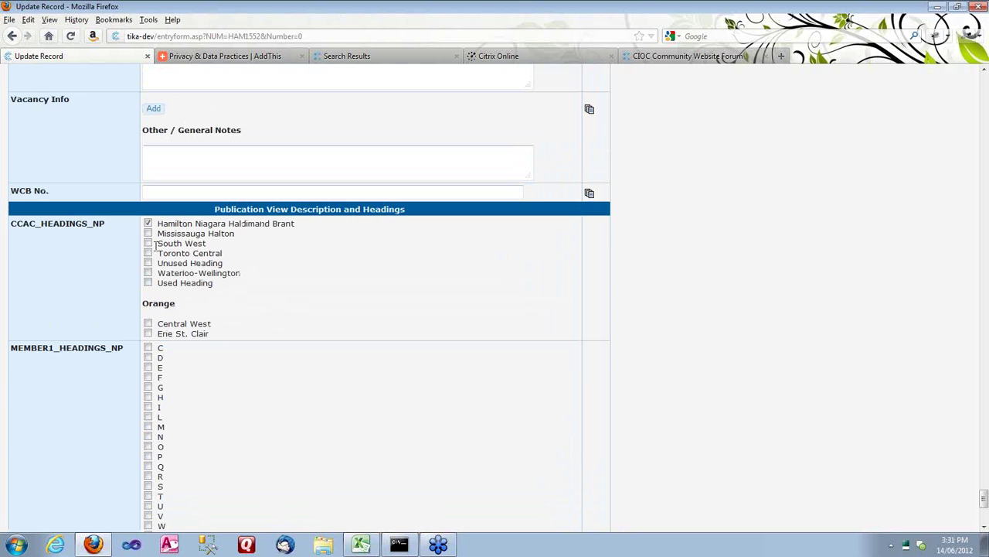
scroll(201, 393, "down", 6)
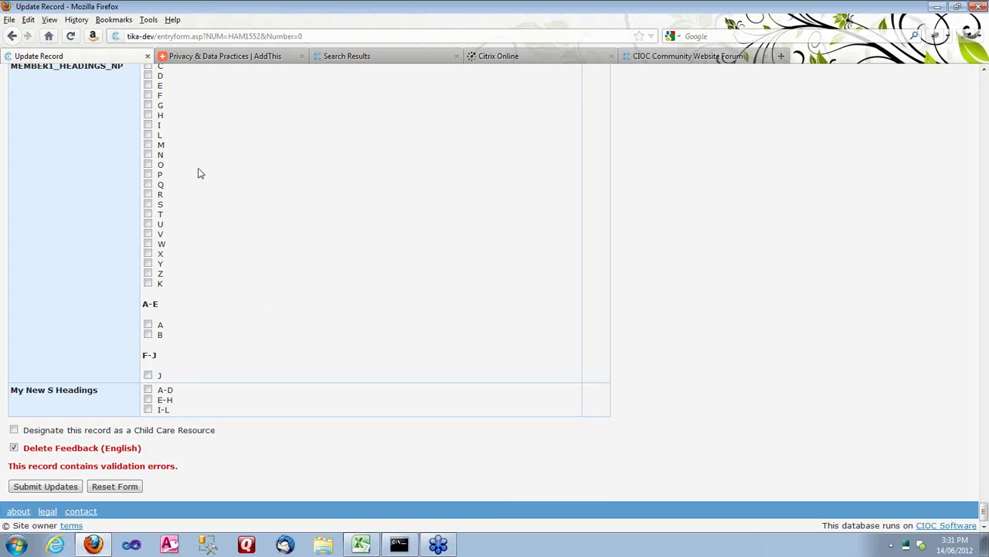
scroll(199, 176, "up", 2)
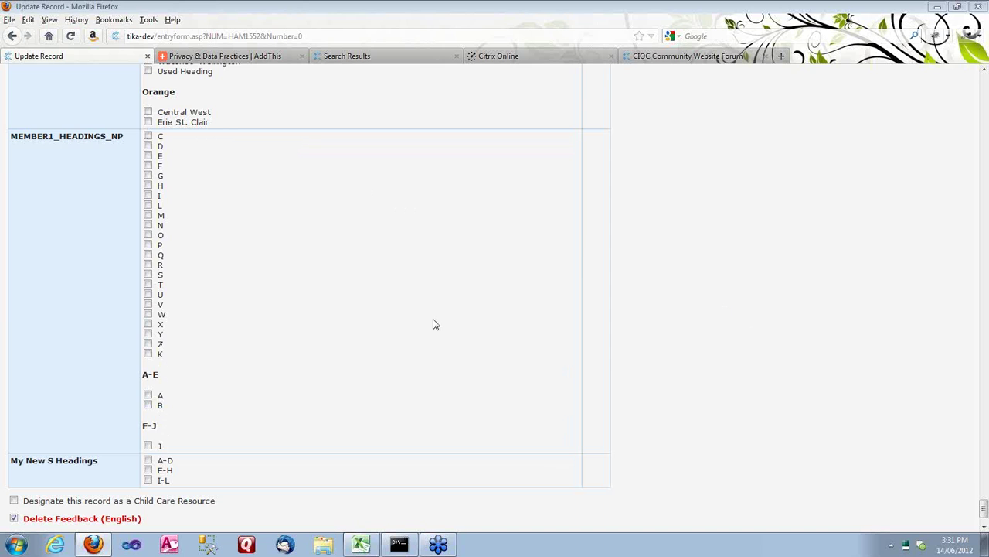
scroll(430, 322, "up", 4)
scroll(433, 324, "down", 2)
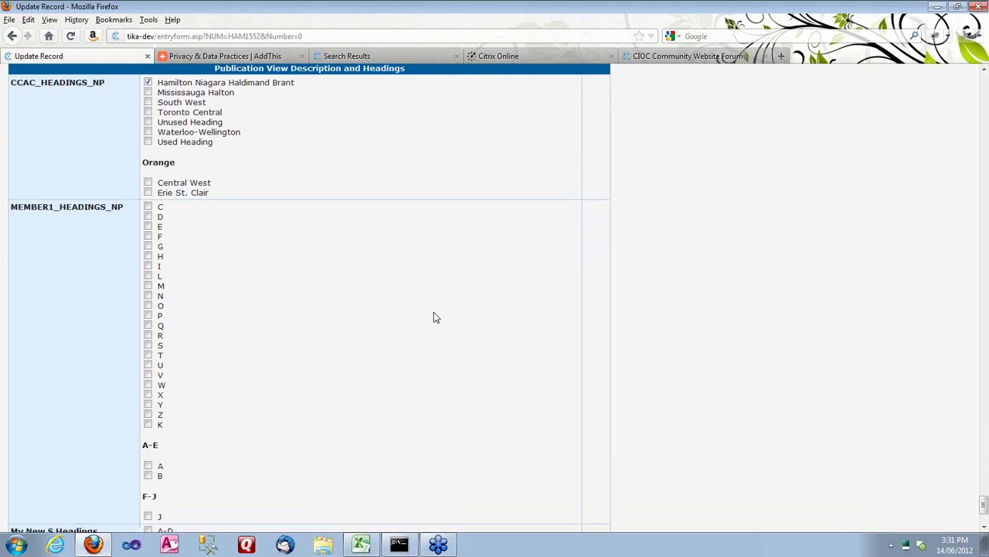
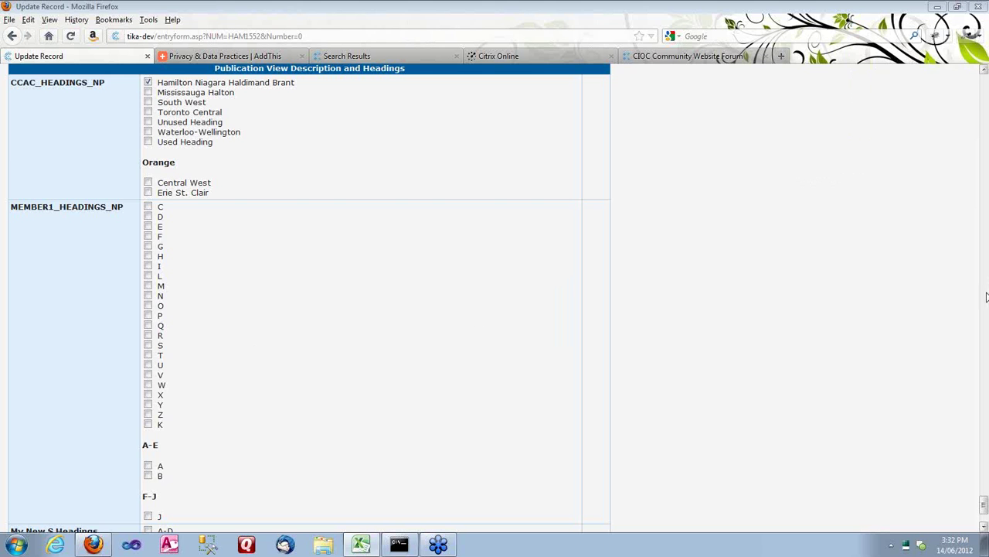
left_click_drag(984, 506, 985, 77)
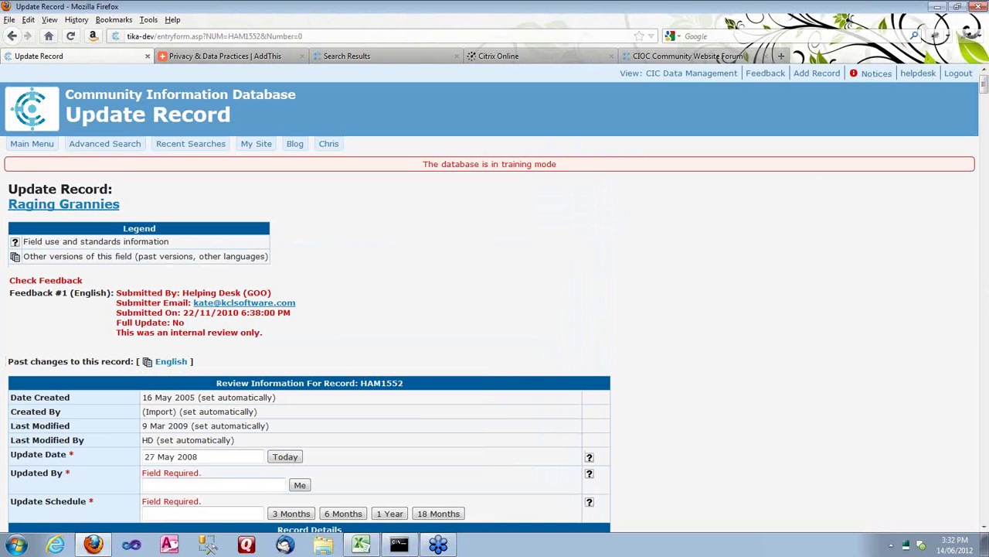
Go to the database setup area and open the CIC Standard Email Update Text management page
left_click(38, 147)
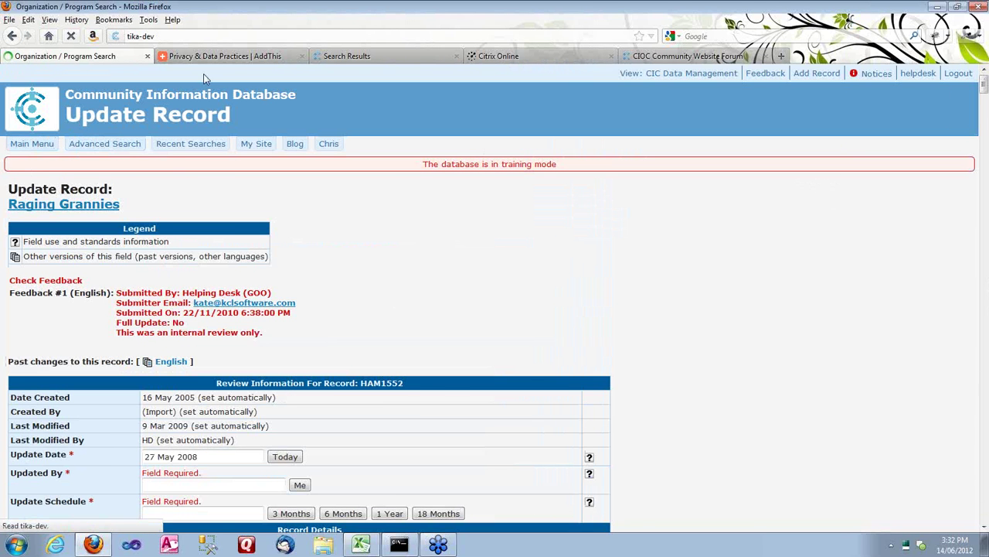
left_click(31, 439)
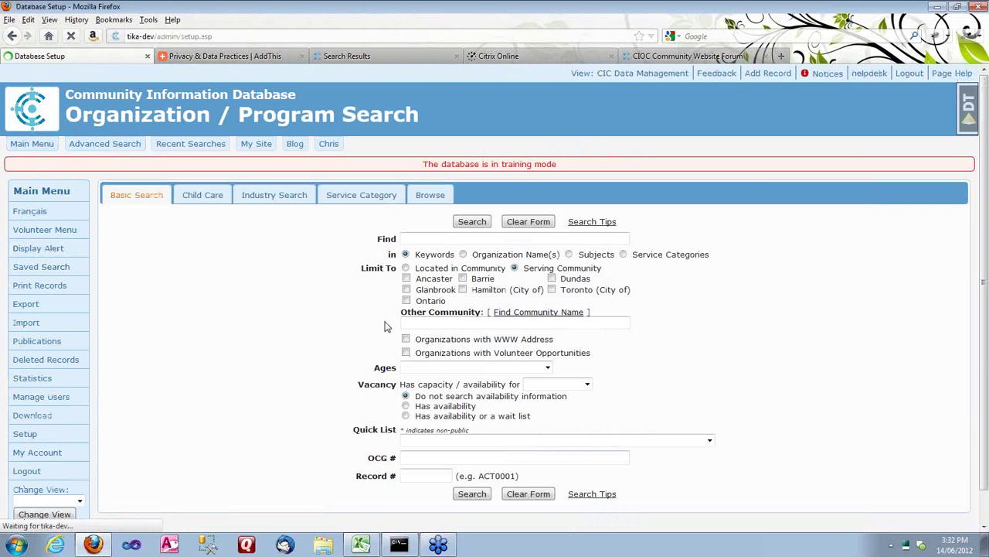
scroll(365, 336, "down", 5)
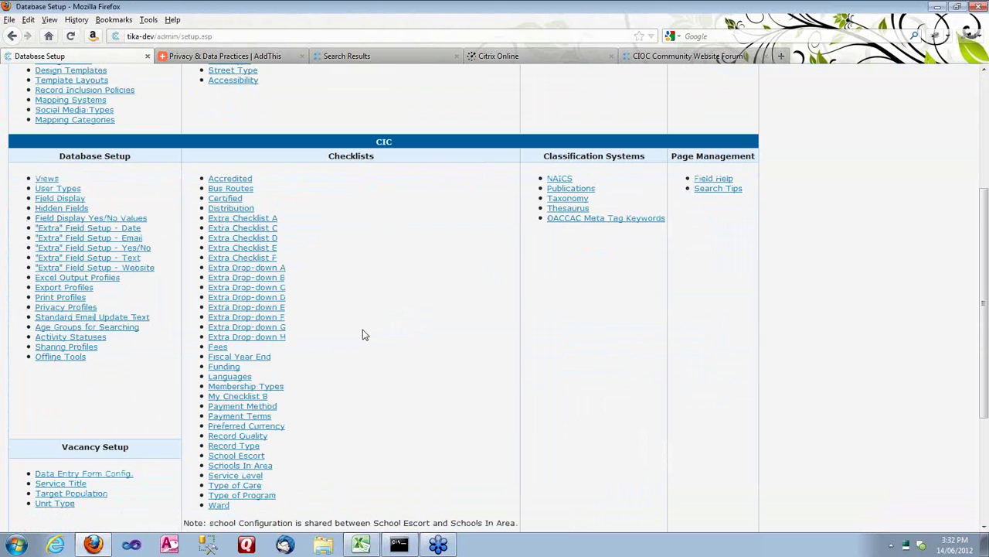
left_click(147, 317)
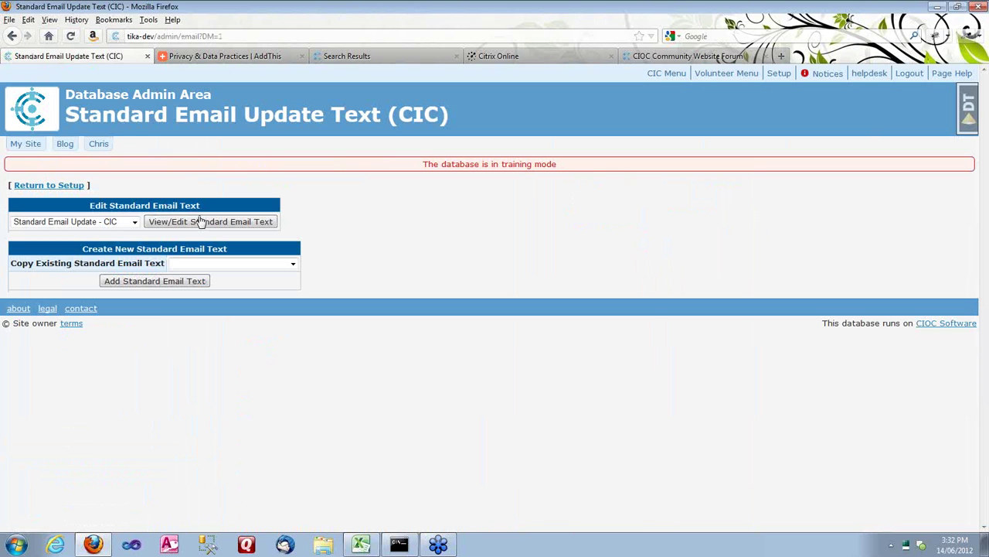
Open the Test New Email Message text and review its name, default, subject, greeting, body, link and contact fields
left_click(119, 223)
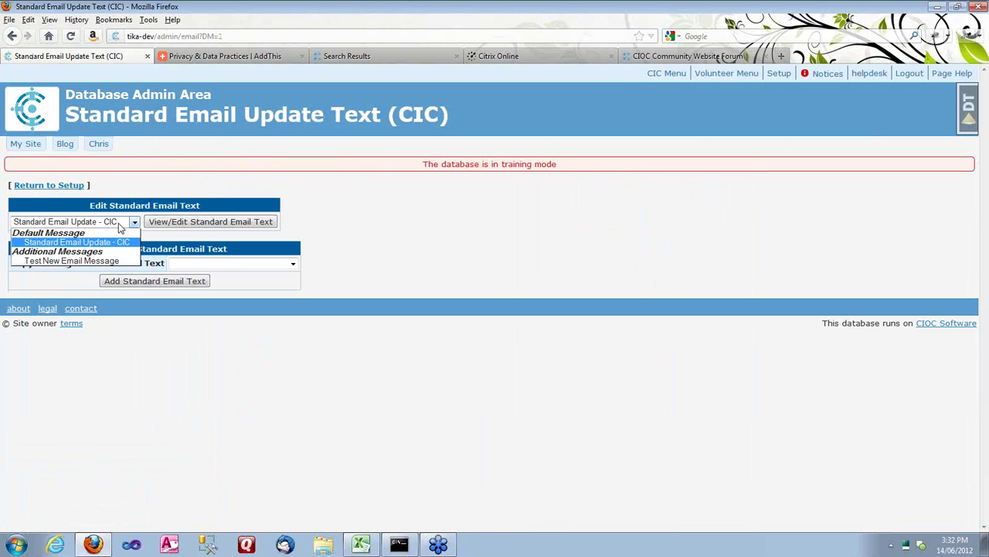
left_click(109, 261)
left_click(210, 221)
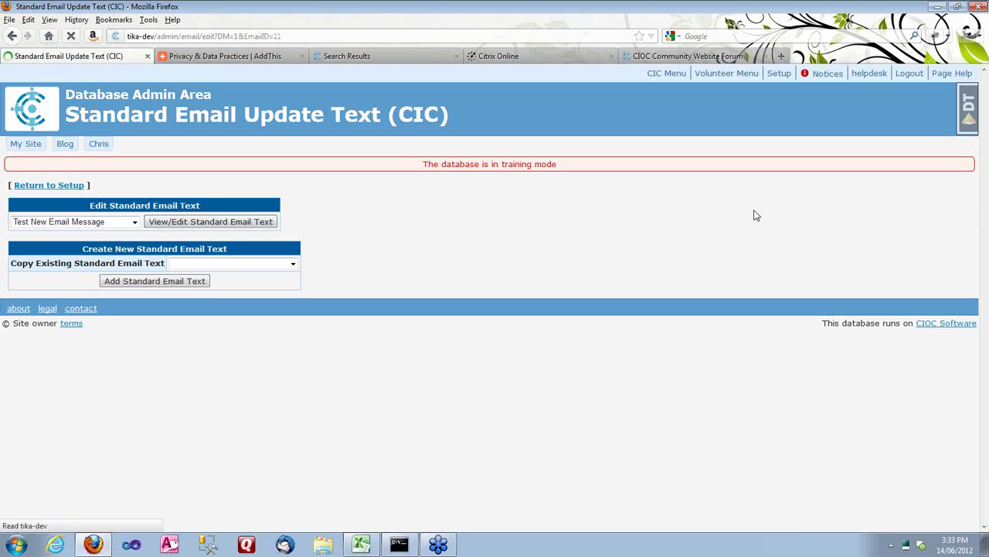
scroll(711, 321, "down", 8)
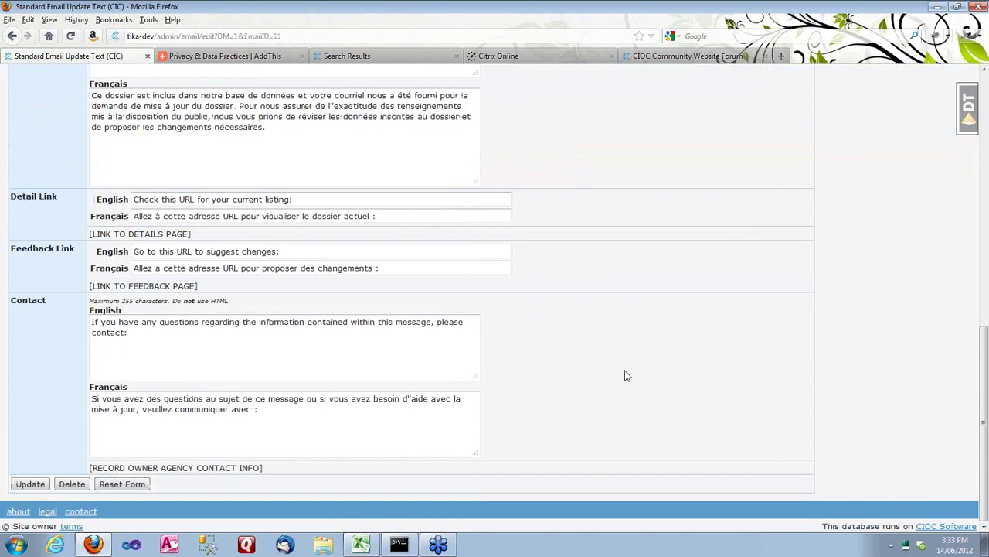
scroll(627, 375, "up", 1)
scroll(630, 377, "up", 7)
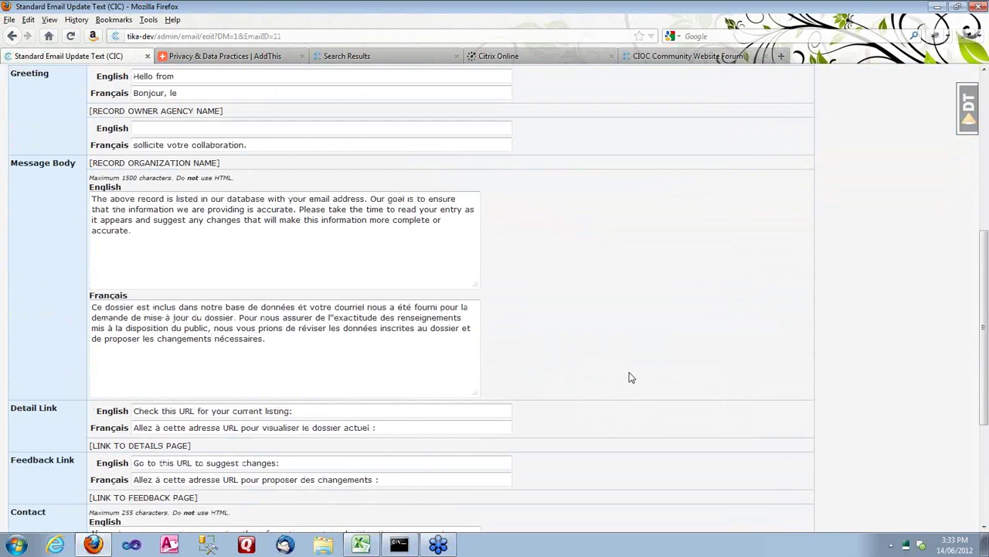
scroll(630, 377, "up", 3)
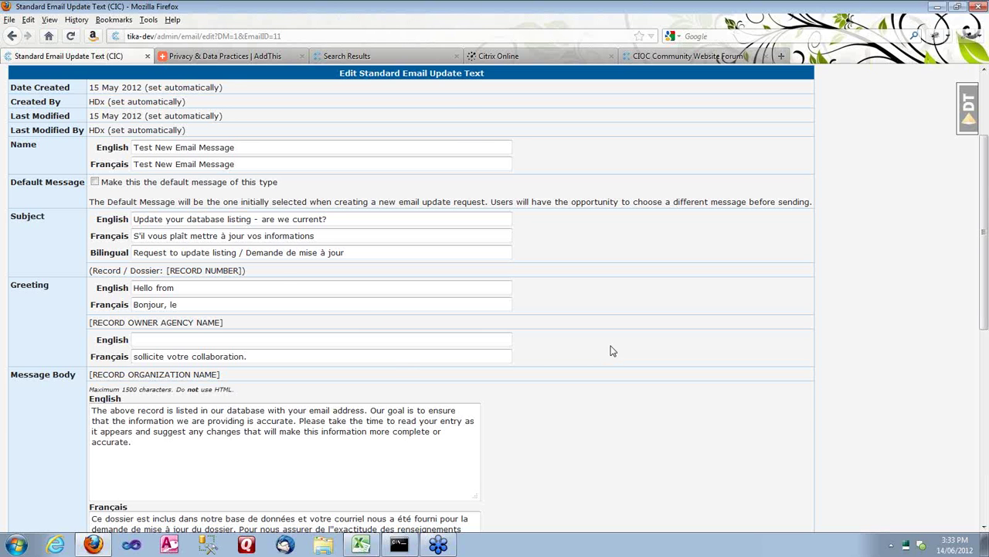
scroll(612, 349, "up", 2)
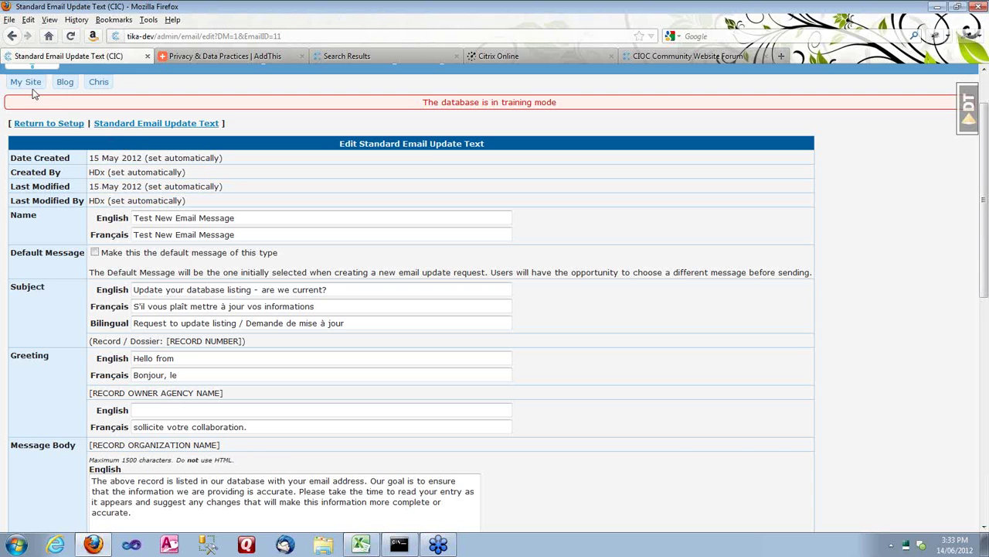
scroll(54, 130, "up", 2)
Browse organizations under the letter X and open the X-treme Slo-Pitch League record
left_click(732, 77)
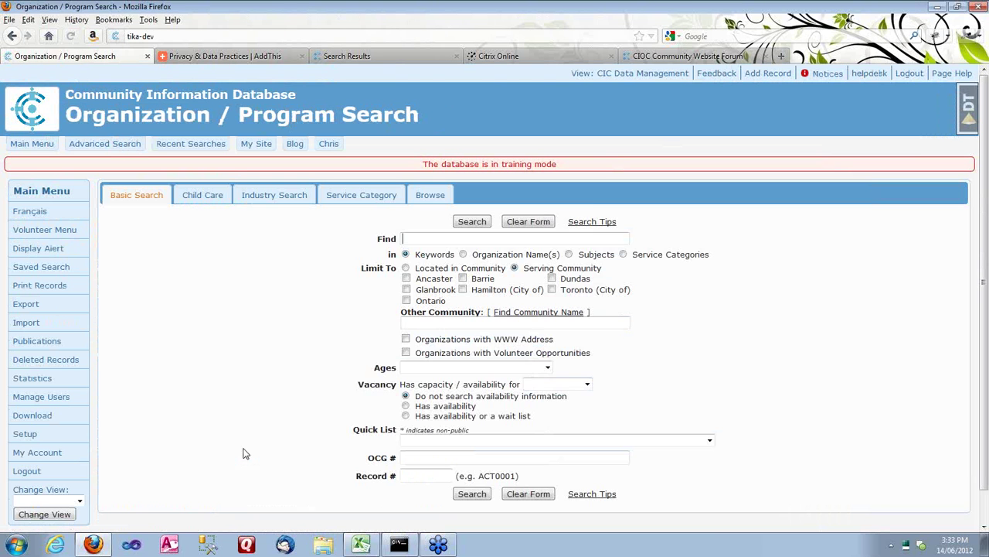
left_click(439, 202)
left_click(376, 251)
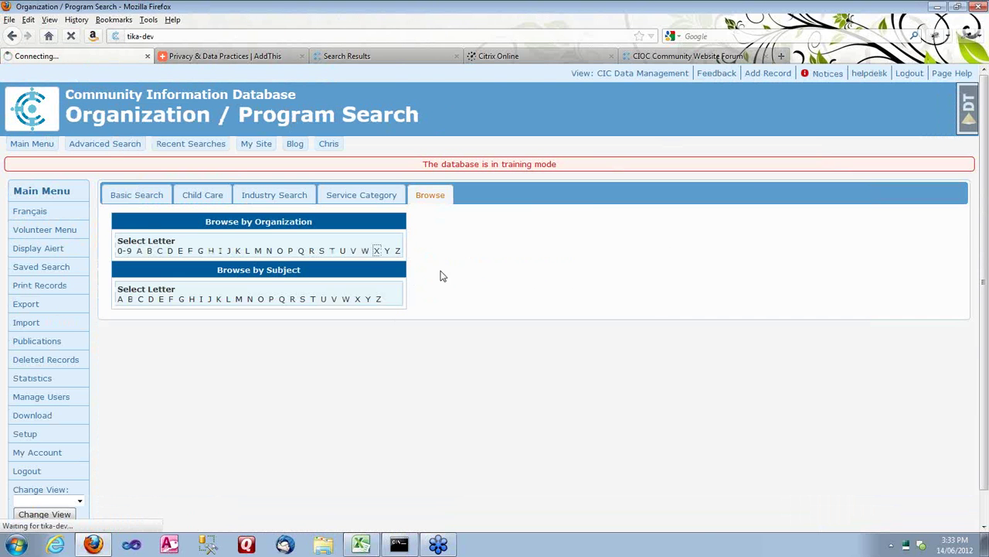
left_click(99, 336)
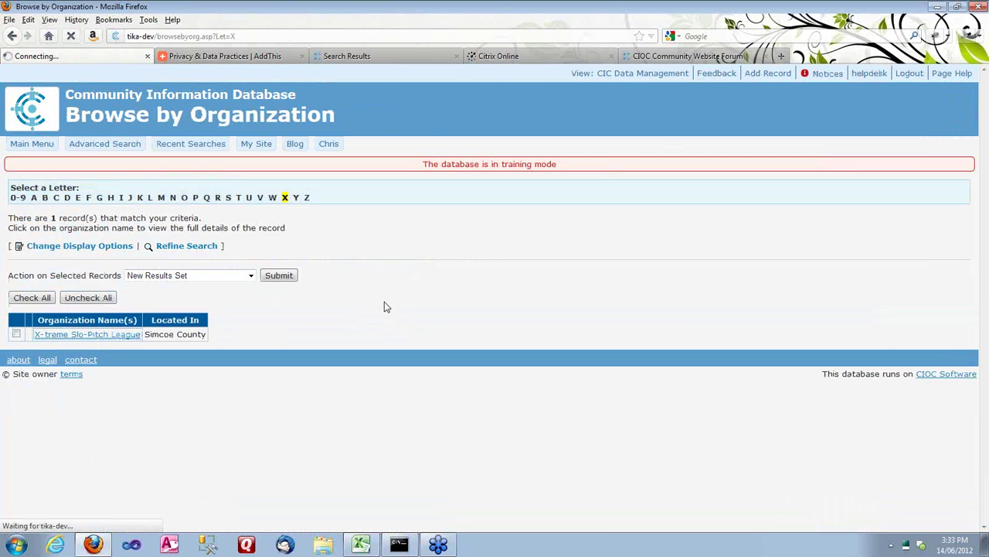
Start an email update request for the X-treme Slo-Pitch League record and change its message to Test New Email Message
left_click(184, 255)
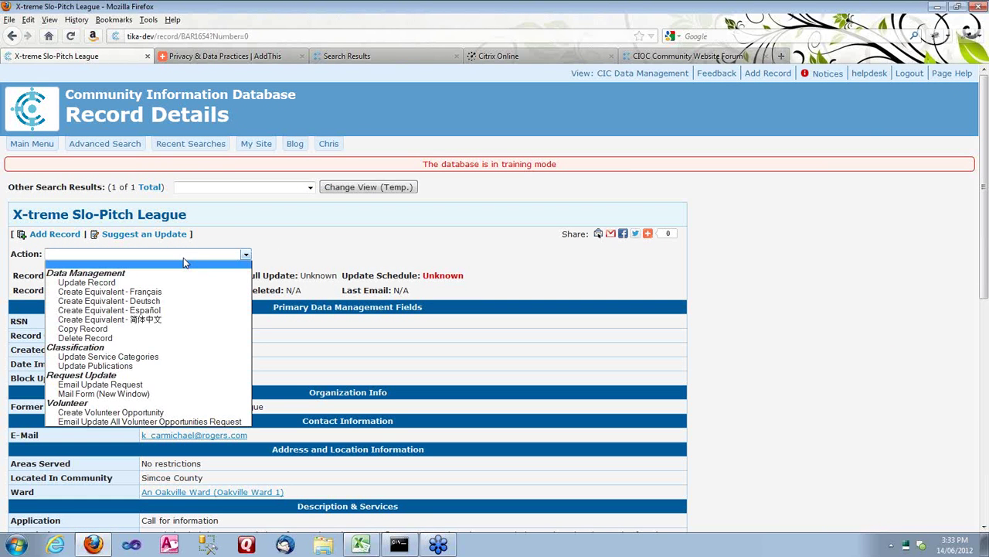
left_click(167, 384)
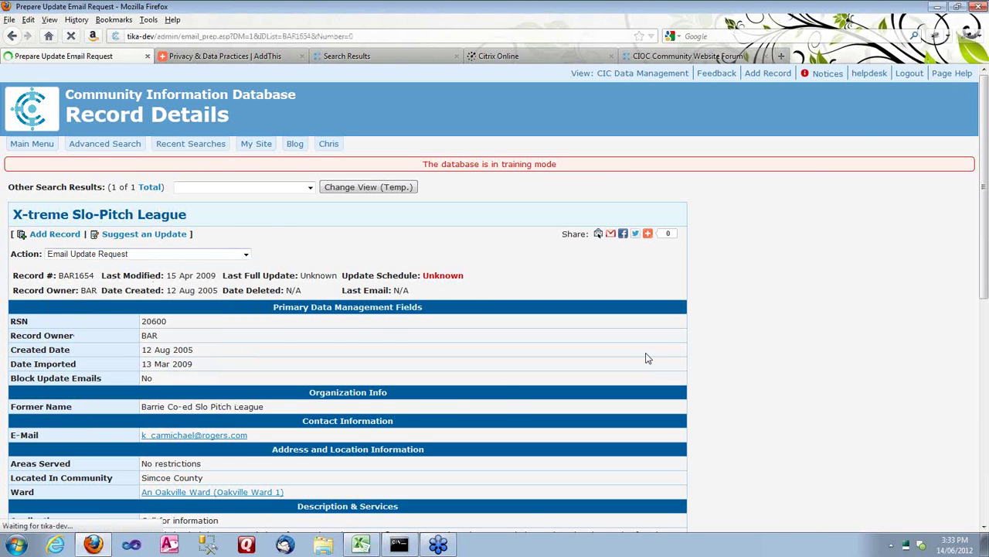
scroll(530, 391, "down", 2)
left_click(83, 187)
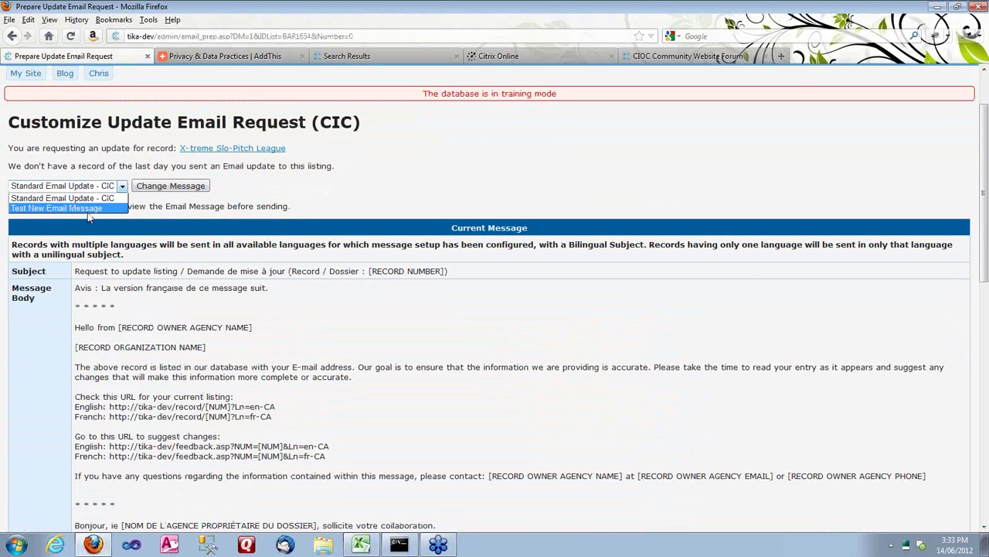
left_click(87, 208)
left_click(189, 186)
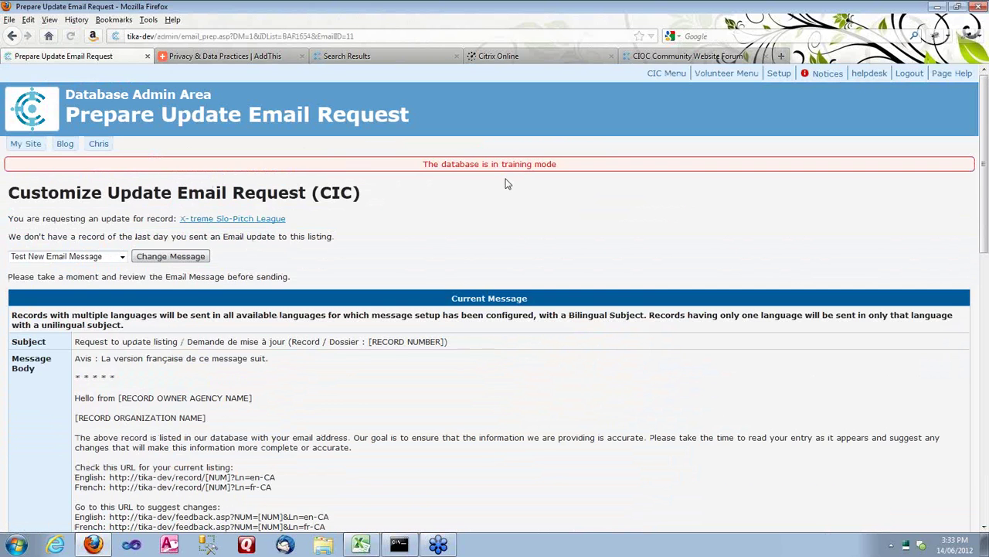
Review the current bilingual message and the editable view, subject and message body sections of the update request
scroll(495, 189, "down", 12)
scroll(517, 251, "up", 5)
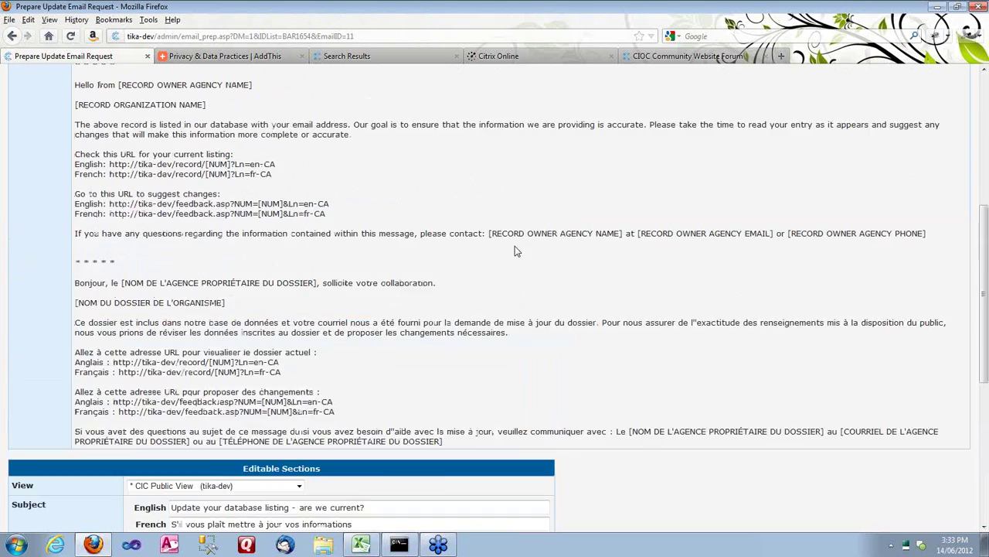
scroll(516, 251, "down", 5)
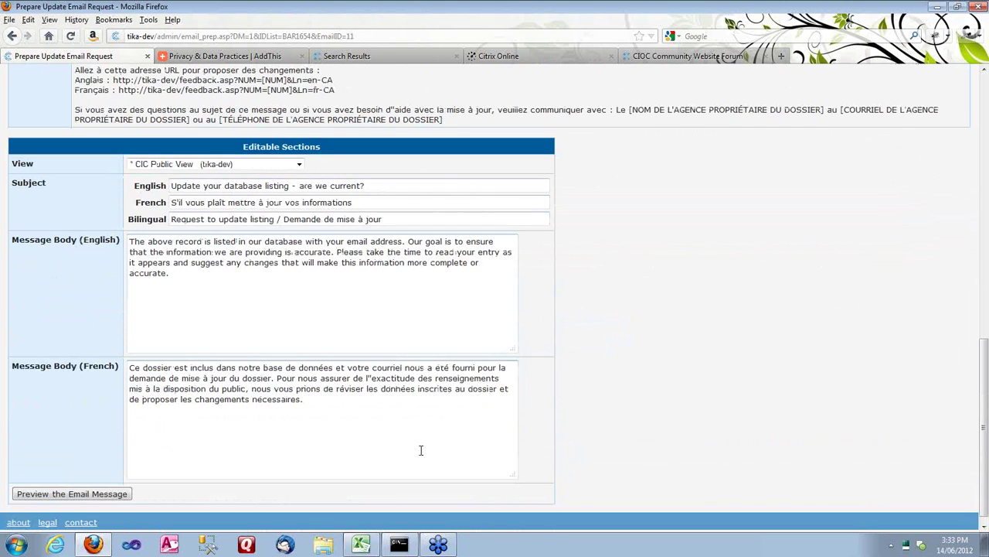
scroll(451, 389, "up", 6)
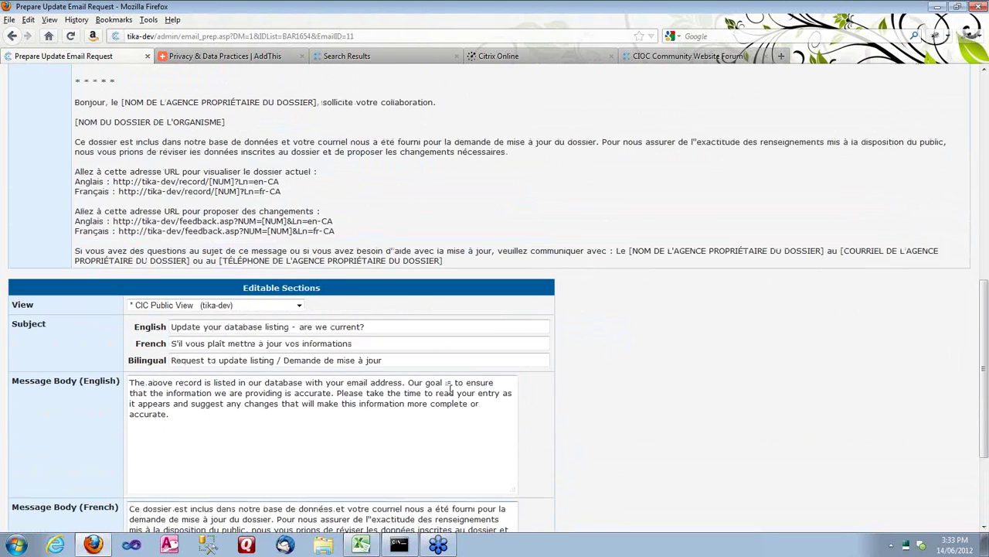
scroll(446, 395, "up", 2)
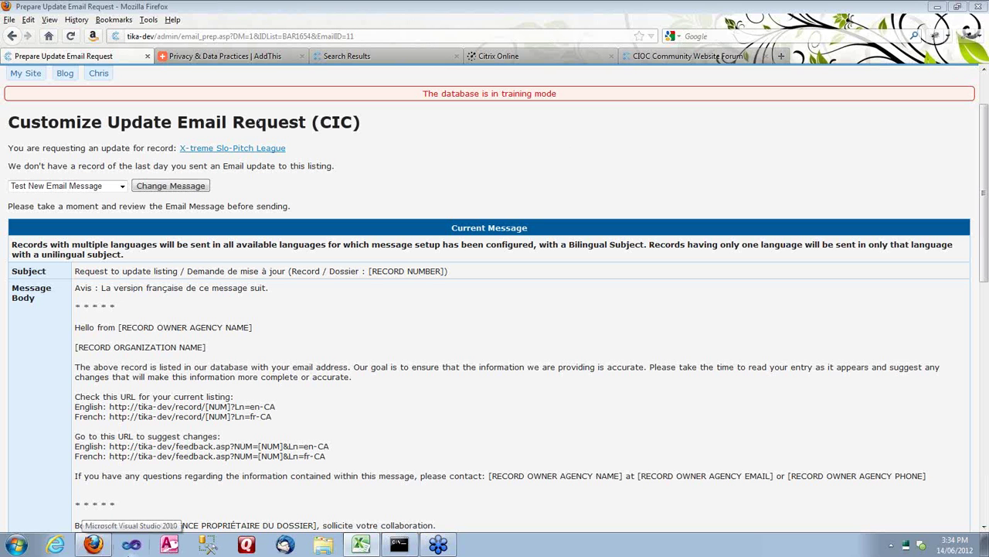
scroll(232, 298, "up", 2)
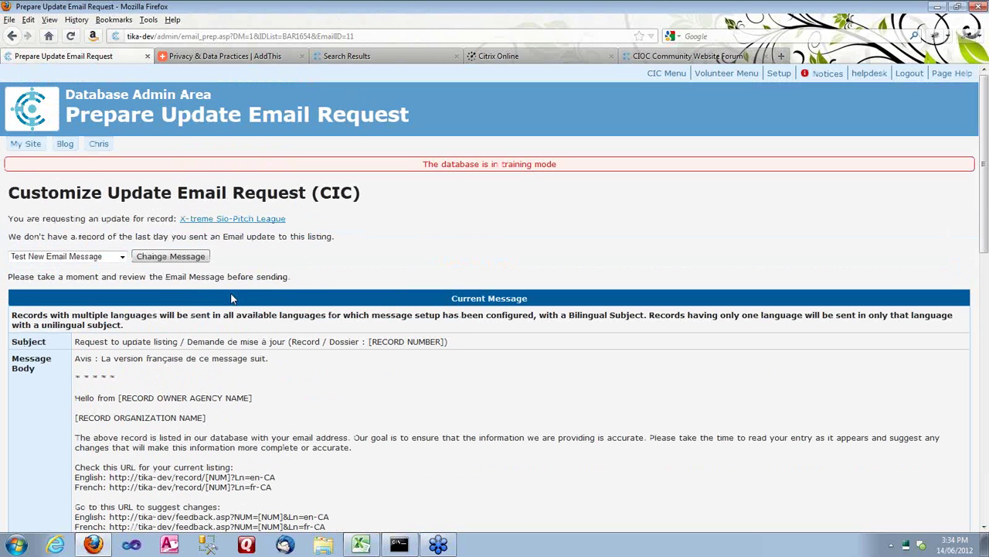
Open the CIC export configuration and highlight the Microsoft Saved Recordset (XML): Version #2 format option
left_click(680, 73)
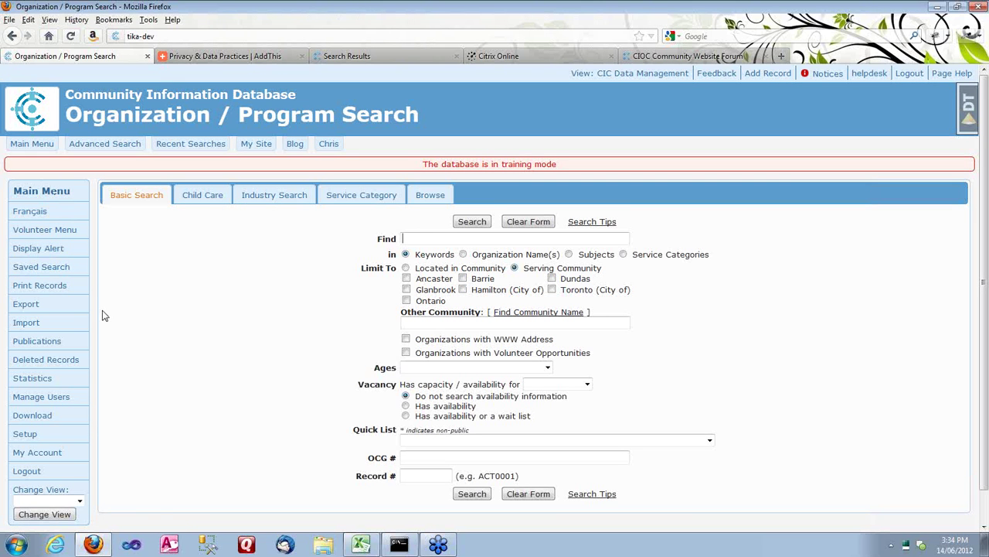
left_click(64, 305)
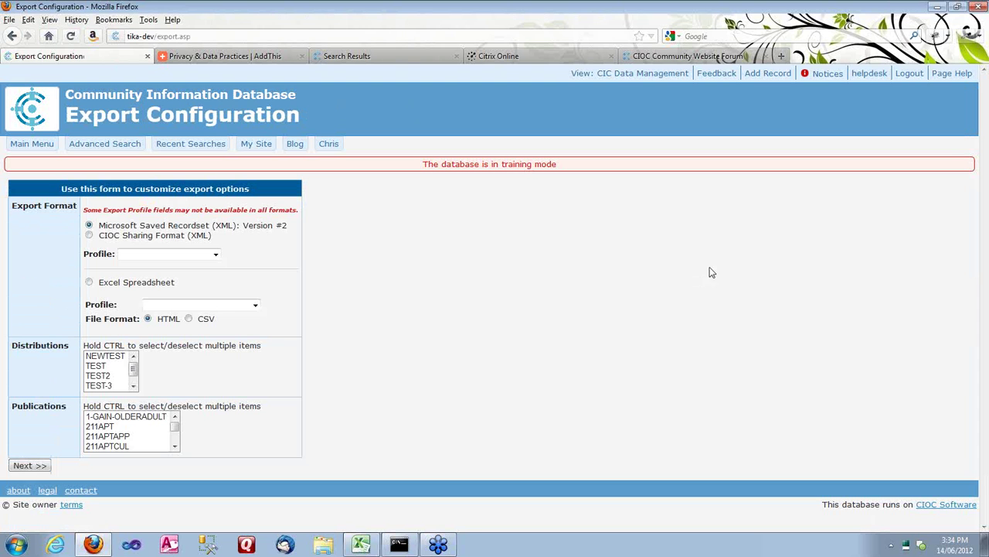
left_click_drag(98, 226, 288, 230)
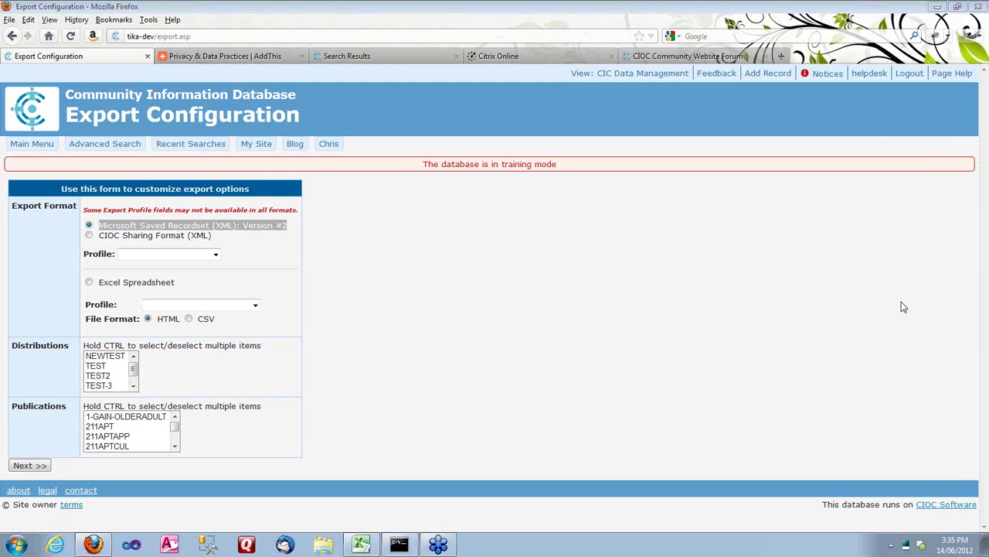
left_click(360, 299)
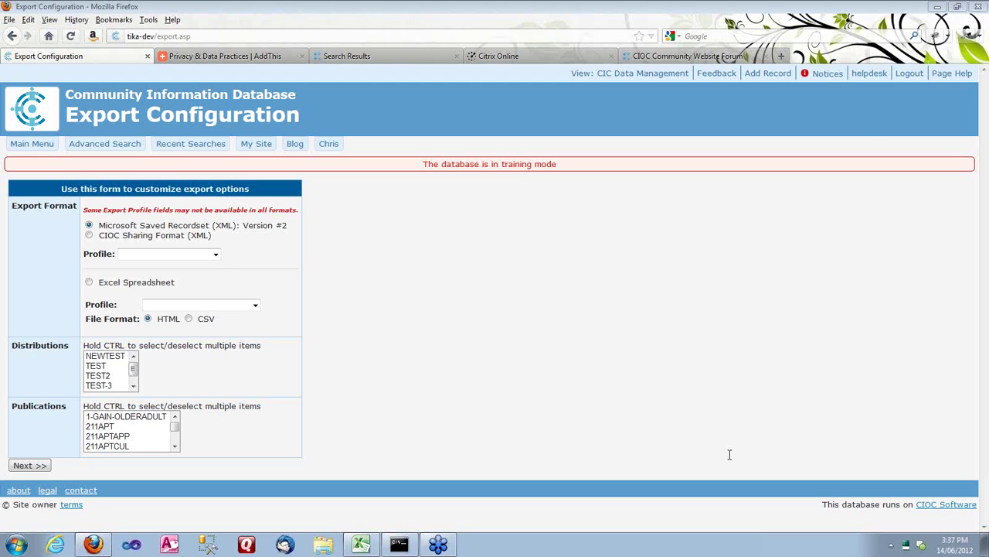
Open the export profile "A new test profile to test explode" for editing from the CIC database setup
left_click(45, 146)
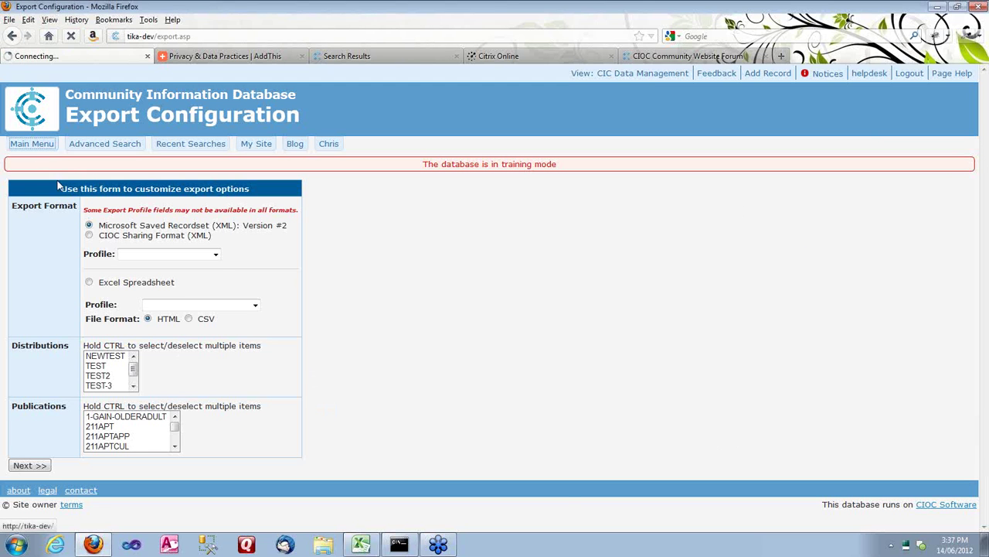
left_click(26, 434)
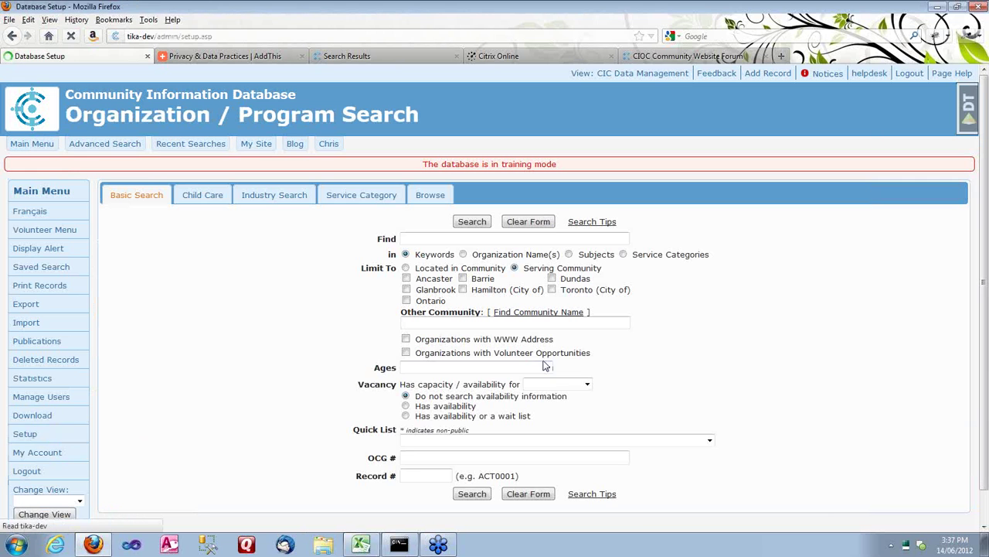
scroll(212, 394, "down", 3)
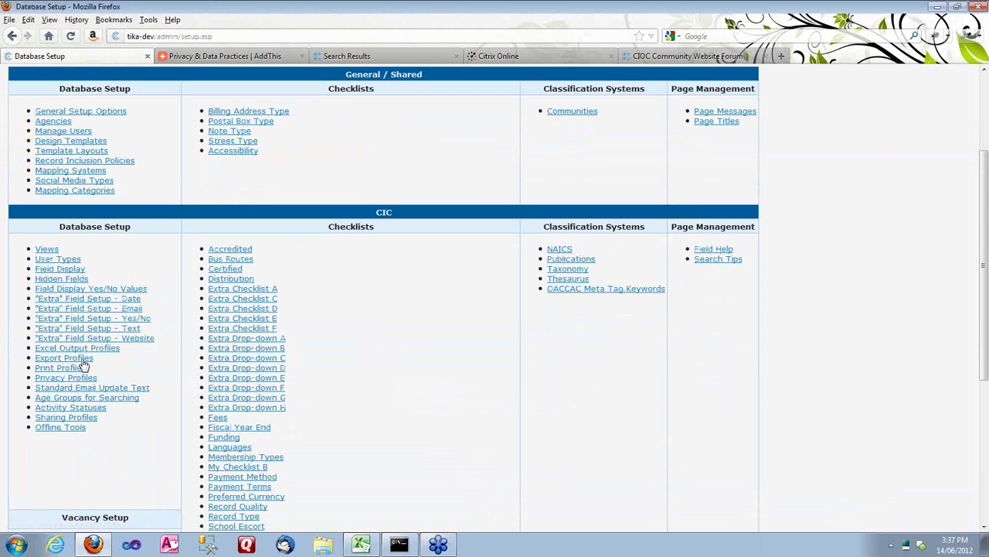
left_click(82, 359)
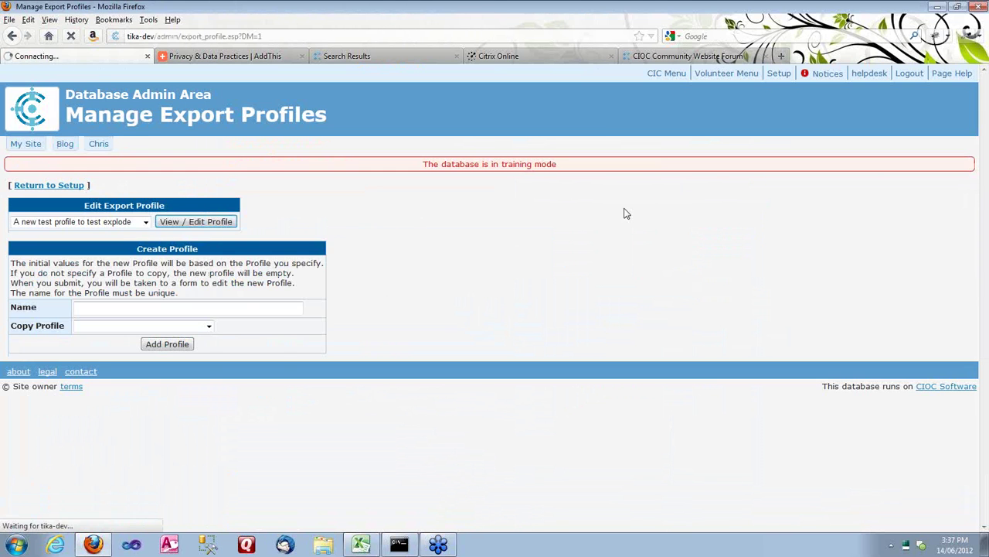
scroll(611, 193, "down", 5)
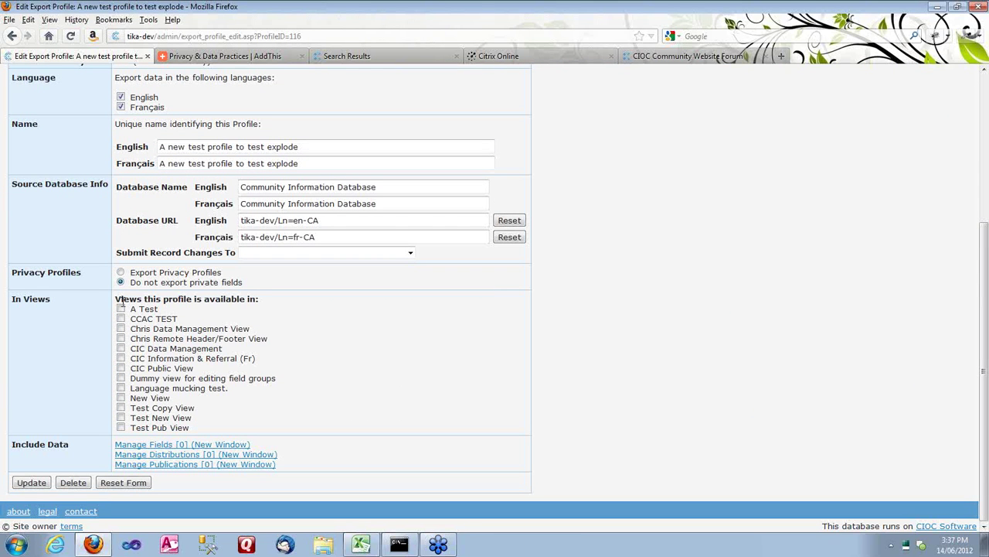
Make the export profile available in the first seven listed views, from A Test through CIC Public View
left_click(121, 309)
left_click(121, 319)
left_click(121, 328)
left_click(121, 338)
left_click(121, 348)
left_click(121, 358)
left_click(119, 368)
Add the publication code 1-GAIN-OLDERADULT to the export profile's managed publications
left_click(179, 465)
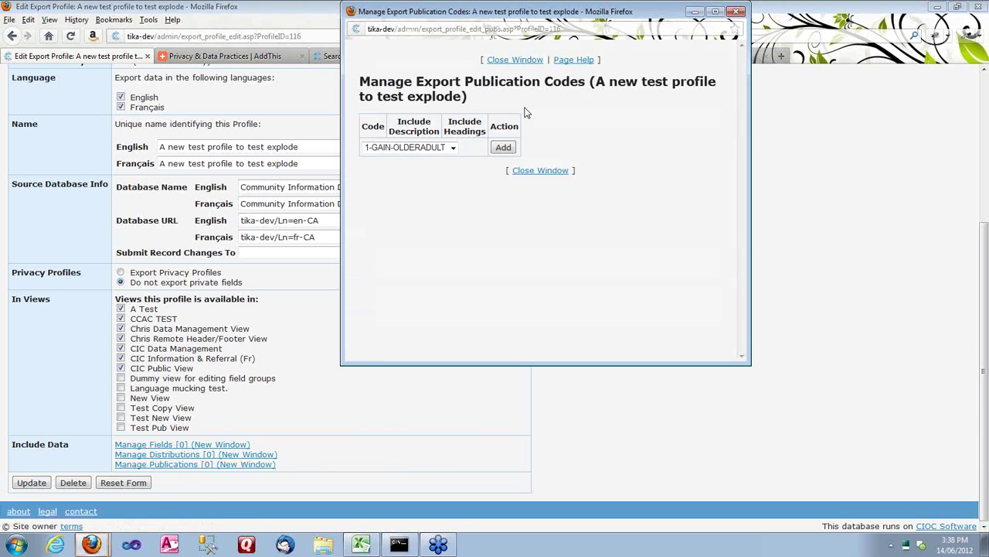
left_click(444, 148)
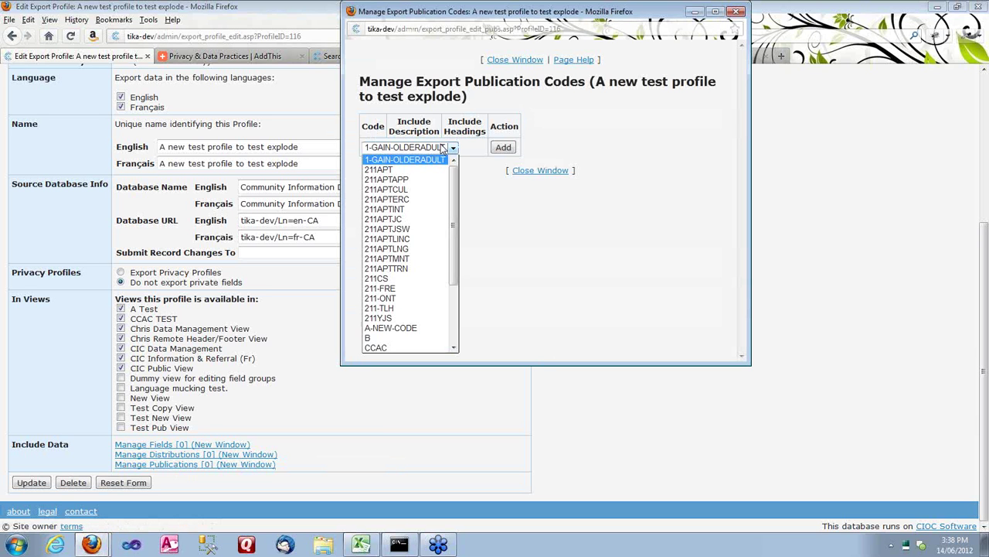
left_click(444, 148)
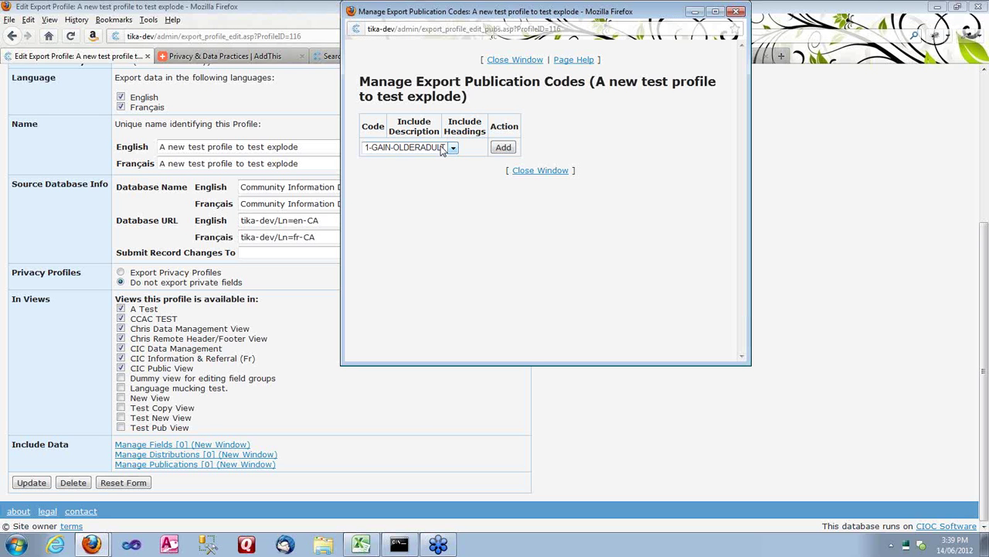
left_click(503, 147)
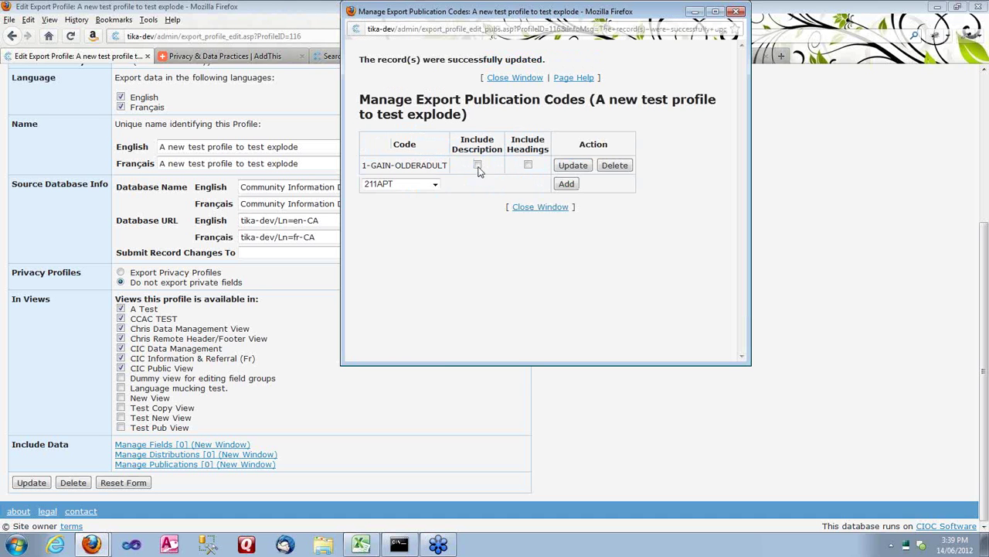
Add a second publication code, beginning with 211APT, to the export profile and close the publication code manager
left_click(429, 186)
left_click(387, 226)
left_click(565, 183)
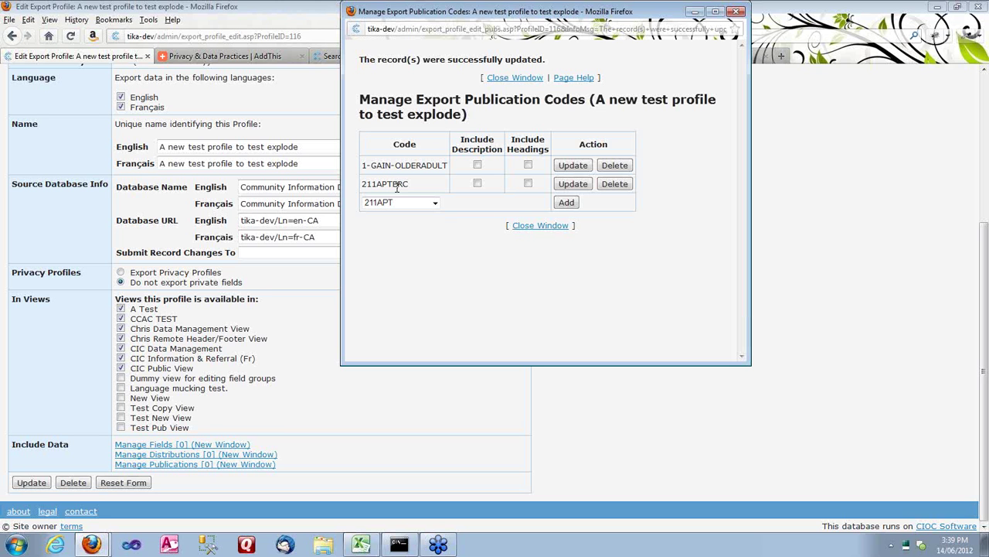
left_click(556, 225)
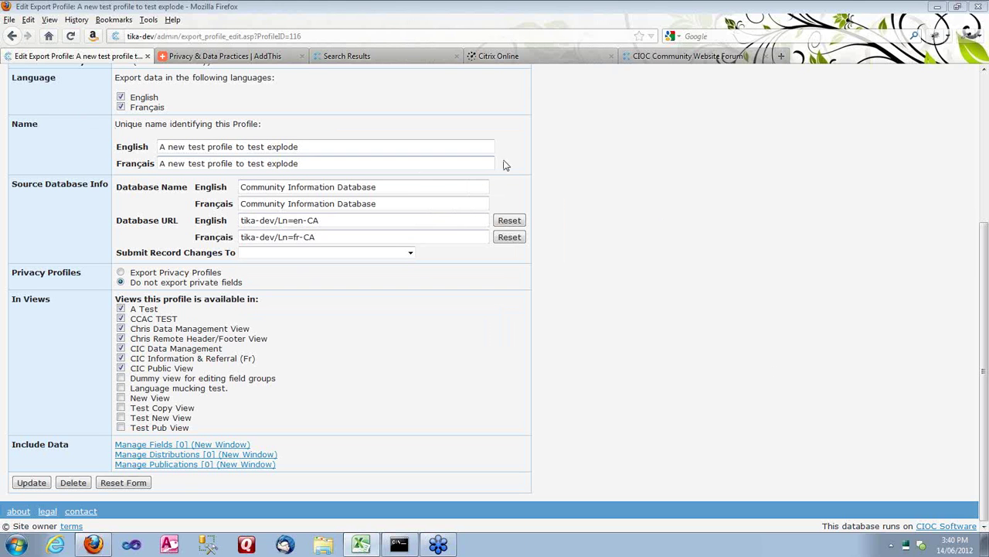
Open the CIC import datasets and review the details and field list of Hamilton Update #1
scroll(595, 301, "up", 5)
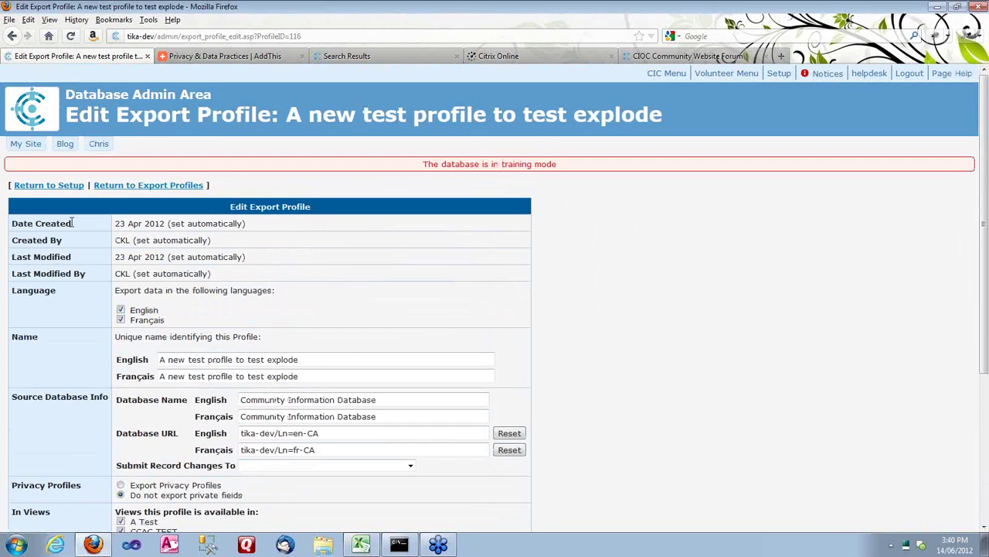
left_click(654, 74)
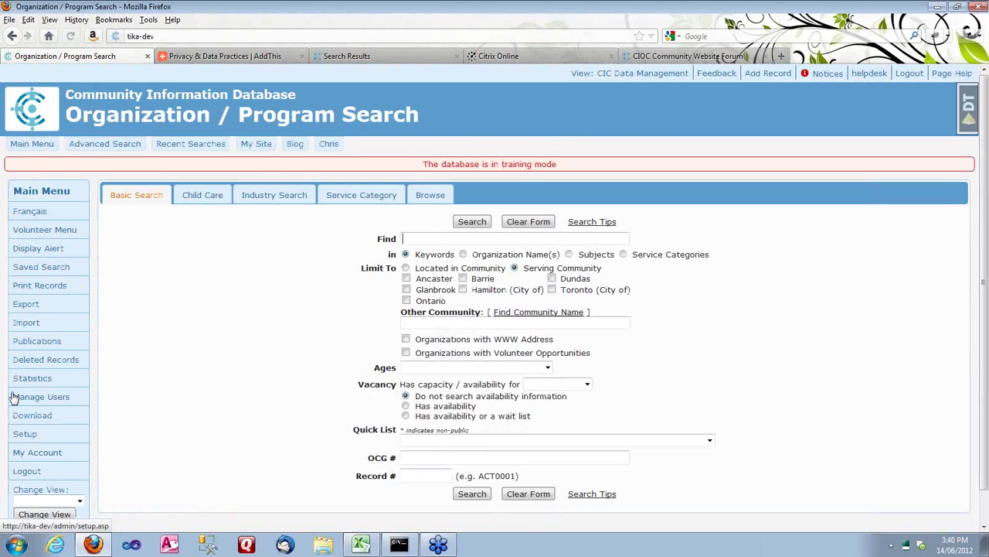
left_click(41, 325)
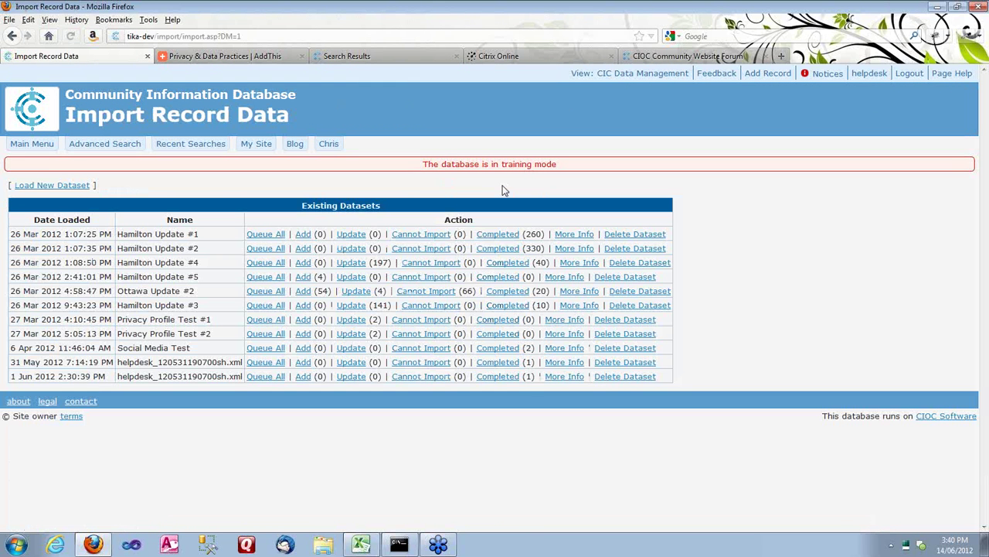
left_click(583, 235)
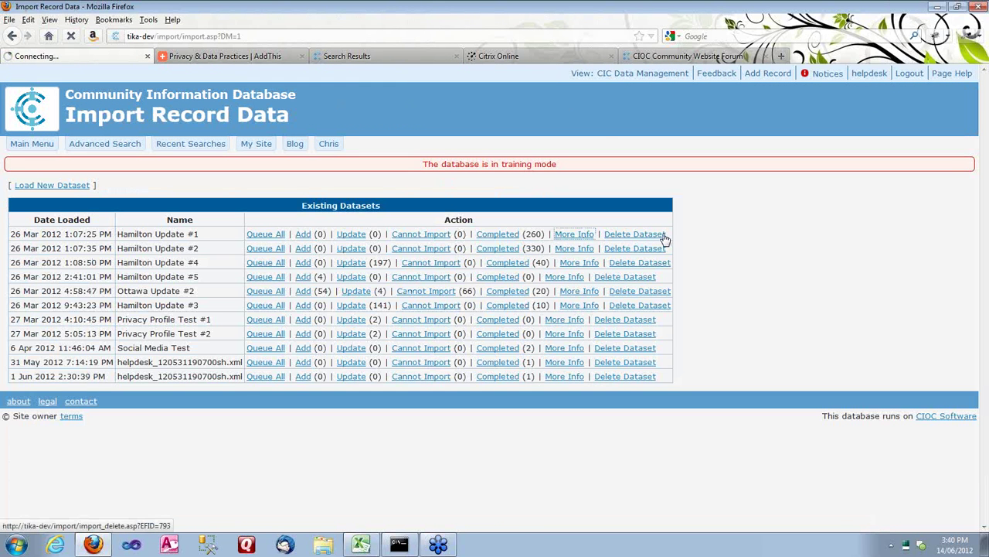
scroll(209, 337, "down", 12)
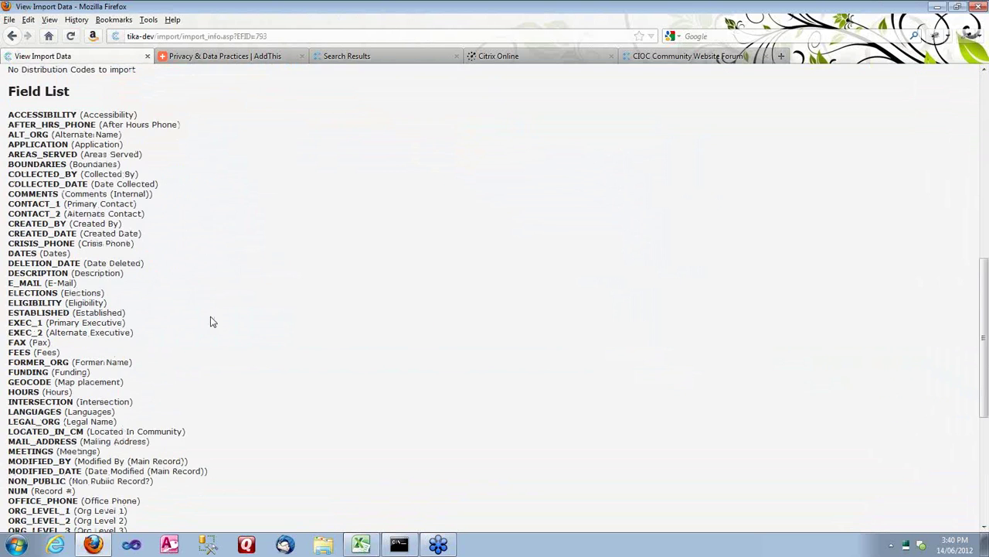
scroll(212, 334, "up", 12)
left_click(13, 37)
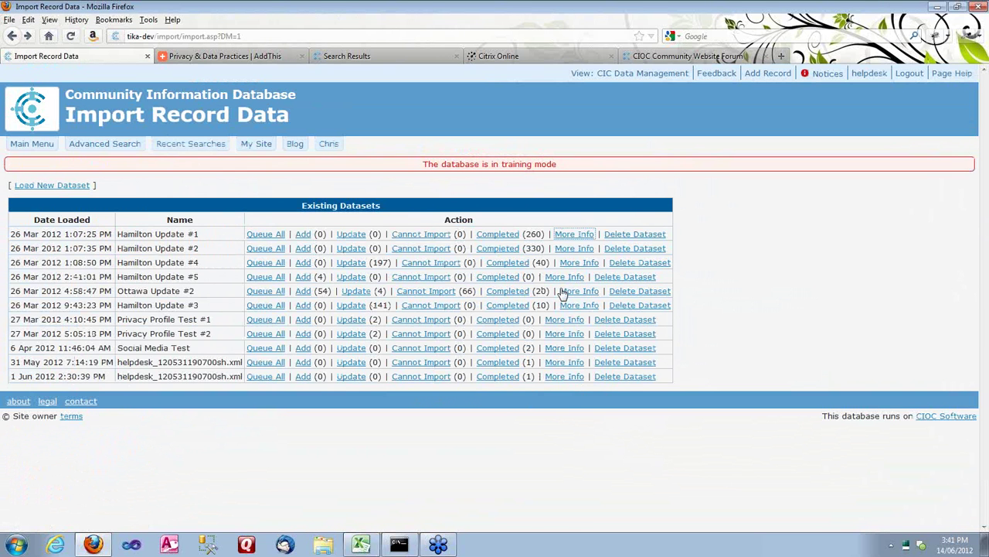
View the list of records available to add from Ottawa Update #2, and return to the import dataset list
left_click(303, 291)
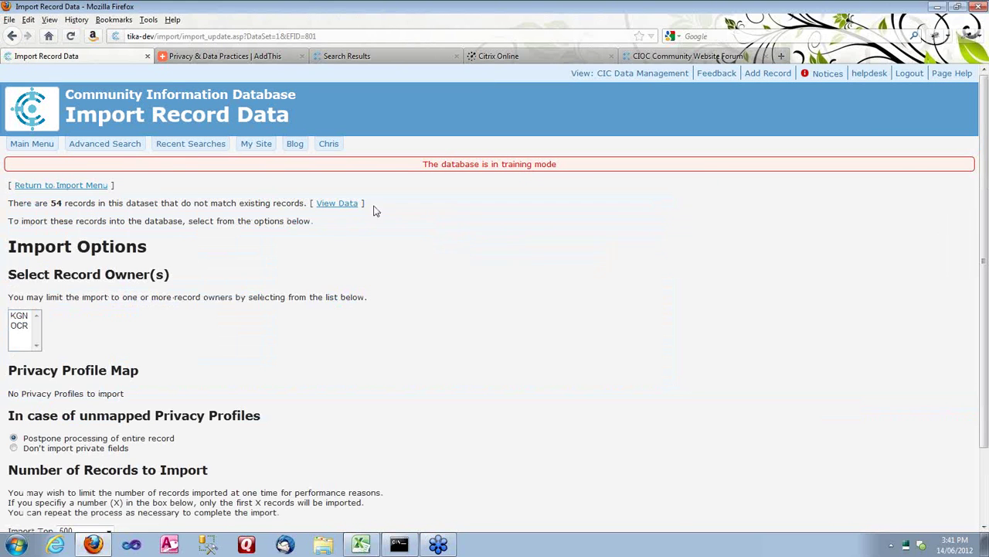
left_click(338, 203)
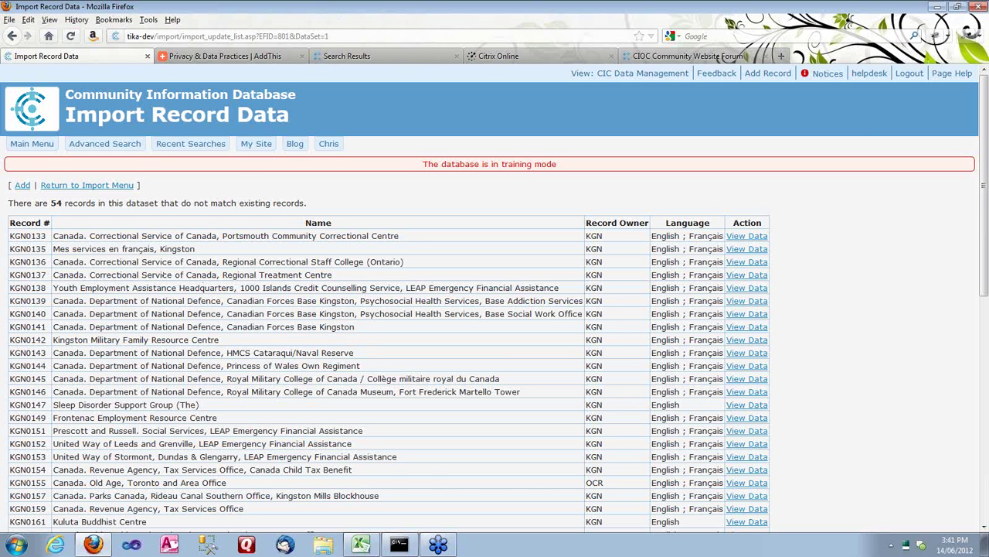
left_click(13, 36)
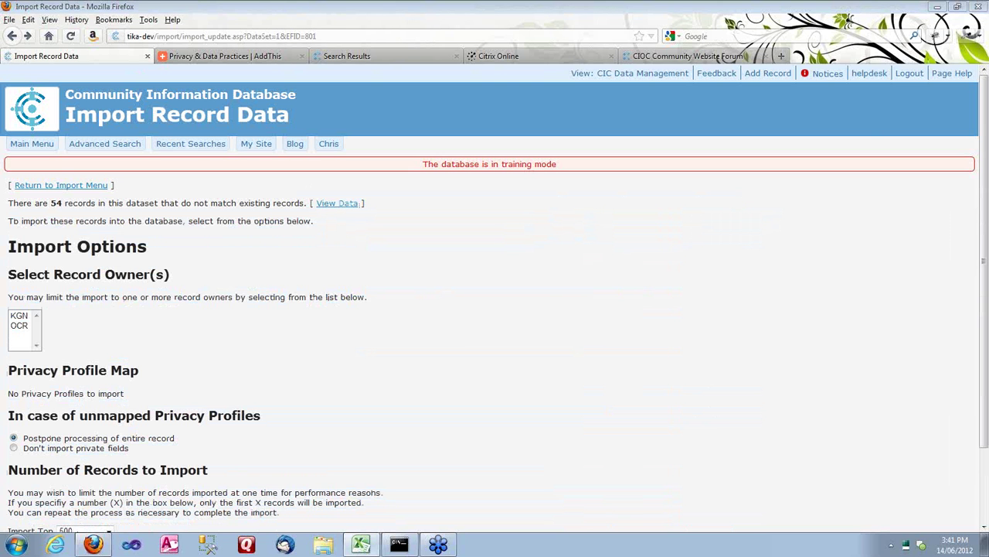
left_click(59, 186)
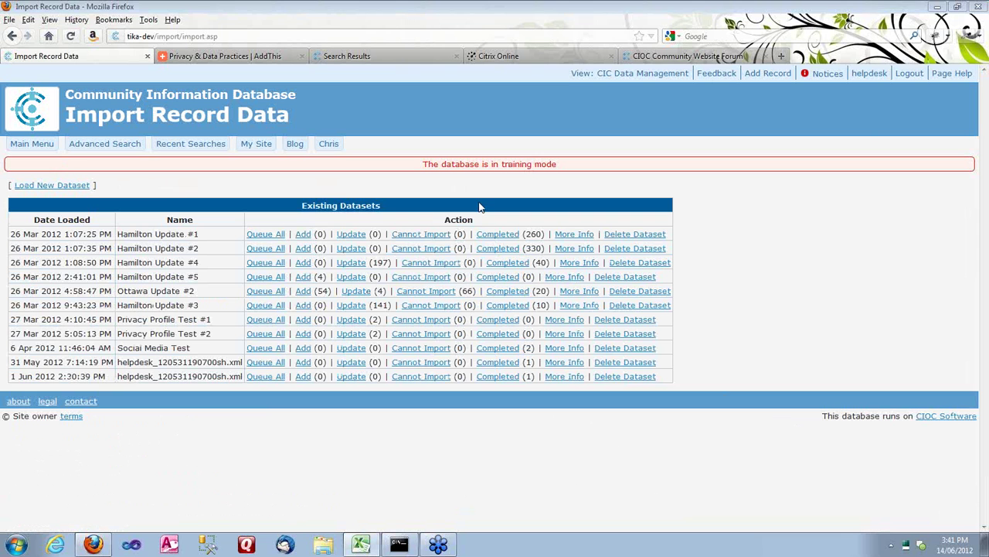
Search the Volunteer Database profiles with Agreed to be Contacted set to No
left_click(48, 147)
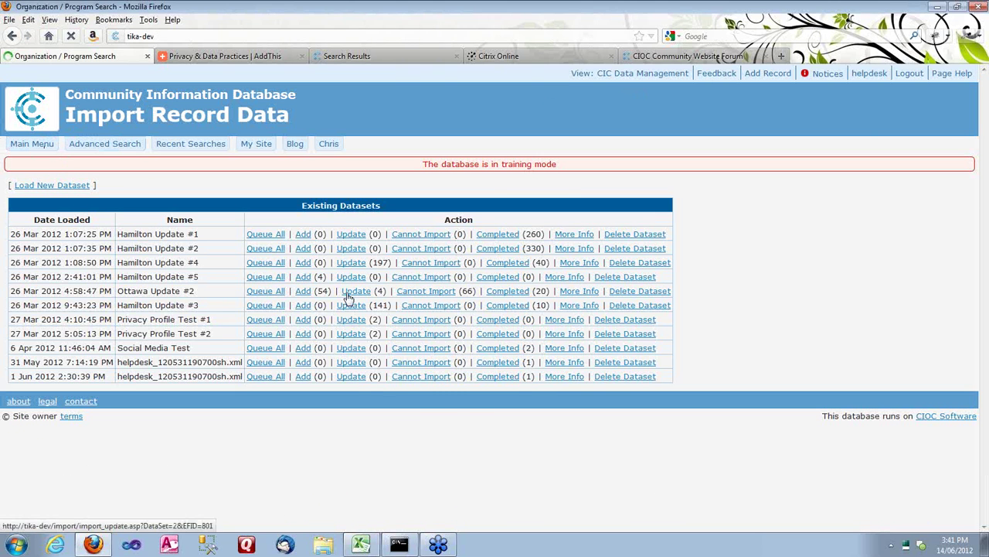
left_click(81, 240)
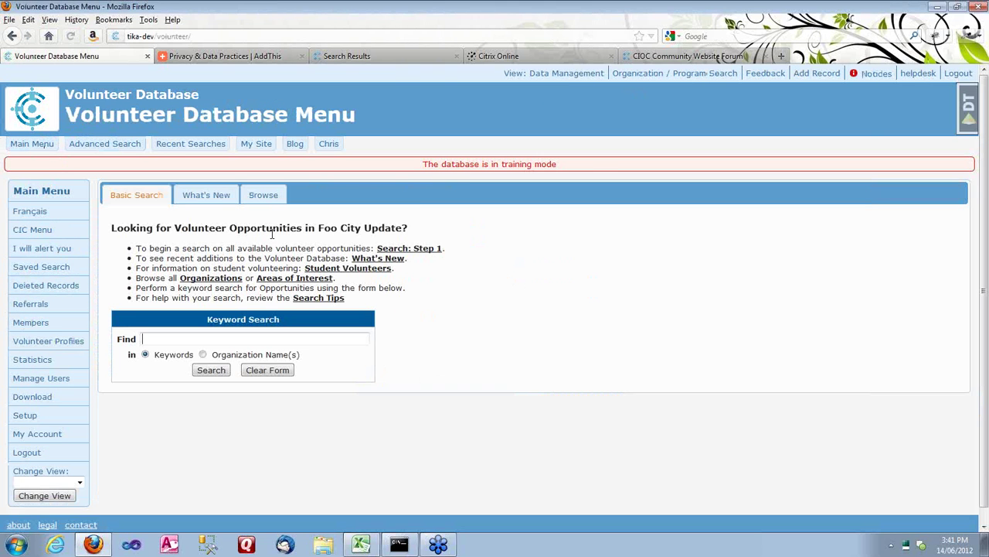
left_click(68, 346)
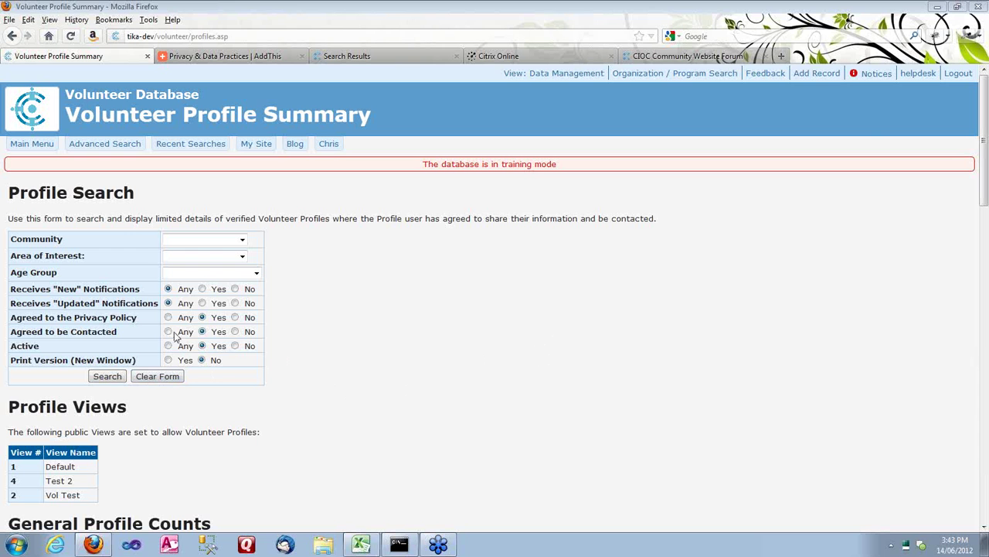
left_click(235, 331)
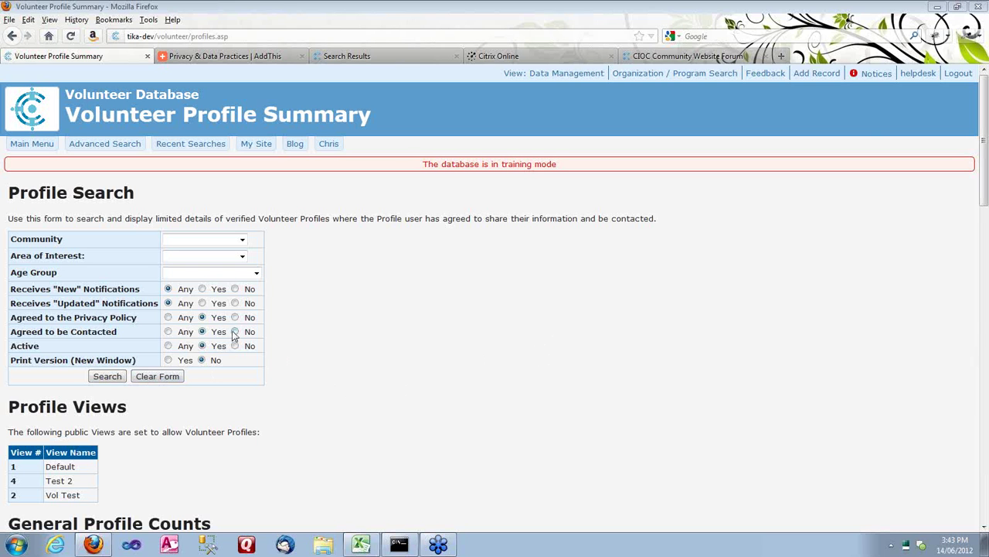
left_click(109, 376)
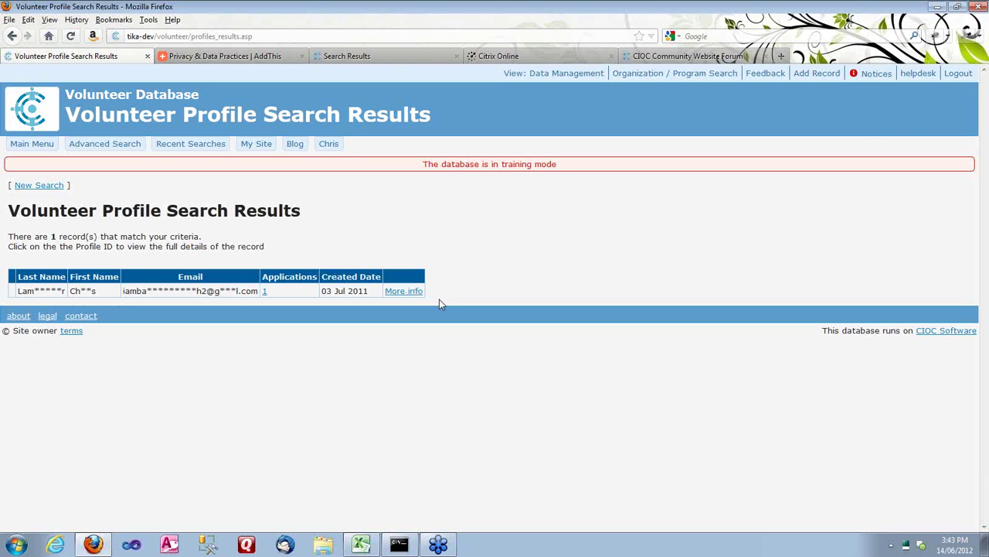
Open the found volunteer profile's details, highlight its masked name and email, and return to the profile search
left_click(413, 294)
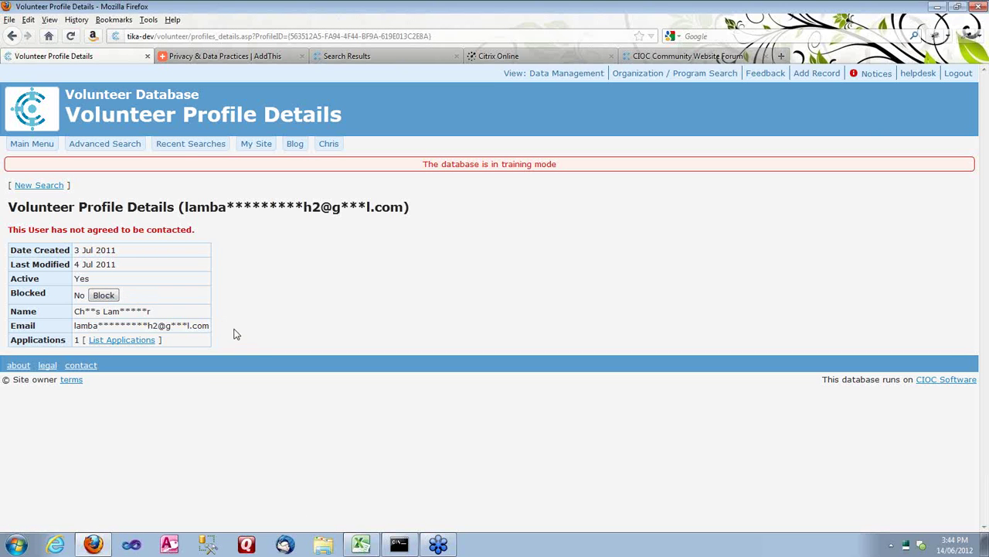
left_click_drag(209, 325, 75, 311)
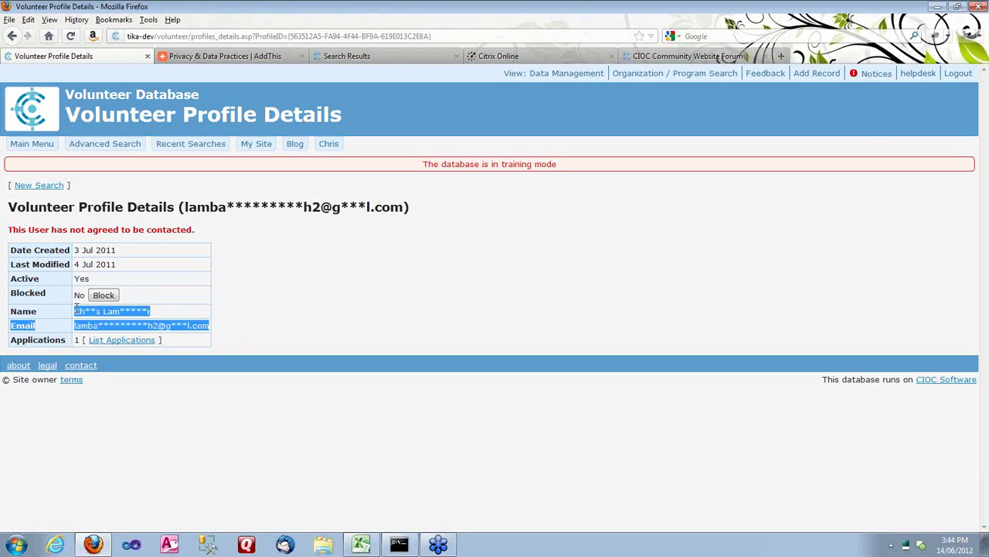
left_click(301, 312)
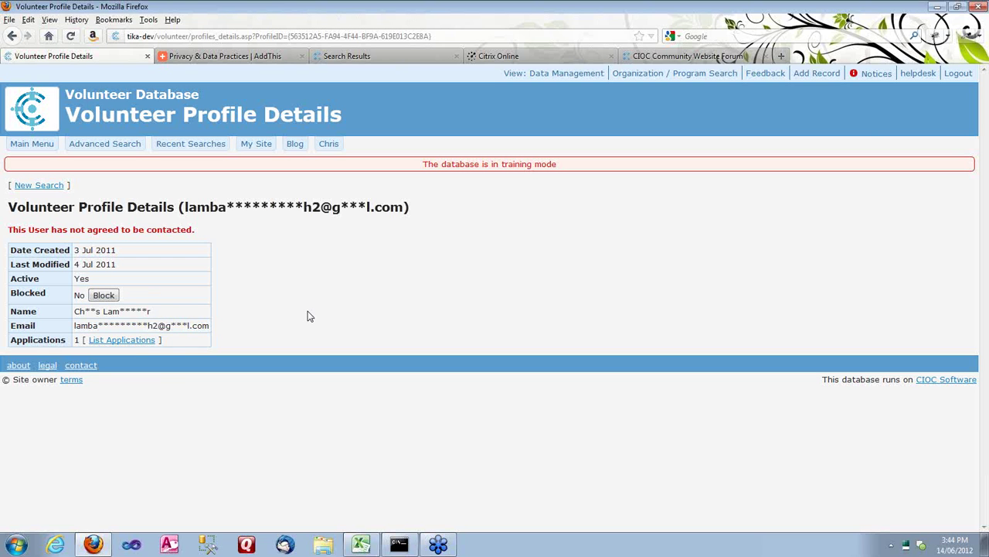
left_click(54, 186)
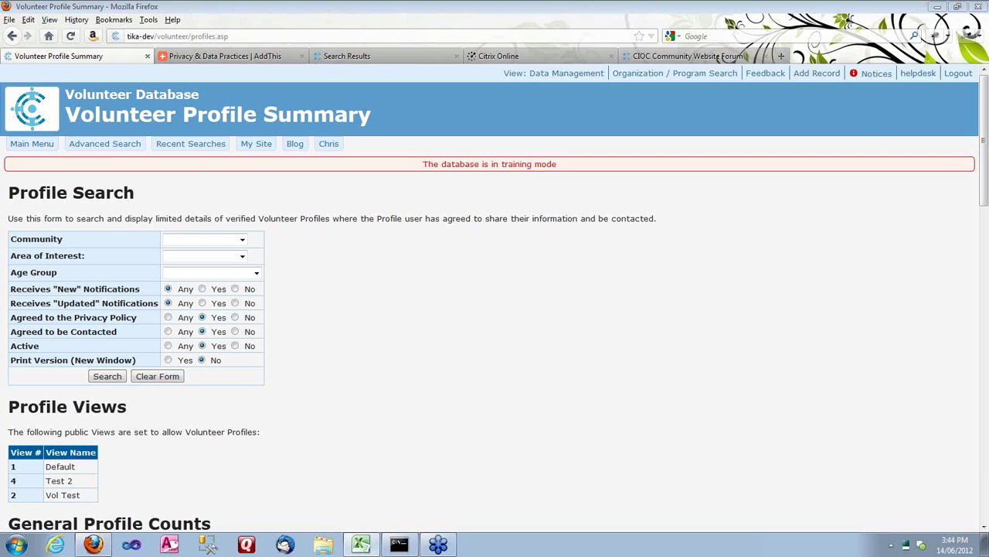
Open the Volunteer Database statistics and review the Top 50 Records report, including its public and total usage columns
left_click(31, 144)
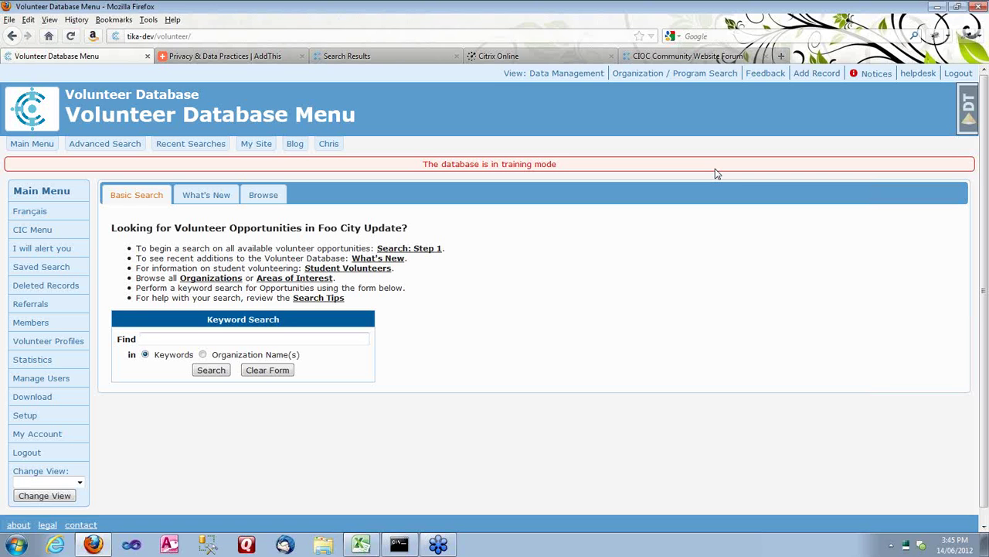
left_click(60, 364)
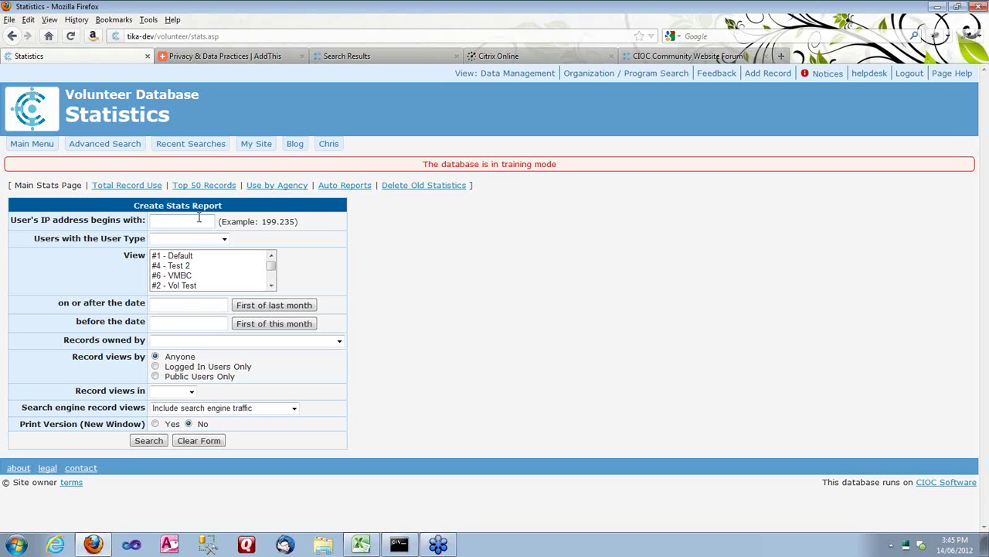
left_click(204, 186)
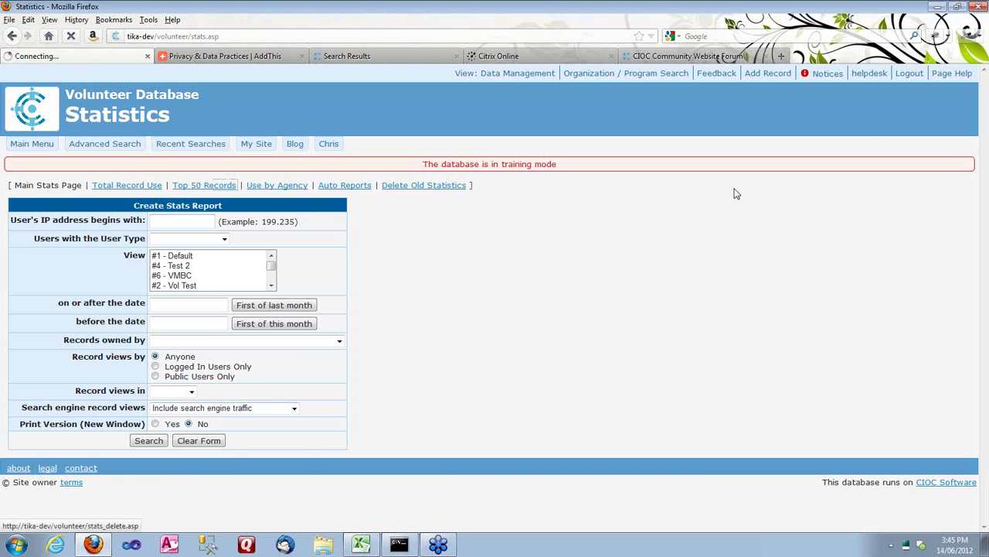
scroll(687, 402, "down", 5)
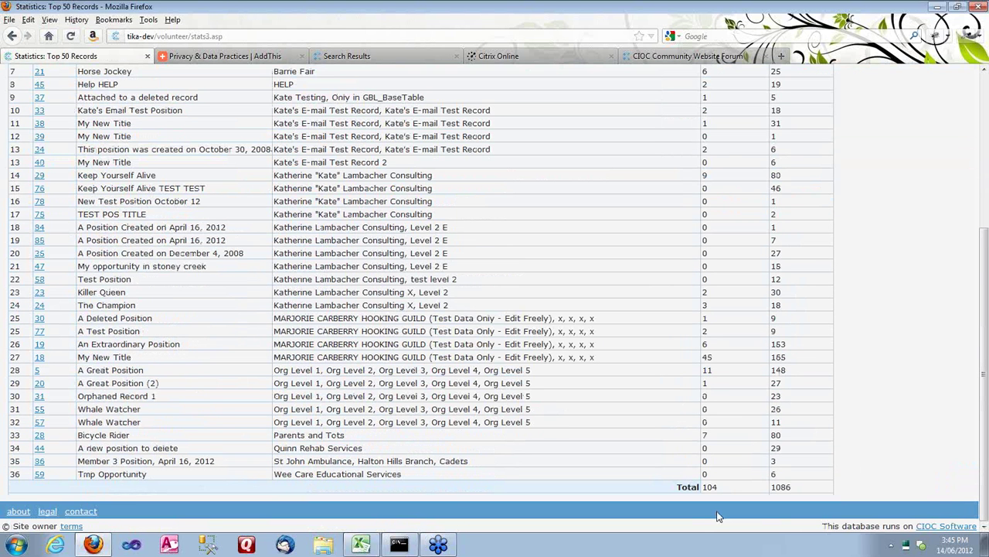
scroll(618, 449, "up", 5)
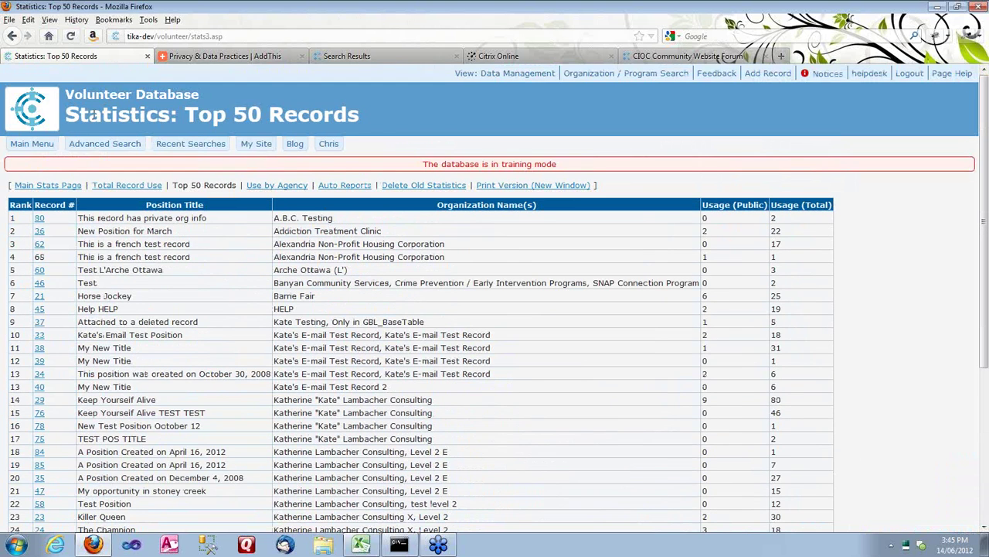
Switch to the Community Information Database and review its Top 50 Records statistics report
left_click(32, 144)
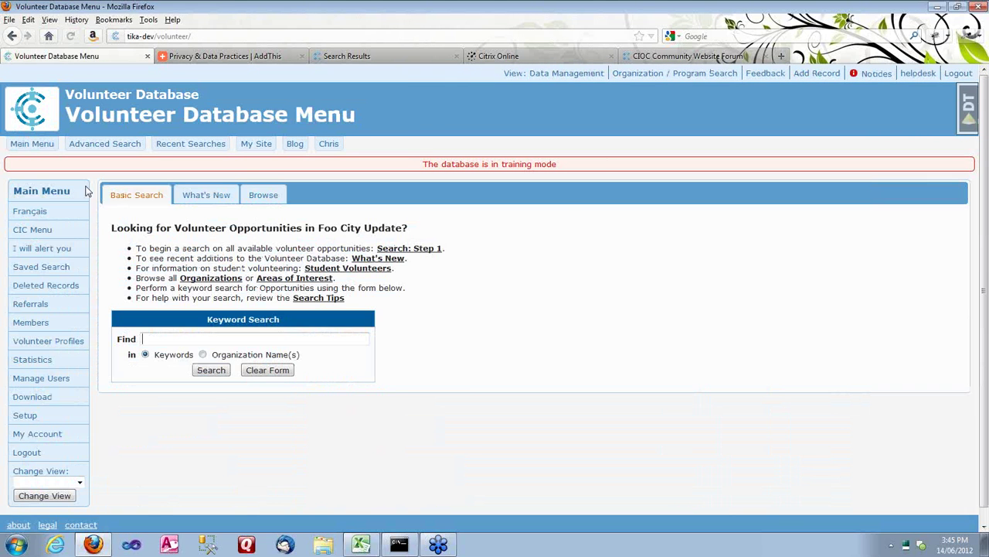
left_click(37, 230)
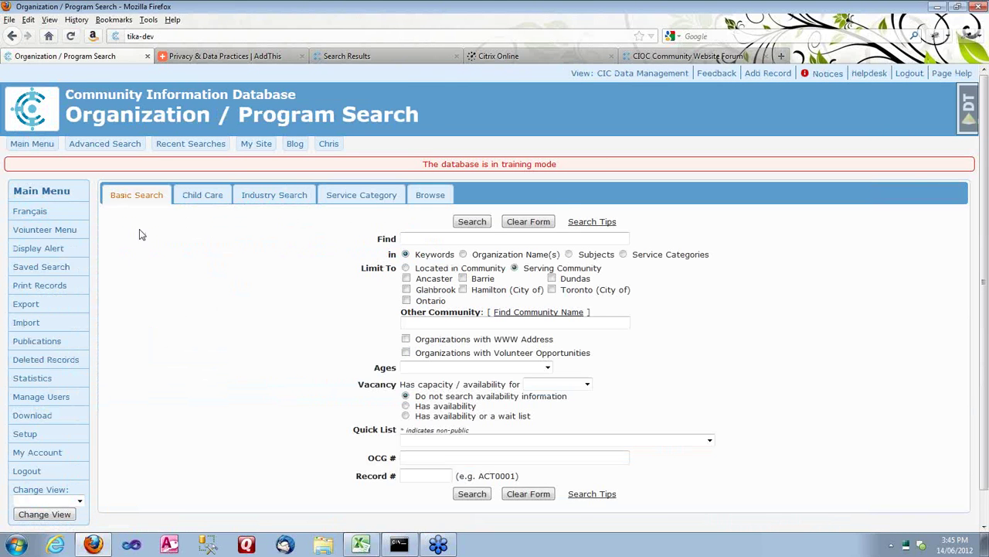
left_click(35, 378)
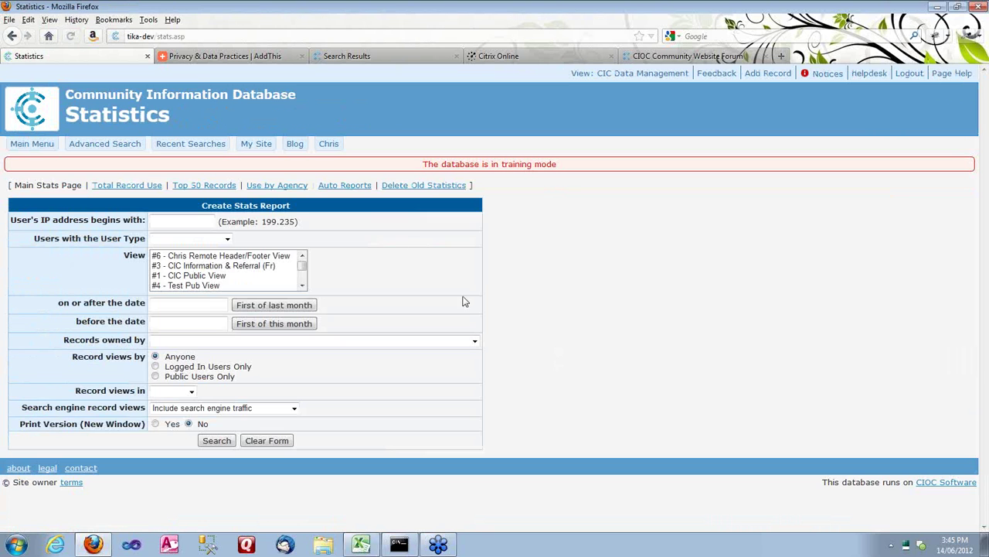
left_click(205, 185)
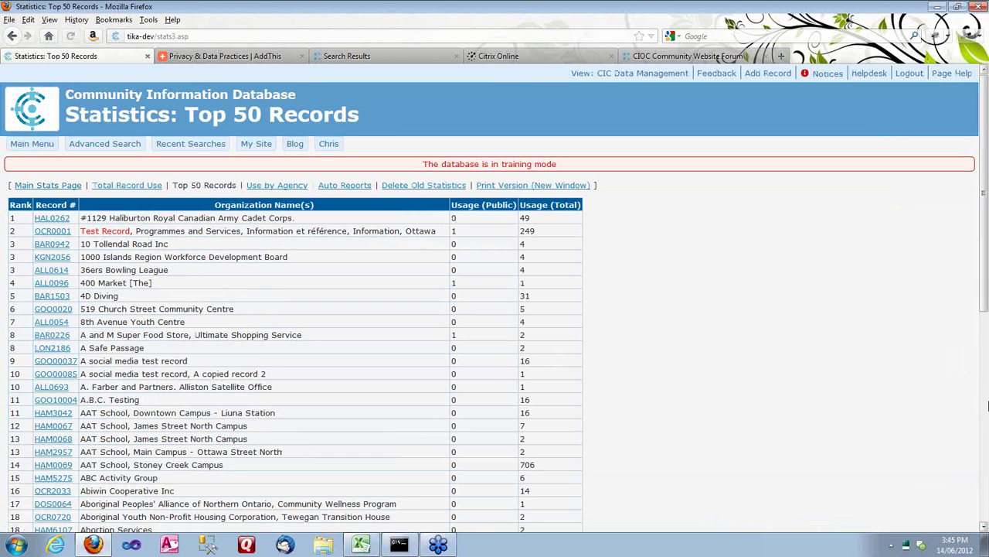
scroll(986, 441, "down", 1)
scroll(986, 441, "down", 10)
scroll(494, 298, "up", 12)
Review the Total Record Use report, highlighting the (Unknown) row and the usage totals at its end
left_click(120, 189)
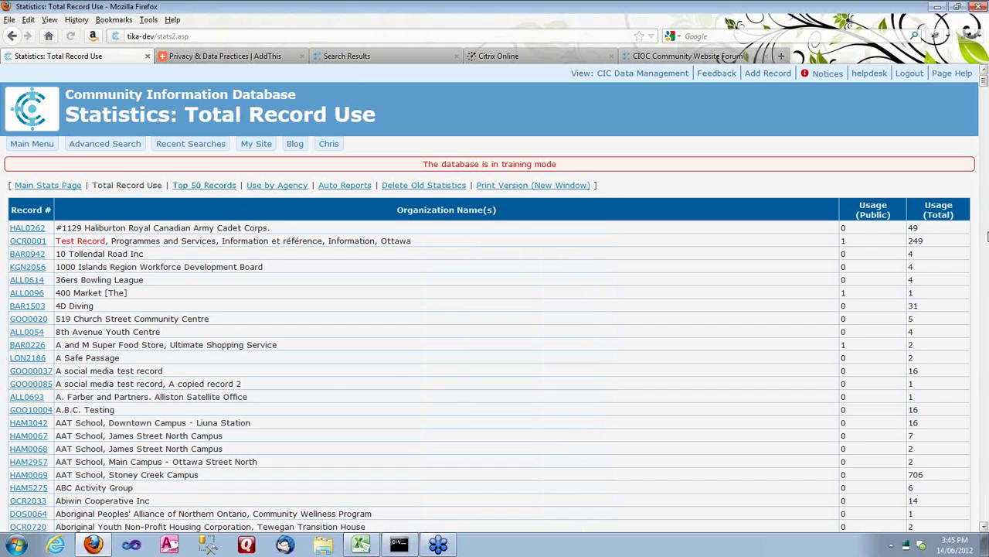
scroll(985, 495, "down", 20)
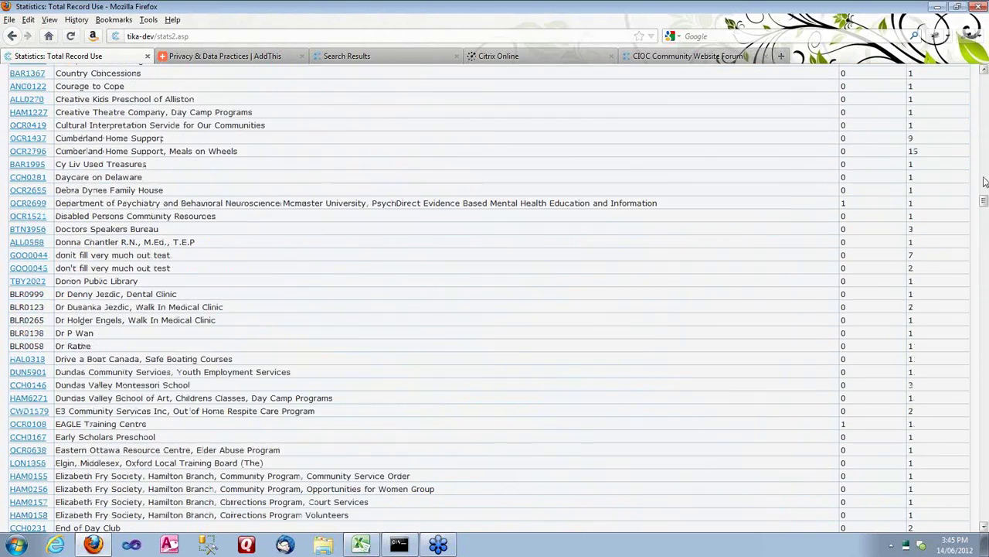
left_click_drag(985, 203, 985, 527)
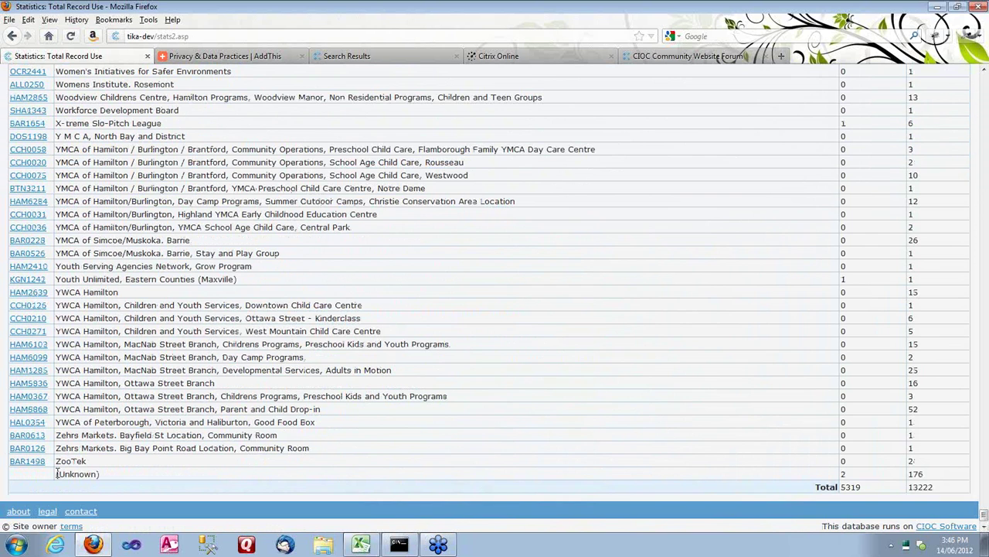
left_click_drag(57, 473, 124, 484)
left_click_drag(901, 484, 842, 482)
left_click(854, 484)
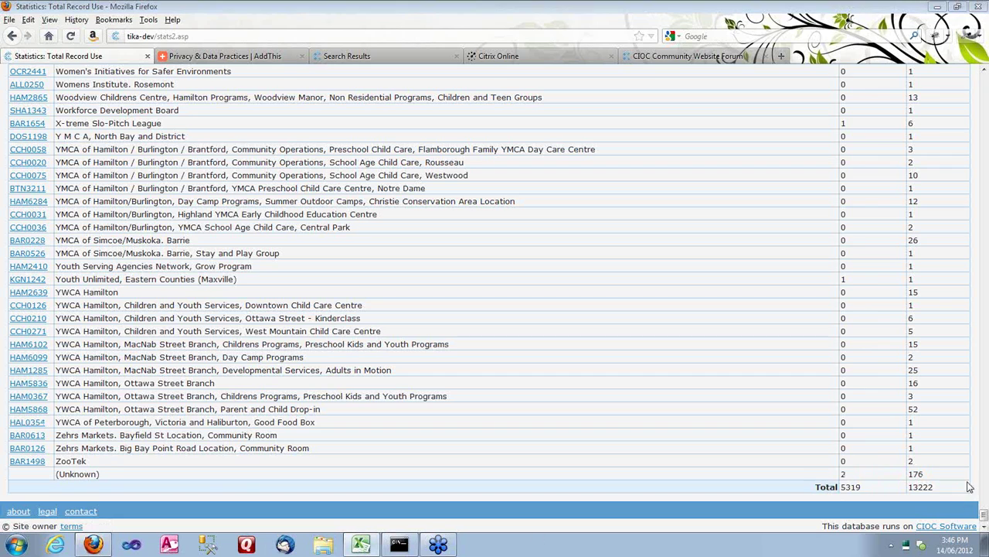
left_click_drag(984, 514, 984, 77)
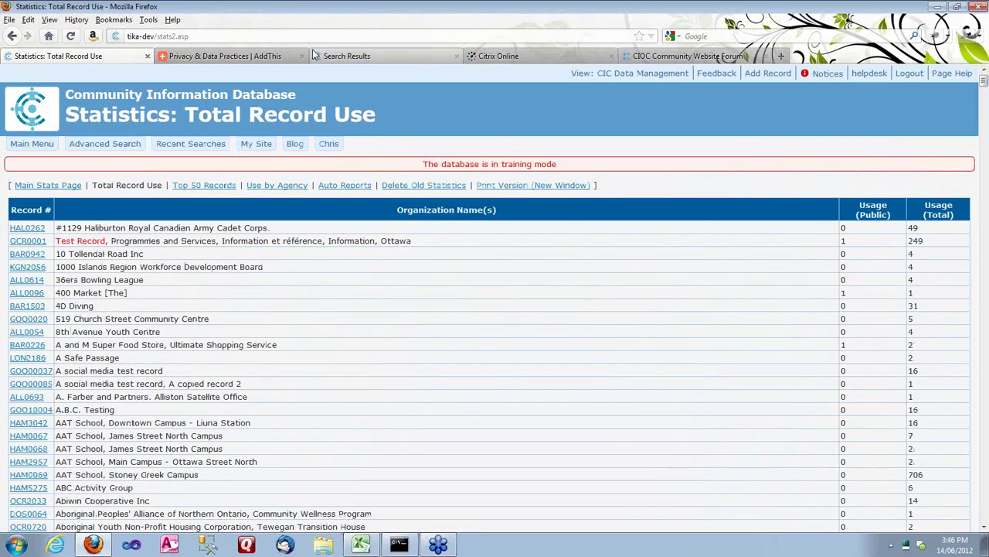
Return to the main menu, open the Service Category search, and go to the Manage Taxonomy page
left_click(29, 150)
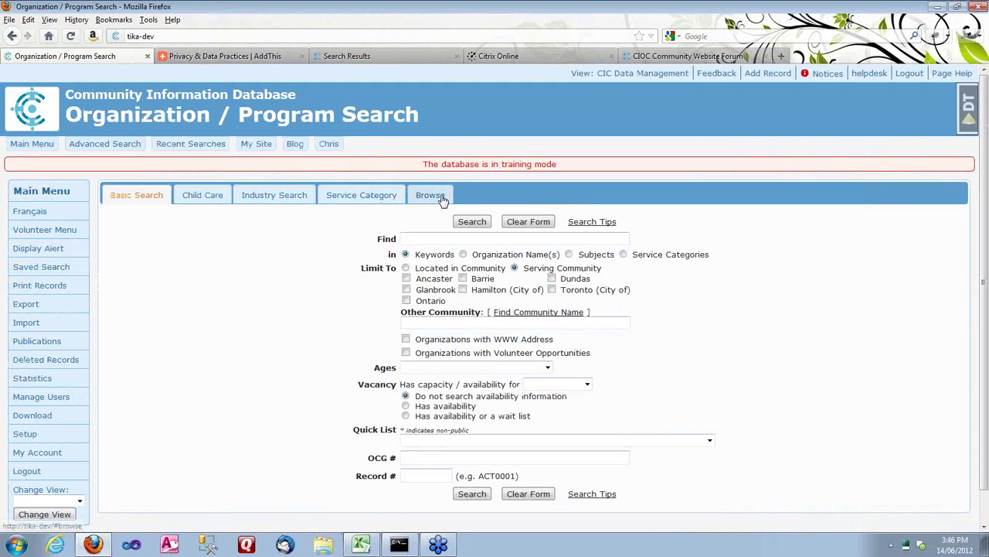
left_click(430, 196)
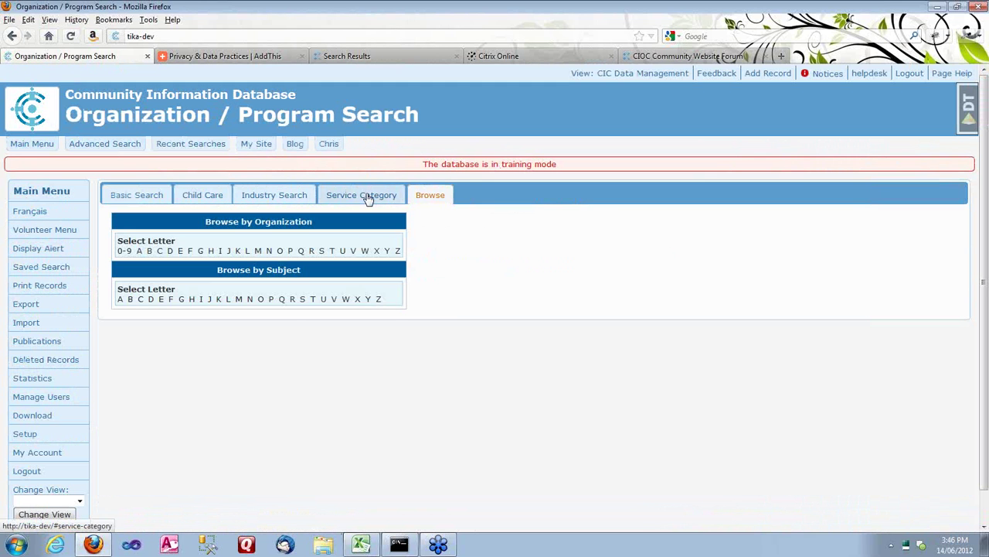
left_click(368, 198)
left_click(200, 247)
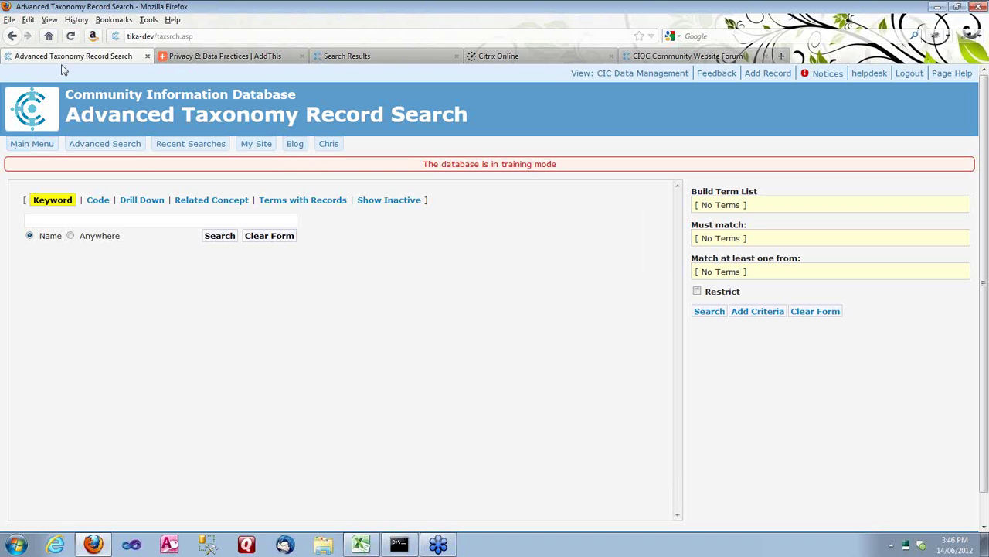
left_click(15, 38)
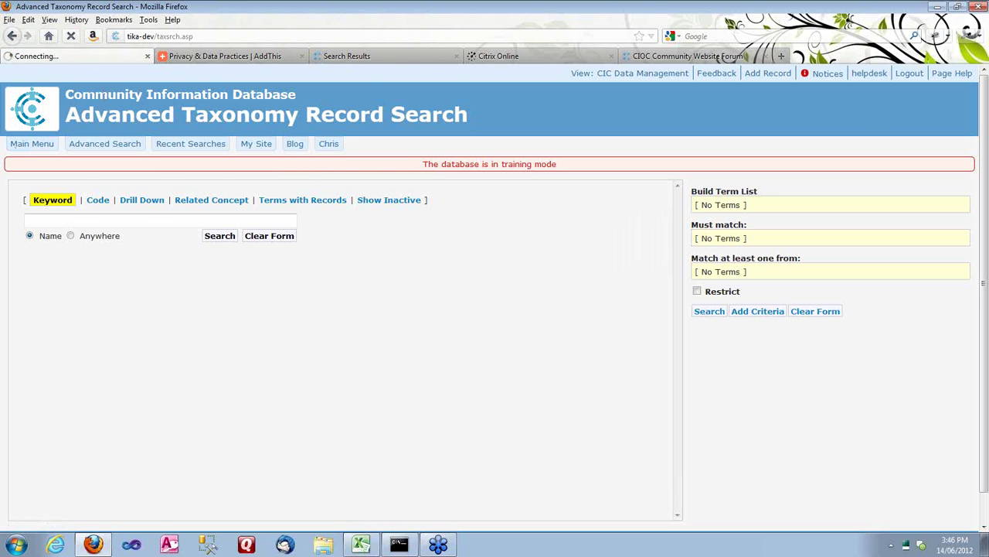
left_click(198, 235)
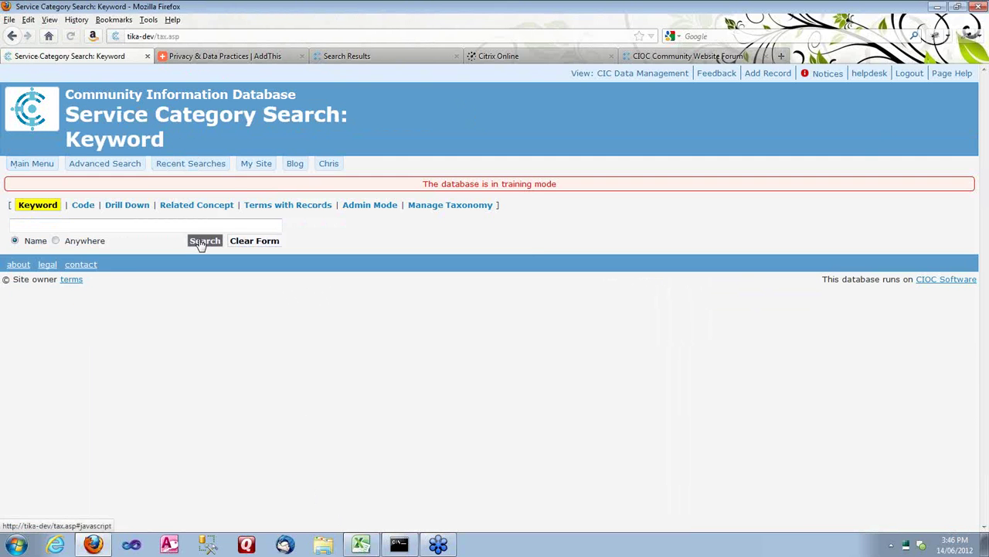
left_click(482, 208)
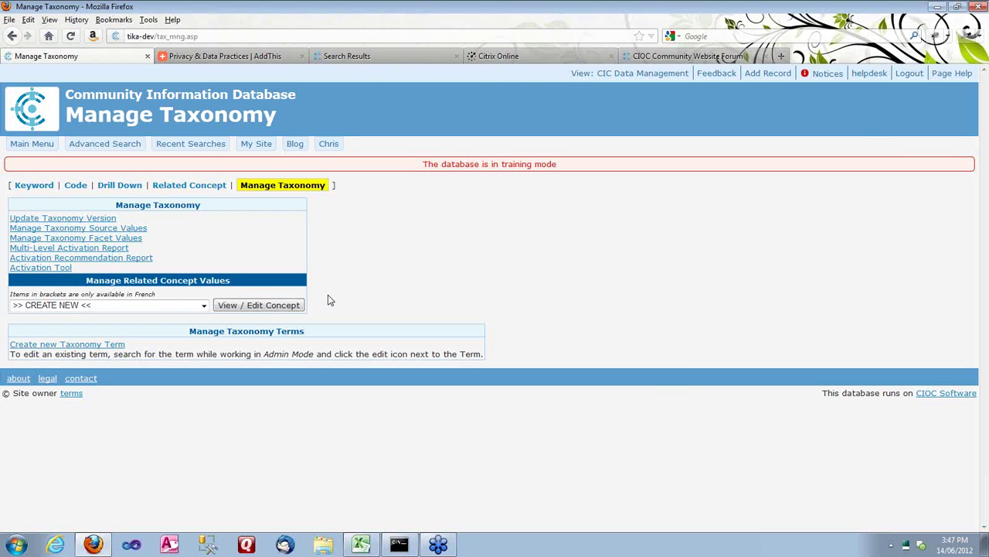
Open the taxonomy Activation Tool and review the local activations of Food and Food Outlets within Basic Needs
left_click(51, 268)
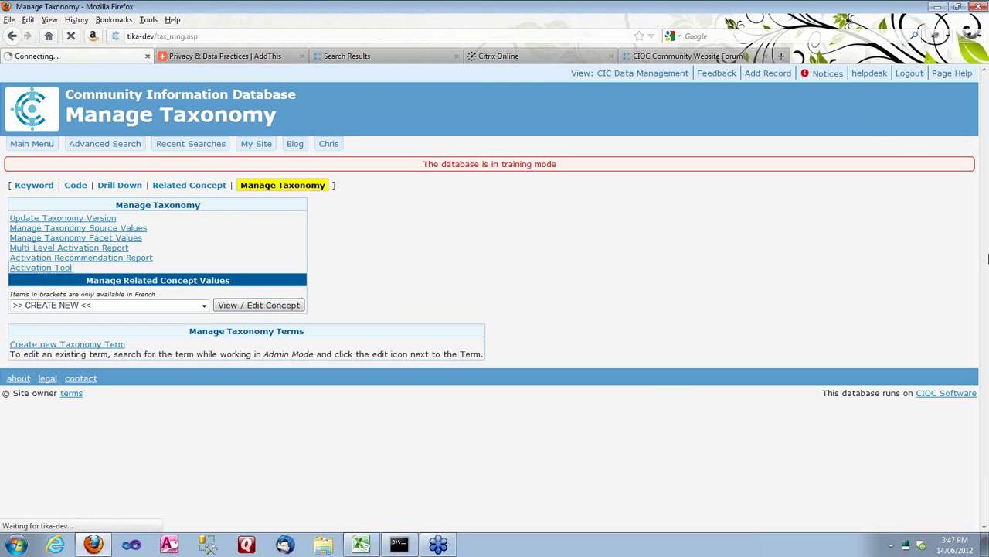
left_click(109, 248)
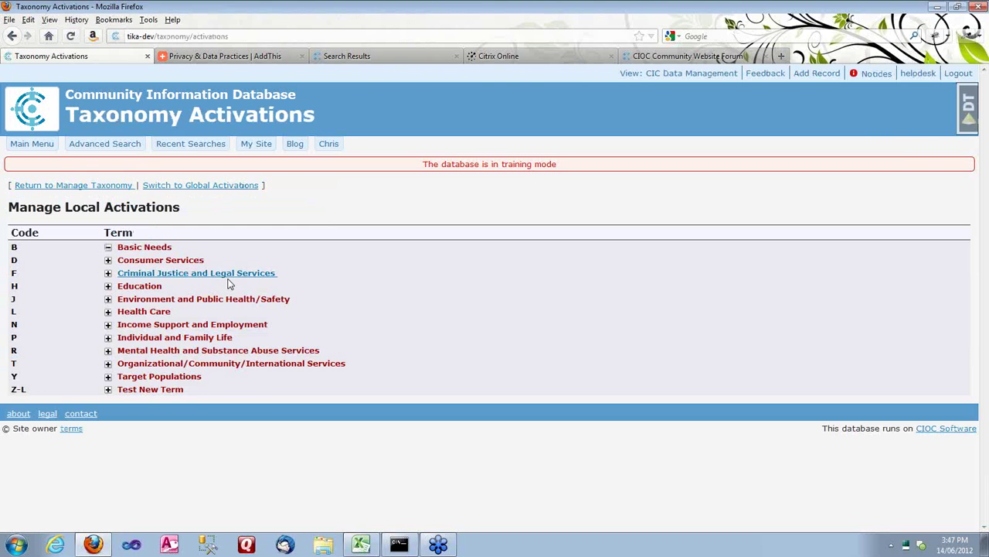
left_click(123, 261)
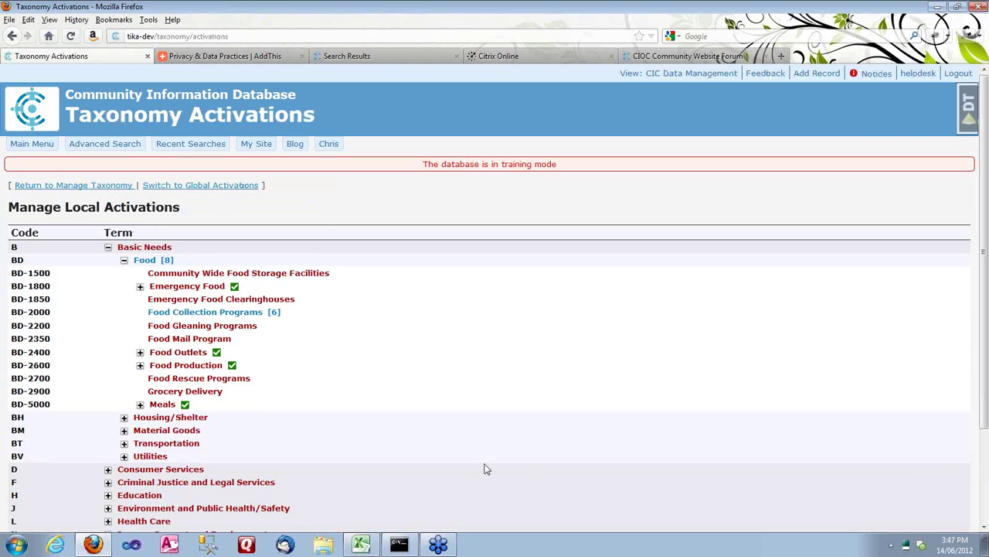
left_click(140, 352)
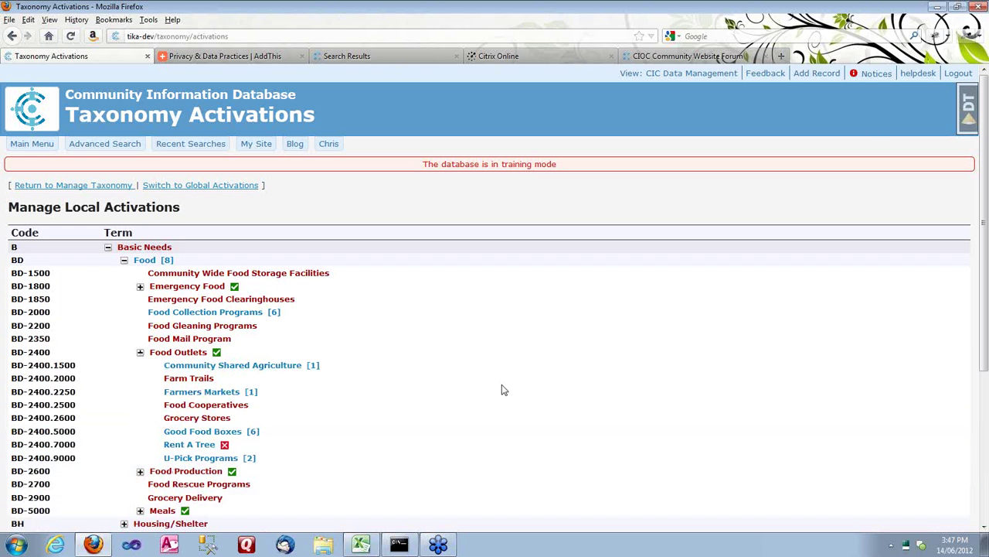
scroll(504, 393, "down", 2)
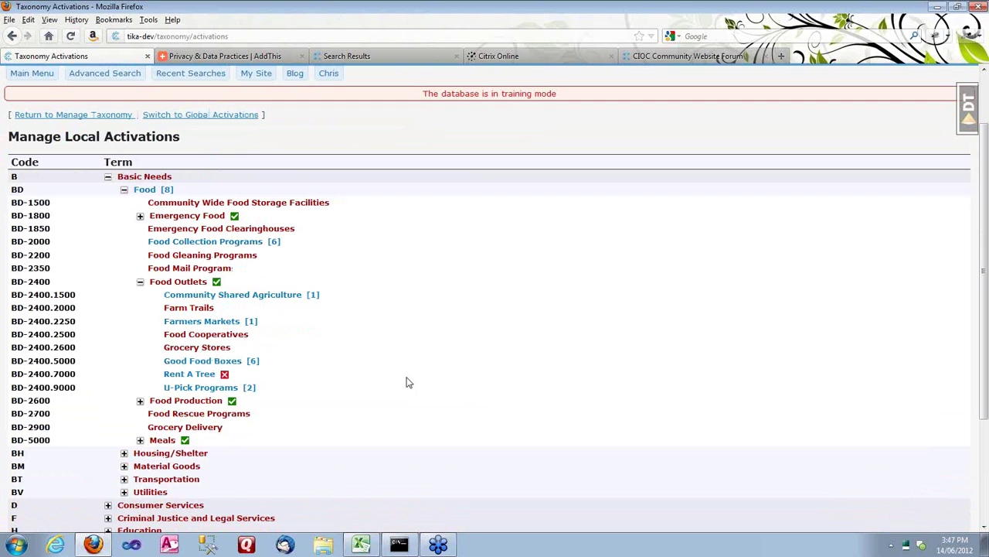
Switch to global activations and review the terms under Food in the Basic Needs branch
left_click(212, 116)
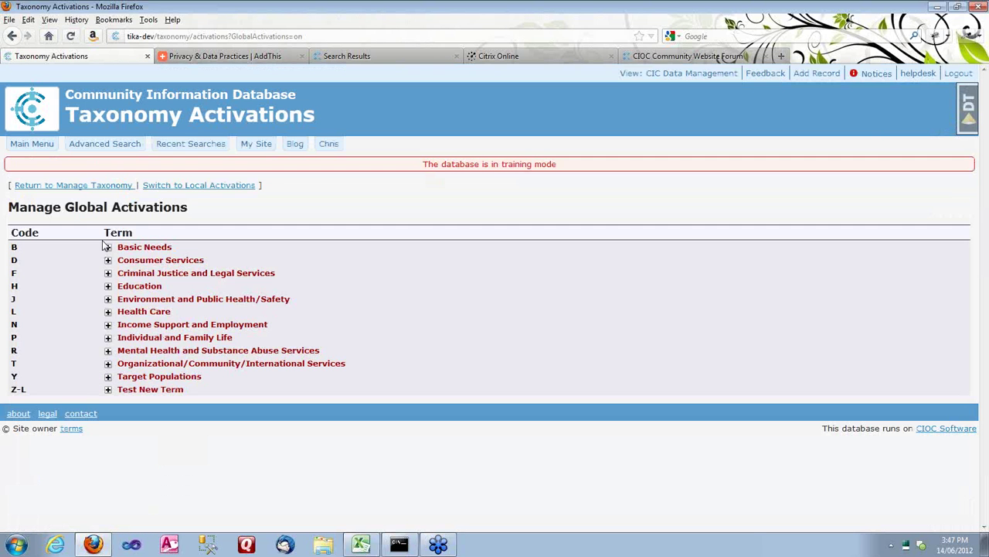
left_click(107, 247)
left_click(123, 260)
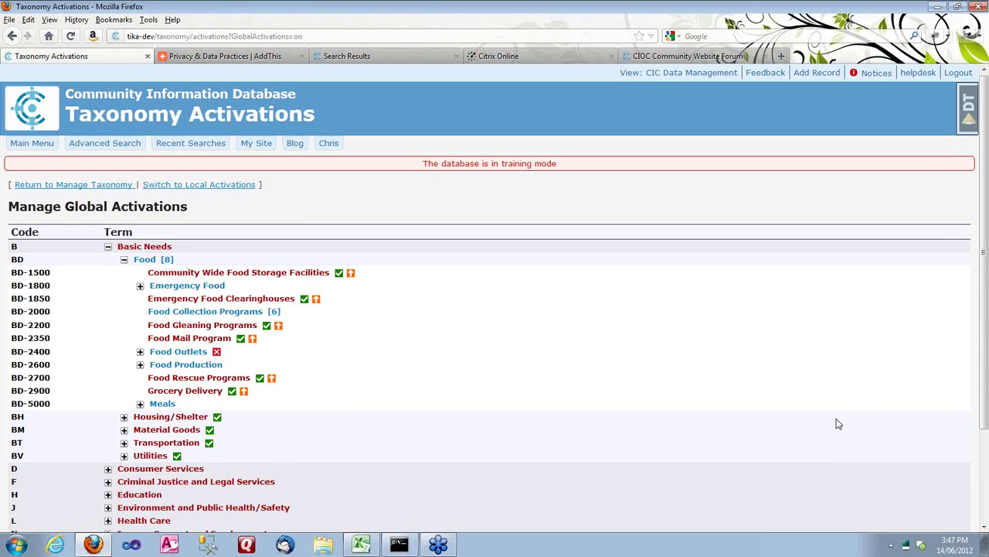
scroll(831, 413, "down", 3)
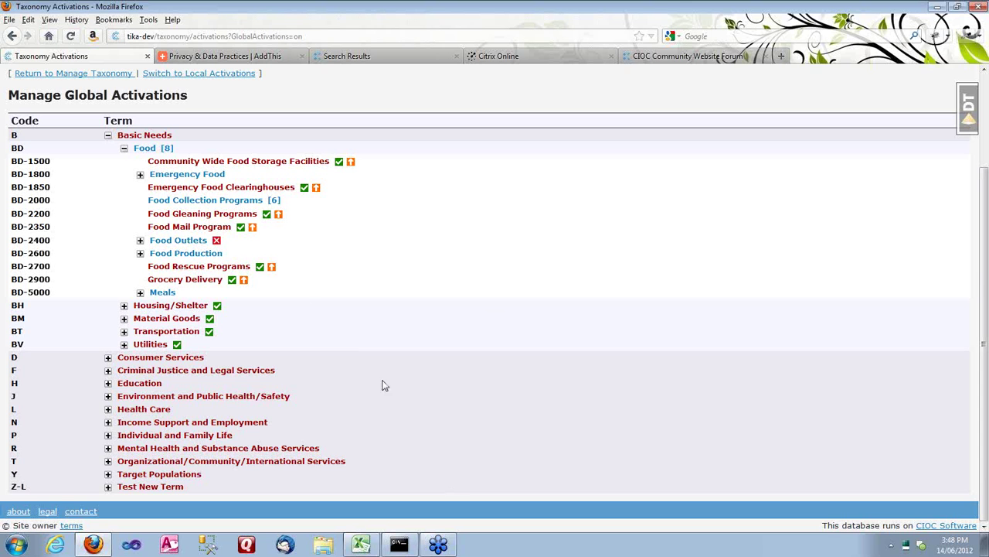
Expand Emergency Food and Food Banks, and activate the Occasional and Ongoing Emergency Food Assistance terms
left_click(140, 174)
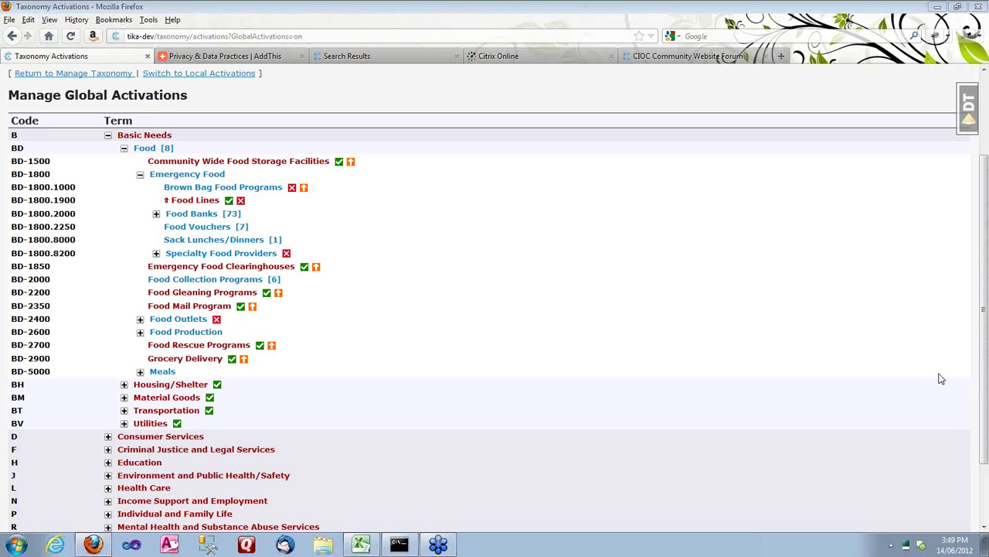
left_click(156, 214)
left_click(367, 228)
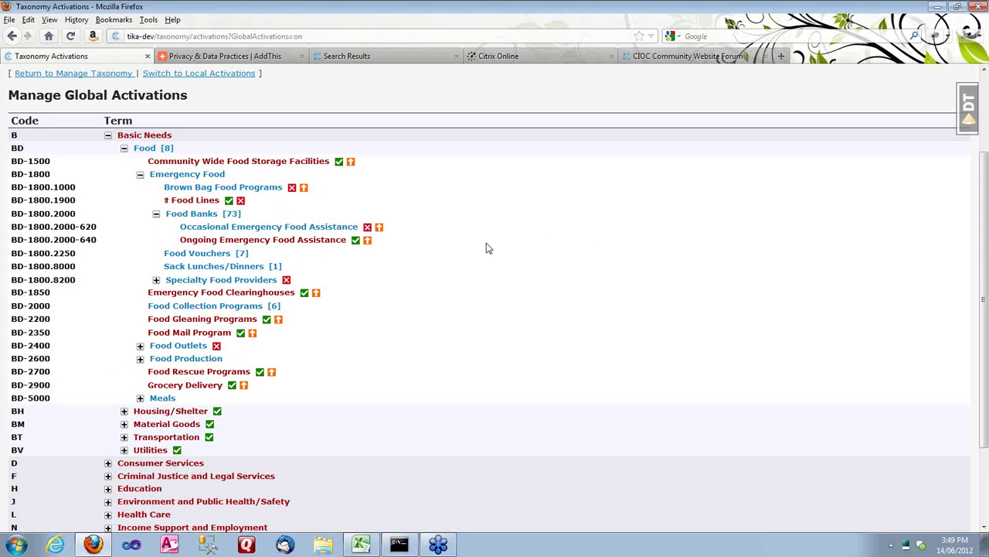
left_click(355, 240)
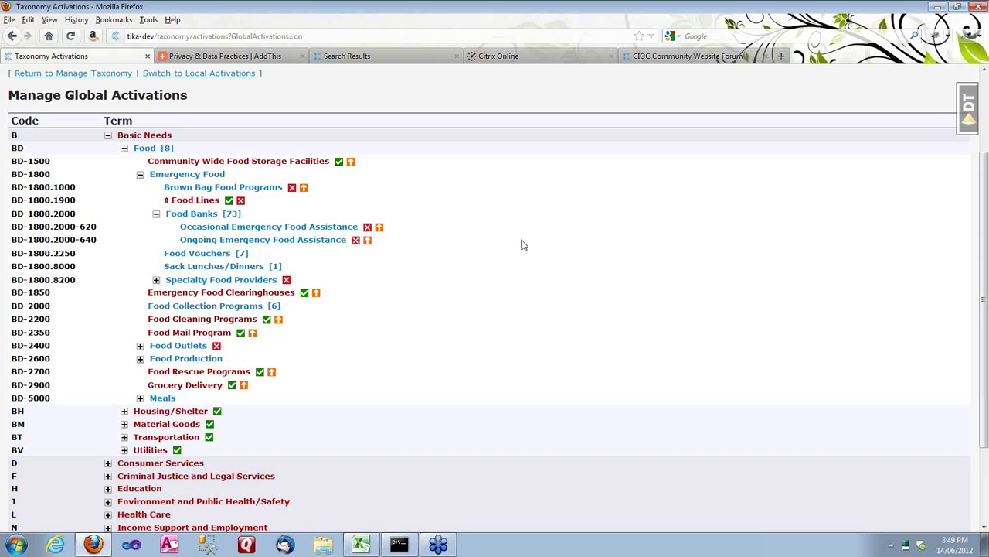
Deactivate both Emergency Food Assistance terms under Food Banks and roll up Occasional Emergency Food Assistance
left_click(367, 227)
left_click(356, 239)
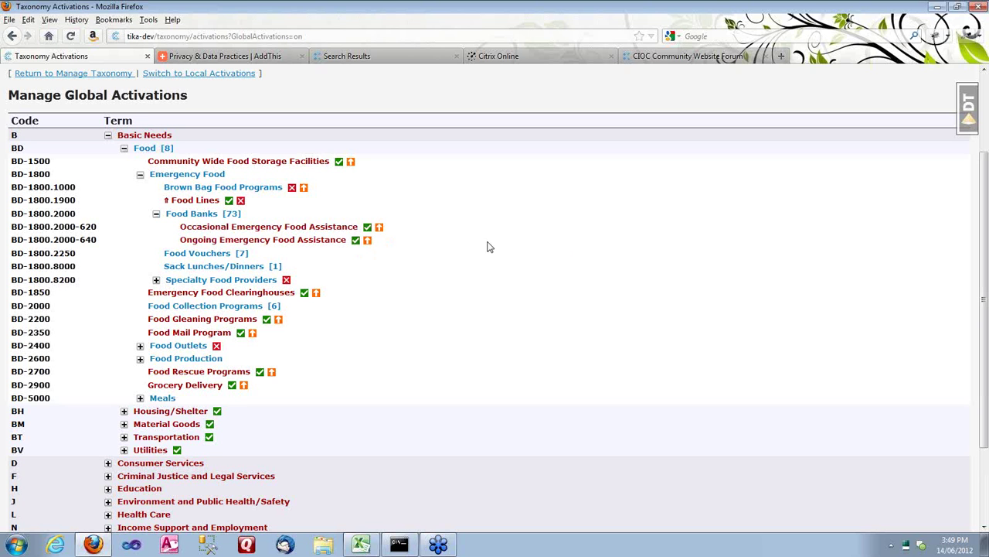
left_click(379, 227)
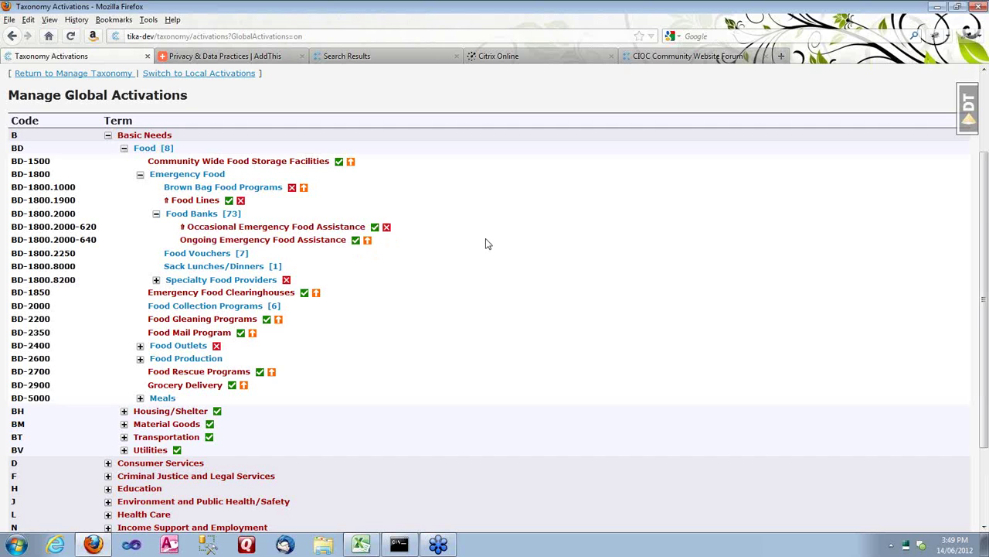
scroll(486, 245, "down", 3)
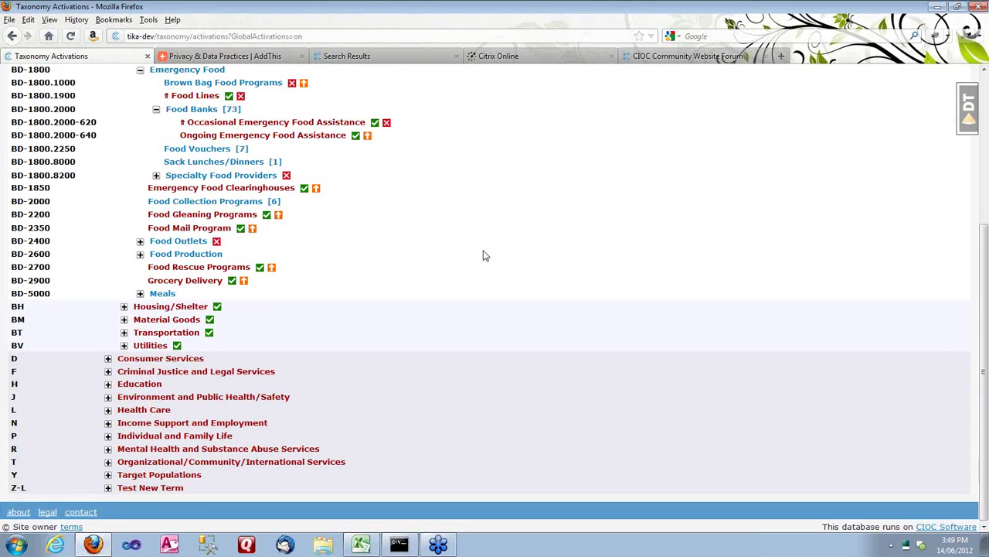
scroll(485, 255, "up", 4)
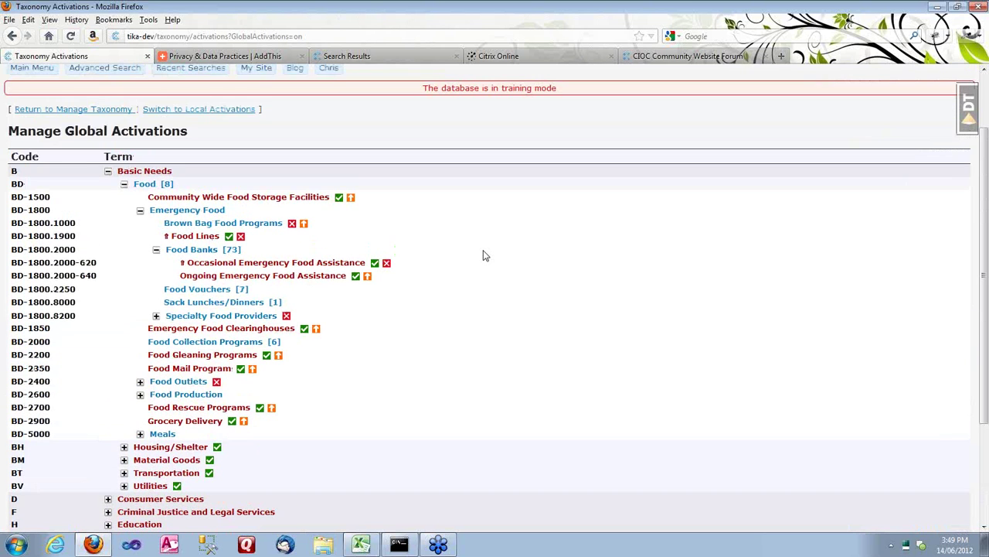
left_click(375, 264)
Expand Food Production and Agricultural Establishments to examine the global activation states of their lower-level terms
left_click(140, 394)
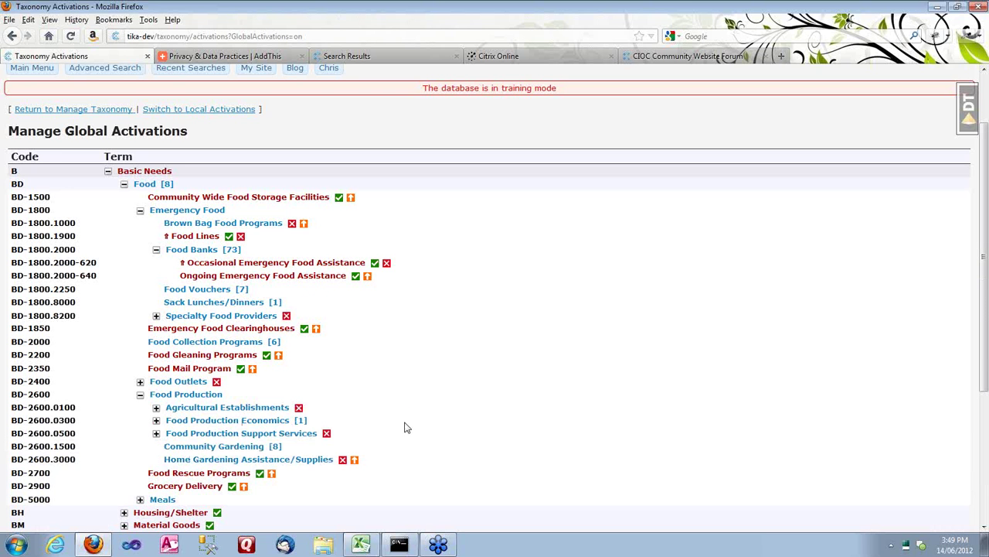
scroll(405, 425, "down", 3)
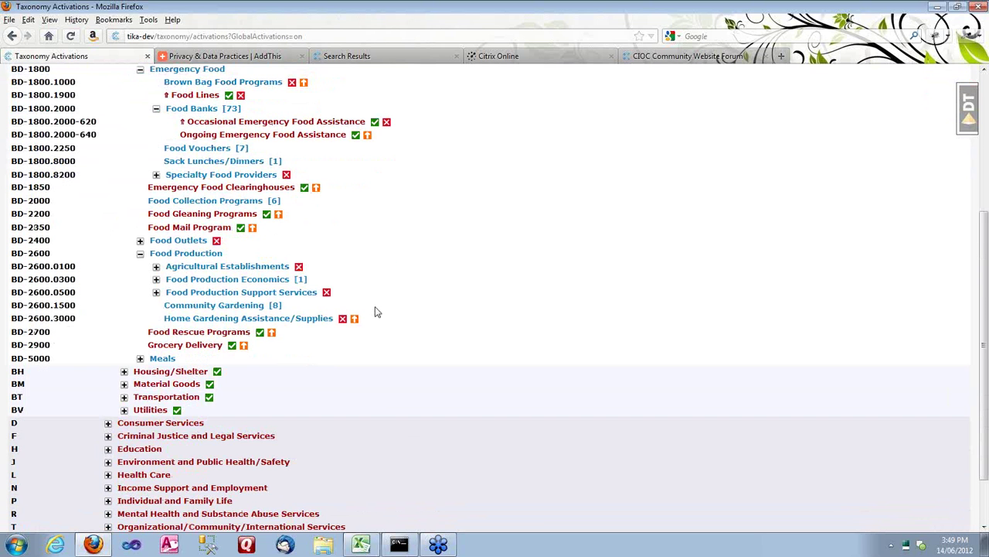
left_click(156, 265)
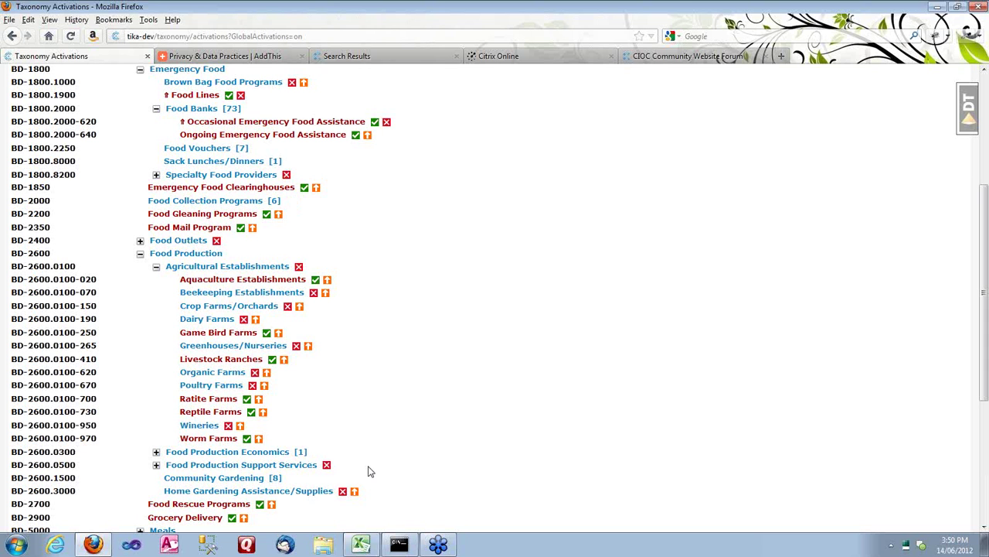
scroll(366, 459, "up", 5)
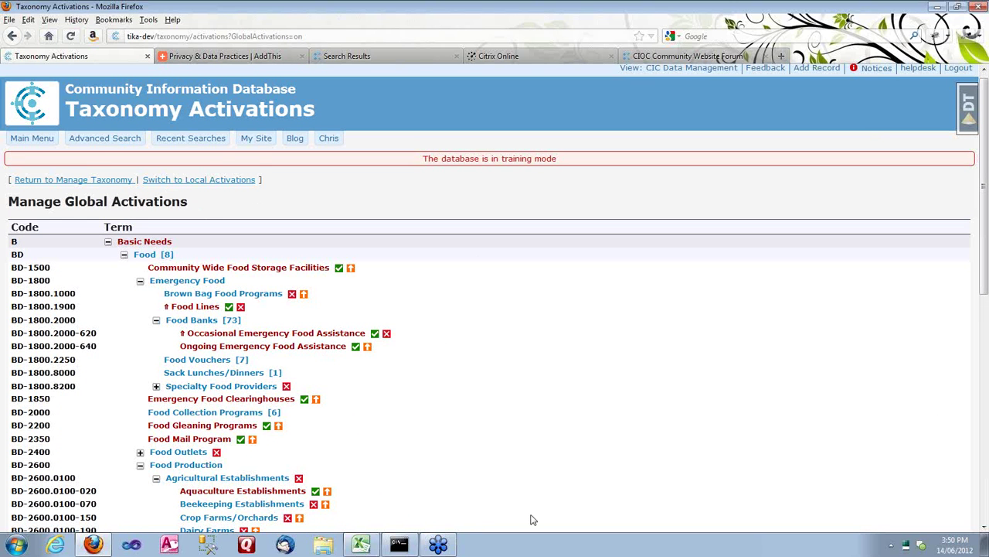
Return to Manage Taxonomy, open the Activation Recommendation Report, and look through it to the Activation Suggestions
left_click(116, 180)
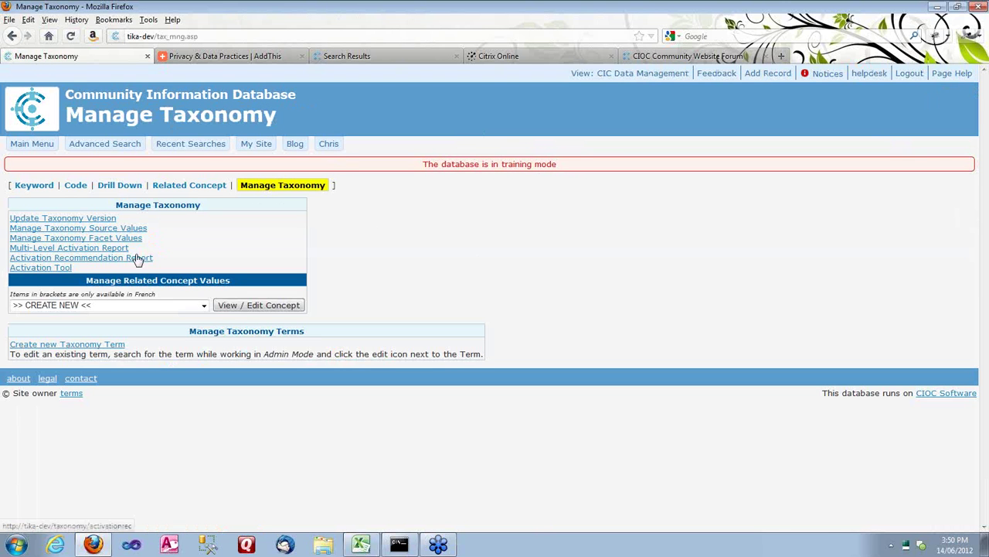
left_click(136, 257)
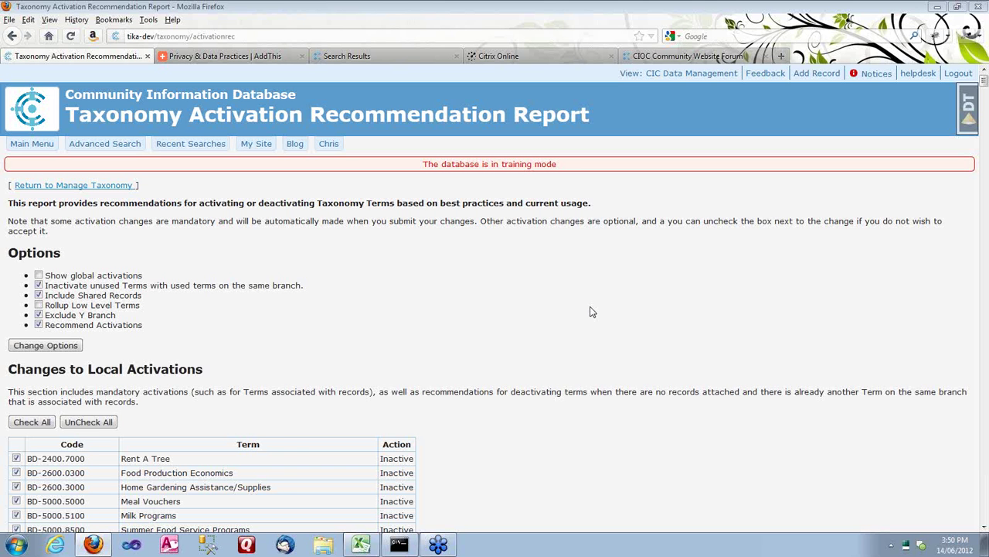
scroll(686, 497, "down", 15)
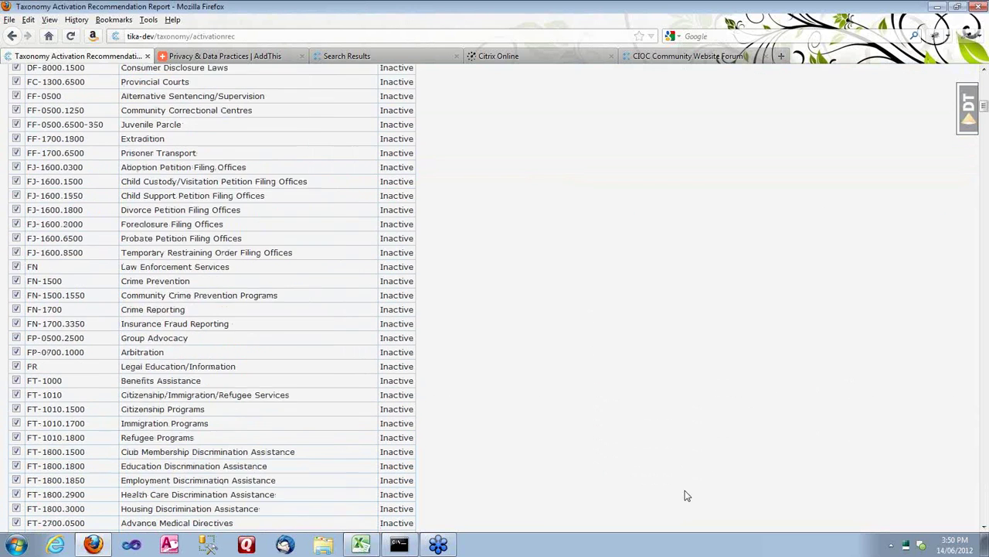
scroll(686, 495, "down", 20)
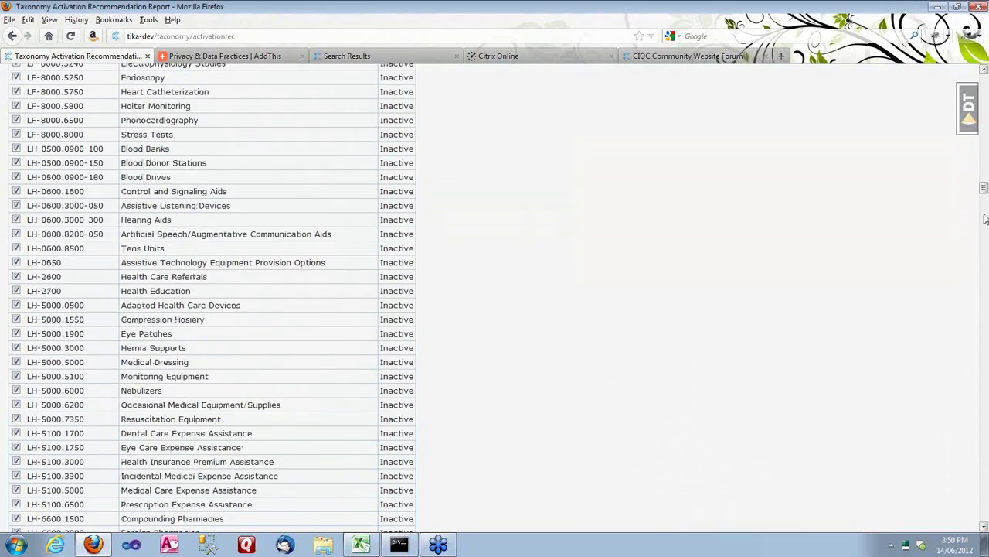
left_click_drag(984, 189, 972, 525)
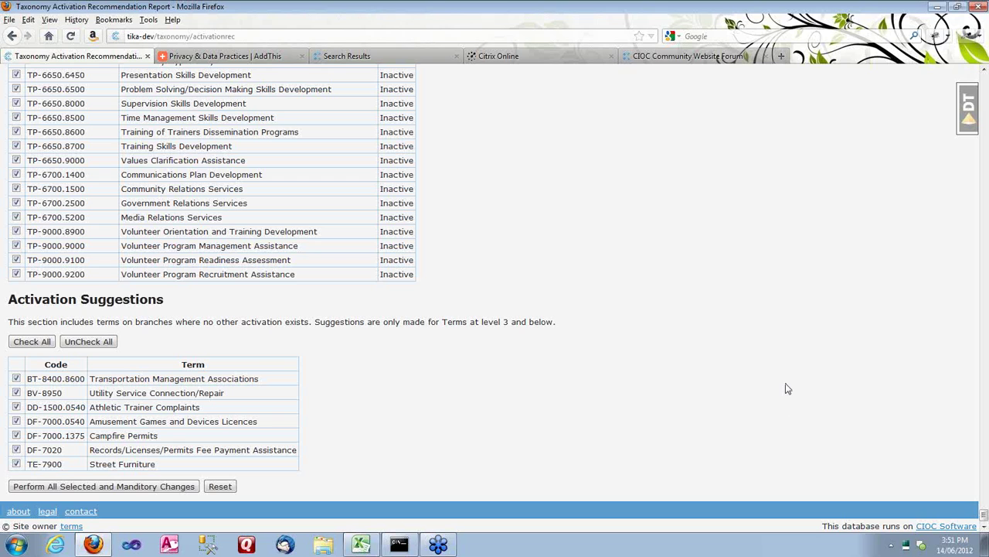
Review the recommended Changes to Local Activations back to the start of the list, and revisit the Activation Suggestions
scroll(788, 388, "up", 20)
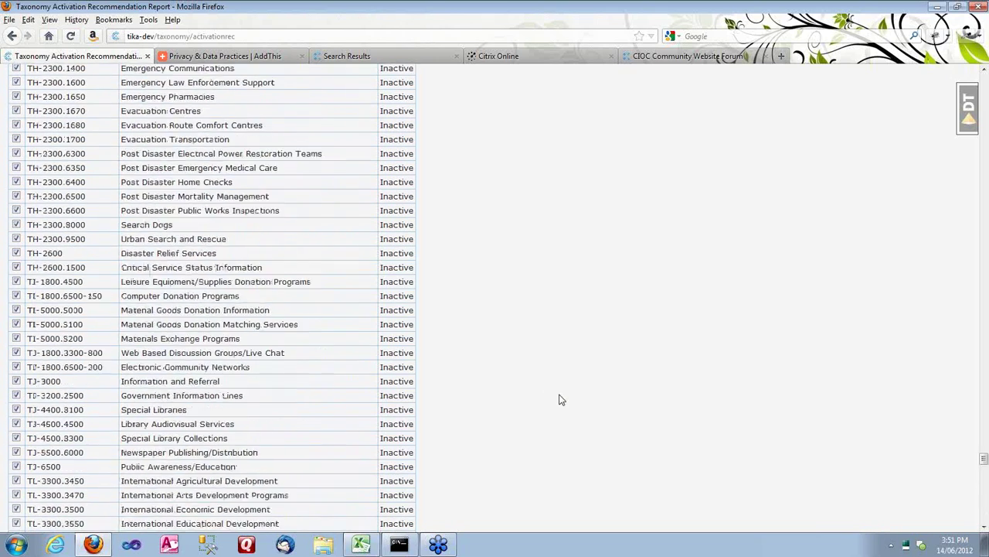
scroll(562, 400, "up", 20)
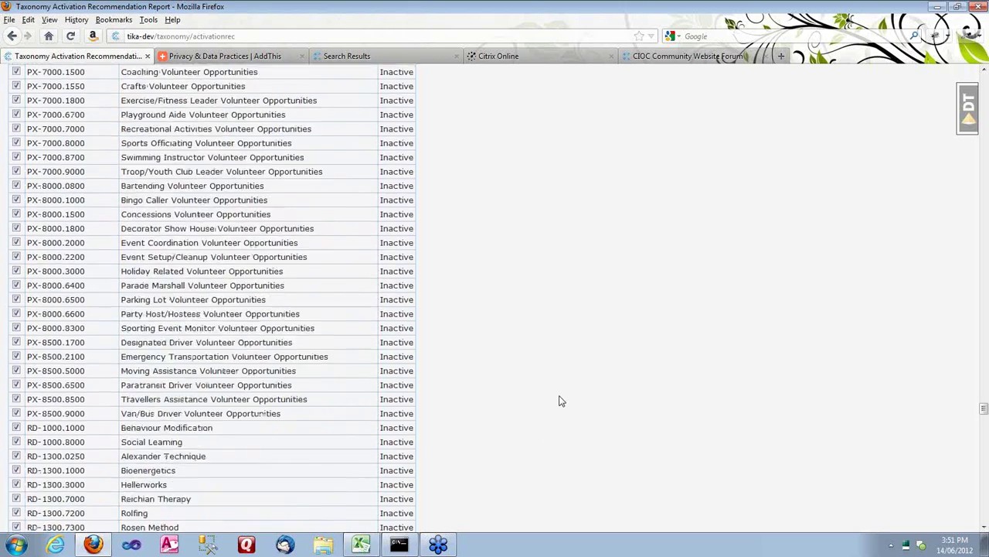
scroll(562, 401, "up", 20)
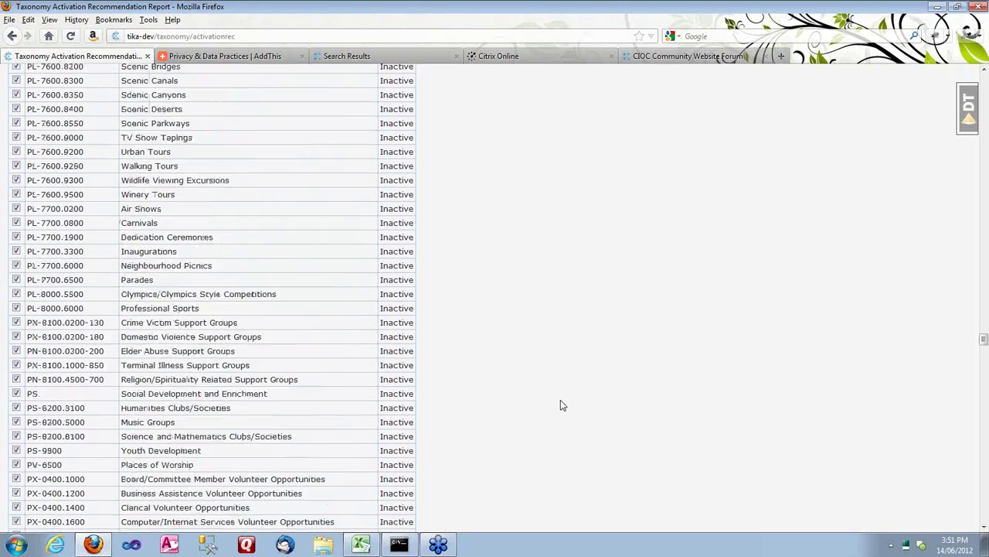
scroll(562, 402, "up", 20)
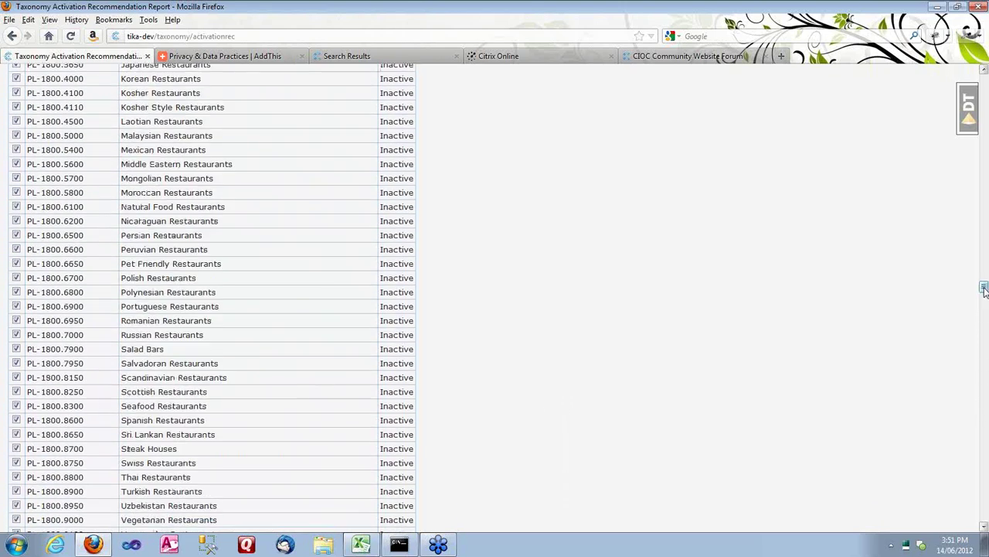
left_click_drag(984, 289, 984, 89)
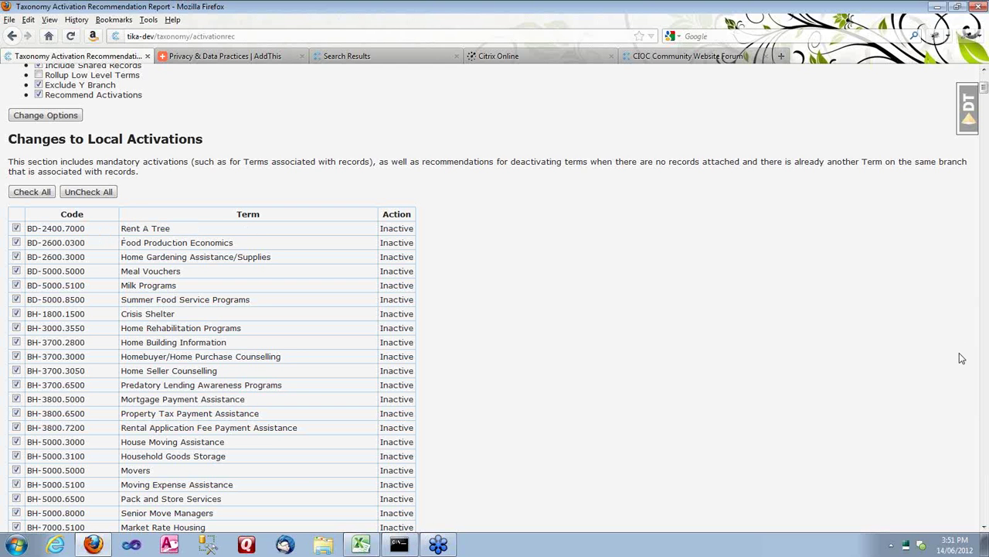
left_click(985, 522)
mouse_move(984, 522)
left_mouse_down()
mouse_move(976, 327)
mouse_move(984, 265)
mouse_move(985, 522)
left_mouse_up()
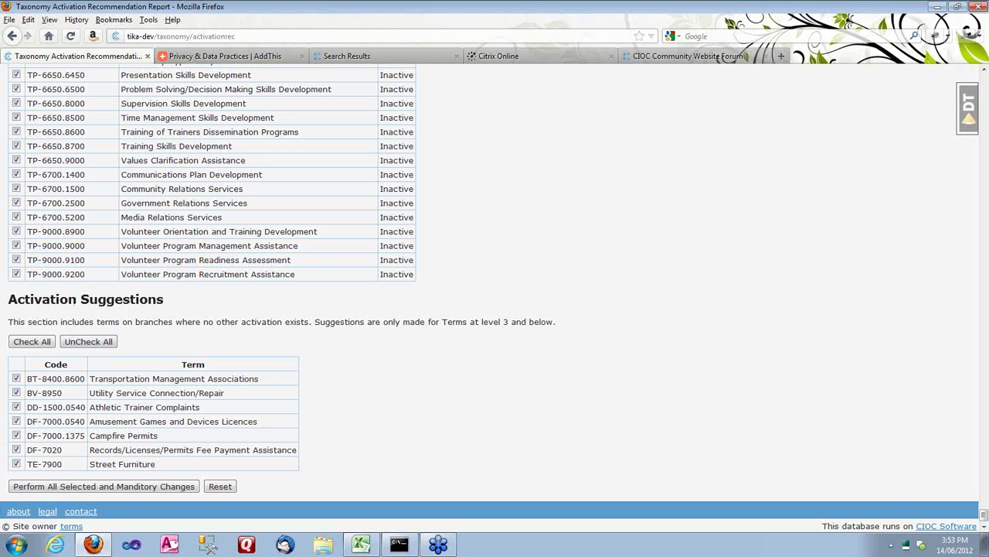
Go back to Manage Taxonomy and open the Multi-Level Activation Report
left_click(19, 42)
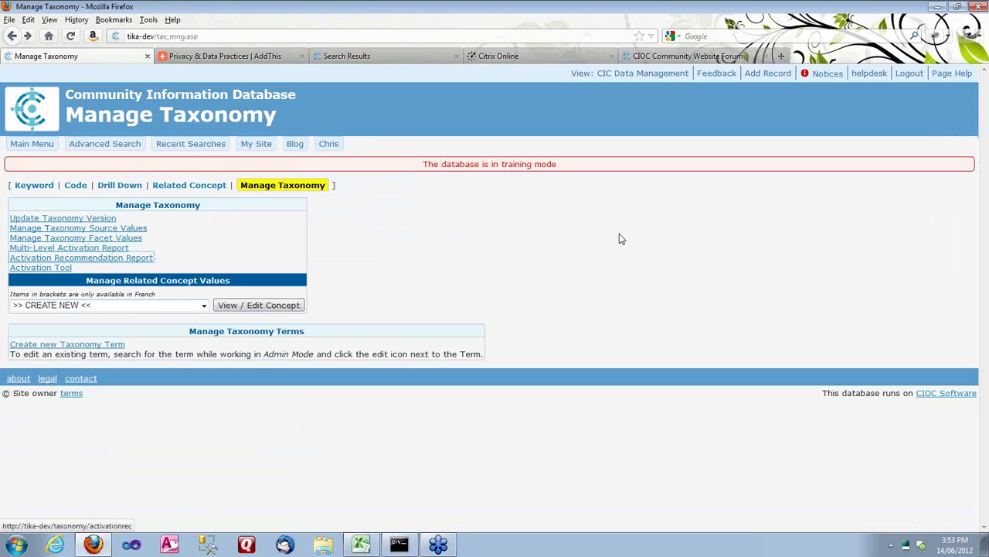
left_click(77, 248)
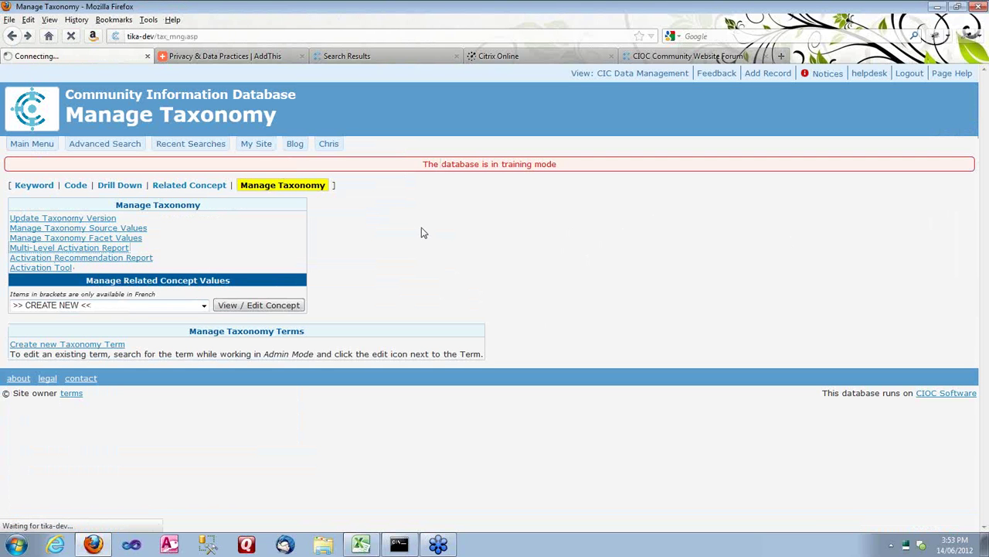